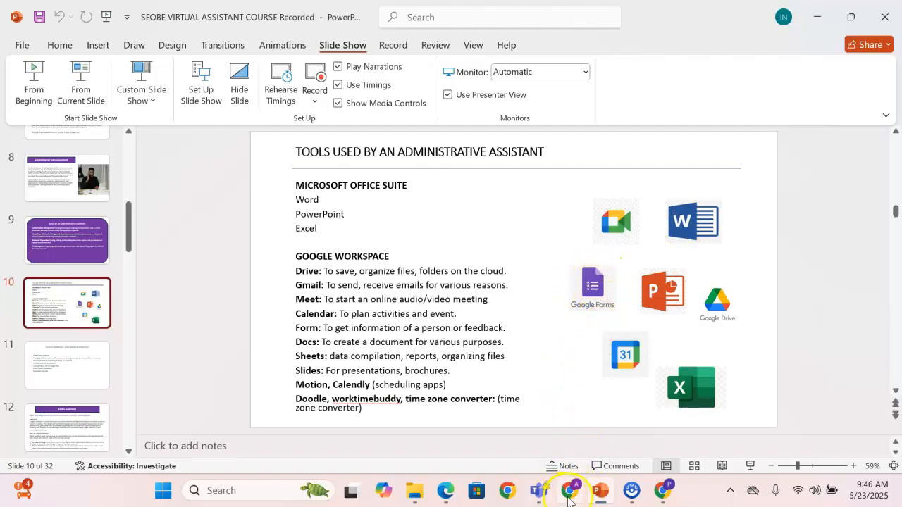
Switch to the Chrome window, close the untitled spreadsheet, document and presentation tabs, and open a new browser tab
{"action": "left_click", "coordinate": [665, 496]}
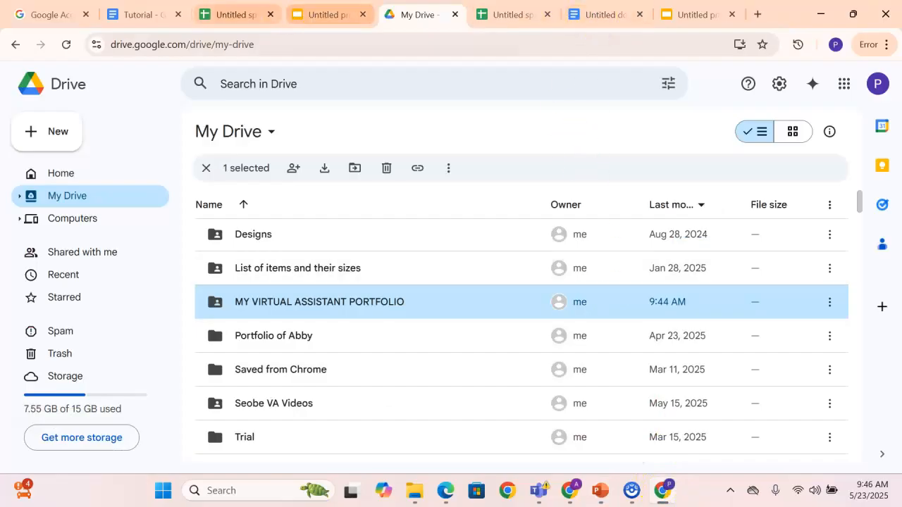
{"action": "left_click", "coordinate": [730, 15]}
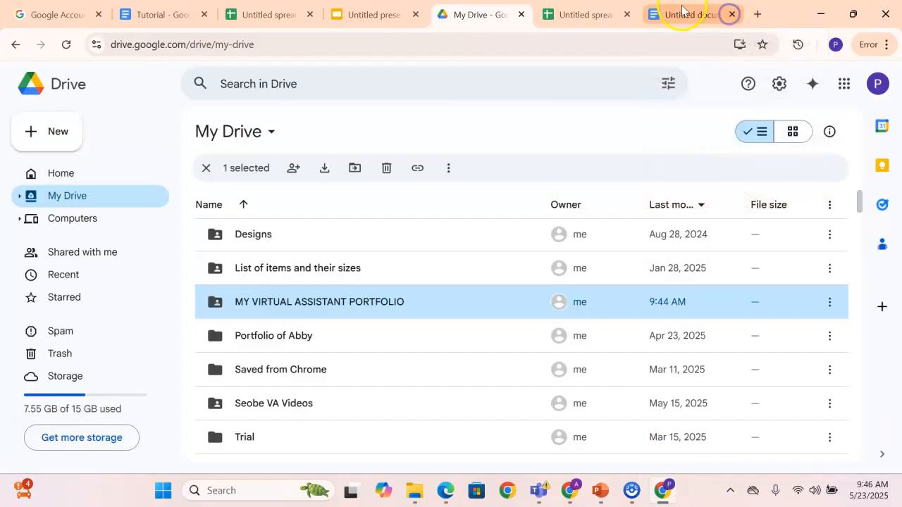
{"action": "left_click", "coordinate": [731, 16]}
{"action": "left_click", "coordinate": [732, 15]}
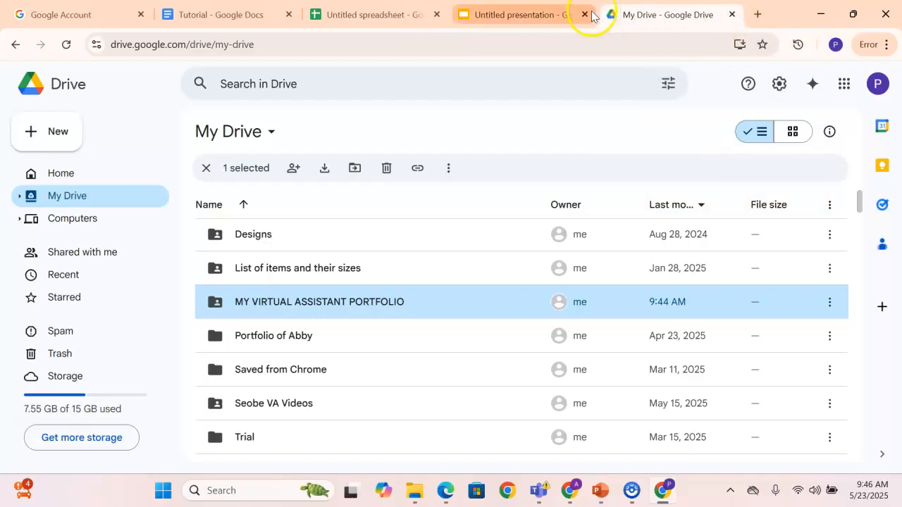
{"action": "left_click", "coordinate": [470, 9]}
{"action": "left_click", "coordinate": [431, 11]}
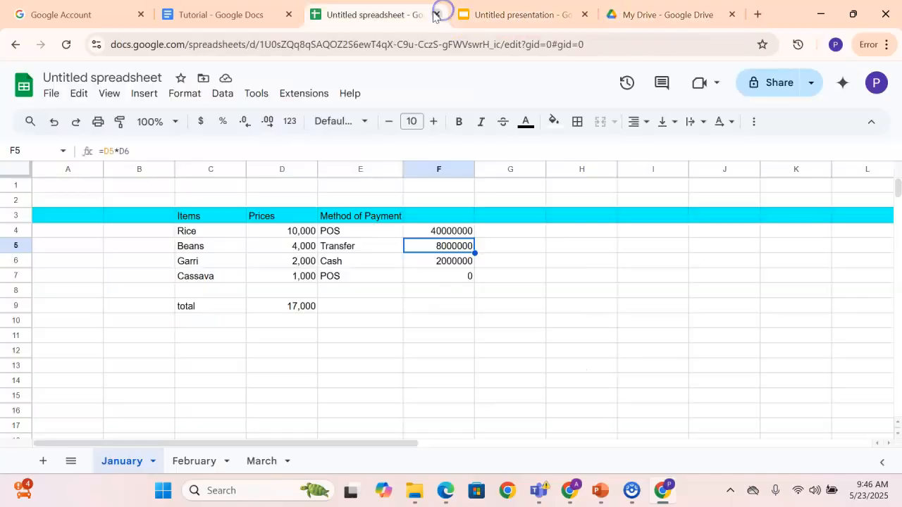
{"action": "left_click", "coordinate": [583, 15]}
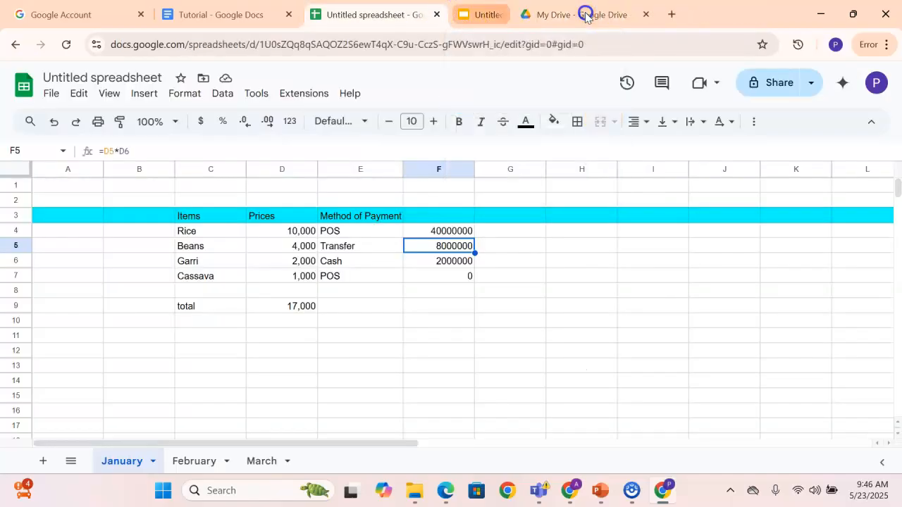
{"action": "left_click", "coordinate": [437, 15]}
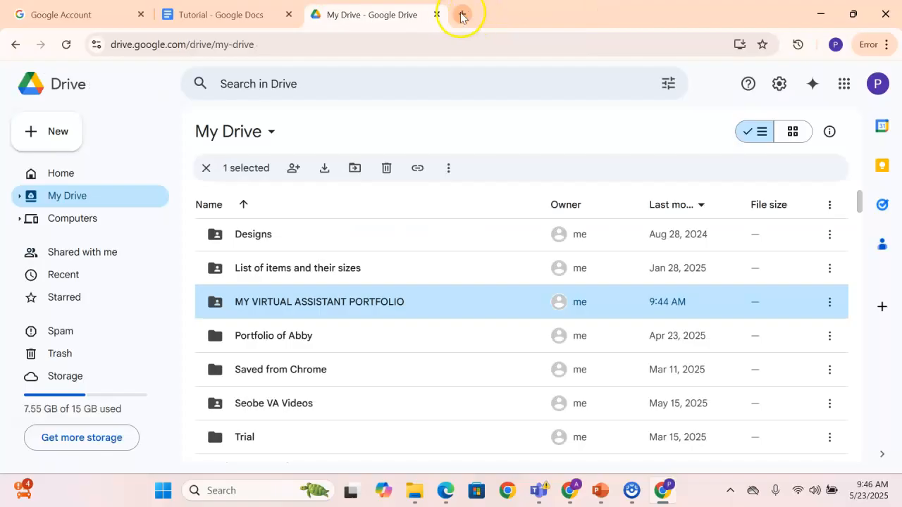
{"action": "left_click", "coordinate": [463, 15]}
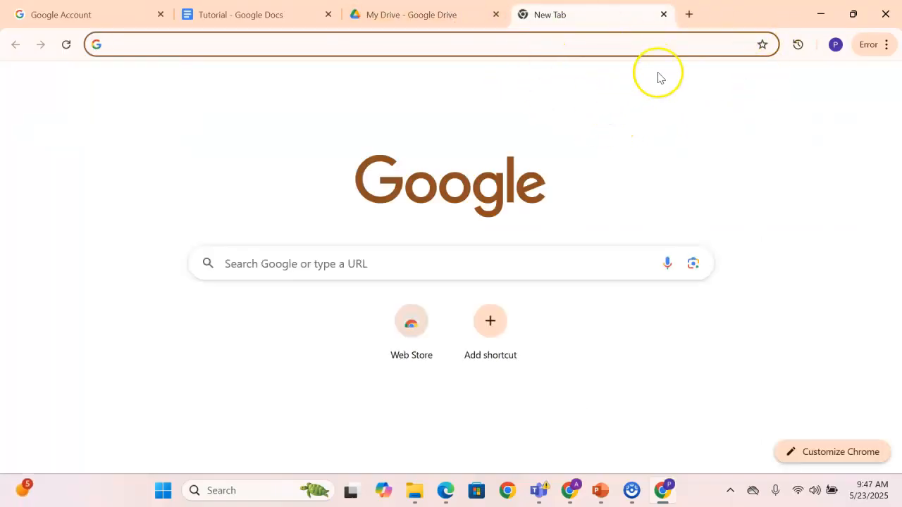
{"action": "left_click", "coordinate": [759, 115]}
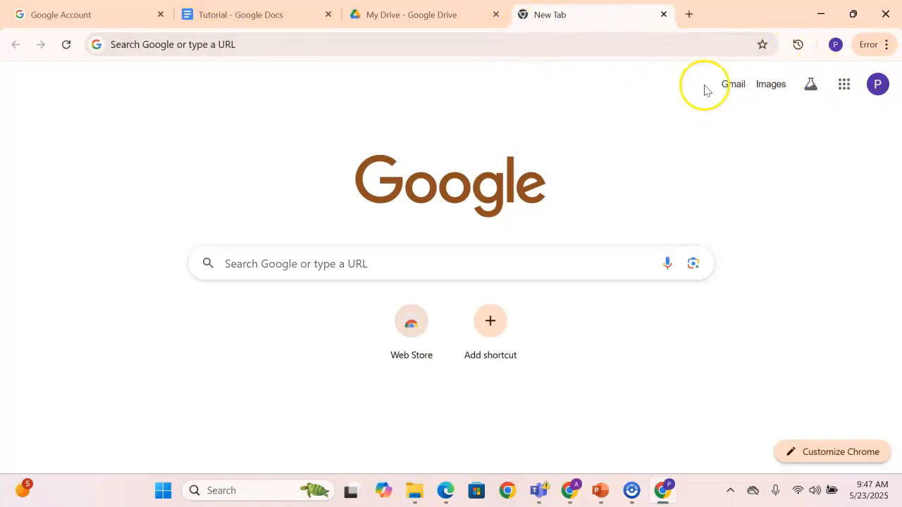
{"action": "left_click", "coordinate": [689, 15]}
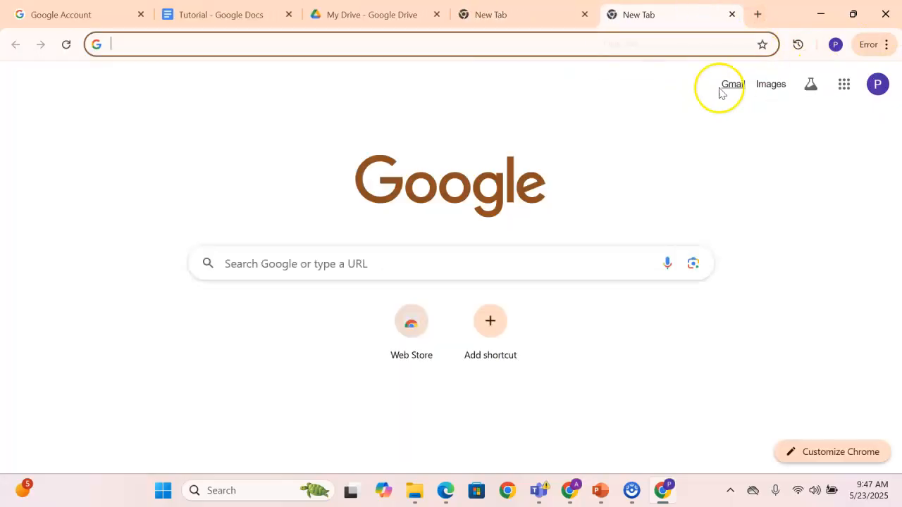
{"action": "left_click", "coordinate": [539, 17]}
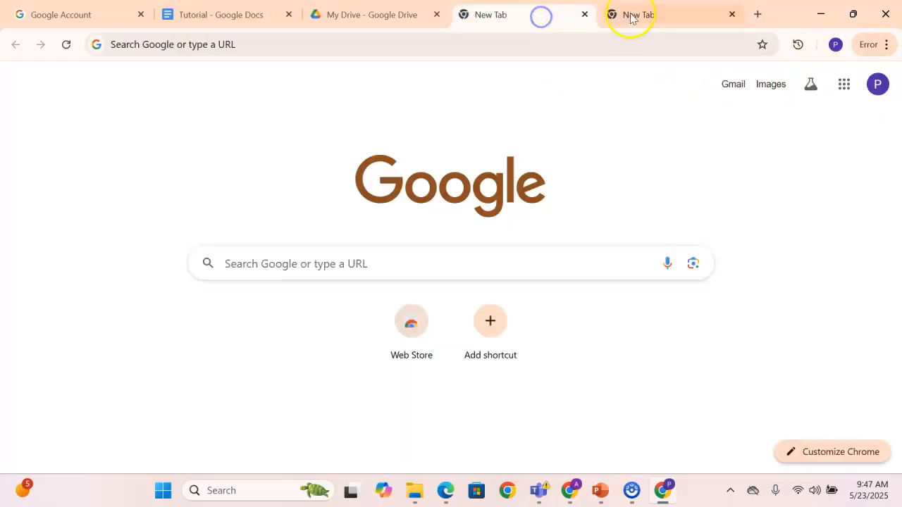
{"action": "left_click", "coordinate": [732, 15]}
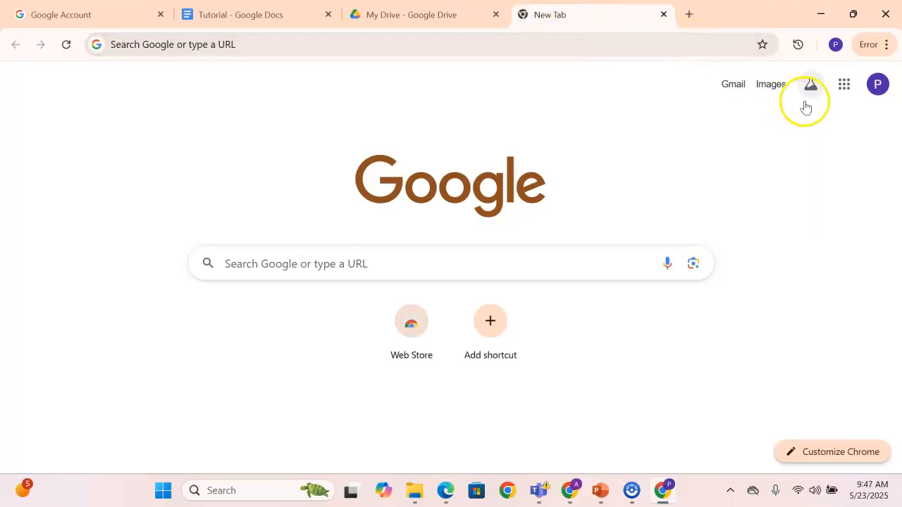
Open Google Forms from the list of Google apps
{"action": "left_click", "coordinate": [844, 91]}
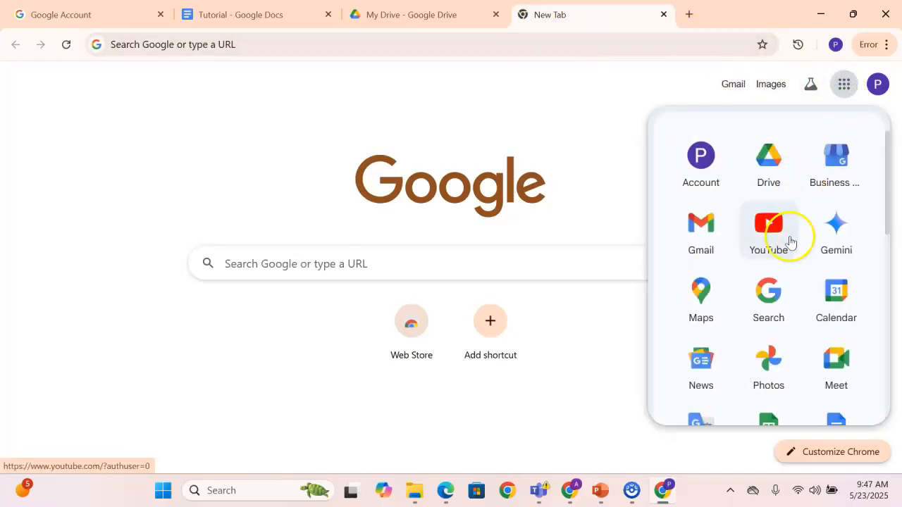
{"action": "scroll", "coordinate": [788, 248], "scroll_direction": "down", "scroll_amount": 1}
{"action": "scroll", "coordinate": [791, 251], "scroll_direction": "down", "scroll_amount": 5}
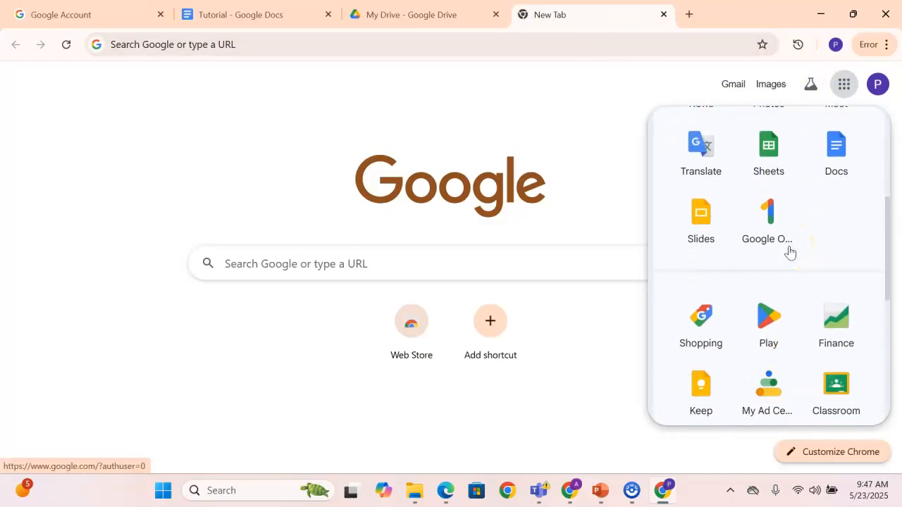
{"action": "scroll", "coordinate": [789, 252], "scroll_direction": "down", "scroll_amount": 5}
{"action": "left_click", "coordinate": [722, 271]}
{"action": "scroll", "coordinate": [721, 275], "scroll_direction": "up", "scroll_amount": 3}
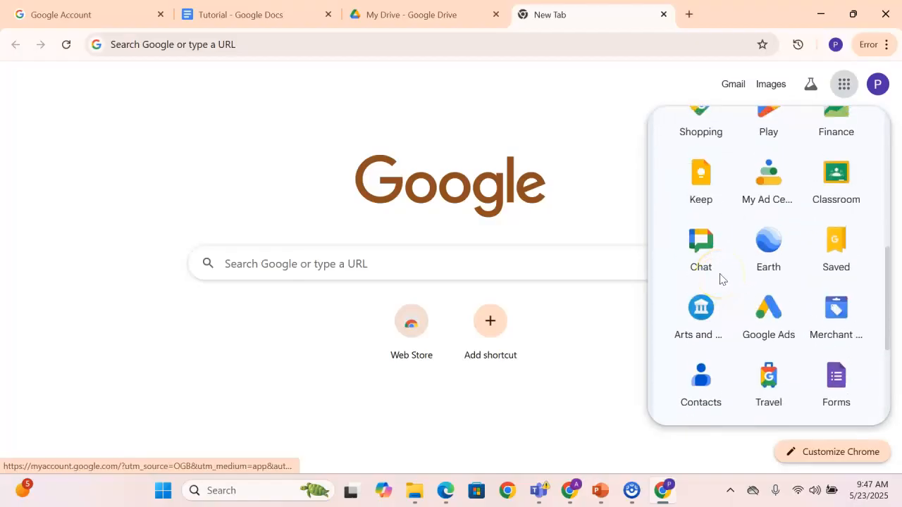
{"action": "scroll", "coordinate": [775, 316], "scroll_direction": "down", "scroll_amount": 1}
{"action": "scroll", "coordinate": [833, 321], "scroll_direction": "down", "scroll_amount": 2}
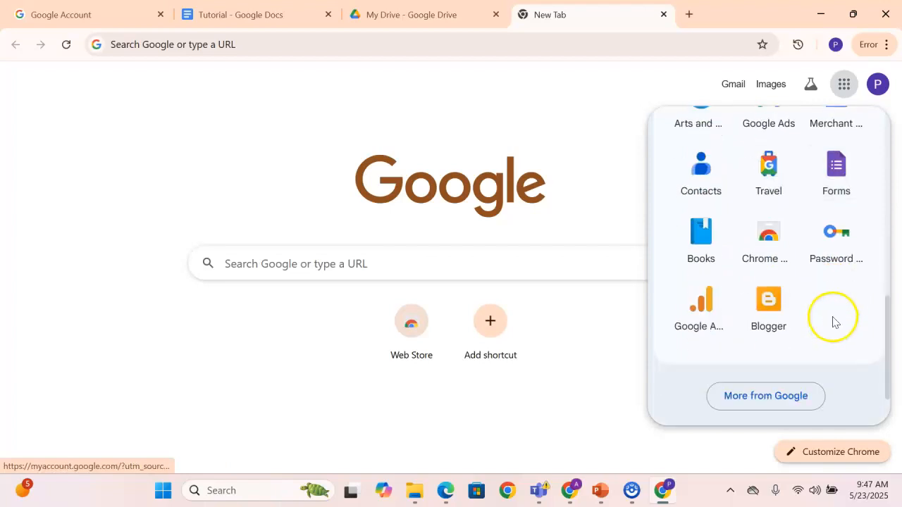
{"action": "scroll", "coordinate": [832, 321], "scroll_direction": "up", "scroll_amount": 1}
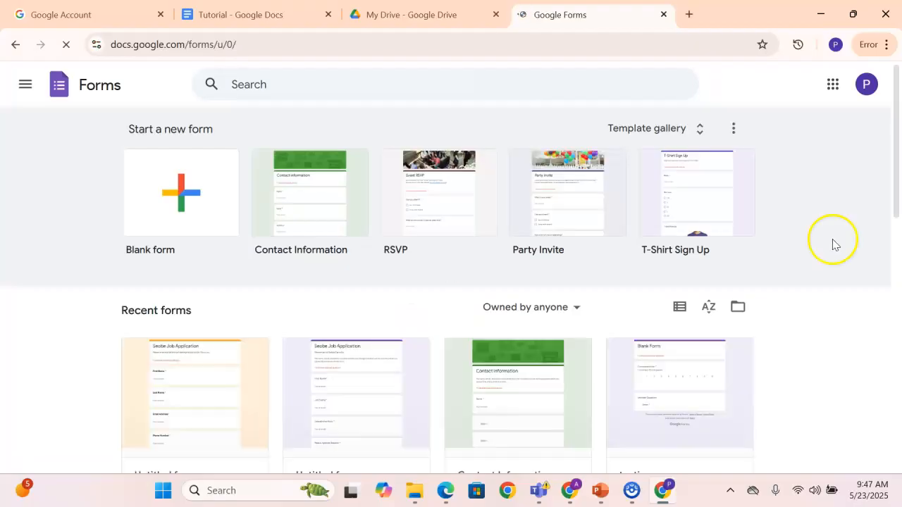
Look over the recent forms and create a new blank form
{"action": "scroll", "coordinate": [243, 377], "scroll_direction": "down", "scroll_amount": 1}
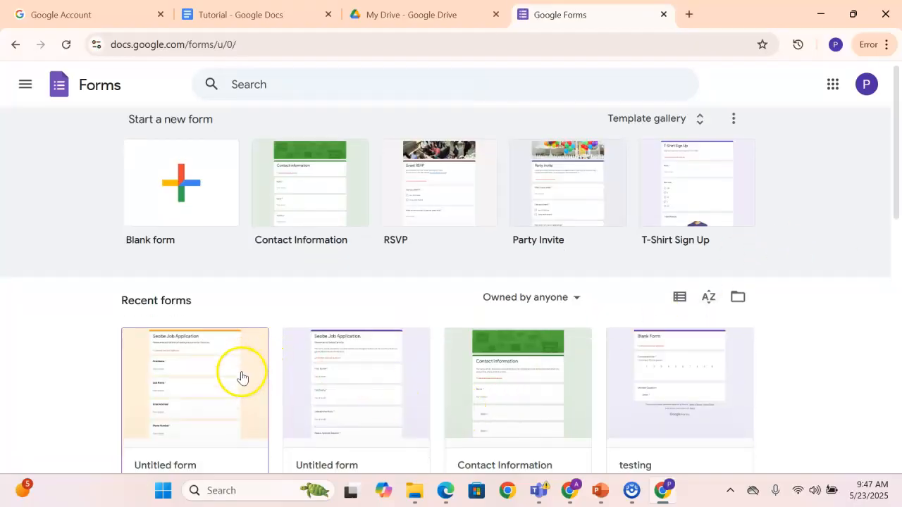
{"action": "scroll", "coordinate": [533, 342], "scroll_direction": "down", "scroll_amount": 6}
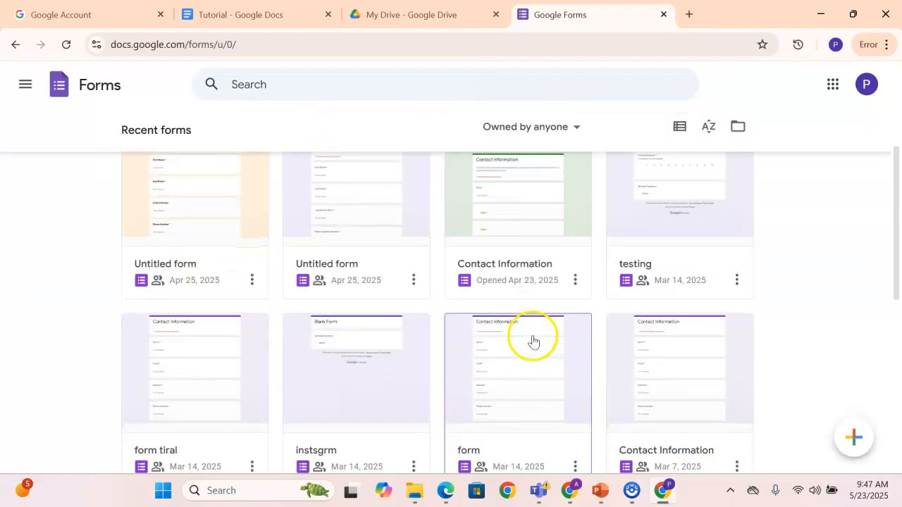
{"action": "scroll", "coordinate": [291, 331], "scroll_direction": "up", "scroll_amount": 7}
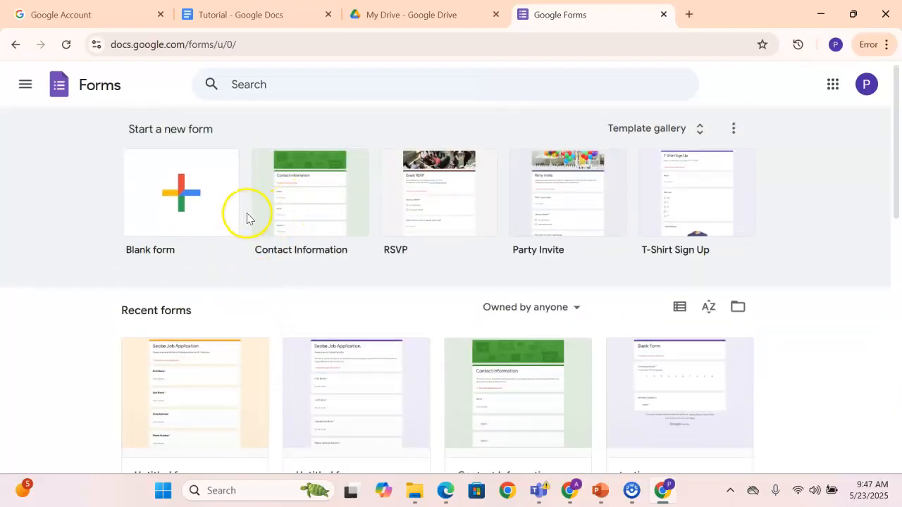
{"action": "left_click", "coordinate": [201, 210]}
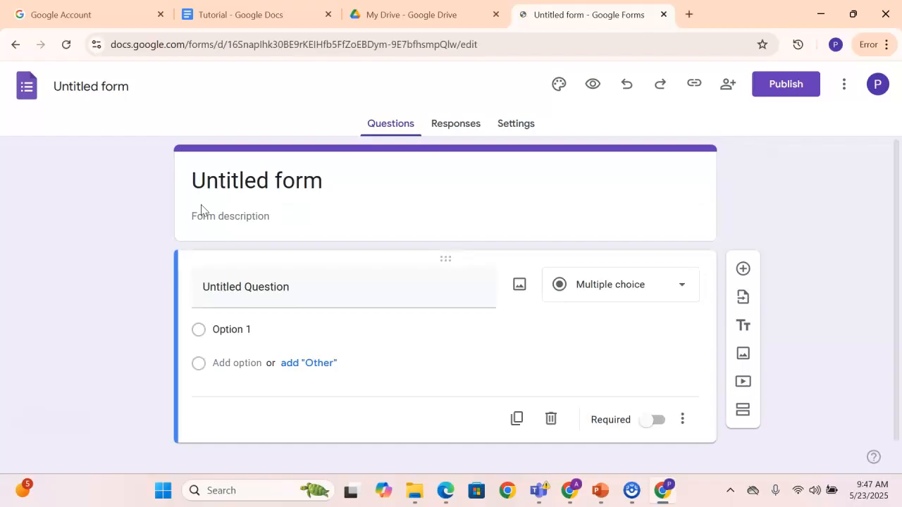
Examine the new form's questions, responses and settings pages
{"action": "left_click", "coordinate": [446, 137]}
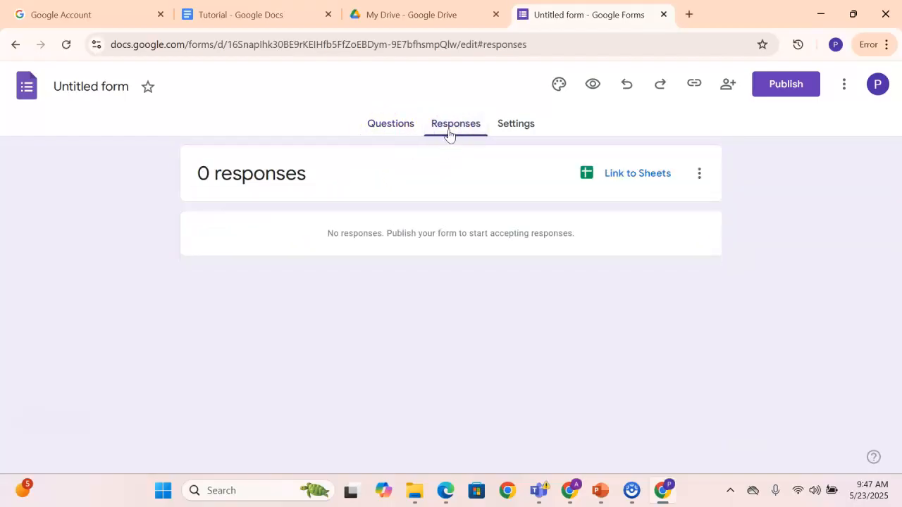
{"action": "left_click", "coordinate": [387, 134]}
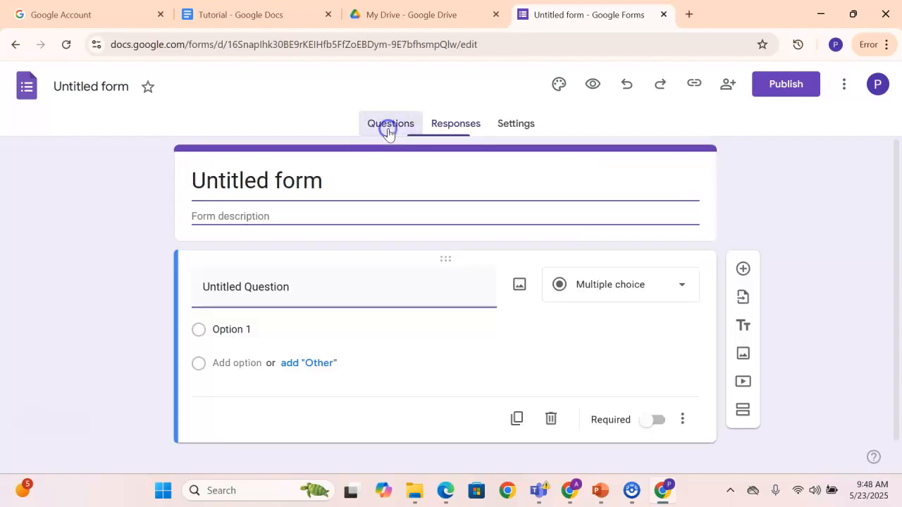
{"action": "left_click", "coordinate": [452, 132]}
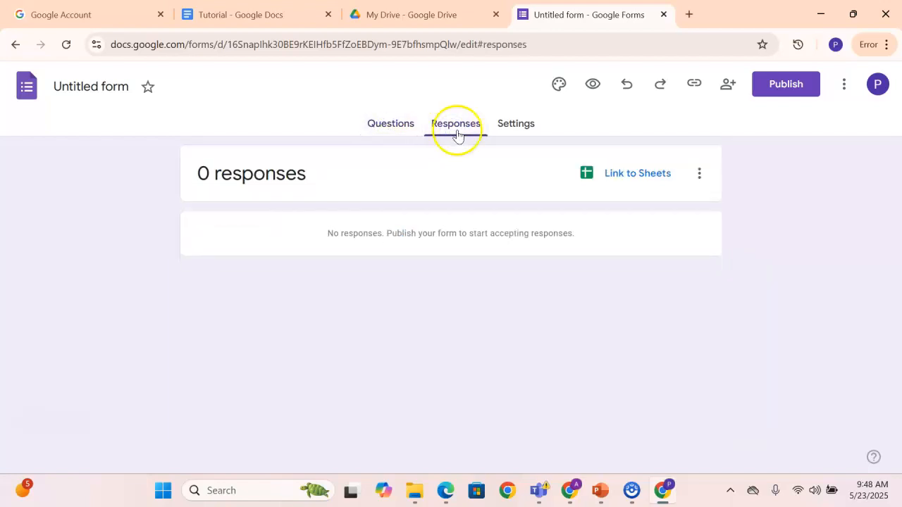
{"action": "left_click", "coordinate": [506, 131]}
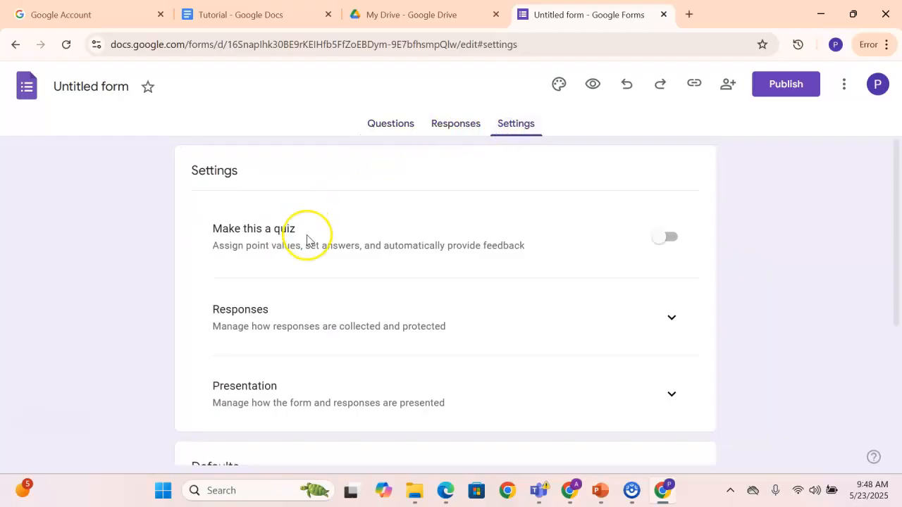
{"action": "scroll", "coordinate": [307, 235], "scroll_direction": "down", "scroll_amount": 1}
{"action": "scroll", "coordinate": [310, 197], "scroll_direction": "up", "scroll_amount": 1}
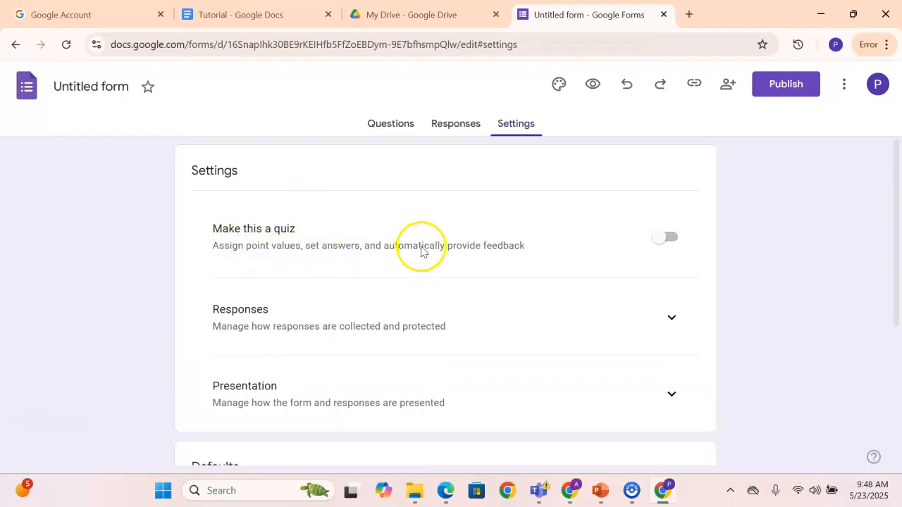
Try out the "Make this a quiz" setting by enabling it and disabling it again
{"action": "left_click", "coordinate": [668, 238]}
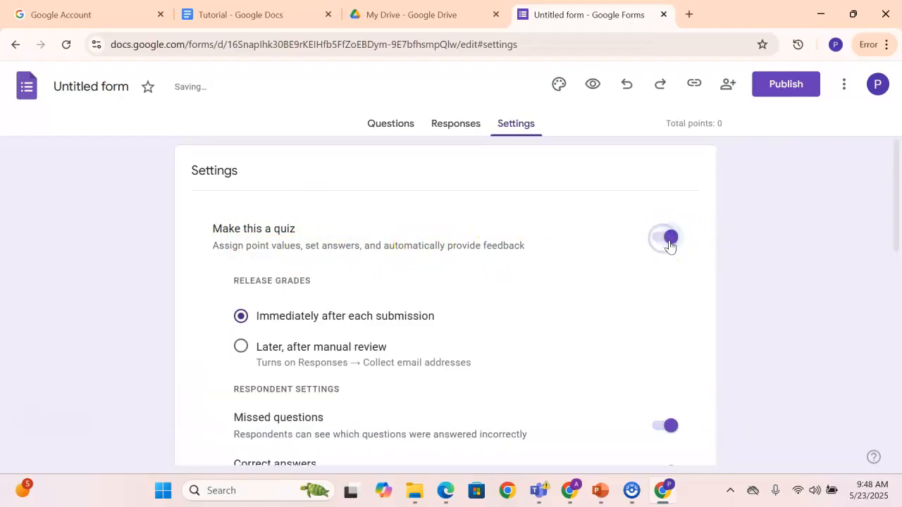
{"action": "left_click", "coordinate": [670, 240]}
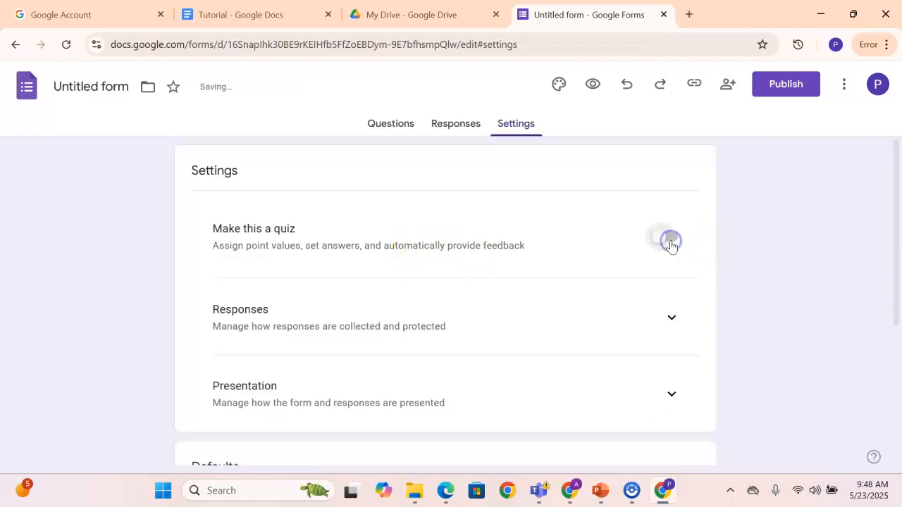
Expand the form's Responses settings to show how responses are collected and protected
{"action": "scroll", "coordinate": [524, 296], "scroll_direction": "down", "scroll_amount": 2}
{"action": "scroll", "coordinate": [523, 297], "scroll_direction": "down", "scroll_amount": 2}
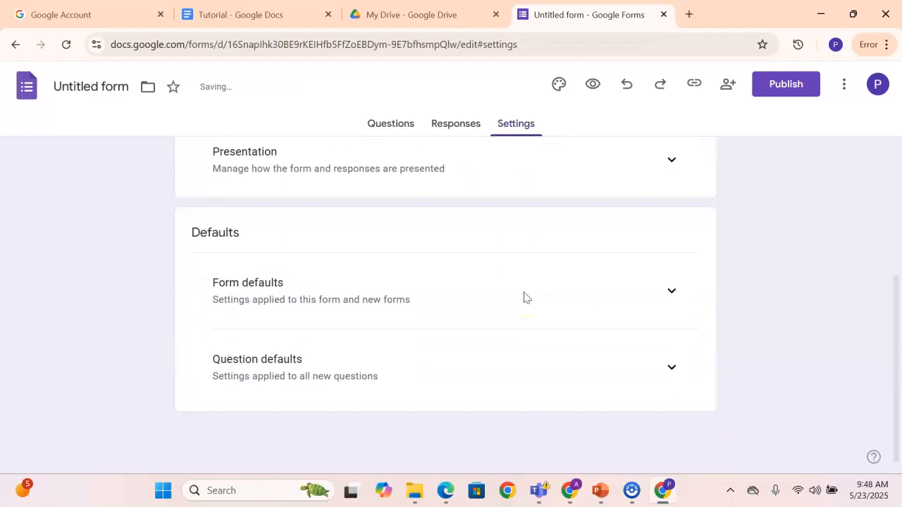
{"action": "scroll", "coordinate": [524, 297], "scroll_direction": "up", "scroll_amount": 3}
{"action": "left_click", "coordinate": [671, 320]}
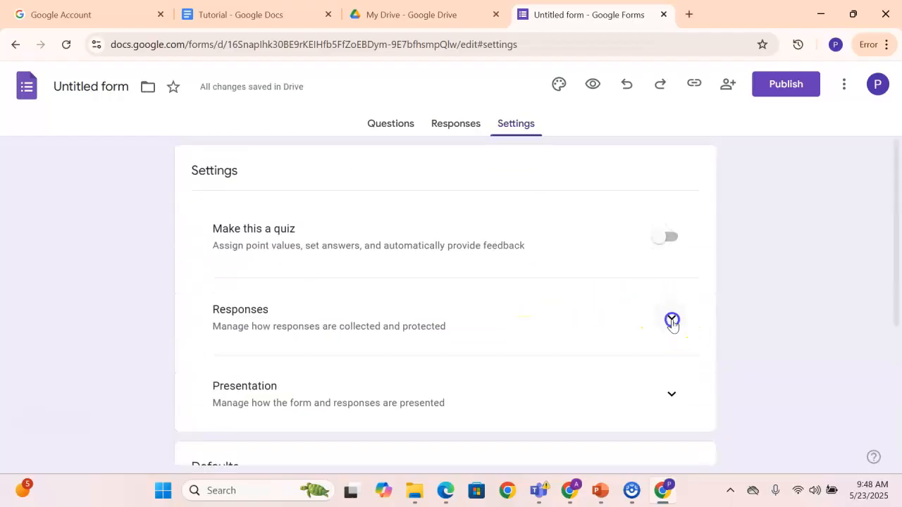
{"action": "scroll", "coordinate": [550, 331], "scroll_direction": "down", "scroll_amount": 1}
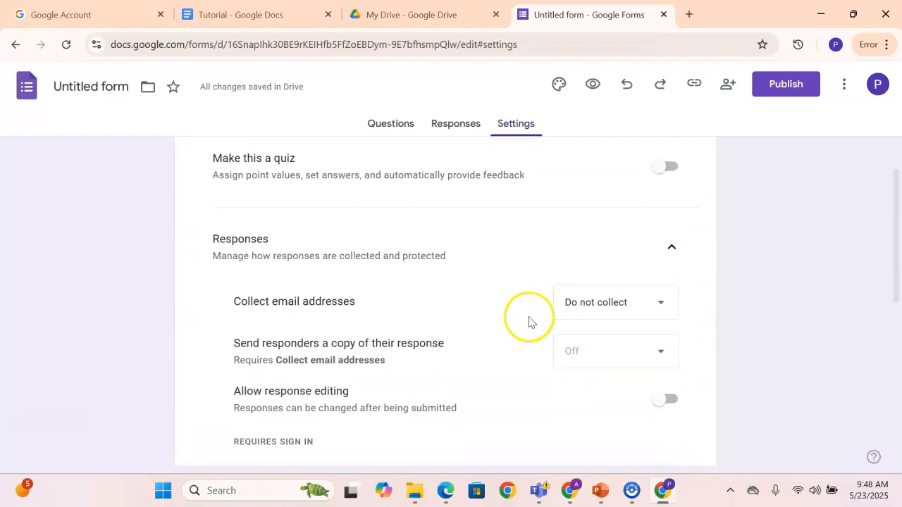
Try the Verified option for collecting email addresses and revert it to "Do not collect"
{"action": "left_click", "coordinate": [606, 314]}
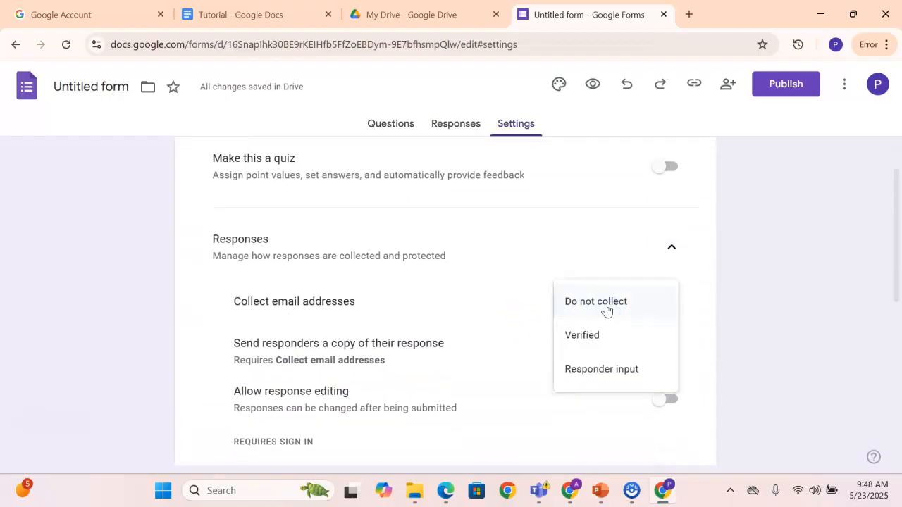
{"action": "left_click", "coordinate": [586, 342]}
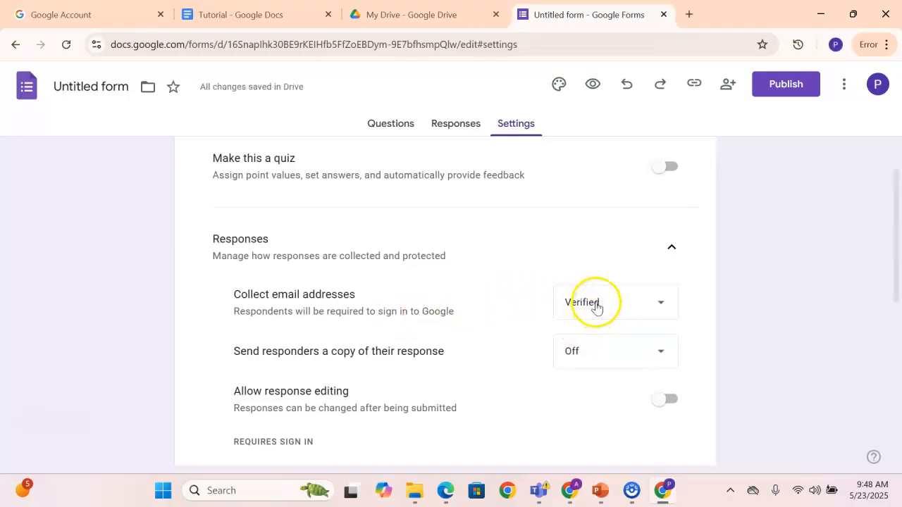
{"action": "left_click", "coordinate": [596, 307]}
{"action": "left_click", "coordinate": [596, 271]}
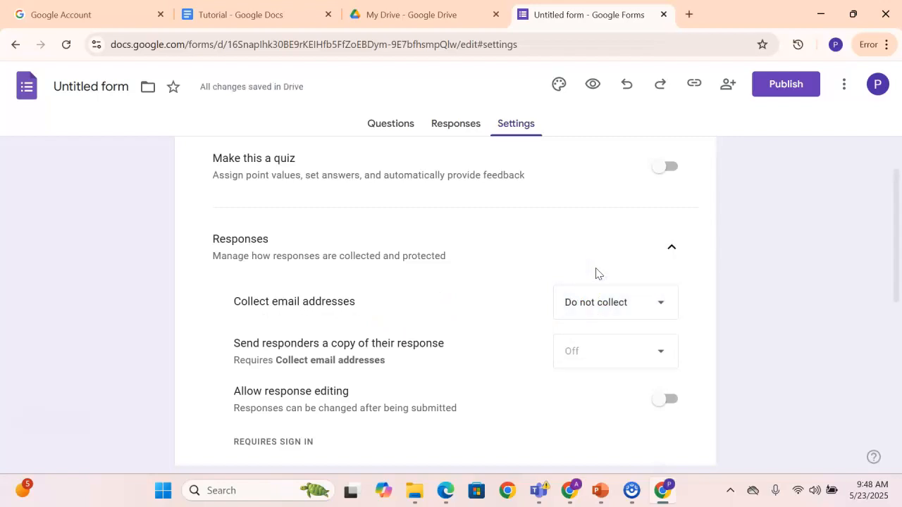
Set the form's "Collect email addresses" option to Verified
{"action": "left_click", "coordinate": [578, 303]}
{"action": "left_click", "coordinate": [584, 301]}
{"action": "left_click", "coordinate": [583, 303]}
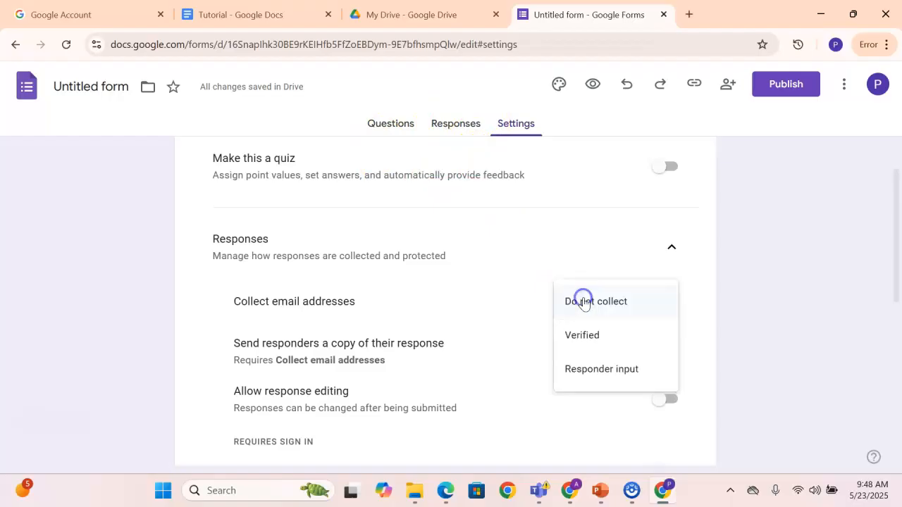
{"action": "left_click", "coordinate": [581, 338]}
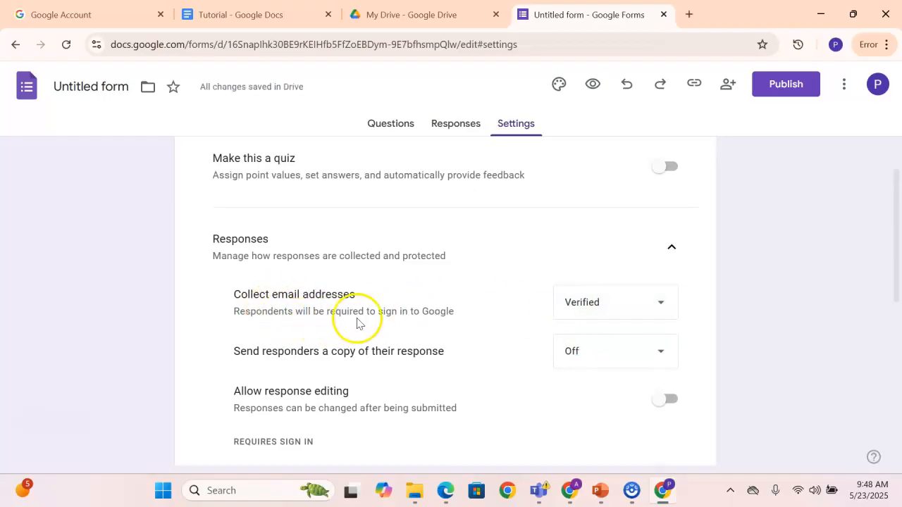
Review the email collection options, the form's Responses page and the remaining settings, including Presentation and Defaults
{"action": "left_click", "coordinate": [595, 310]}
{"action": "left_click", "coordinate": [596, 308]}
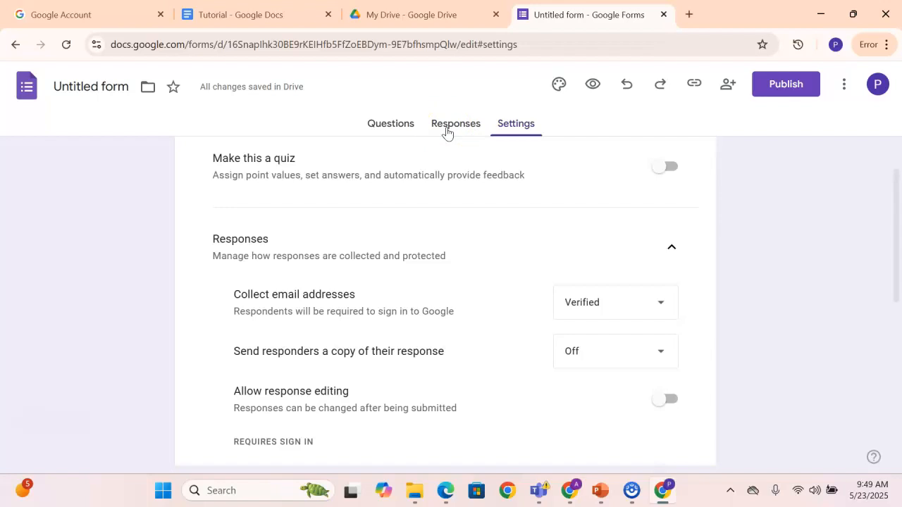
{"action": "left_click", "coordinate": [447, 129]}
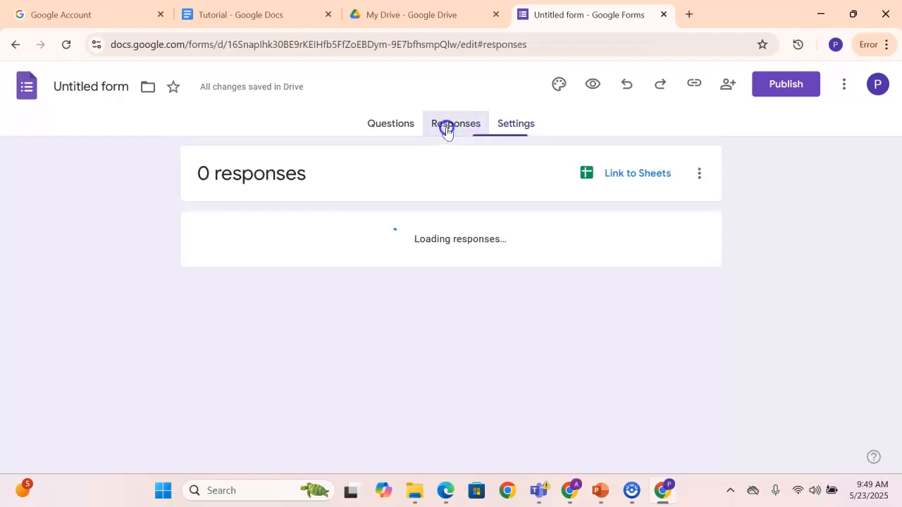
{"action": "left_click", "coordinate": [508, 127]}
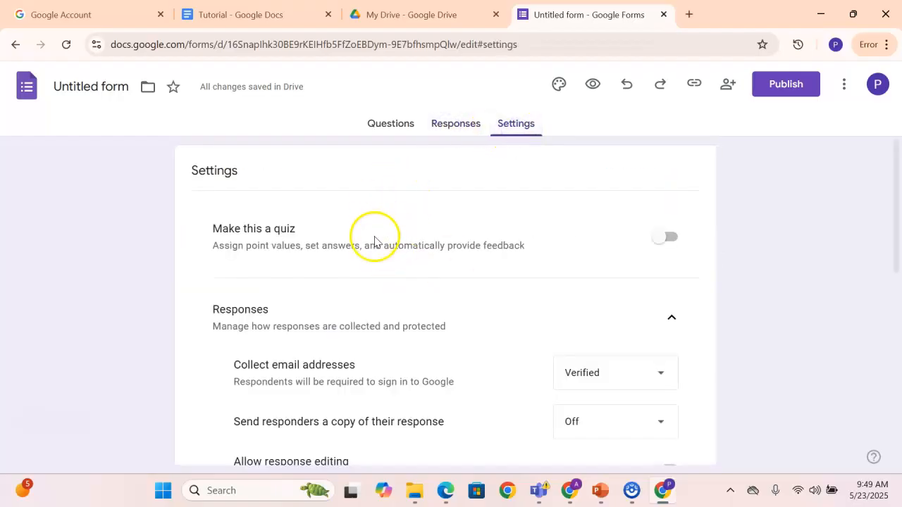
{"action": "scroll", "coordinate": [389, 256], "scroll_direction": "down", "scroll_amount": 2}
{"action": "scroll", "coordinate": [367, 232], "scroll_direction": "up", "scroll_amount": 2}
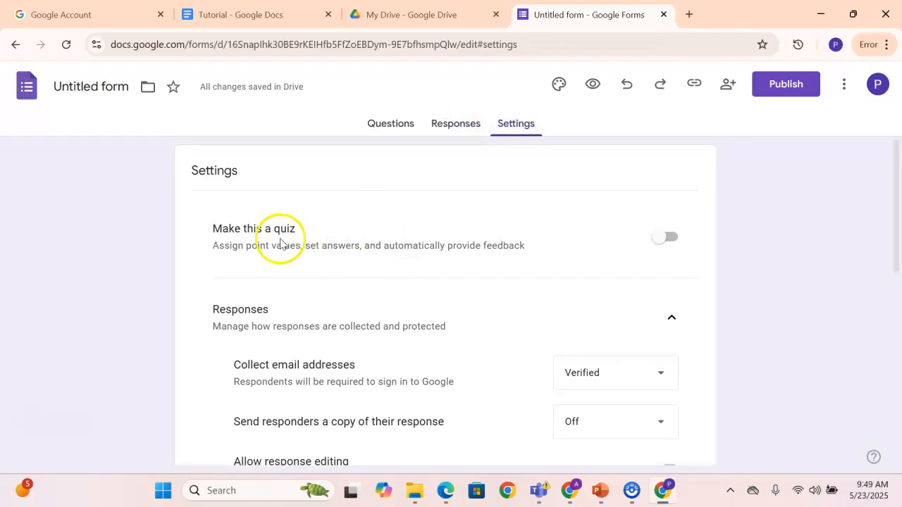
{"action": "scroll", "coordinate": [291, 250], "scroll_direction": "down", "scroll_amount": 6}
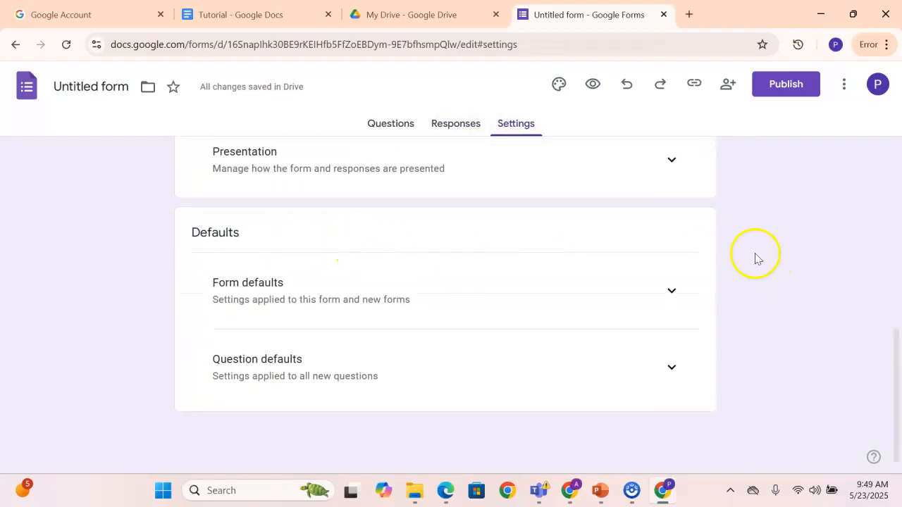
{"action": "scroll", "coordinate": [745, 247], "scroll_direction": "up", "scroll_amount": 6}
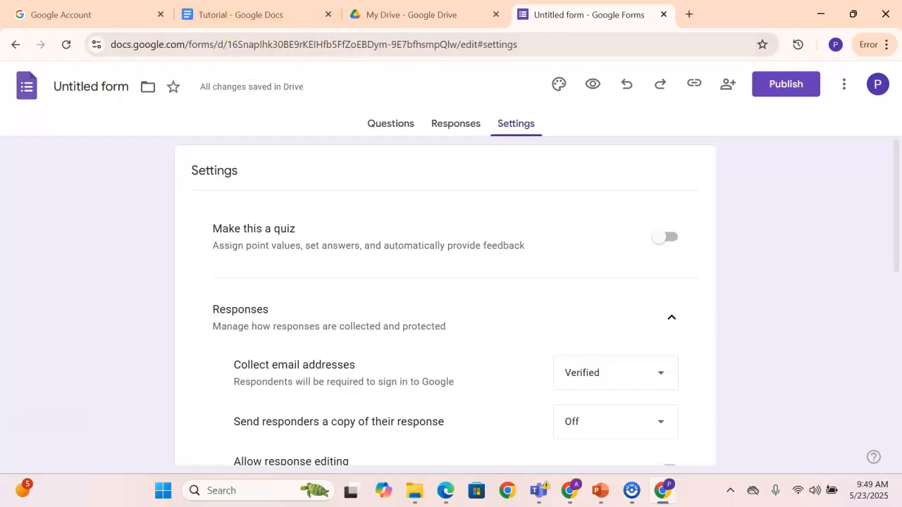
Open the theme customization for the form's questions and review the text style, header and color options
{"action": "left_click", "coordinate": [374, 126]}
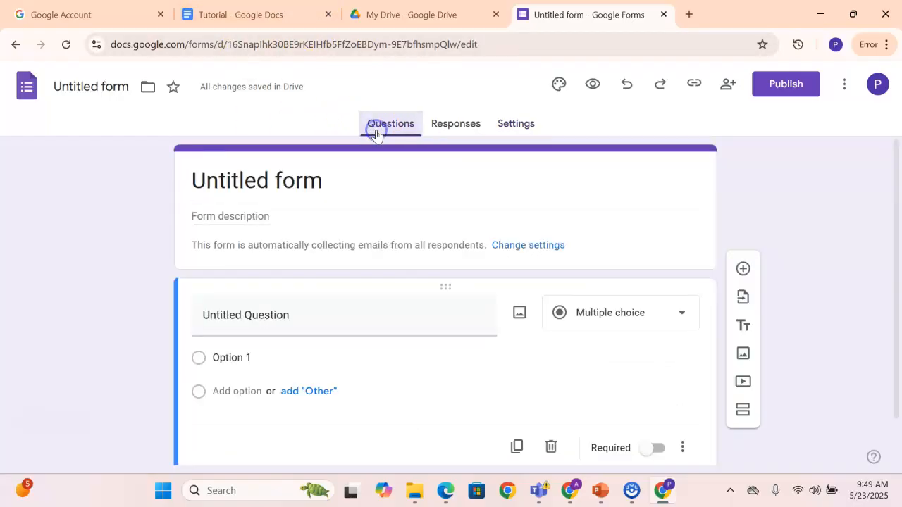
{"action": "left_click", "coordinate": [558, 83]}
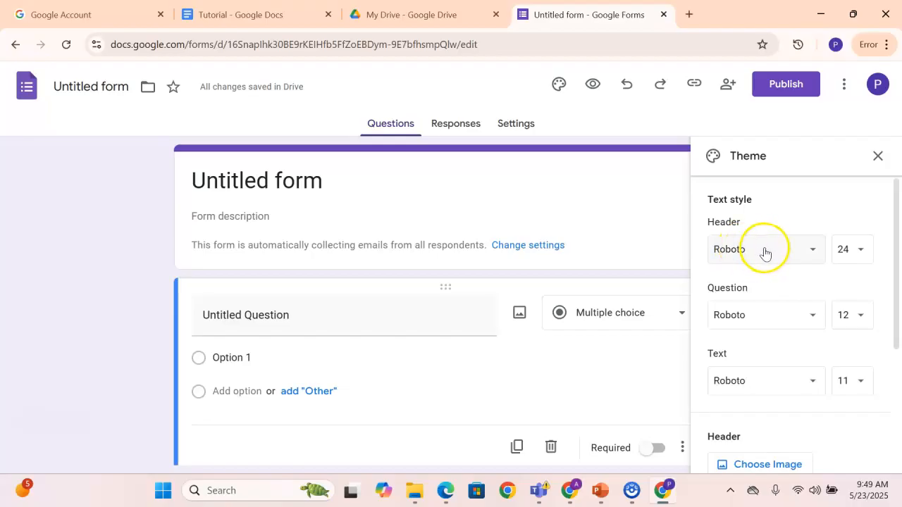
{"action": "scroll", "coordinate": [752, 296], "scroll_direction": "down", "scroll_amount": 3}
{"action": "scroll", "coordinate": [752, 298], "scroll_direction": "up", "scroll_amount": 3}
{"action": "scroll", "coordinate": [751, 296], "scroll_direction": "down", "scroll_amount": 3}
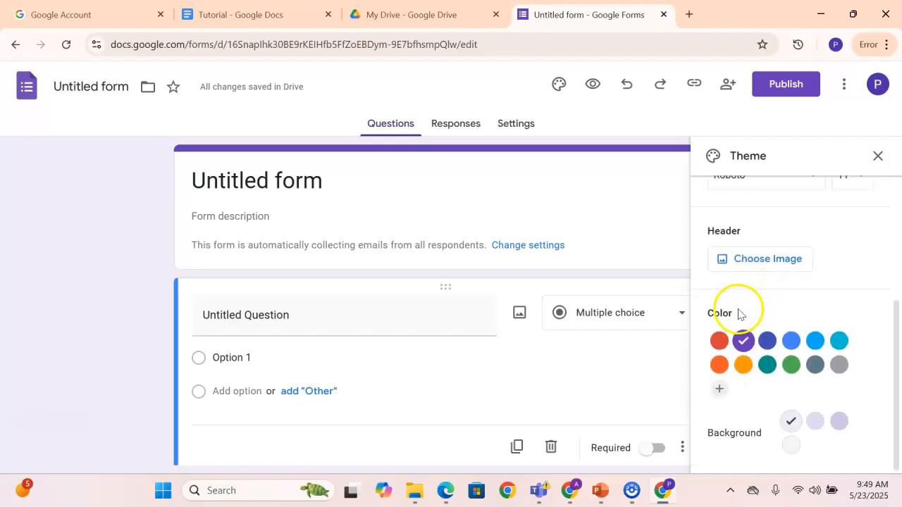
Try several blue shades as the form's theme color and settle on orange
{"action": "left_click", "coordinate": [766, 341]}
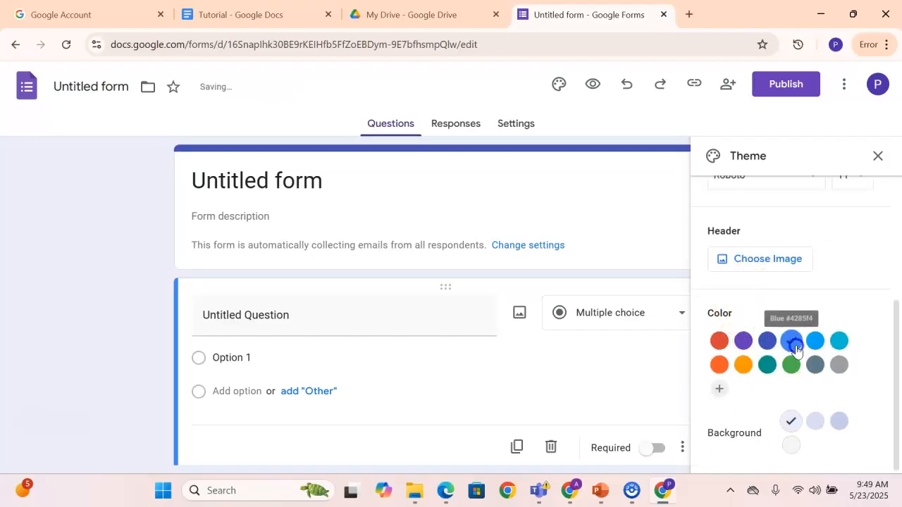
{"action": "left_click", "coordinate": [792, 342]}
{"action": "left_click", "coordinate": [814, 341]}
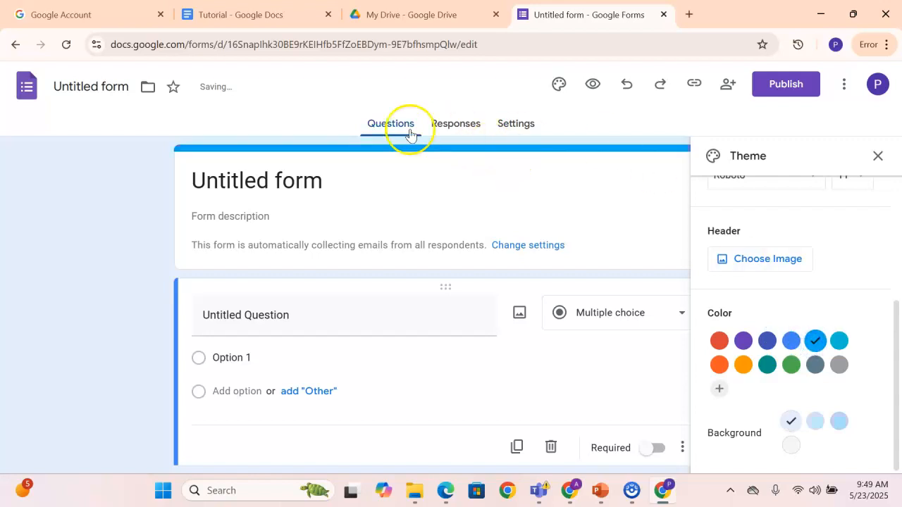
{"action": "left_click", "coordinate": [741, 365]}
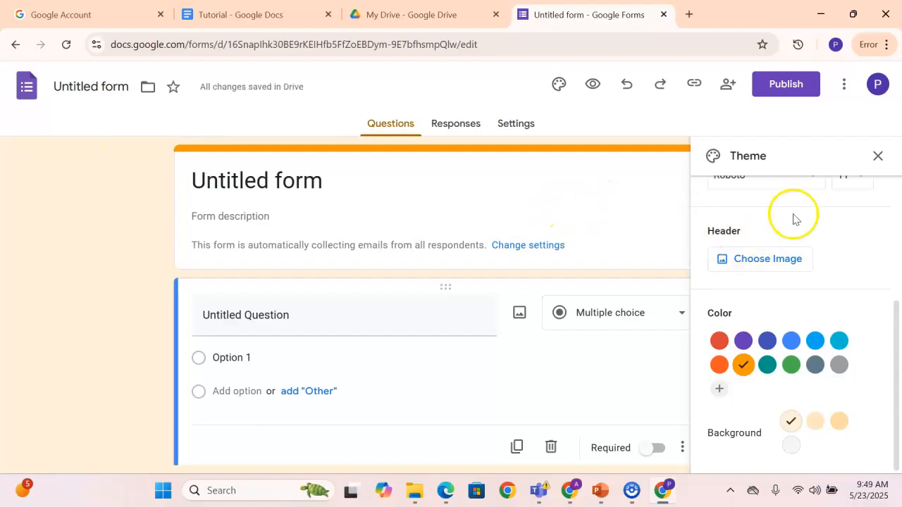
Insert the first Work and School theme image as the form's header
{"action": "left_click", "coordinate": [760, 272]}
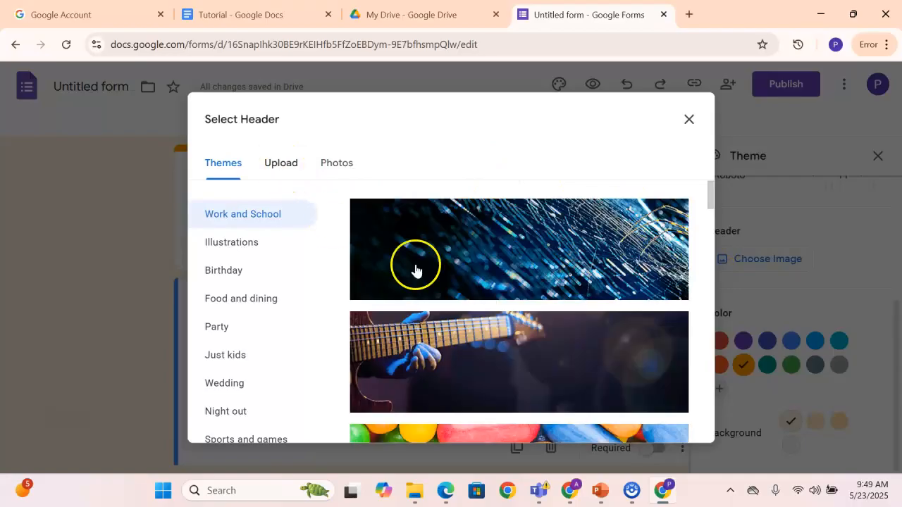
{"action": "left_click", "coordinate": [518, 276]}
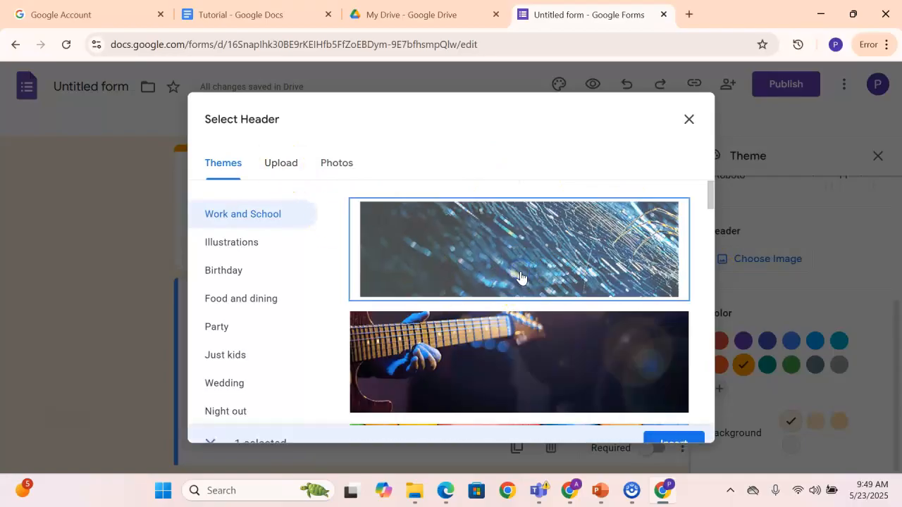
{"action": "left_click", "coordinate": [678, 424]}
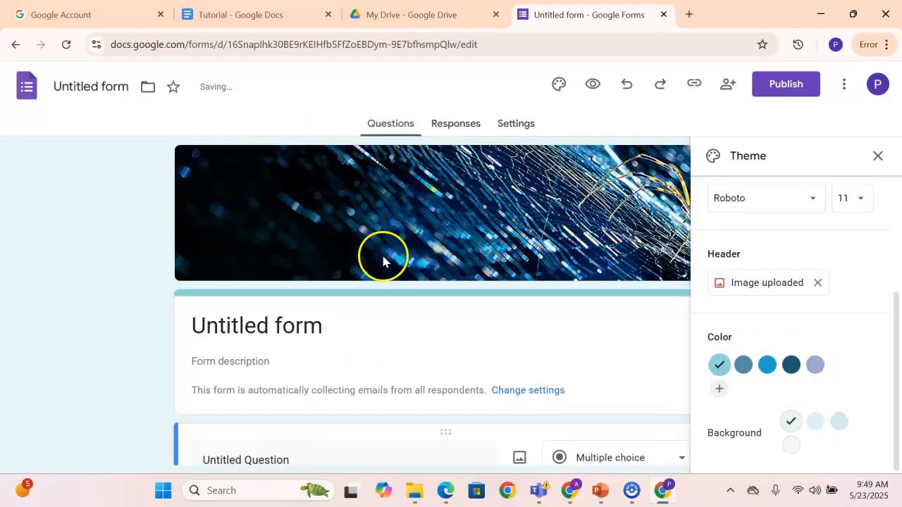
Reopen the header image selection and browse its Photos, Upload and Themes sources for a replacement
{"action": "left_click", "coordinate": [719, 283]}
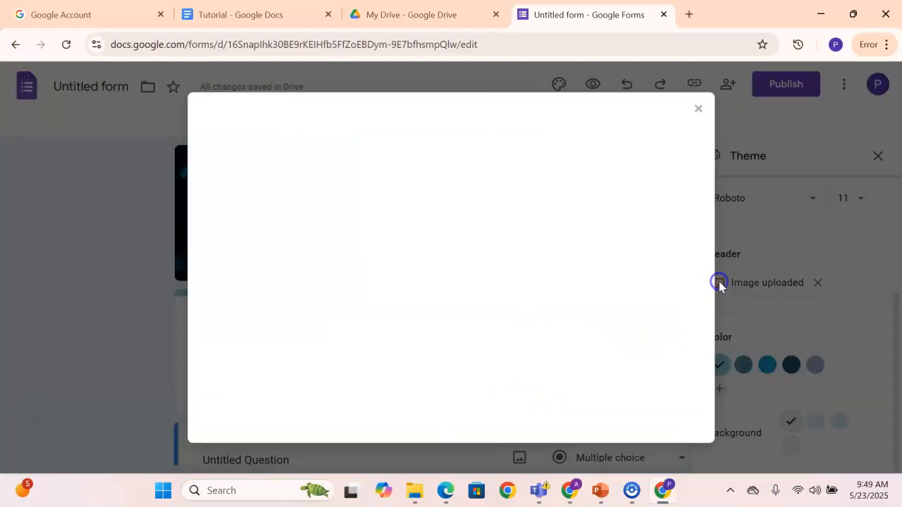
{"action": "left_click", "coordinate": [338, 162]}
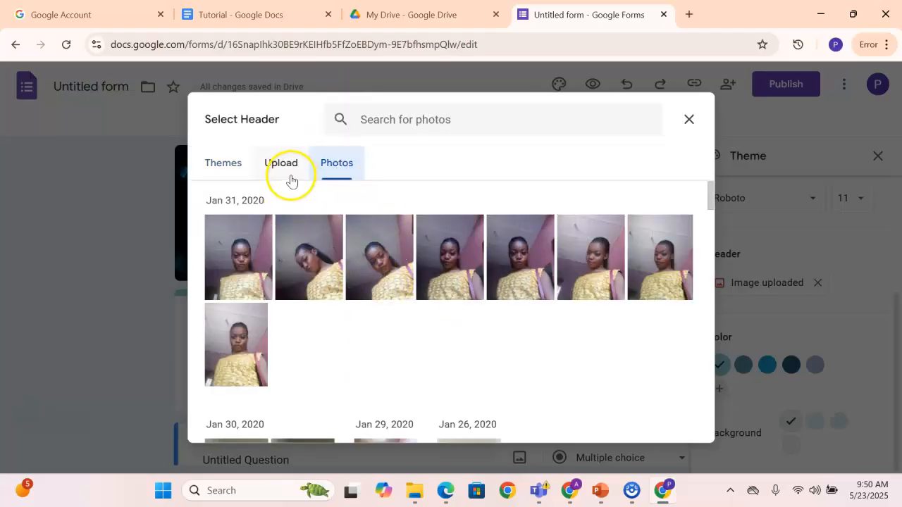
{"action": "scroll", "coordinate": [327, 282], "scroll_direction": "down", "scroll_amount": 3}
{"action": "scroll", "coordinate": [326, 282], "scroll_direction": "up", "scroll_amount": 2}
{"action": "scroll", "coordinate": [325, 262], "scroll_direction": "down", "scroll_amount": 2}
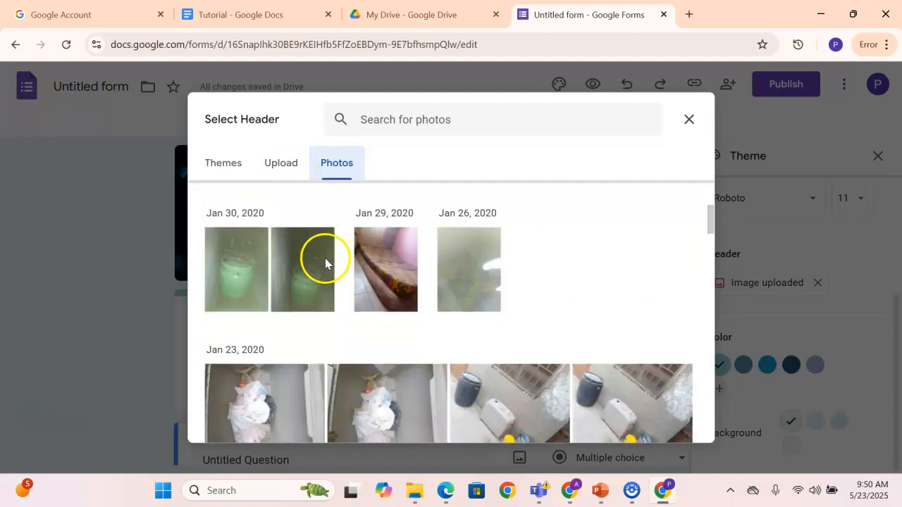
{"action": "left_click", "coordinate": [275, 170]}
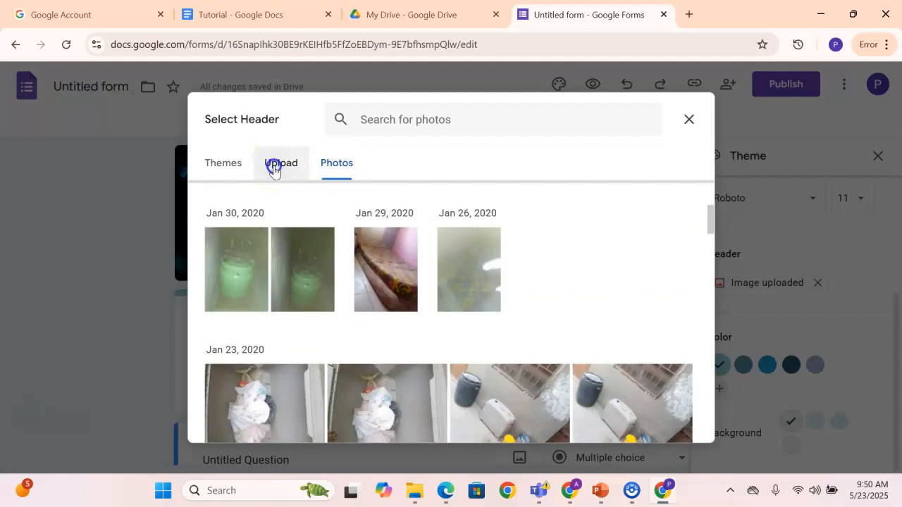
{"action": "left_click", "coordinate": [230, 166]}
{"action": "left_click", "coordinate": [269, 170]}
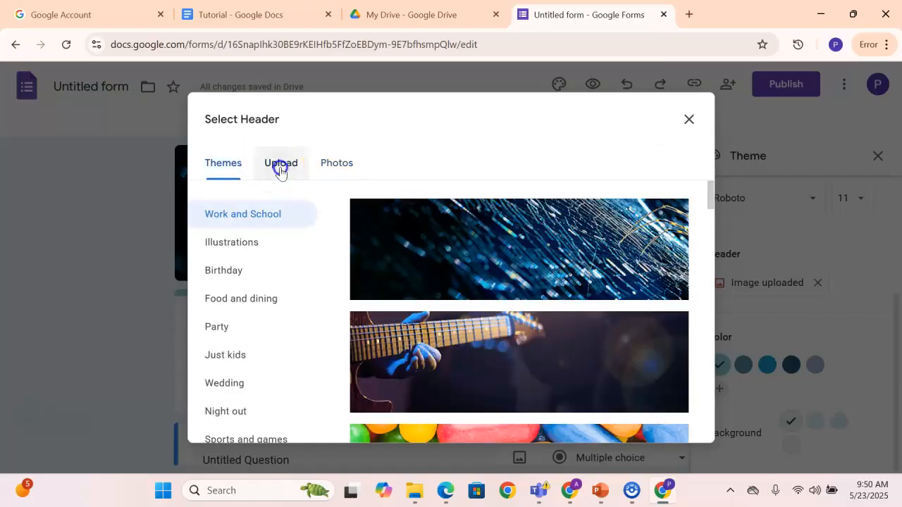
{"action": "left_click", "coordinate": [325, 169]}
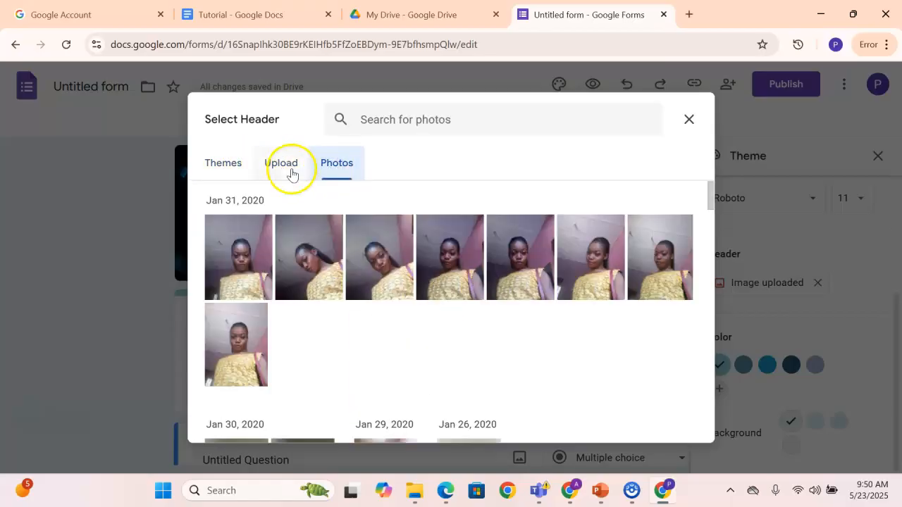
{"action": "left_click", "coordinate": [283, 170]}
{"action": "left_click", "coordinate": [230, 168]}
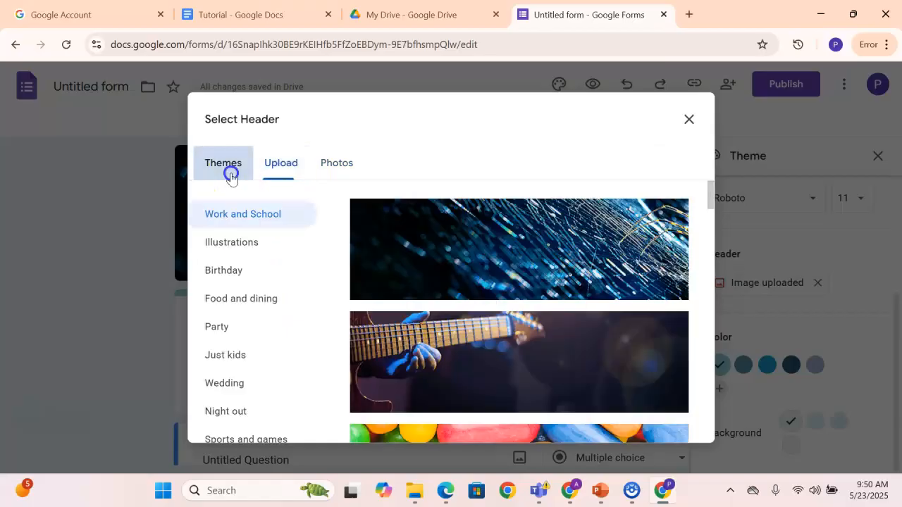
Upload the snowy street photo from the Downloads folder as a new header image
{"action": "left_click", "coordinate": [279, 167]}
{"action": "left_click", "coordinate": [444, 361]}
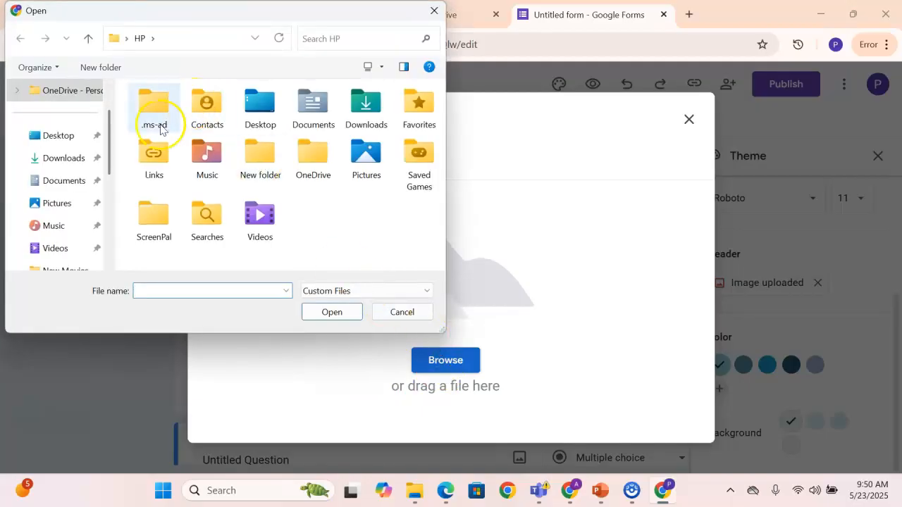
{"action": "left_click", "coordinate": [74, 158]}
{"action": "scroll", "coordinate": [169, 162], "scroll_direction": "down", "scroll_amount": 2}
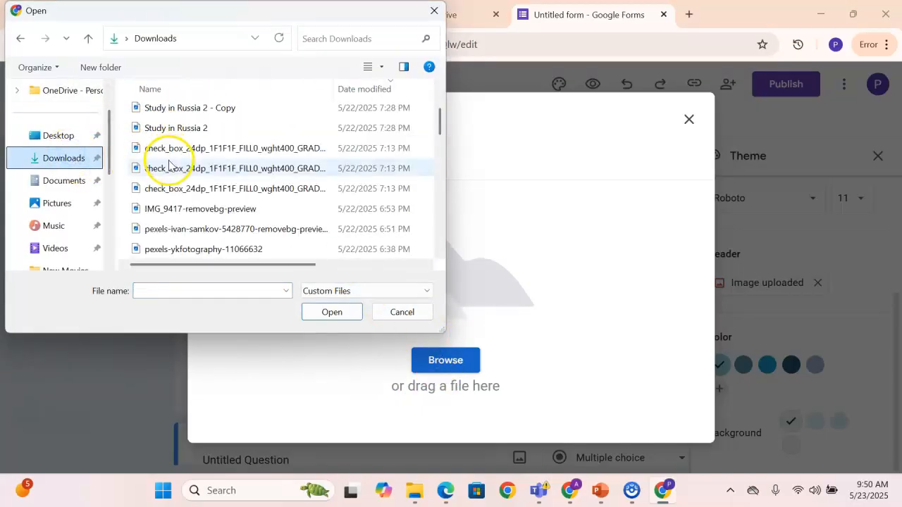
{"action": "scroll", "coordinate": [173, 161], "scroll_direction": "down", "scroll_amount": 2}
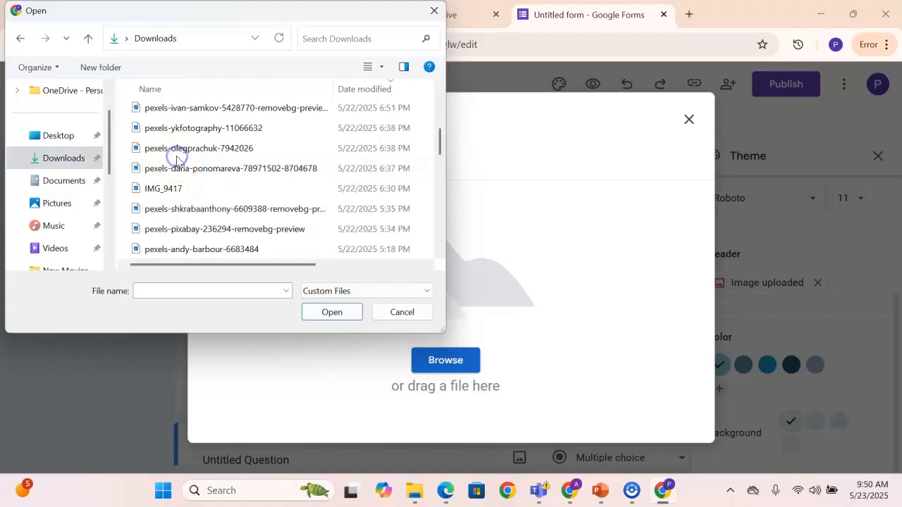
{"action": "left_click", "coordinate": [177, 167]}
{"action": "left_click", "coordinate": [325, 312]}
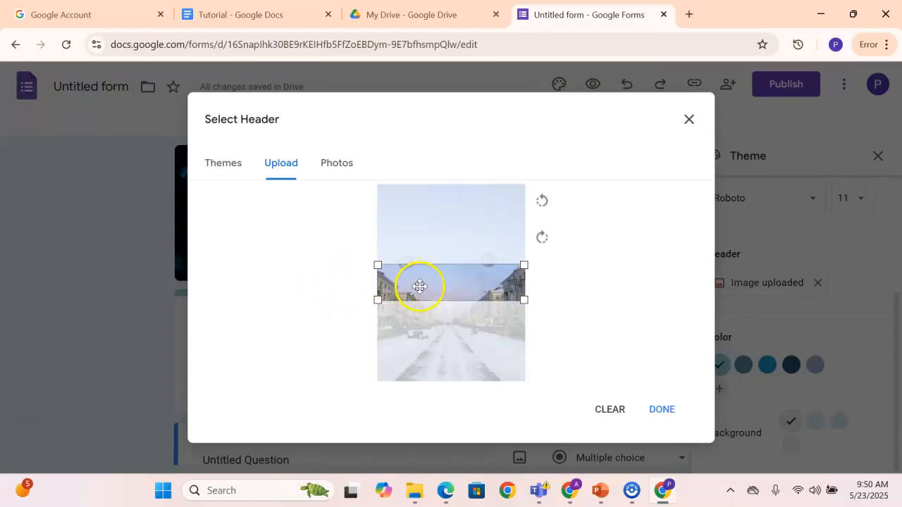
Crop the uploaded photo to the lower strip with the benches and snowy path, apply it as the header, and close the theme settings
{"action": "left_click_drag", "start_coordinate": [437, 287], "coordinate": [437, 334]}
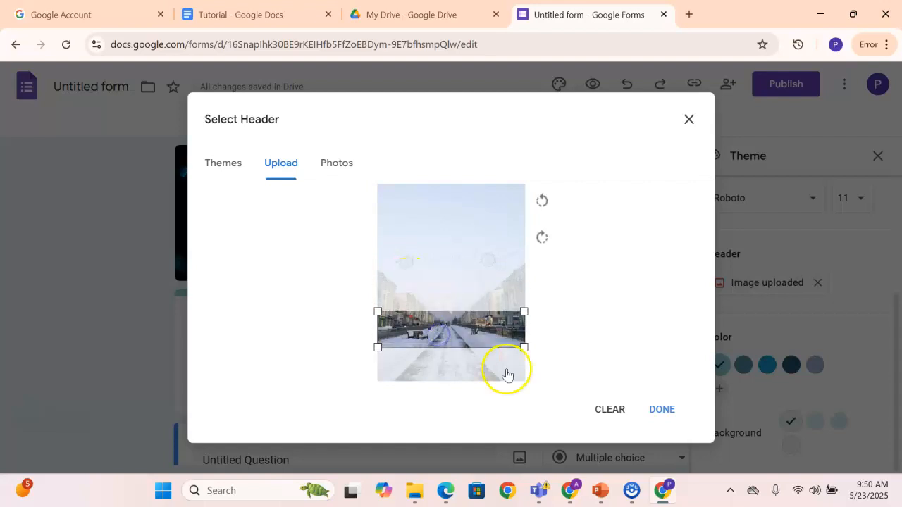
{"action": "left_click", "coordinate": [664, 414]}
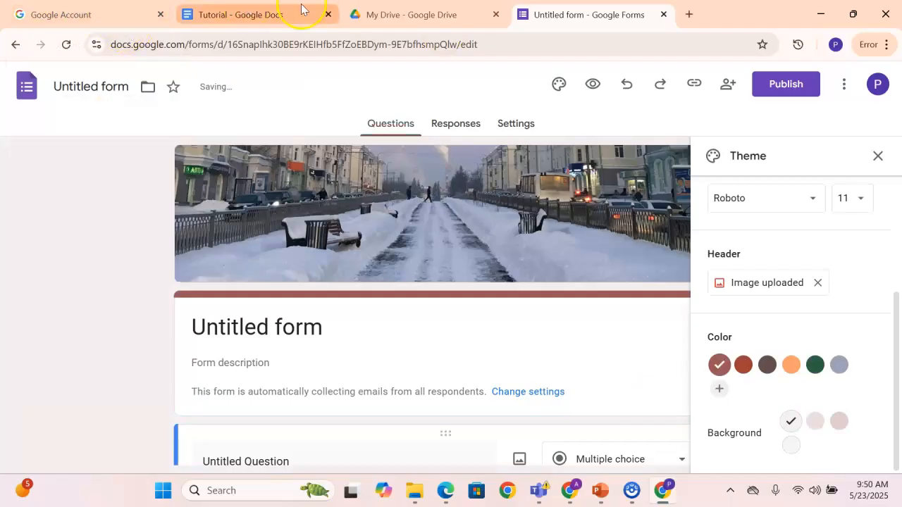
{"action": "left_click", "coordinate": [878, 157]}
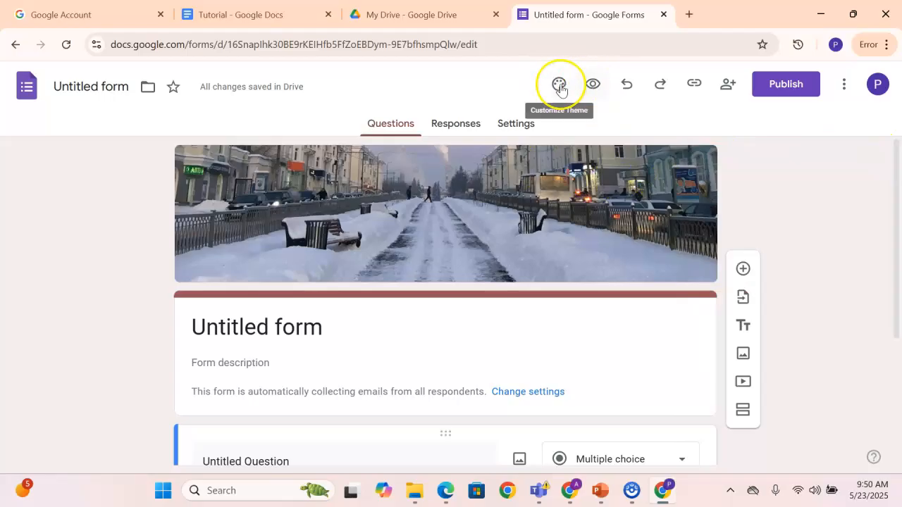
{"action": "left_click", "coordinate": [590, 90]}
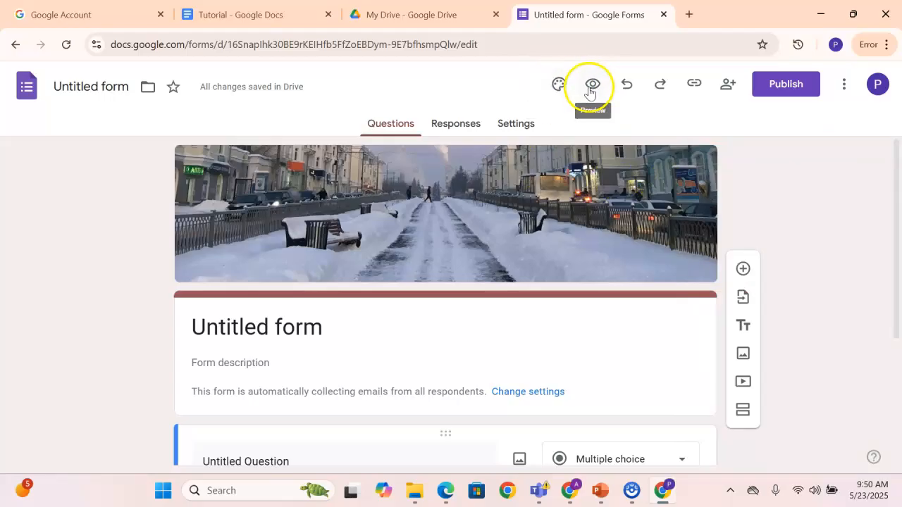
{"action": "scroll", "coordinate": [492, 220], "scroll_direction": "down", "scroll_amount": 3}
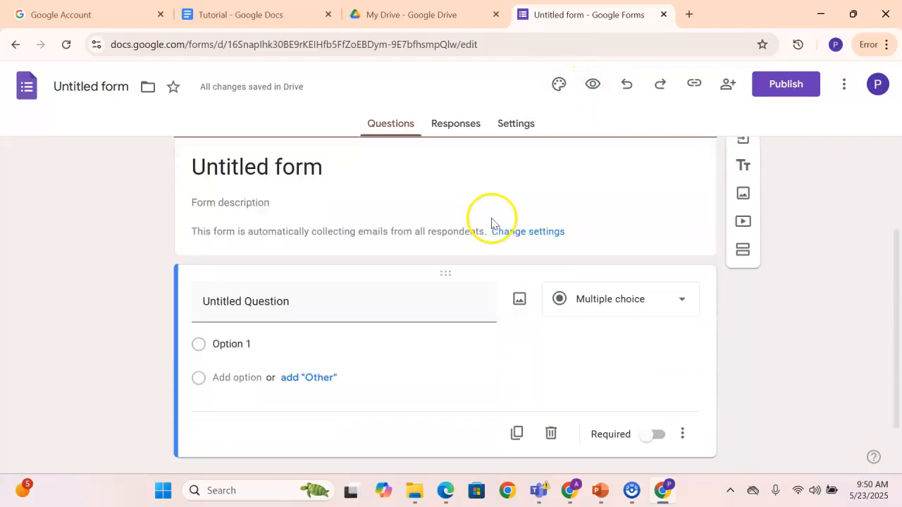
{"action": "scroll", "coordinate": [492, 223], "scroll_direction": "up", "scroll_amount": 2}
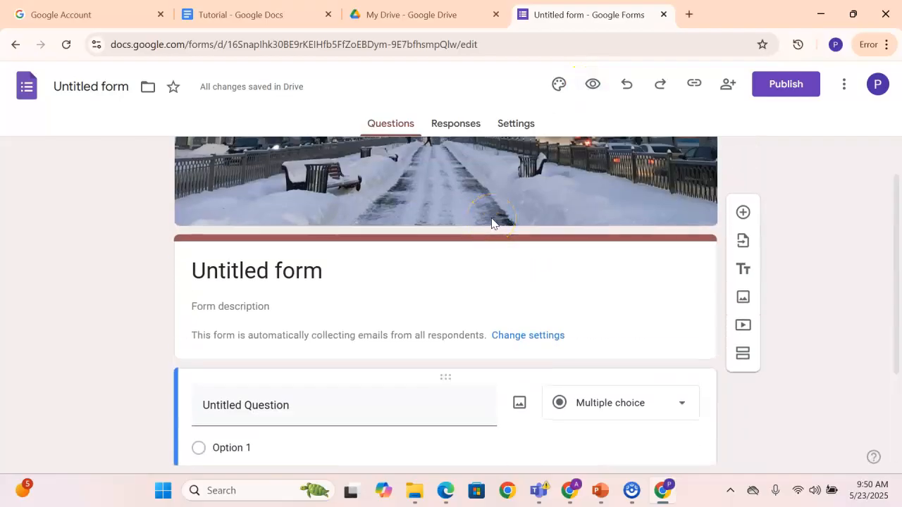
{"action": "scroll", "coordinate": [492, 223], "scroll_direction": "up", "scroll_amount": 1}
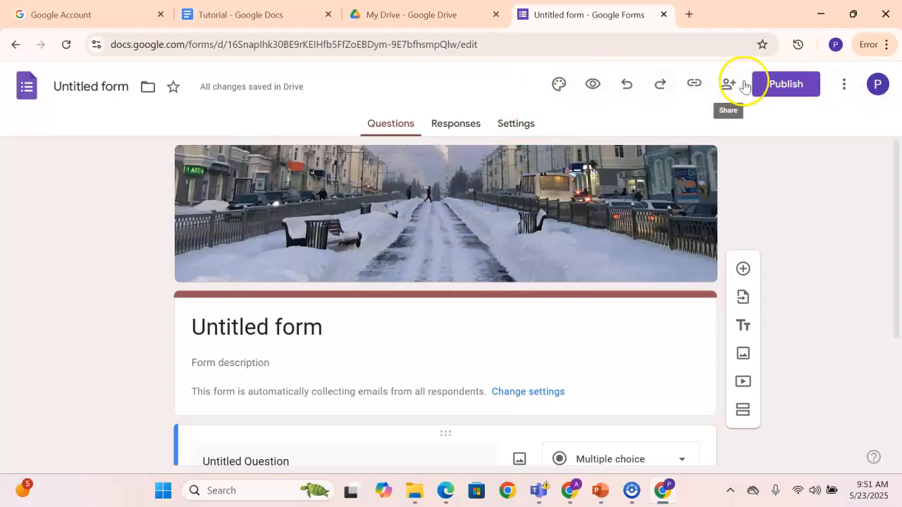
{"action": "scroll", "coordinate": [331, 212], "scroll_direction": "down", "scroll_amount": 1}
{"action": "scroll", "coordinate": [346, 196], "scroll_direction": "up", "scroll_amount": 1}
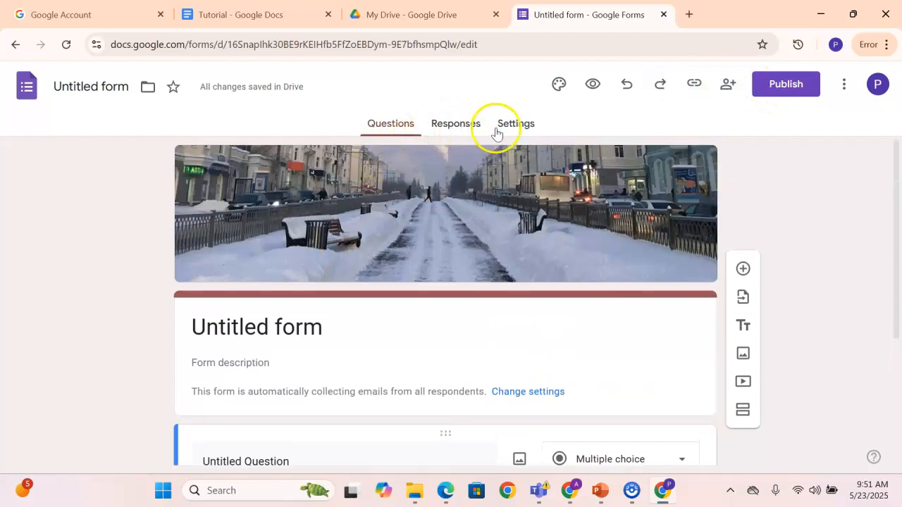
{"action": "scroll", "coordinate": [451, 171], "scroll_direction": "down", "scroll_amount": 2}
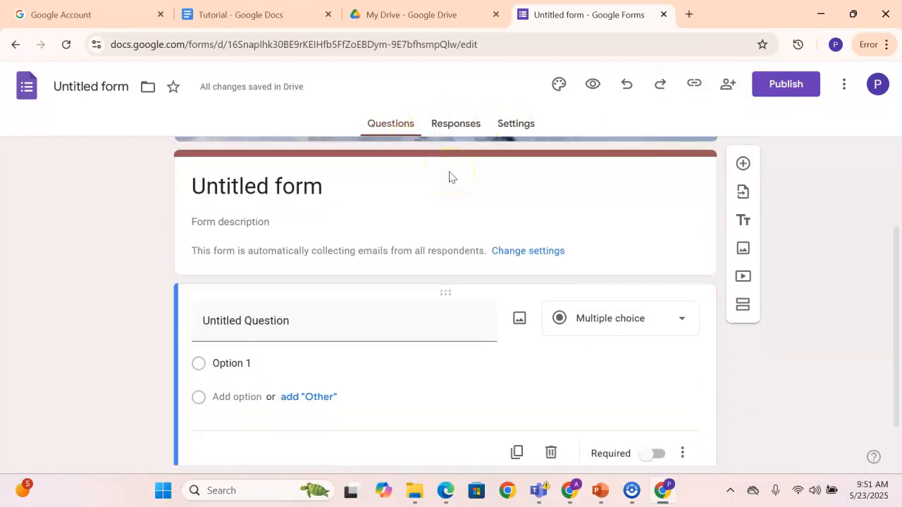
Replace the form's title with "GOOGLE JOB APPLICATION"
{"action": "left_click", "coordinate": [314, 186]}
{"action": "left_click", "coordinate": [327, 223]}
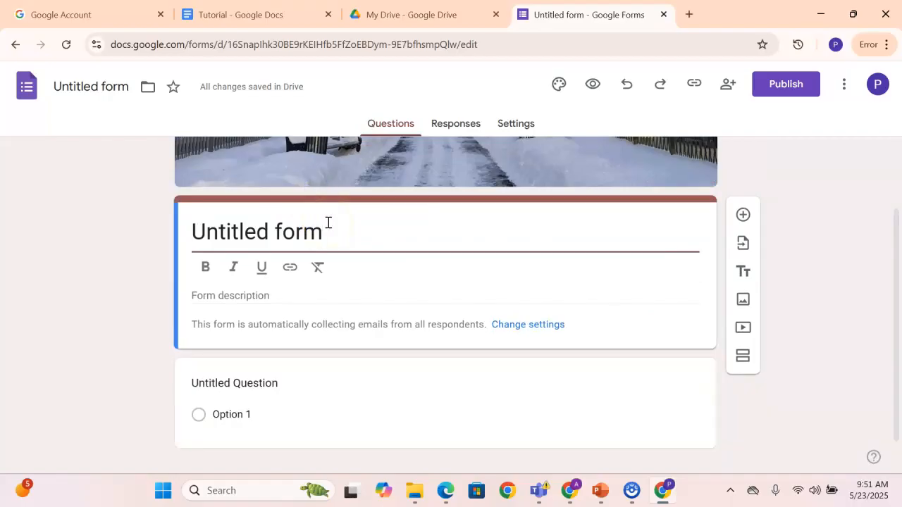
{"action": "key", "text": "BackSpace"}
{"action": "key", "text": "BackSpace"}
{"action": "key", "text": "BackSpace"}
{"action": "key", "text": "BackSpace"}
{"action": "key", "text": "BackSpace"}
{"action": "key", "text": "BackSpace"}
{"action": "key", "text": "BackSpace"}
{"action": "key", "text": "BackSpace"}
{"action": "key", "text": "BackSpace"}
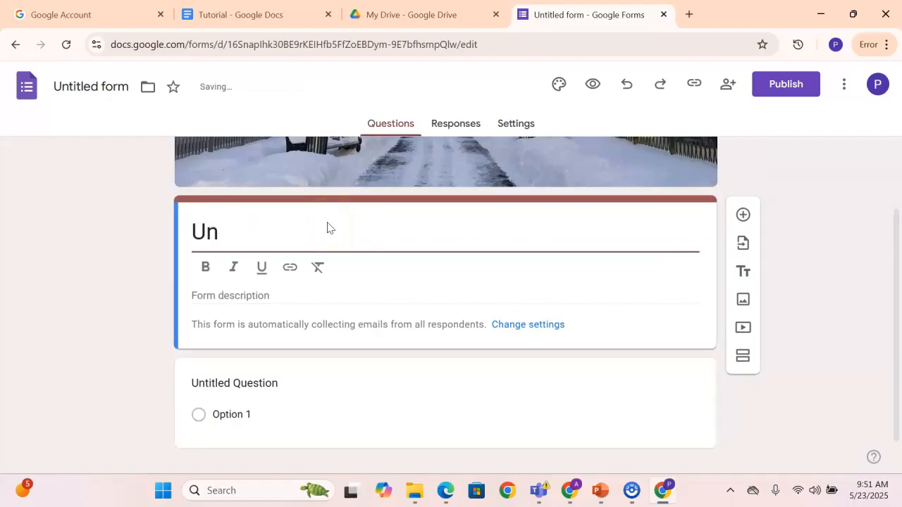
{"action": "key", "text": "BackSpace"}
{"action": "key", "text": "BackSpace"}
{"action": "key", "text": "ctrl+z"}
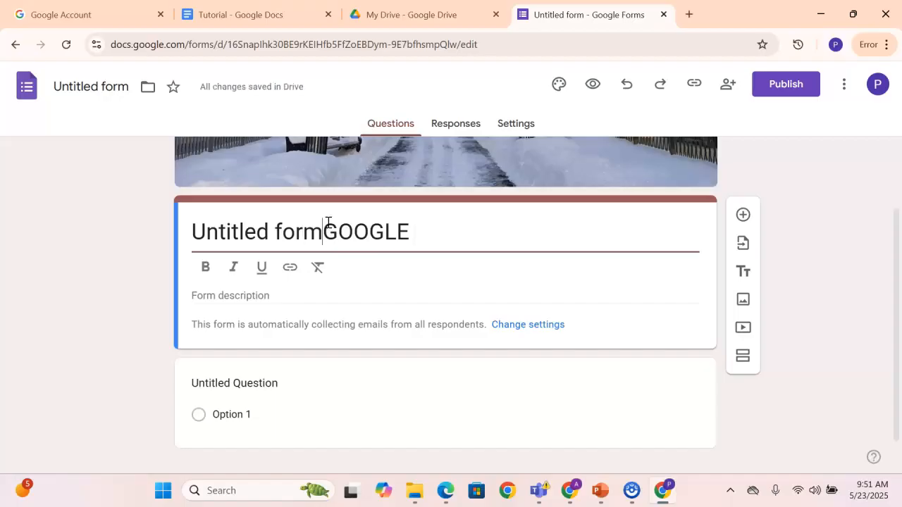
{"action": "key", "text": "BackSpace"}
{"action": "key", "text": "BackSpace"}
{"action": "key", "text": "BackSpace"}
{"action": "key", "text": "BackSpace"}
{"action": "key", "text": "BackSpace"}
{"action": "key", "text": "BackSpace"}
{"action": "key", "text": "BackSpace"}
{"action": "key", "text": "BackSpace"}
{"action": "key", "text": "BackSpace"}
{"action": "key", "text": "BackSpace"}
{"action": "key", "text": "BackSpace"}
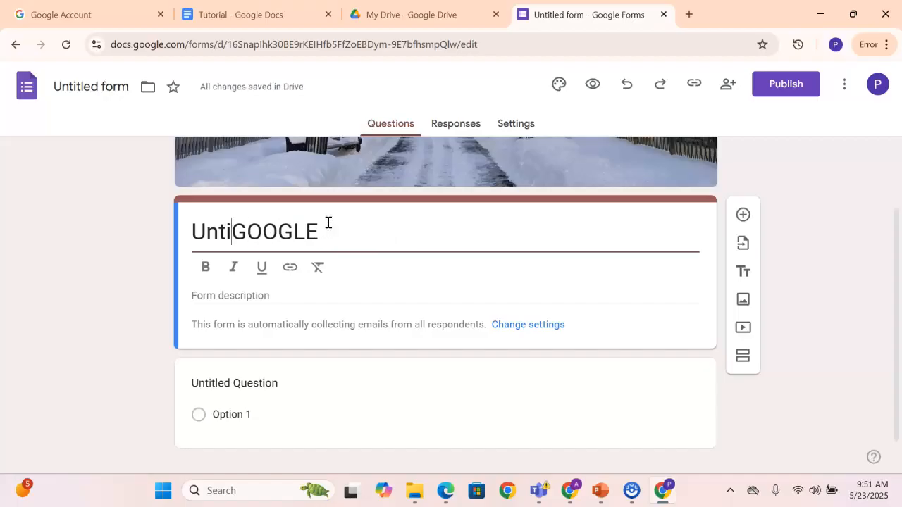
{"action": "key", "text": "BackSpace"}
{"action": "key", "text": "BackSpace"}
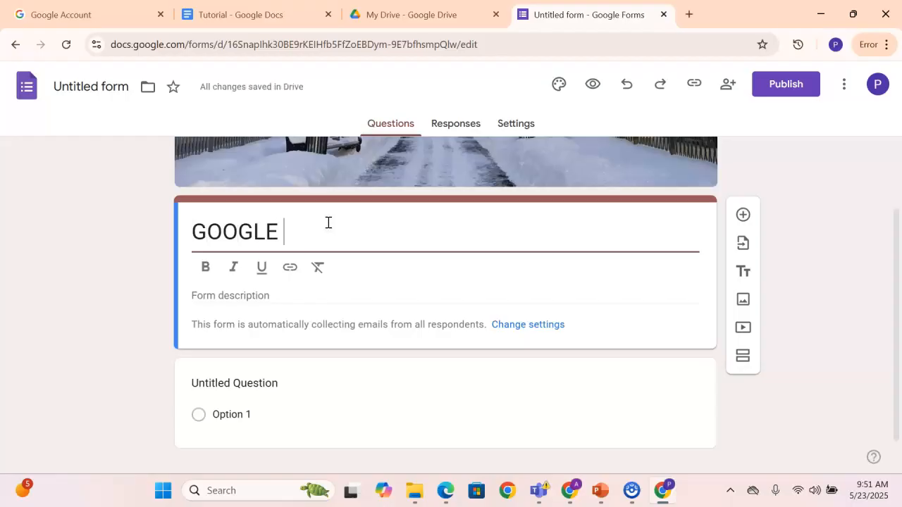
{"action": "type", "text": "APP"}
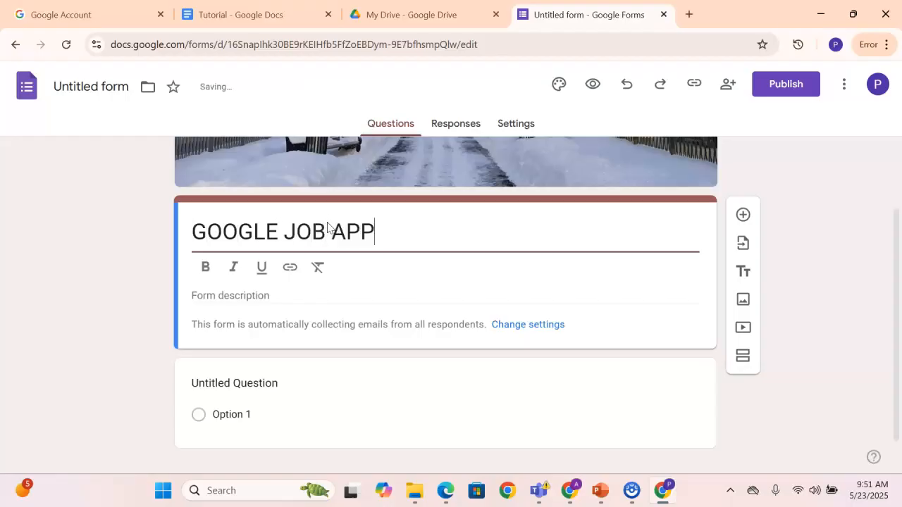
{"action": "type", "text": "LICATION"}
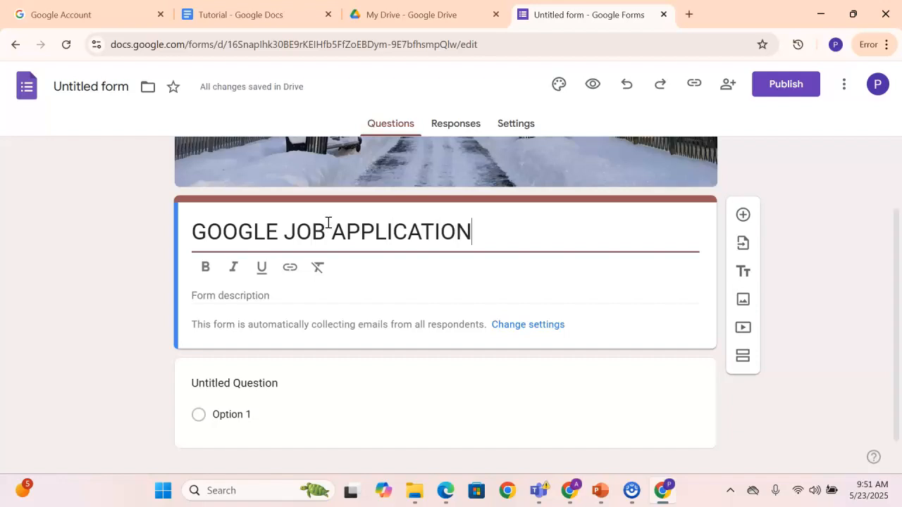
Try bold, italic and underline formatting on the form title and return it to plain text
{"action": "left_click", "coordinate": [206, 269]}
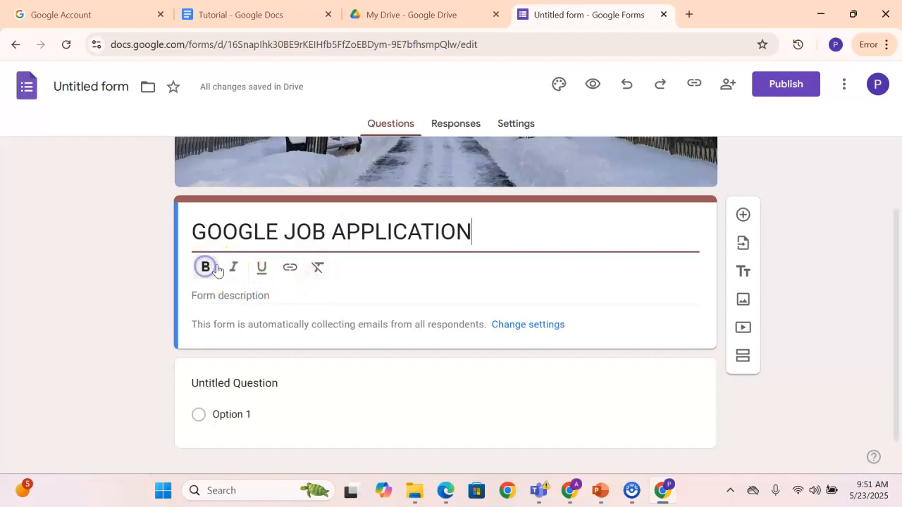
{"action": "left_click", "coordinate": [234, 268]}
{"action": "left_click", "coordinate": [260, 271]}
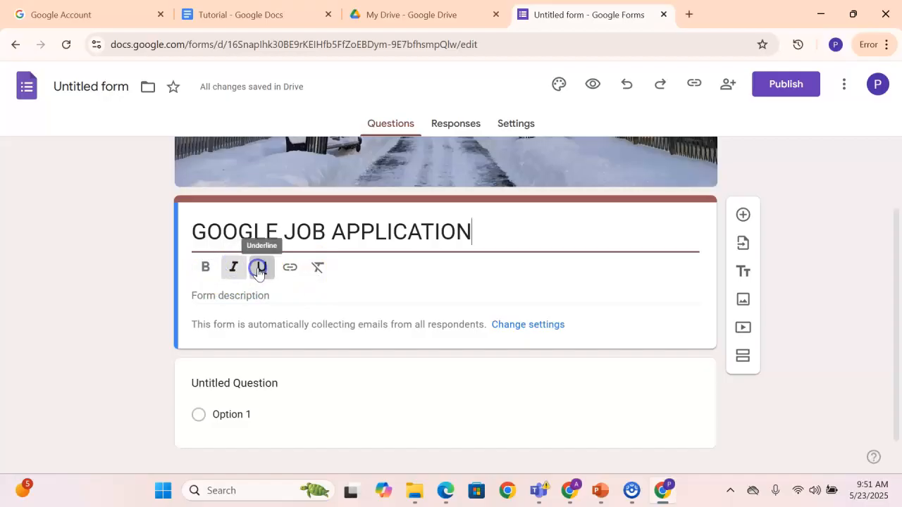
{"action": "left_click_drag", "start_coordinate": [195, 236], "coordinate": [475, 240]}
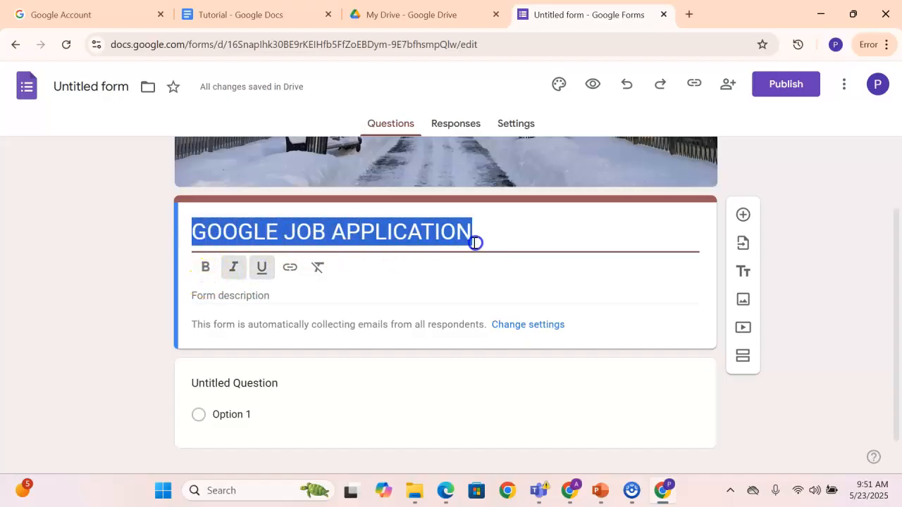
{"action": "left_click", "coordinate": [205, 267]}
{"action": "left_click", "coordinate": [235, 269]}
{"action": "left_click", "coordinate": [260, 270]}
{"action": "left_click", "coordinate": [260, 268]}
{"action": "left_click", "coordinate": [233, 268]}
{"action": "left_click", "coordinate": [206, 268]}
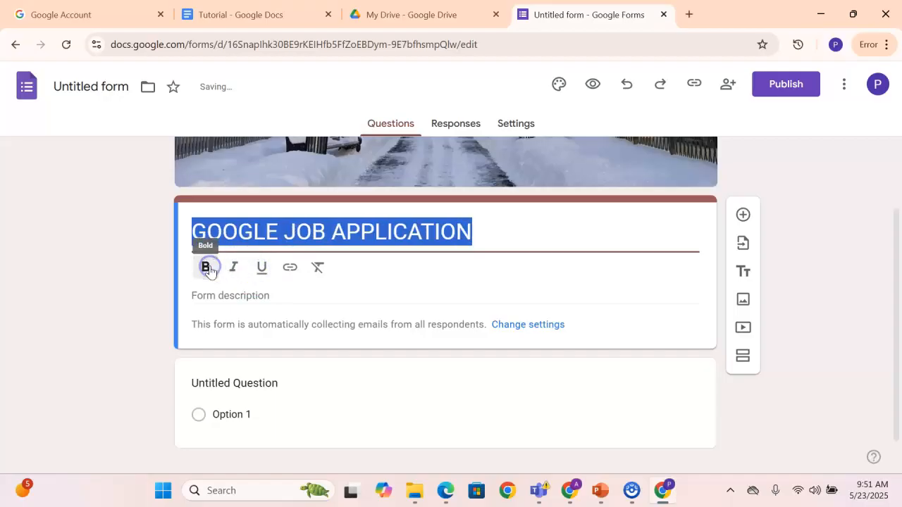
{"action": "left_click", "coordinate": [206, 268]}
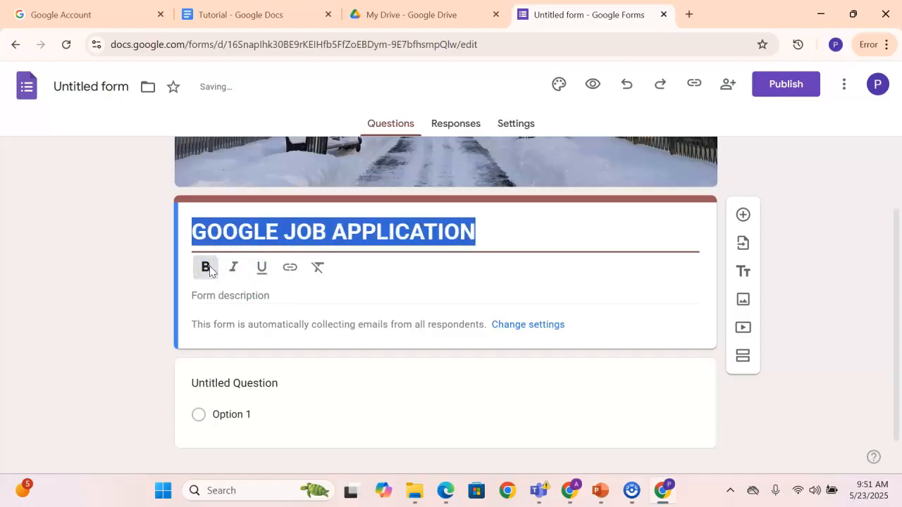
{"action": "left_click", "coordinate": [208, 269]}
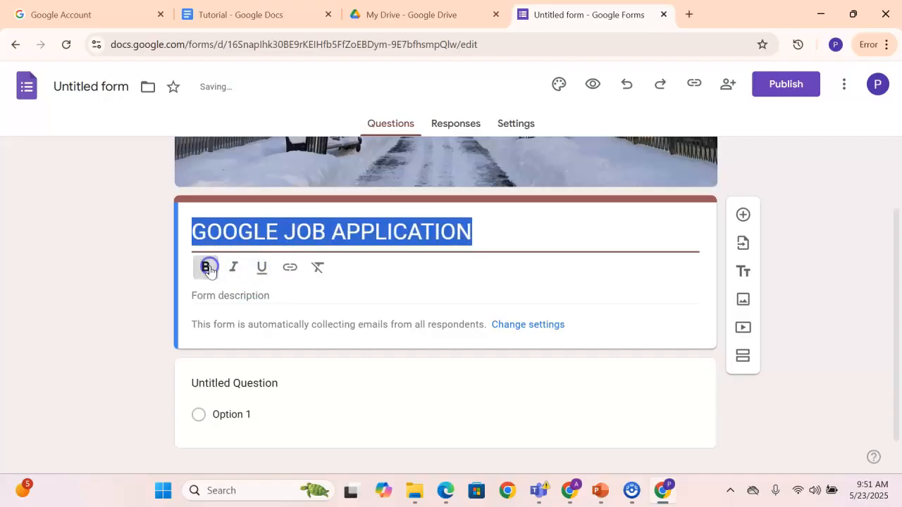
{"action": "left_click", "coordinate": [487, 231]}
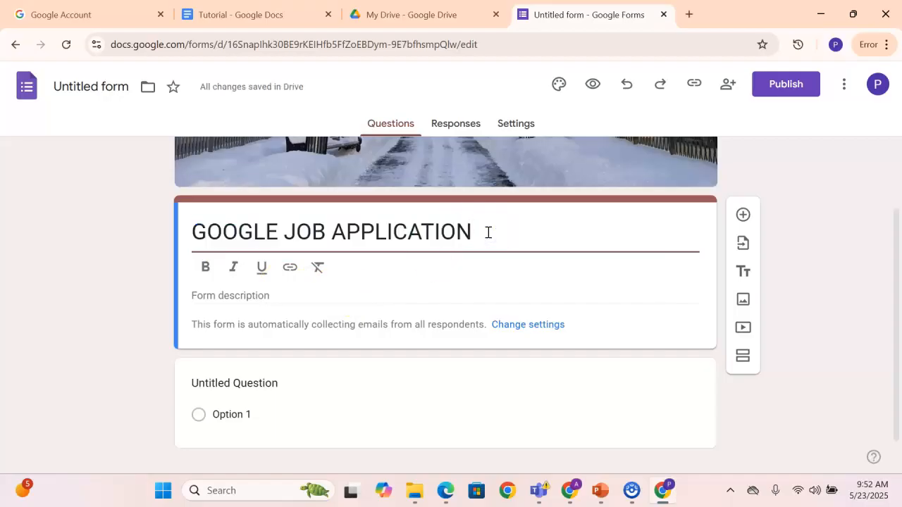
Enter the form description "Please, kindly fill in your details appropriately" without closing punctuation
{"action": "left_click", "coordinate": [248, 297]}
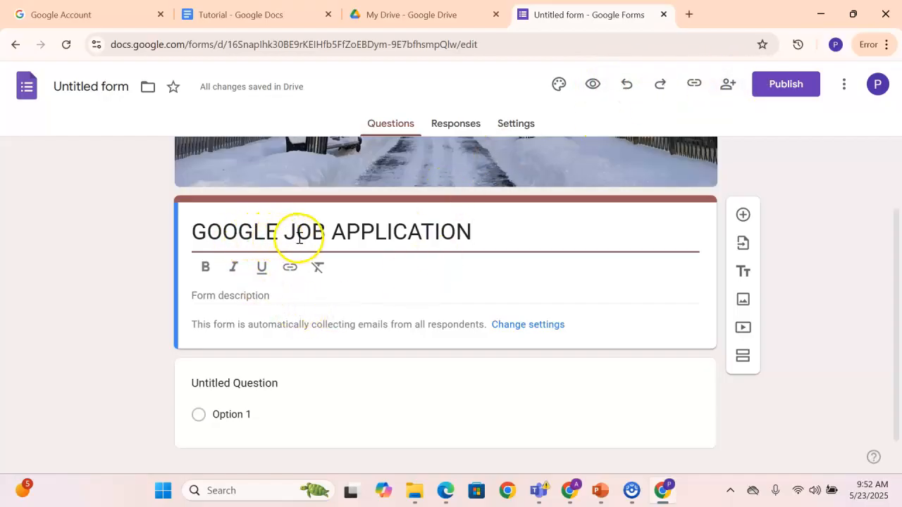
{"action": "left_click", "coordinate": [242, 297]}
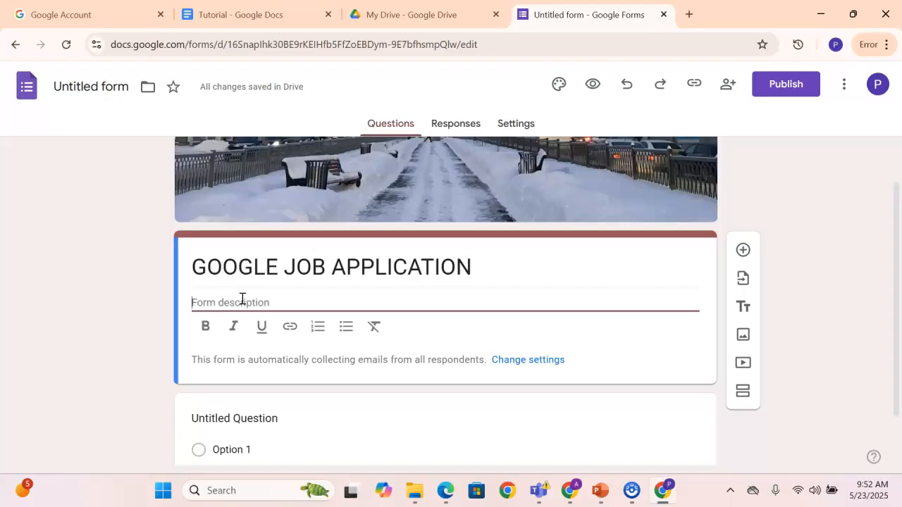
{"action": "type", "text": ", kindly fill in"}
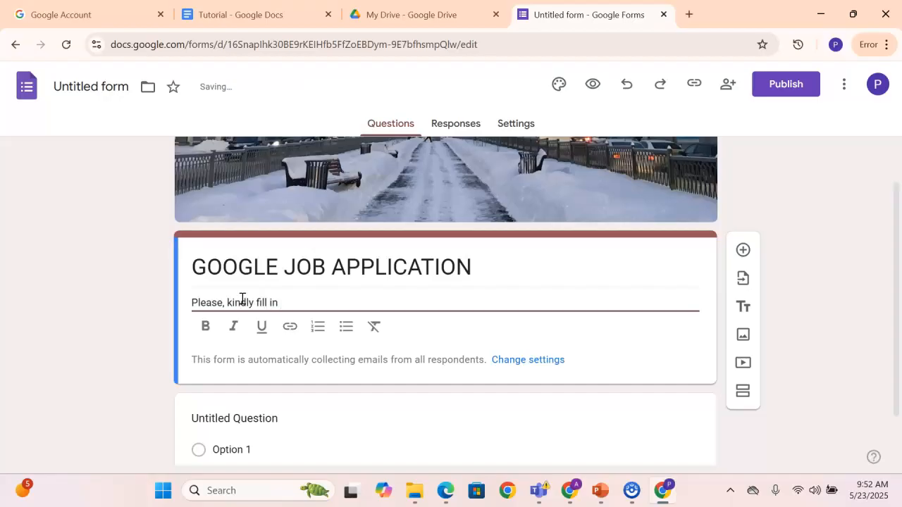
{"action": "type", "text": "details appropriate"}
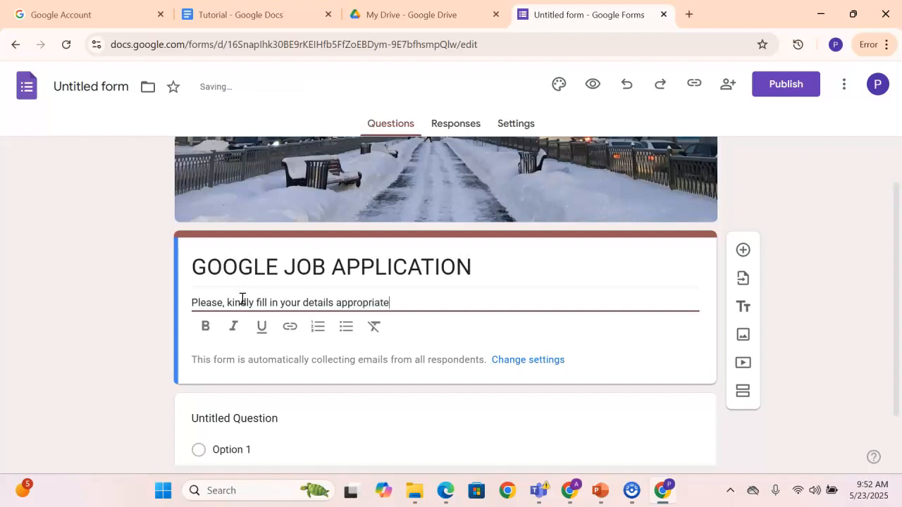
{"action": "left_click", "coordinate": [263, 328]}
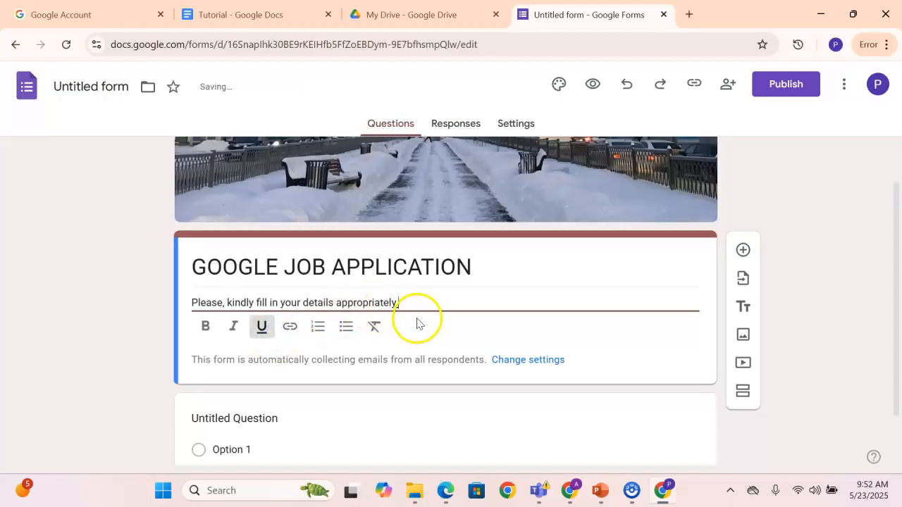
{"action": "scroll", "coordinate": [416, 321], "scroll_direction": "down", "scroll_amount": 1}
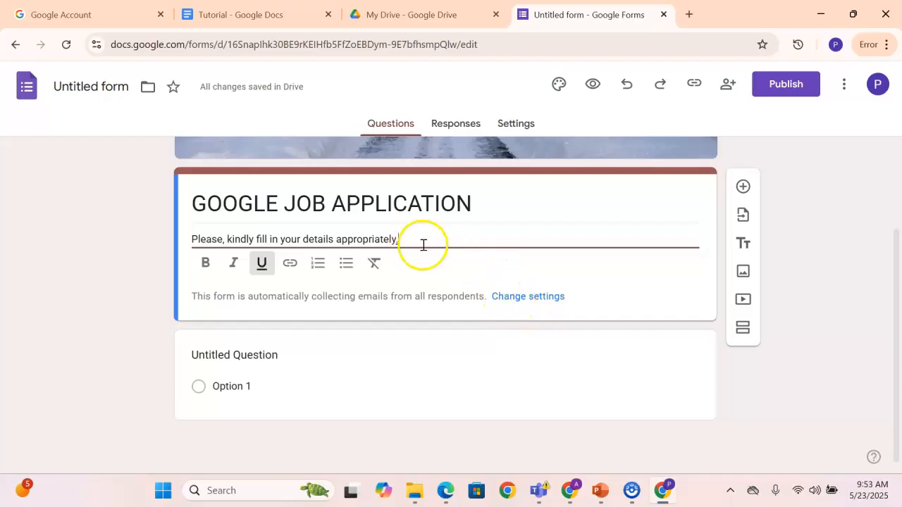
{"action": "key", "text": "BackSpace"}
{"action": "type", "text": "."}
{"action": "key", "text": "BackSpace"}
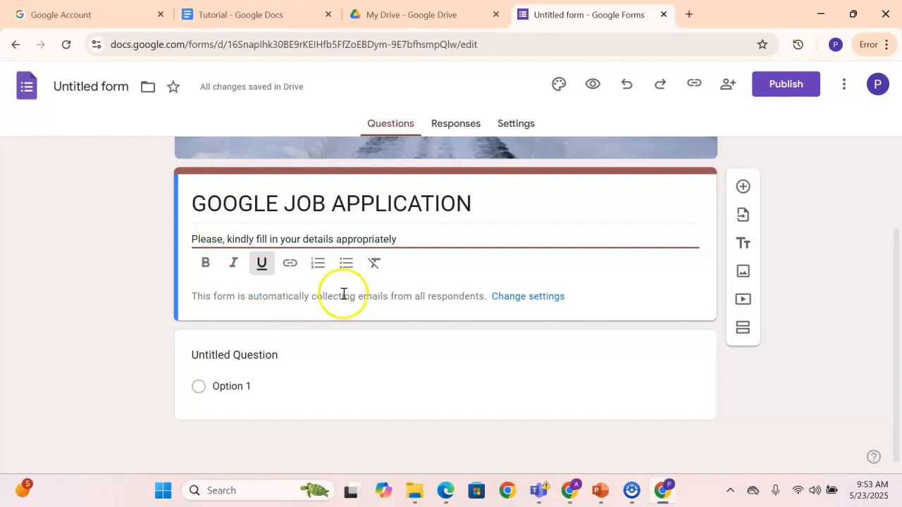
{"action": "left_click", "coordinate": [64, 292]}
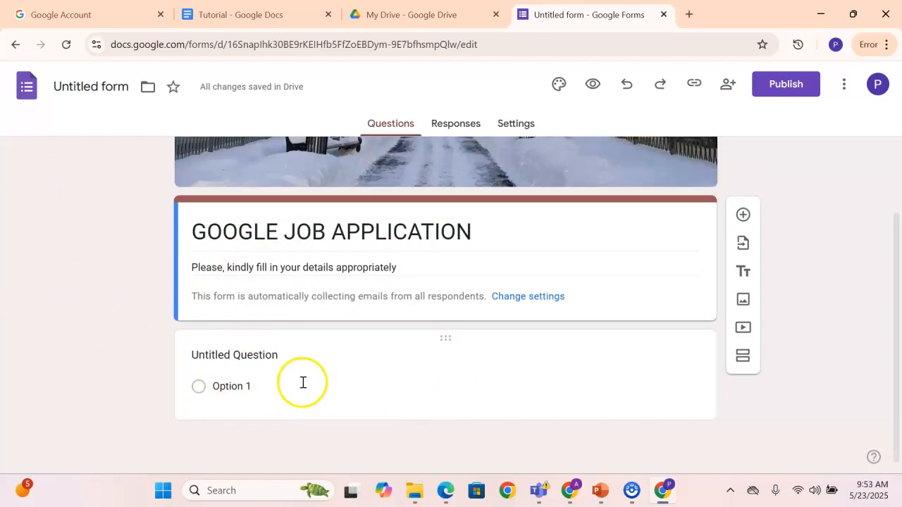
{"action": "left_click", "coordinate": [336, 393]}
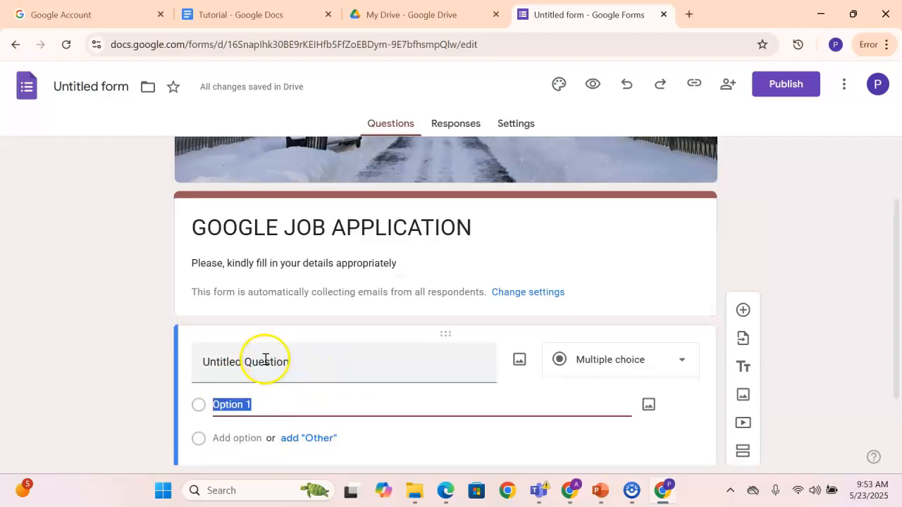
{"action": "left_click", "coordinate": [149, 338]}
{"action": "left_click", "coordinate": [43, 245]}
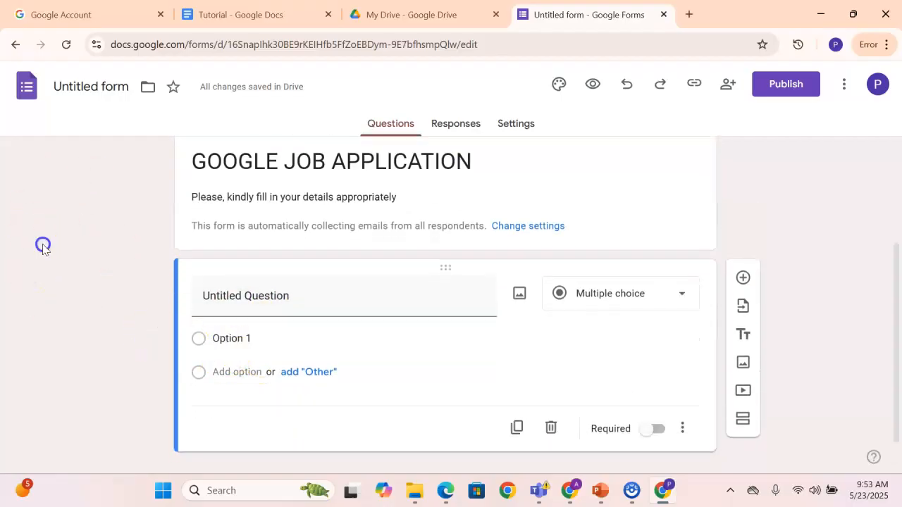
{"action": "double_click", "coordinate": [95, 230]}
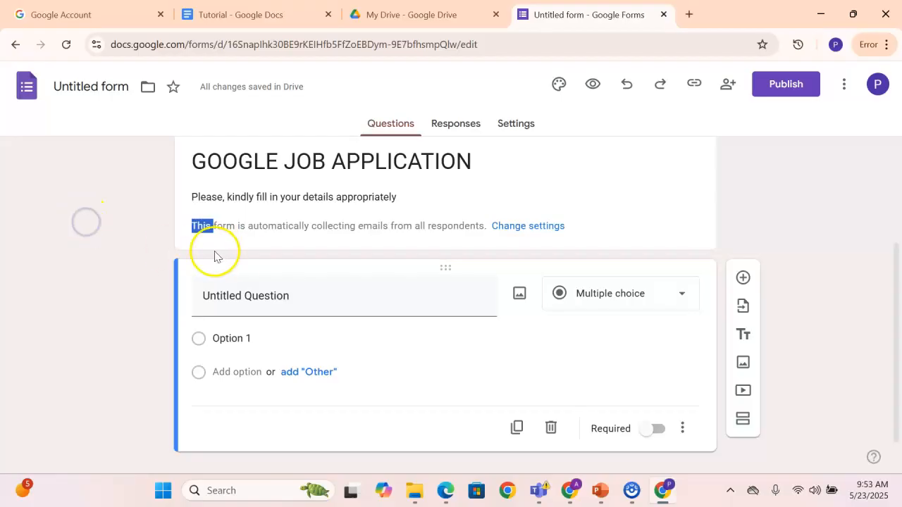
{"action": "left_click", "coordinate": [240, 245]}
{"action": "left_click", "coordinate": [56, 272]}
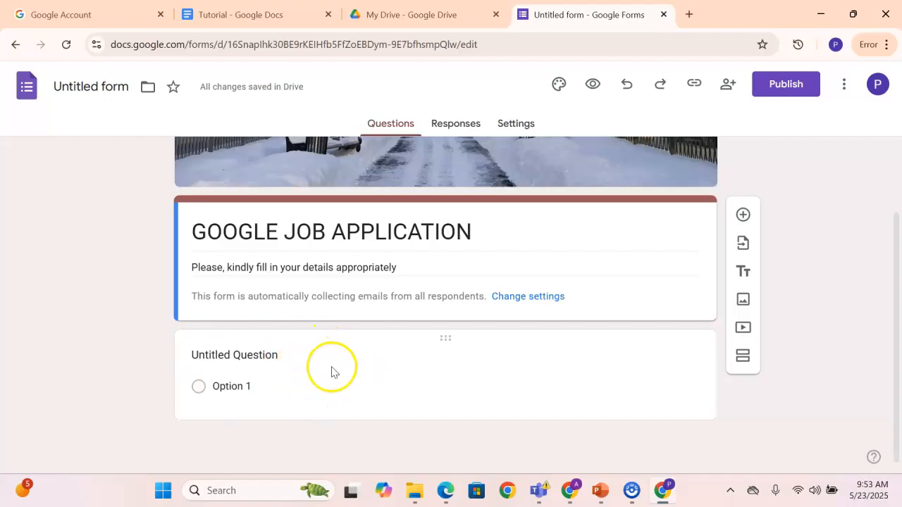
Replace the untitled question's text with "First Name"
{"action": "left_click", "coordinate": [402, 381]}
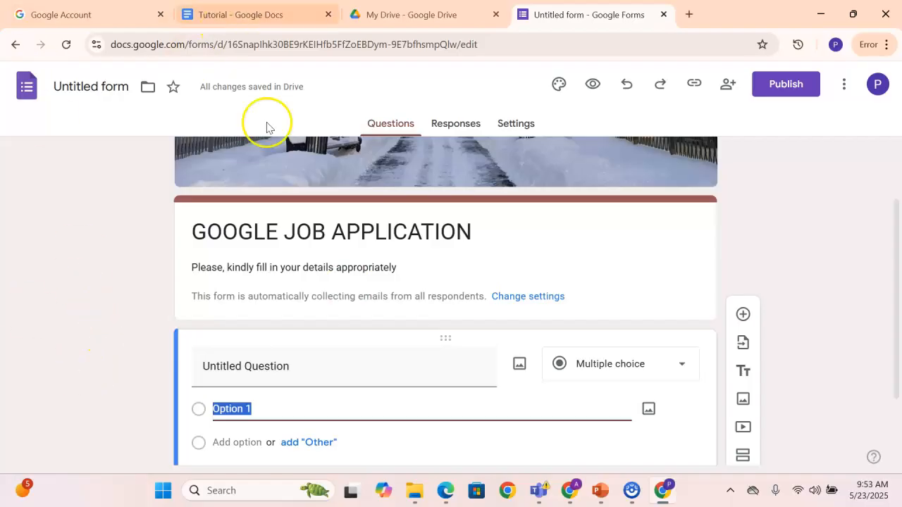
{"action": "scroll", "coordinate": [282, 361], "scroll_direction": "down", "scroll_amount": 1}
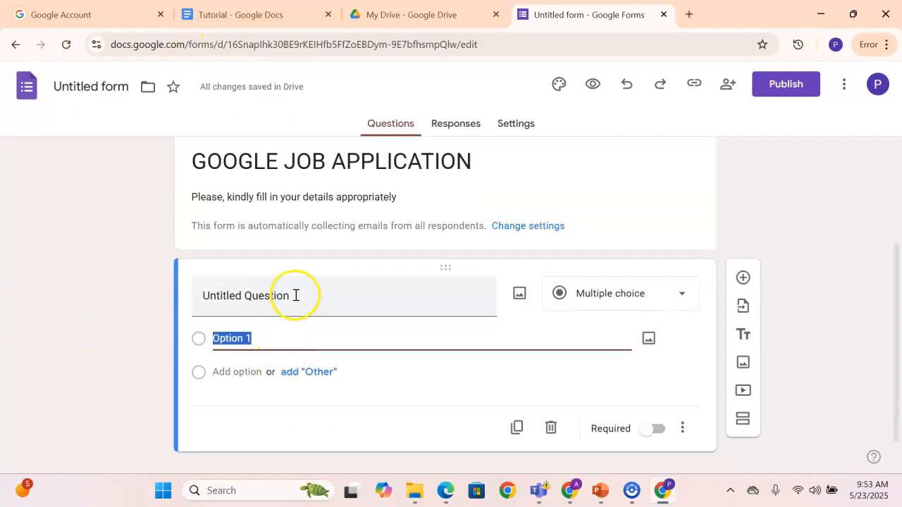
{"action": "left_click", "coordinate": [295, 295]}
{"action": "key", "text": "BackSpace"}
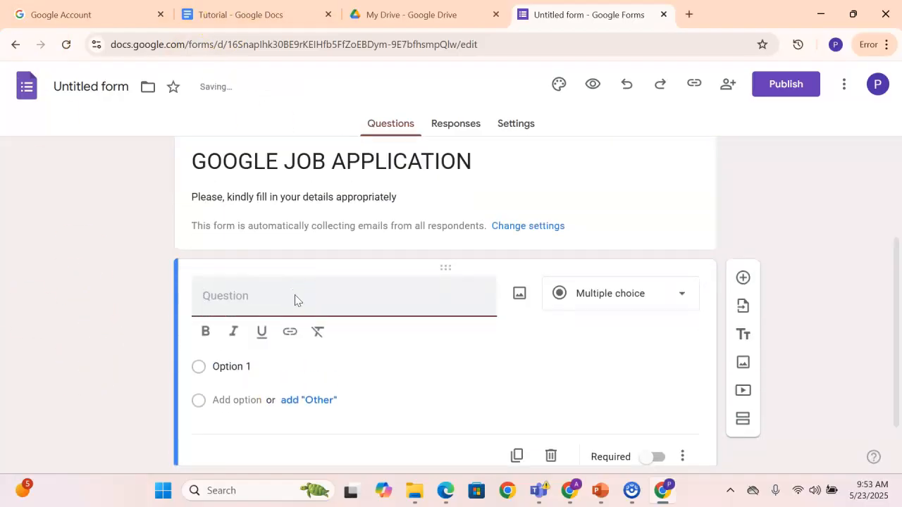
{"action": "type", "text": "Frst"}
{"action": "key", "text": "BackSpace"}
{"action": "key", "text": "BackSpace"}
{"action": "key", "text": "BackSpace"}
{"action": "key", "text": "BackSpace"}
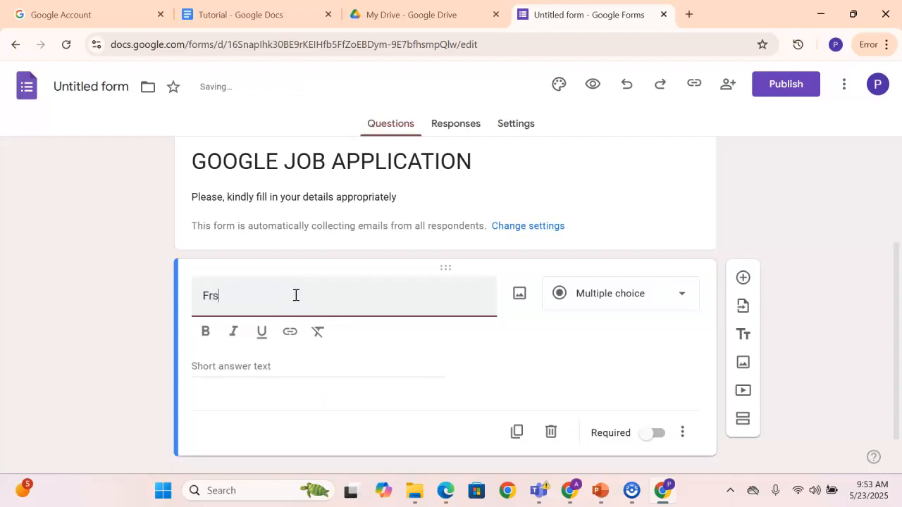
{"action": "type", "text": "irst "}
{"action": "type", "text": "Nane"}
{"action": "key", "text": "BackSpace"}
{"action": "key", "text": "BackSpace"}
{"action": "type", "text": "me"}
Retype the question title "First Name" in bold and return it to regular weight
{"action": "left_click", "coordinate": [205, 331]}
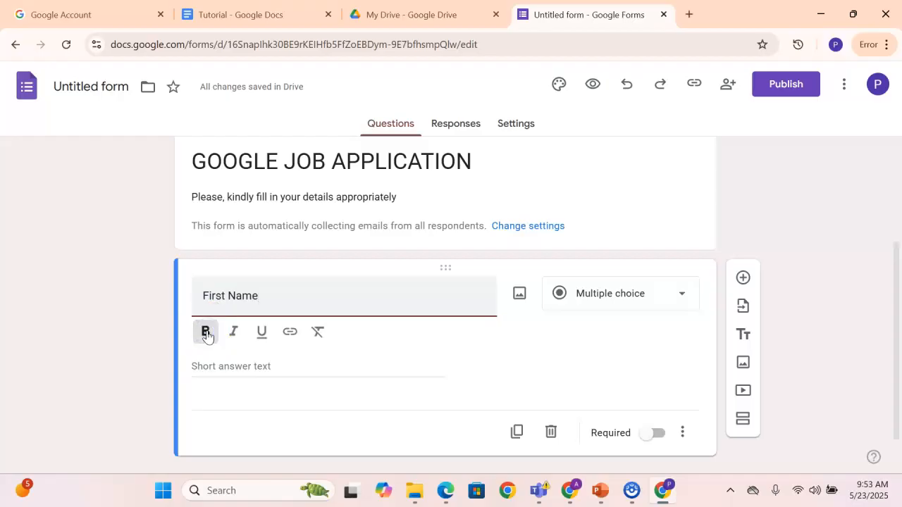
{"action": "left_click_drag", "start_coordinate": [202, 296], "coordinate": [259, 298]}
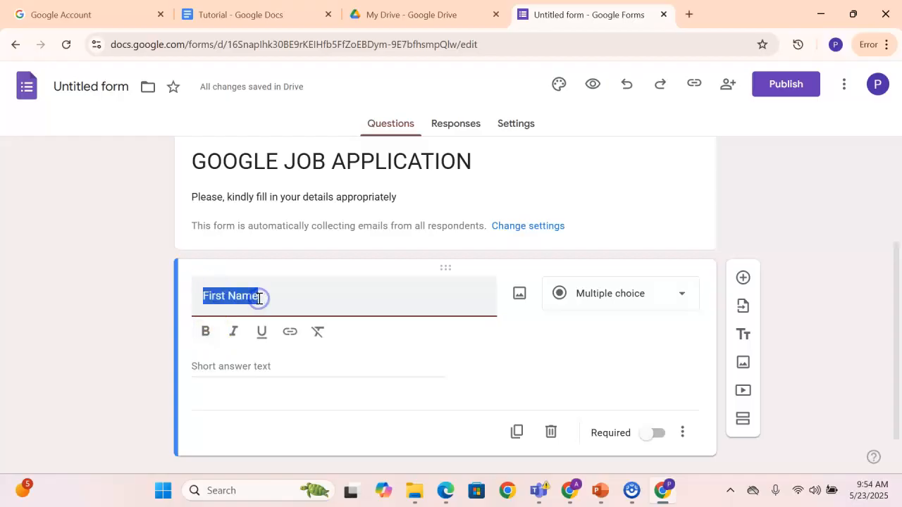
{"action": "left_click", "coordinate": [259, 298]}
{"action": "key", "text": "BackSpace"}
{"action": "key", "text": "BackSpace"}
{"action": "key", "text": "BackSpace"}
{"action": "key", "text": "BackSpace"}
{"action": "key", "text": "BackSpace"}
{"action": "key", "text": "BackSpace"}
{"action": "key", "text": "BackSpace"}
{"action": "key", "text": "BackSpace"}
{"action": "key", "text": "BackSpace"}
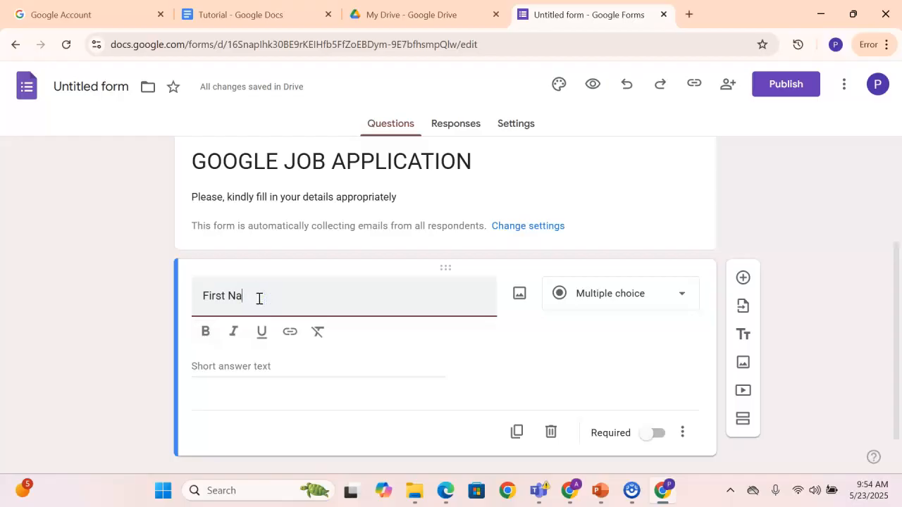
{"action": "left_click", "coordinate": [206, 332]}
{"action": "key", "text": "BackSpace"}
{"action": "left_click", "coordinate": [221, 299]}
{"action": "type", "text": "f"}
{"action": "key", "text": "BackSpace"}
{"action": "type", "text": "Fir"}
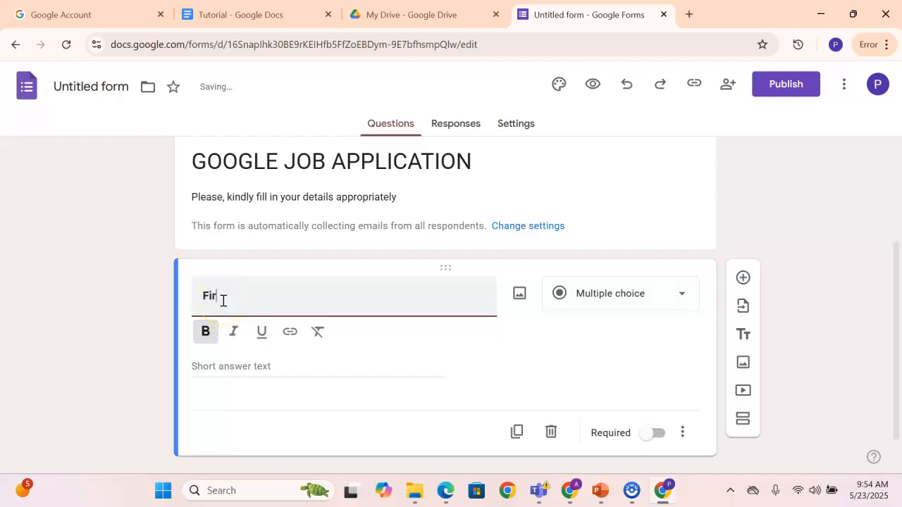
{"action": "type", "text": "st Name"}
{"action": "left_click_drag", "start_coordinate": [202, 296], "coordinate": [259, 301]}
{"action": "left_click", "coordinate": [206, 331]}
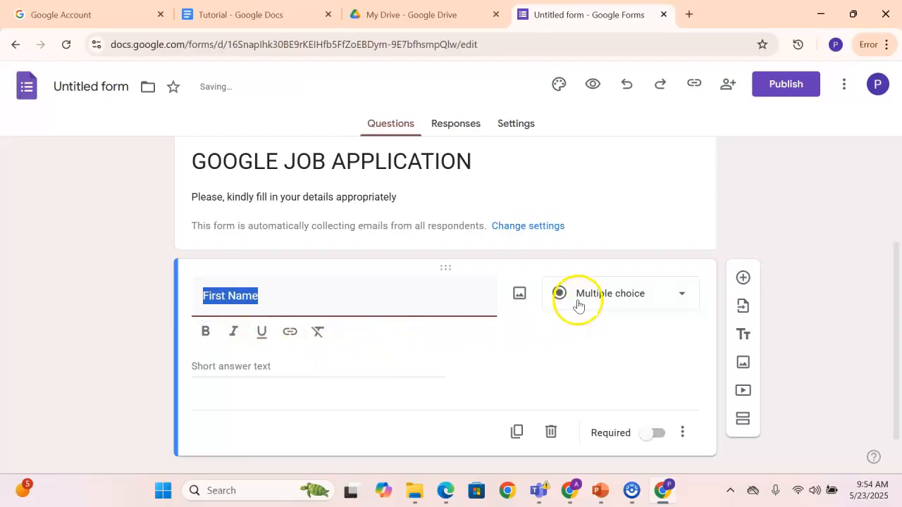
Set the First Name question's type to Short answer
{"action": "left_click", "coordinate": [502, 329]}
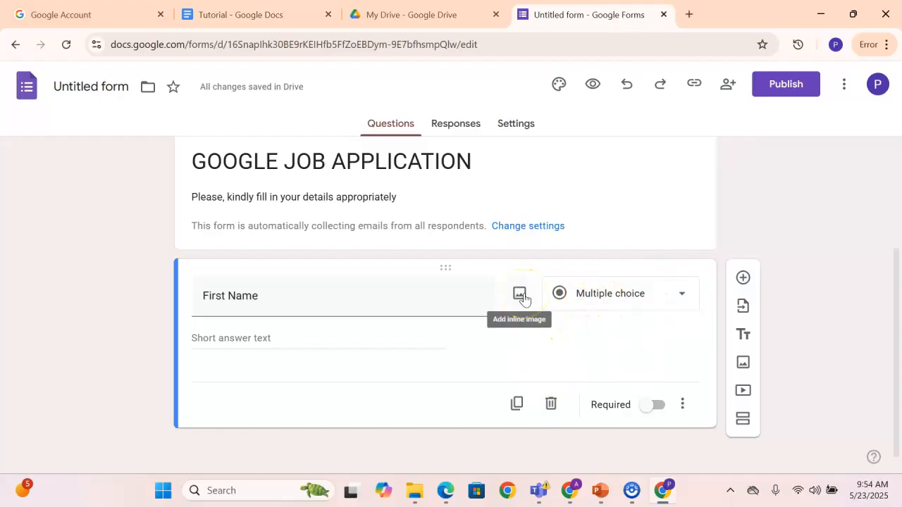
{"action": "left_click", "coordinate": [599, 302]}
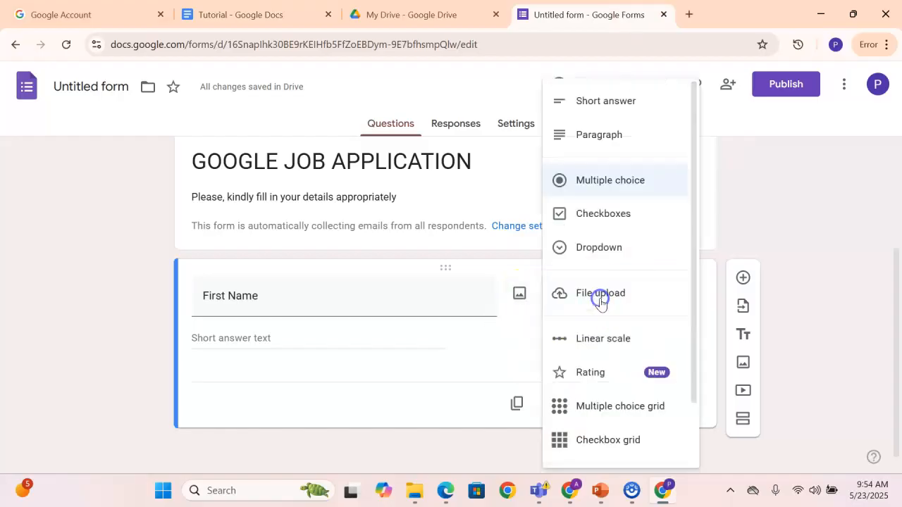
{"action": "left_click", "coordinate": [596, 113]}
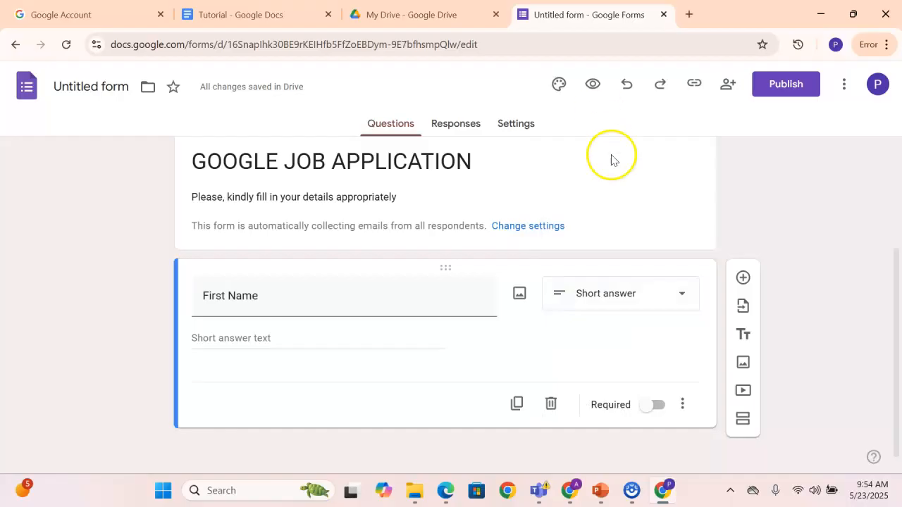
Try the Paragraph type on the First Name question and return it to Short answer
{"action": "left_click", "coordinate": [652, 293]}
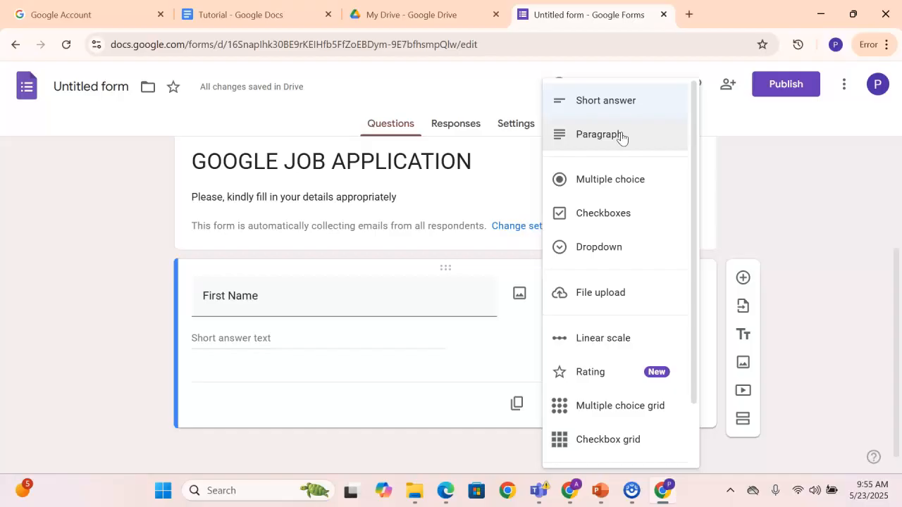
{"action": "left_click", "coordinate": [621, 136]}
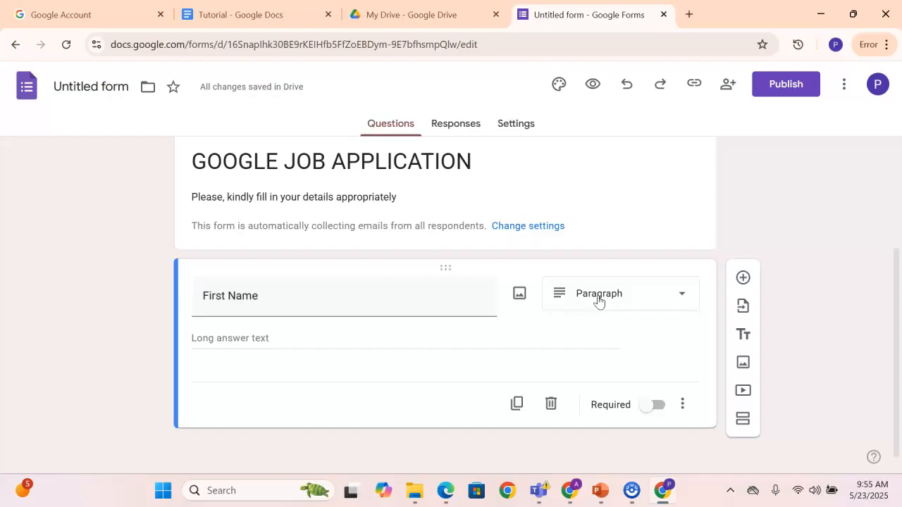
{"action": "left_click", "coordinate": [598, 301]}
{"action": "left_click", "coordinate": [594, 138]}
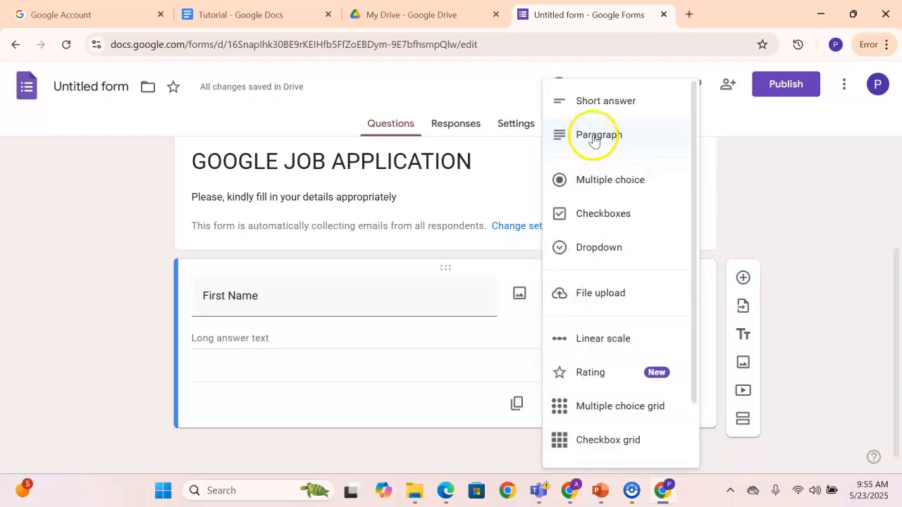
{"action": "left_click", "coordinate": [596, 103]}
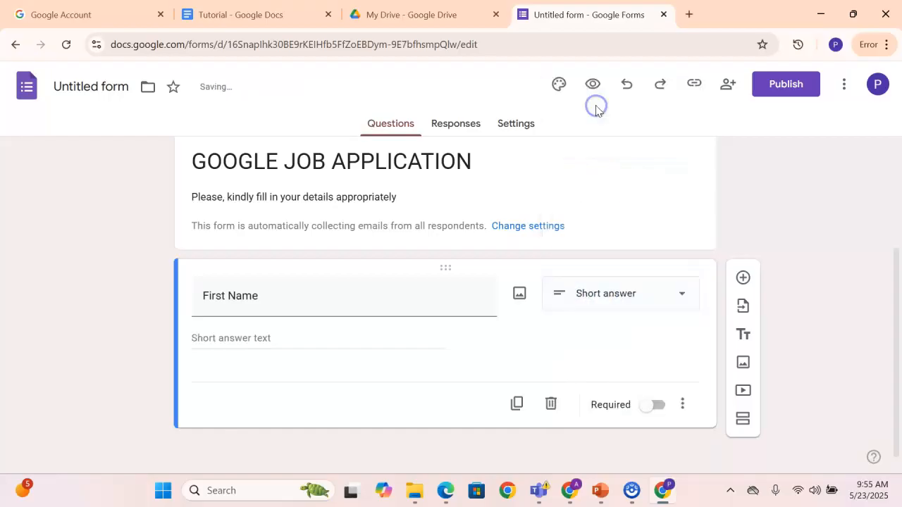
{"action": "left_click", "coordinate": [604, 296]}
{"action": "left_click", "coordinate": [604, 178]}
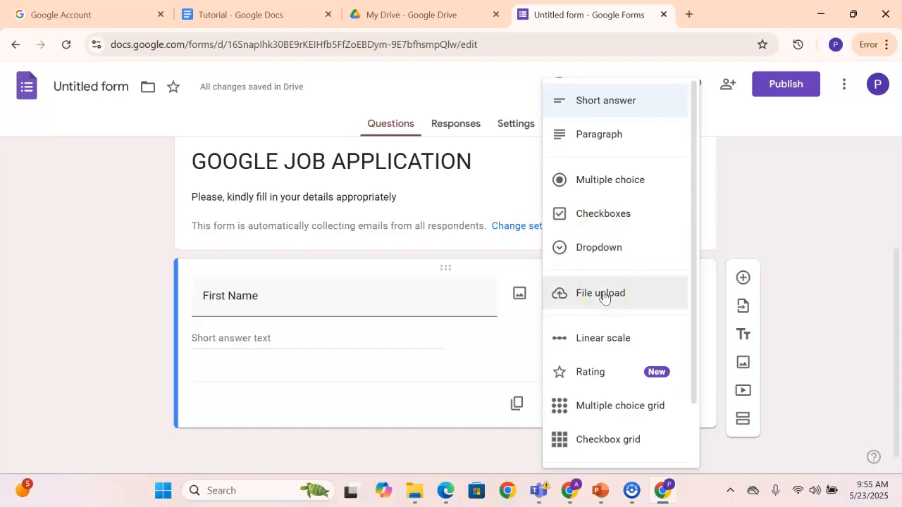
{"action": "left_click", "coordinate": [599, 373]}
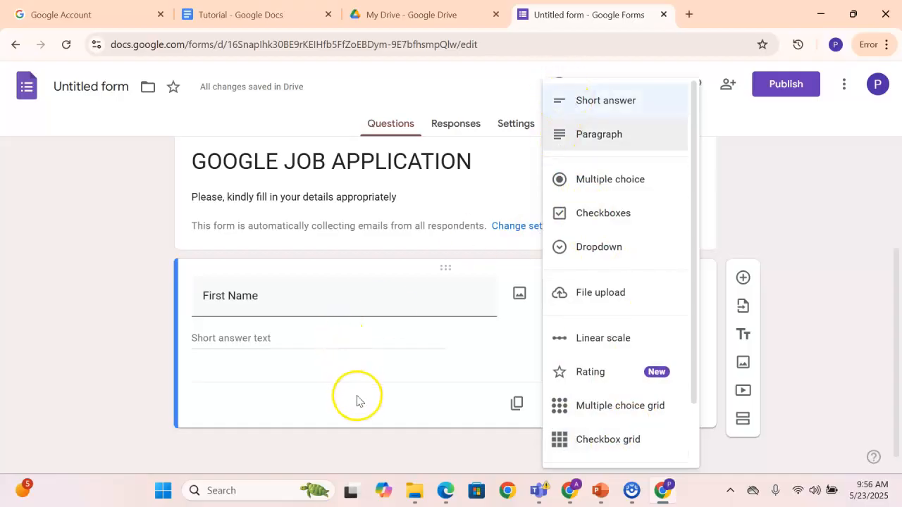
{"action": "left_click", "coordinate": [356, 440]}
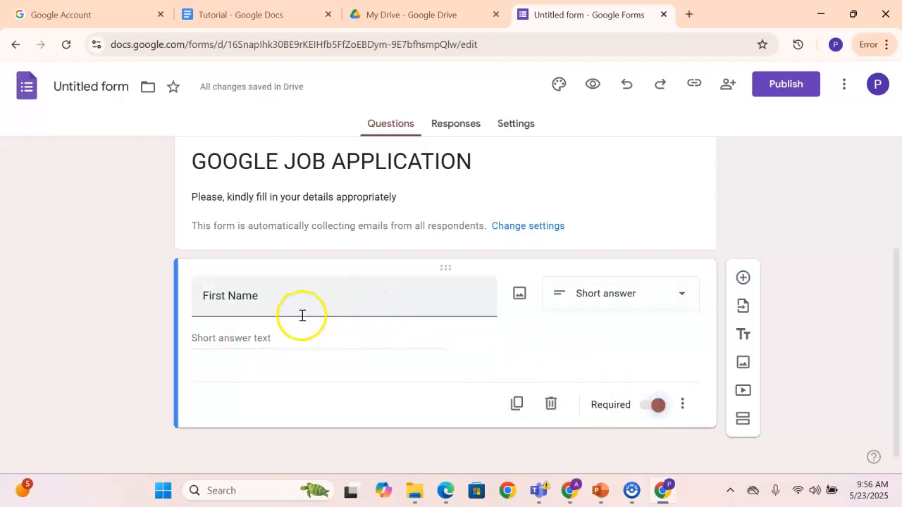
Make the First Name question required and add a new blank question below it
{"action": "left_click", "coordinate": [266, 296]}
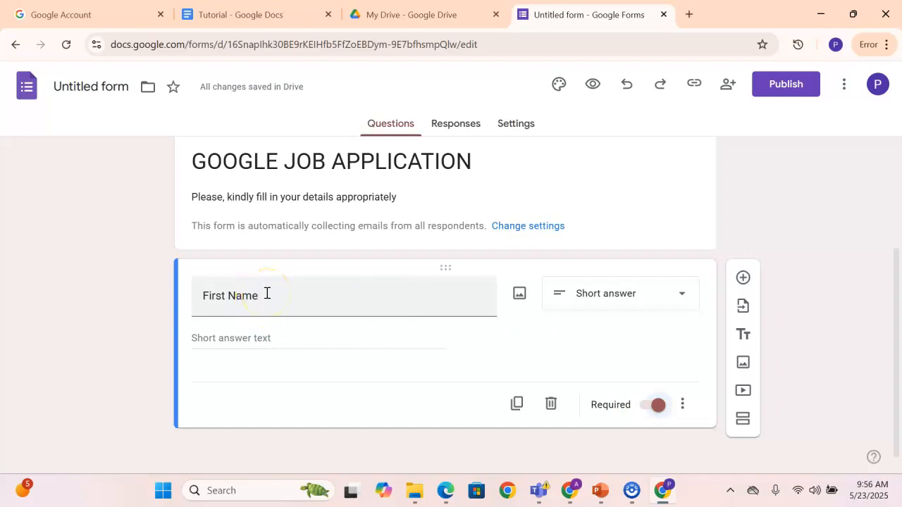
{"action": "left_click", "coordinate": [658, 407]}
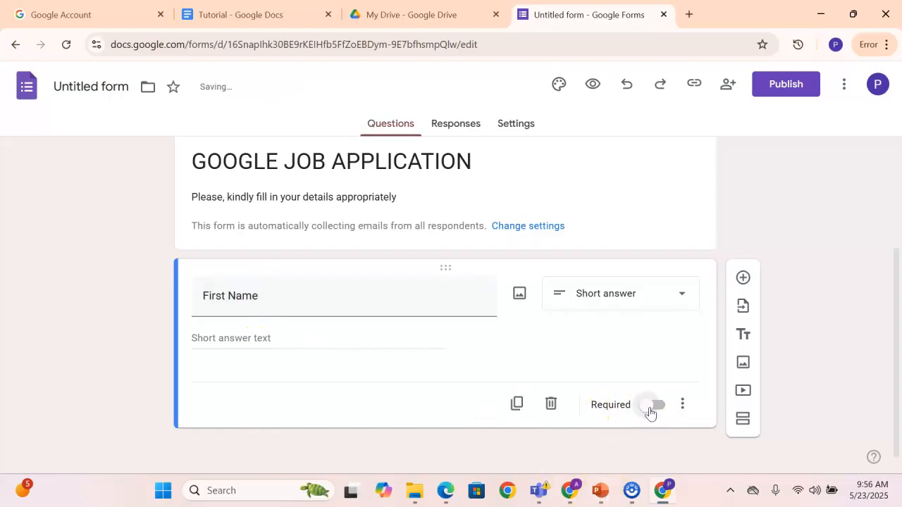
{"action": "left_click", "coordinate": [651, 409]}
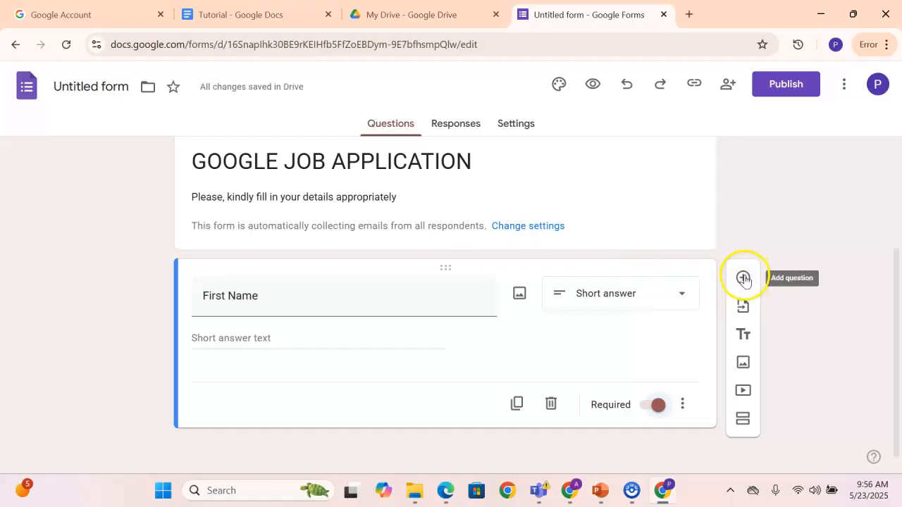
{"action": "left_click", "coordinate": [744, 278]}
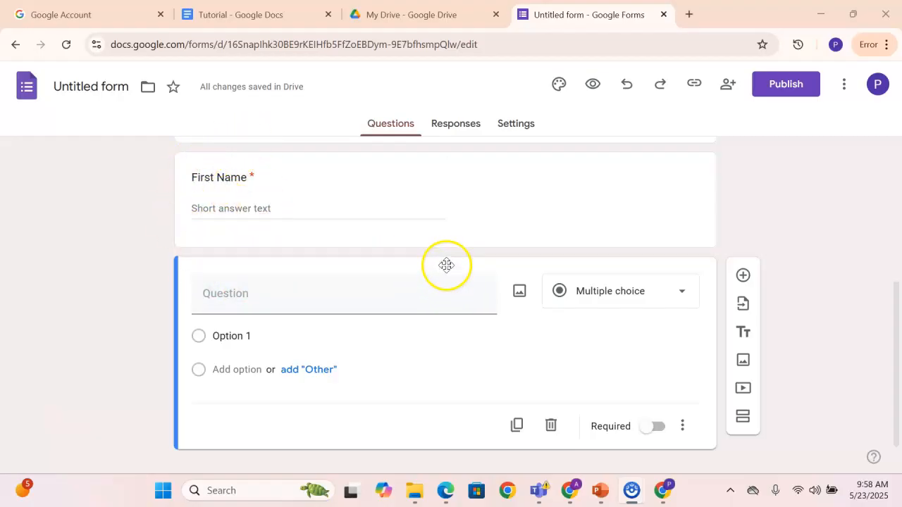
Move the blank question above the First Name question and look over the new order
{"action": "left_click_drag", "start_coordinate": [443, 263], "coordinate": [438, 184]}
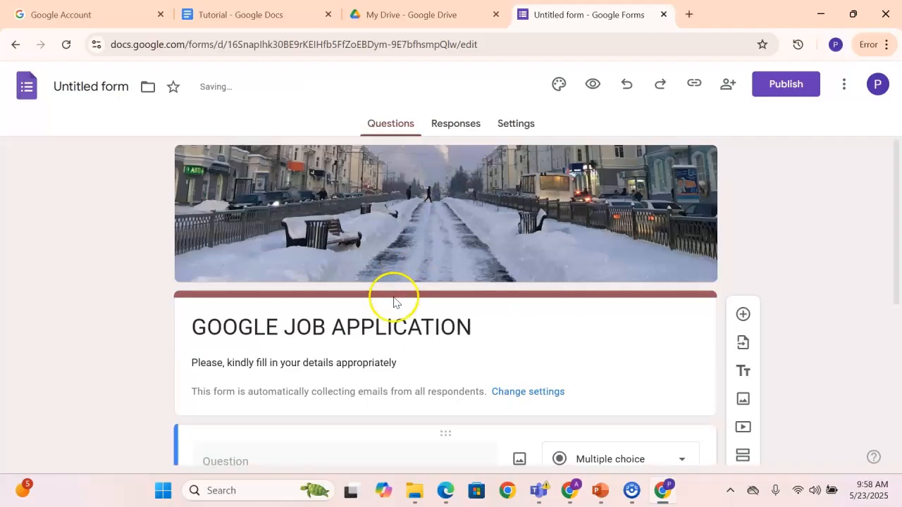
{"action": "scroll", "coordinate": [384, 317], "scroll_direction": "down", "scroll_amount": 3}
{"action": "scroll", "coordinate": [317, 316], "scroll_direction": "up", "scroll_amount": 2}
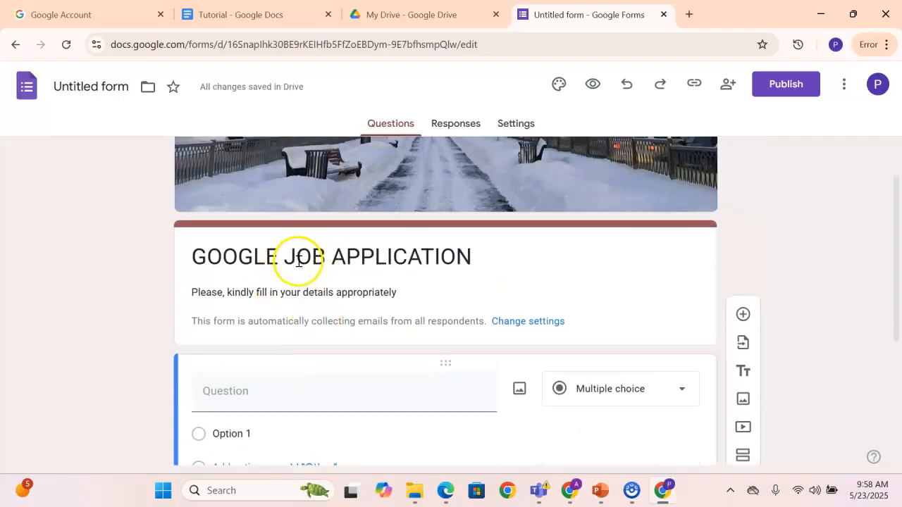
{"action": "scroll", "coordinate": [341, 252], "scroll_direction": "up", "scroll_amount": 1}
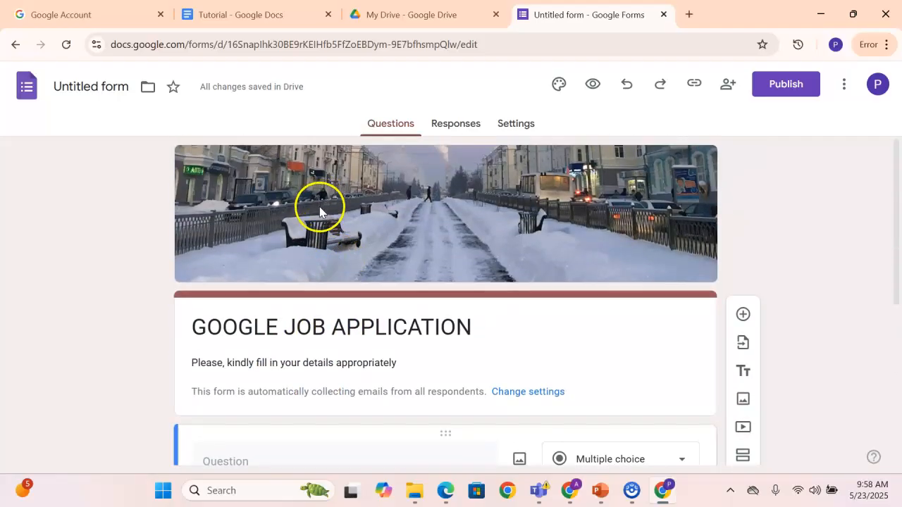
{"action": "scroll", "coordinate": [295, 317], "scroll_direction": "down", "scroll_amount": 4}
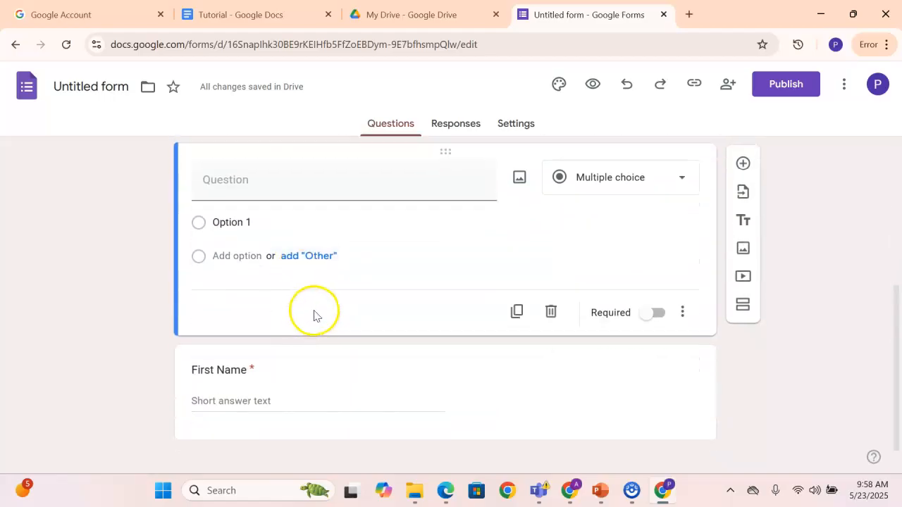
{"action": "scroll", "coordinate": [272, 289], "scroll_direction": "down", "scroll_amount": 1}
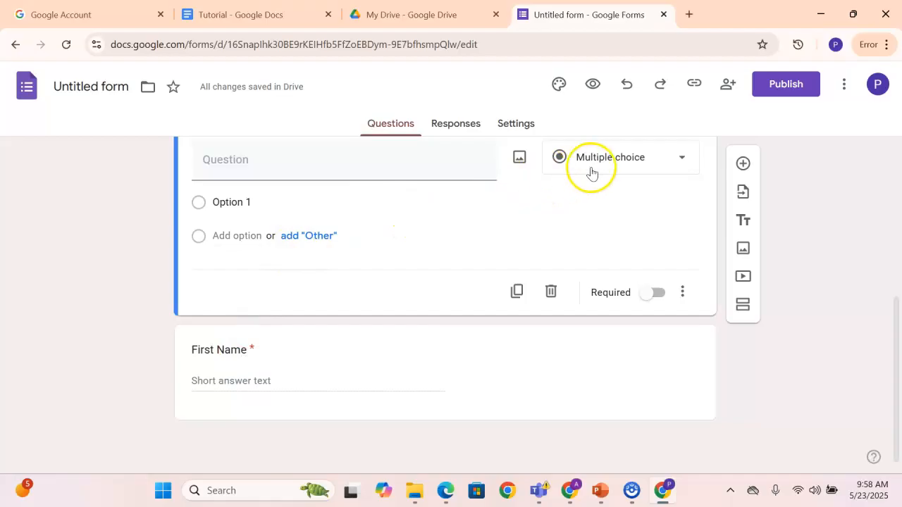
{"action": "scroll", "coordinate": [439, 199], "scroll_direction": "up", "scroll_amount": 2}
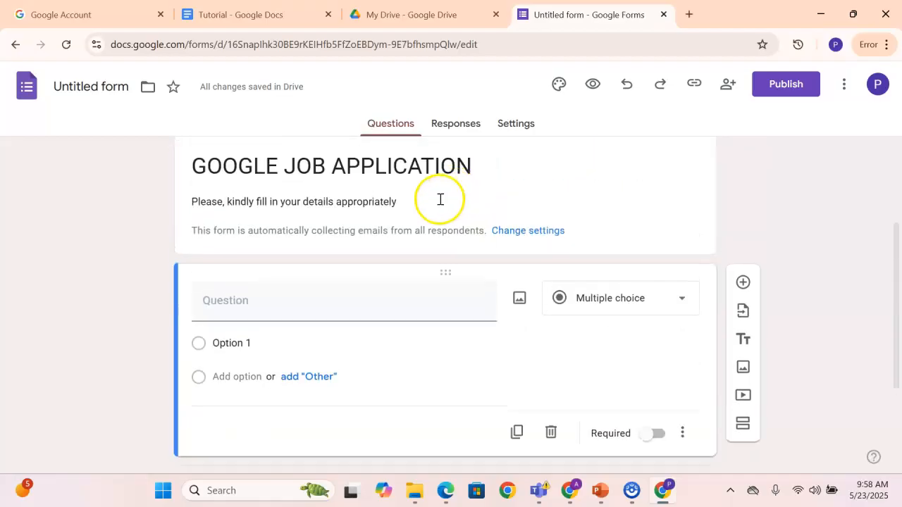
{"action": "scroll", "coordinate": [353, 258], "scroll_direction": "down", "scroll_amount": 1}
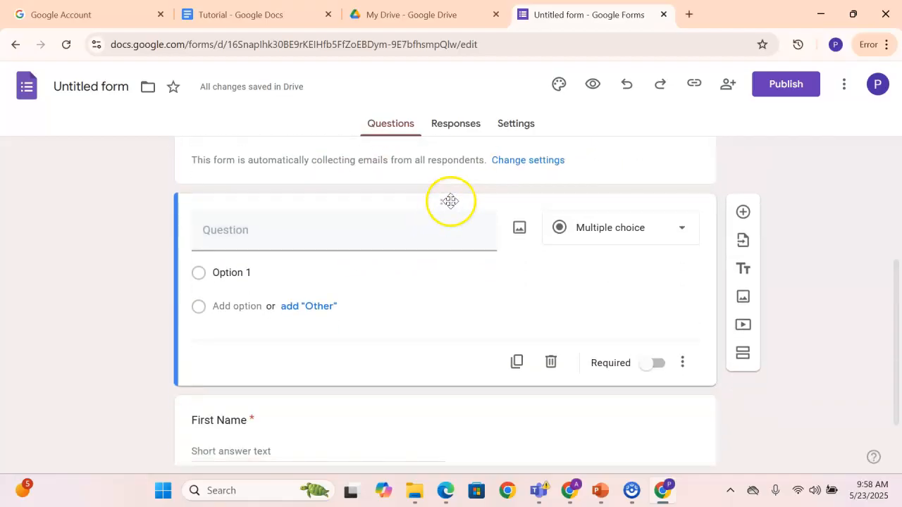
Restore the question order by placing First Name above the blank question
{"action": "left_click_drag", "start_coordinate": [447, 202], "coordinate": [450, 321]}
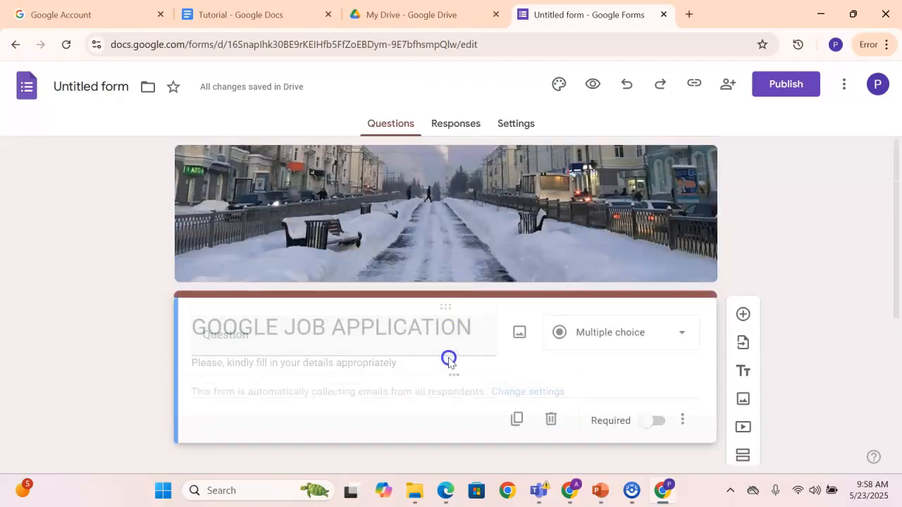
{"action": "scroll", "coordinate": [437, 296], "scroll_direction": "down", "scroll_amount": 4}
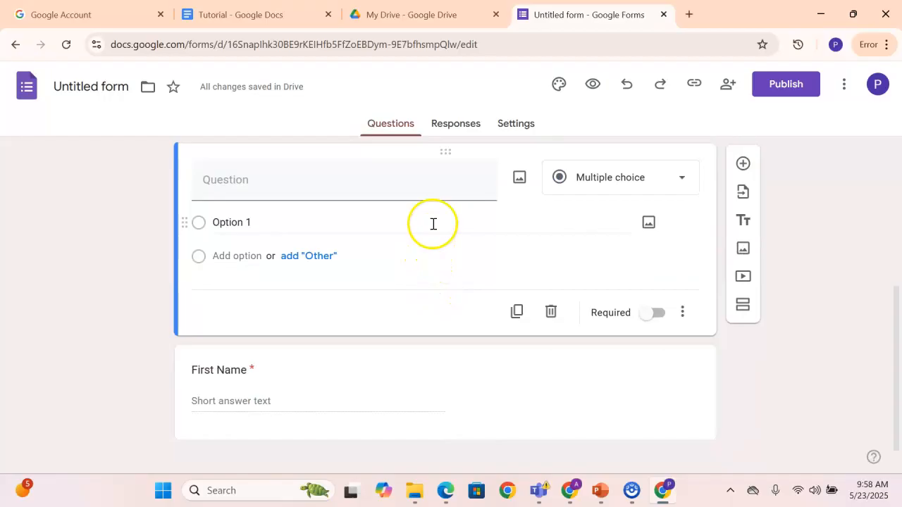
{"action": "left_click_drag", "start_coordinate": [445, 153], "coordinate": [437, 302]}
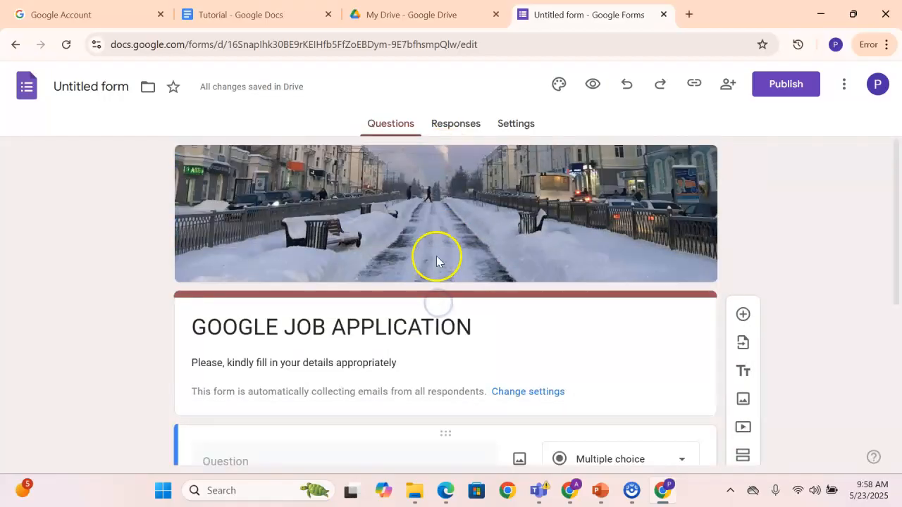
{"action": "scroll", "coordinate": [437, 262], "scroll_direction": "down", "scroll_amount": 5}
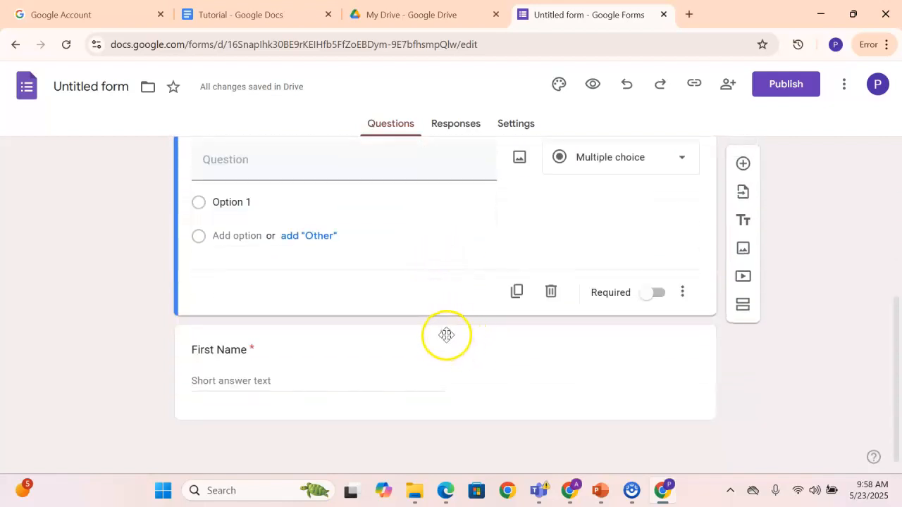
{"action": "left_click_drag", "start_coordinate": [447, 334], "coordinate": [449, 244]}
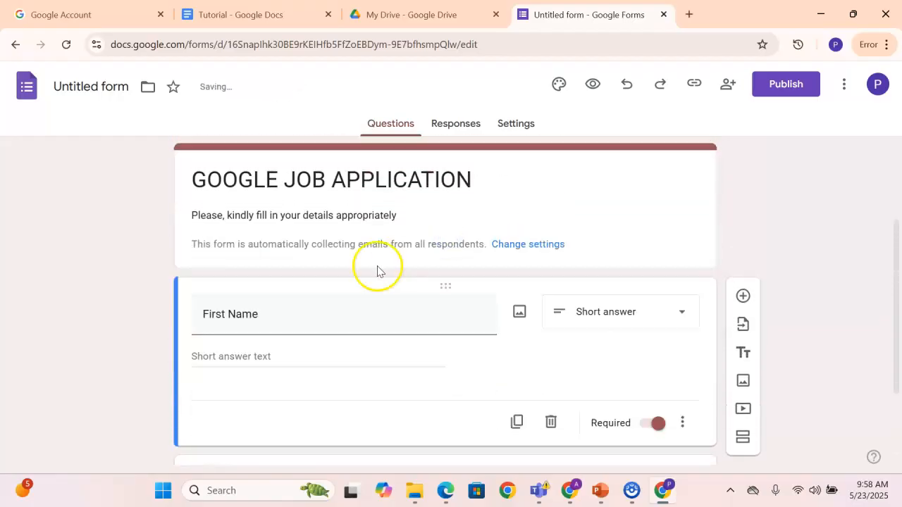
Title the blank question below First Name "Last Name"
{"action": "scroll", "coordinate": [366, 286], "scroll_direction": "down", "scroll_amount": 2}
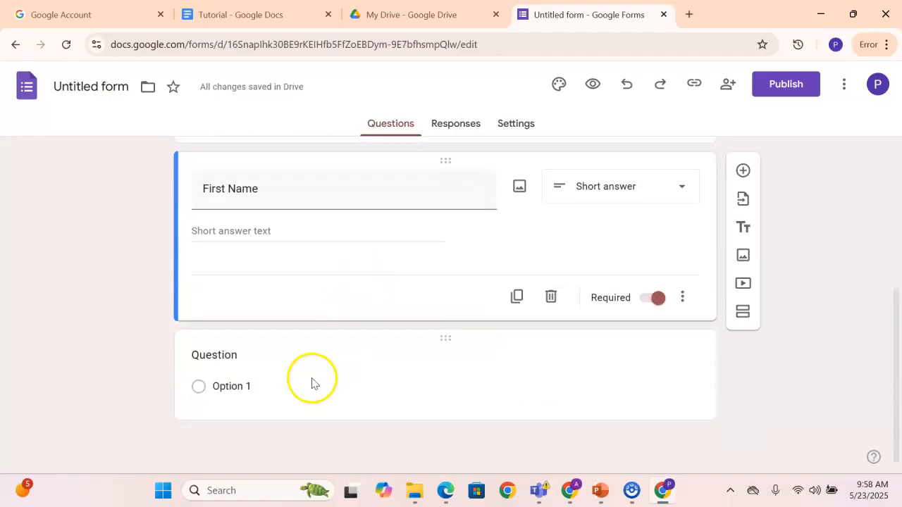
{"action": "left_click", "coordinate": [312, 383]}
{"action": "left_click", "coordinate": [251, 300]}
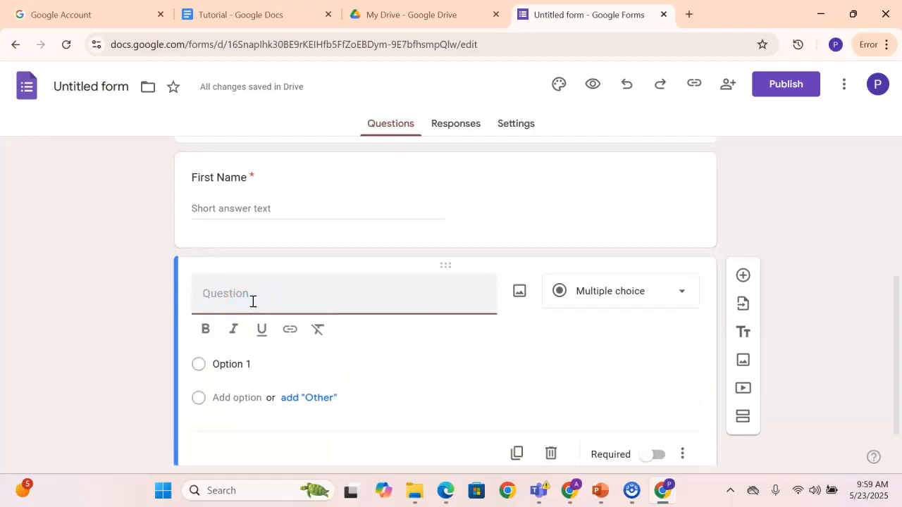
{"action": "type", "text": "Last "}
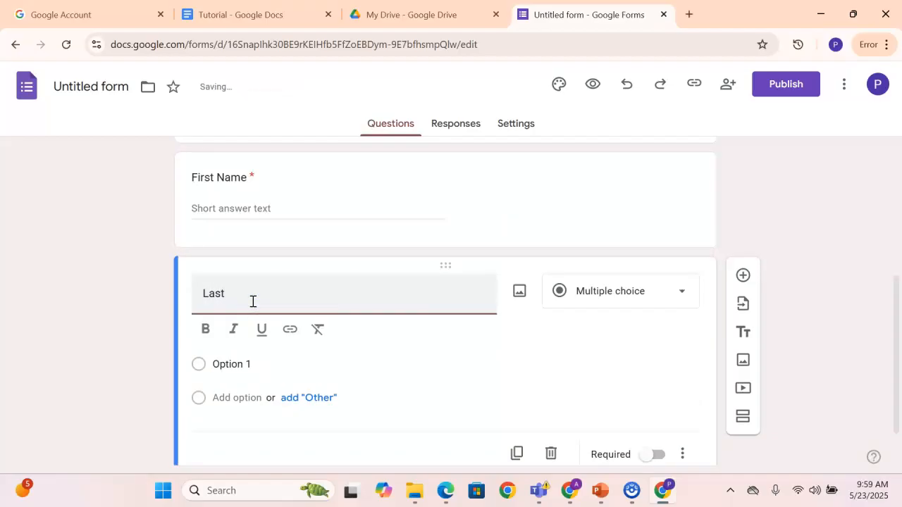
{"action": "type", "text": "ame"}
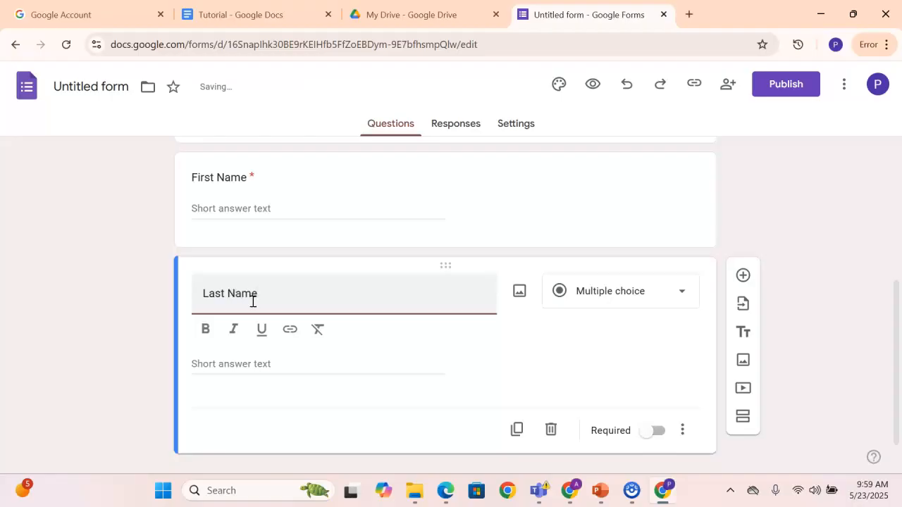
Set the Last Name question's type to Short answer and make it required
{"action": "left_click", "coordinate": [604, 291]}
{"action": "left_click", "coordinate": [598, 104]}
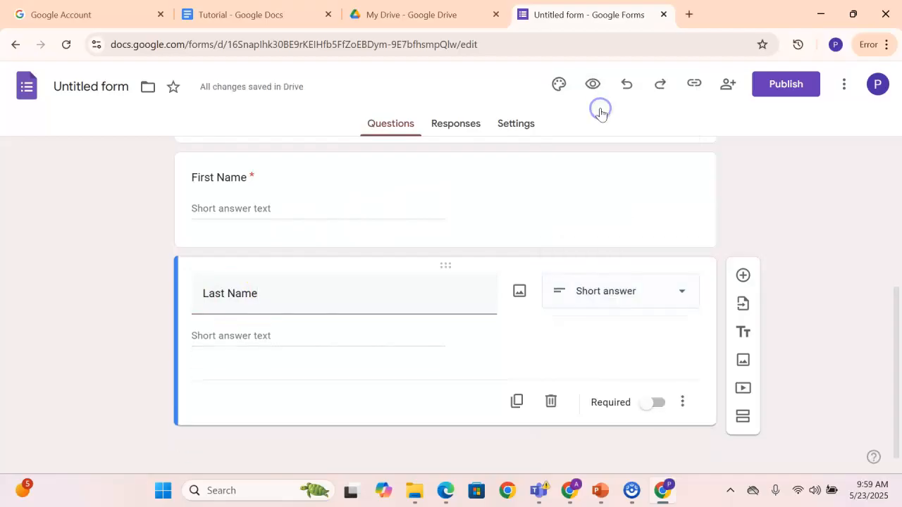
{"action": "left_click", "coordinate": [649, 407]}
Add a question below Last Name titled "Email address" with the Short answer type
{"action": "scroll", "coordinate": [636, 235], "scroll_direction": "up", "scroll_amount": 4}
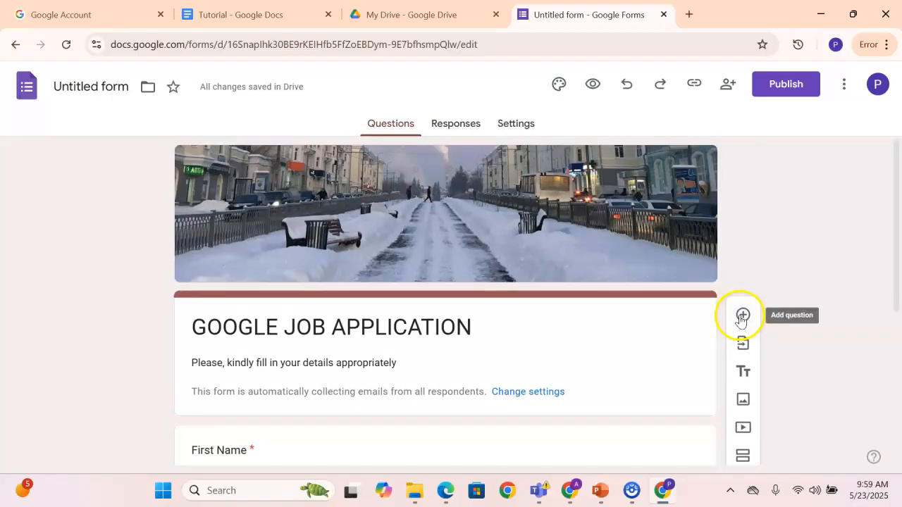
{"action": "left_click", "coordinate": [741, 316]}
{"action": "type", "text": "WEM"}
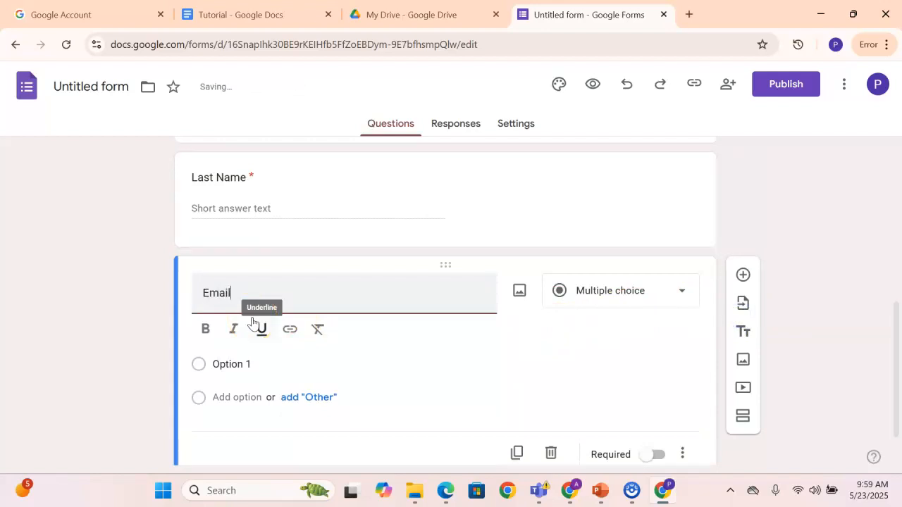
{"action": "type", "text": "Email A"}
{"action": "key", "text": "BackSpace"}
{"action": "type", "text": "ddress"}
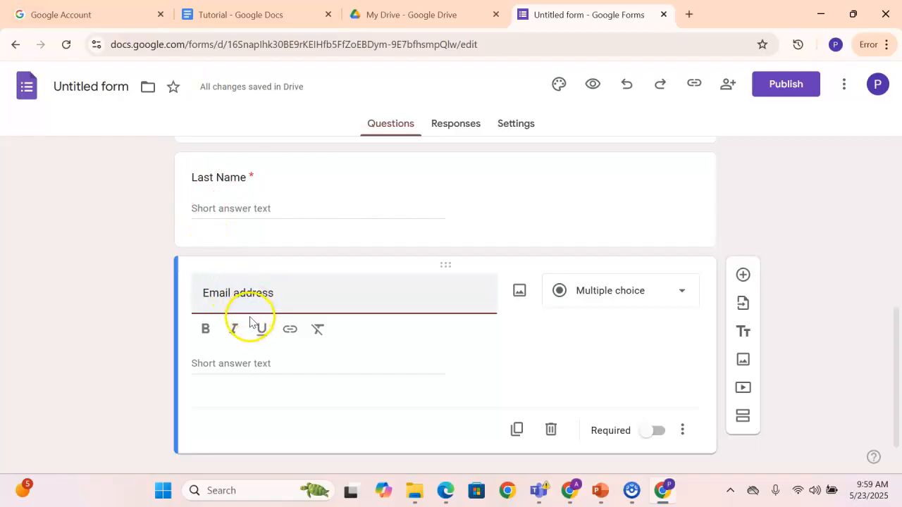
{"action": "left_click", "coordinate": [590, 293]}
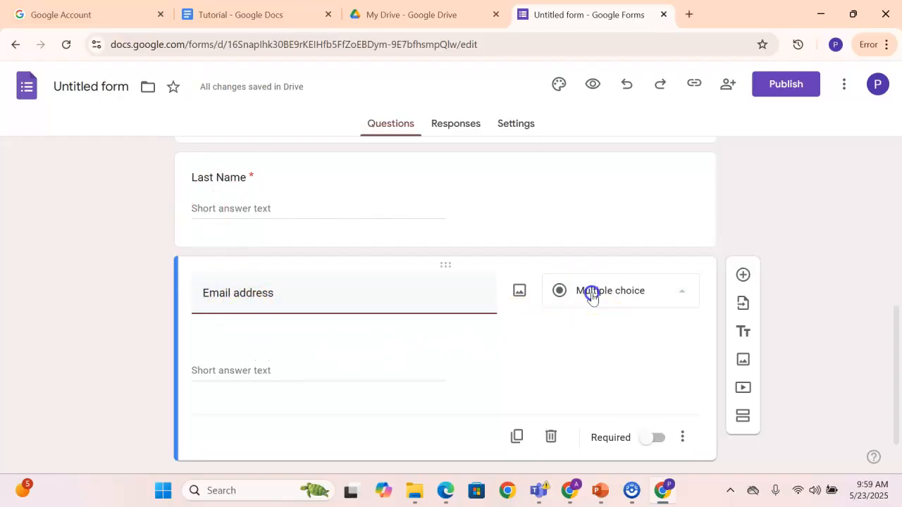
{"action": "left_click", "coordinate": [596, 102]}
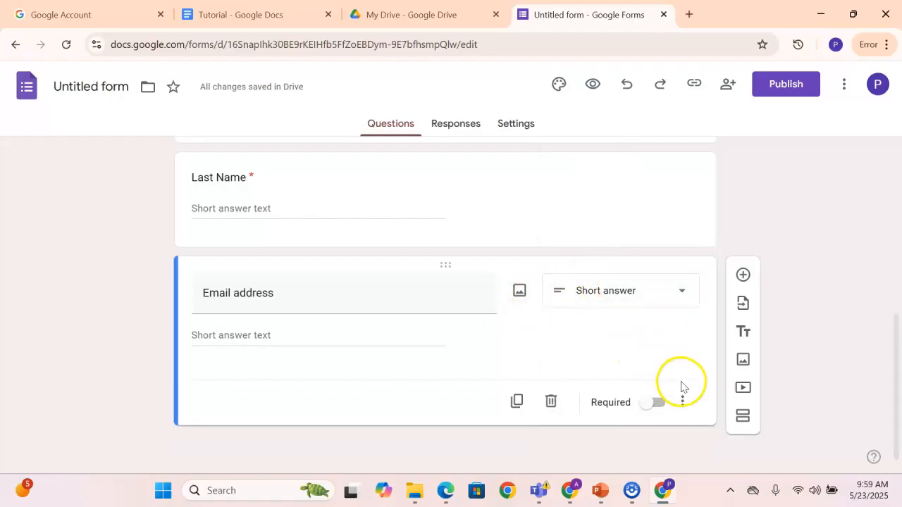
Duplicate the Email address question and make the original one below Last Name required
{"action": "left_click", "coordinate": [519, 402]}
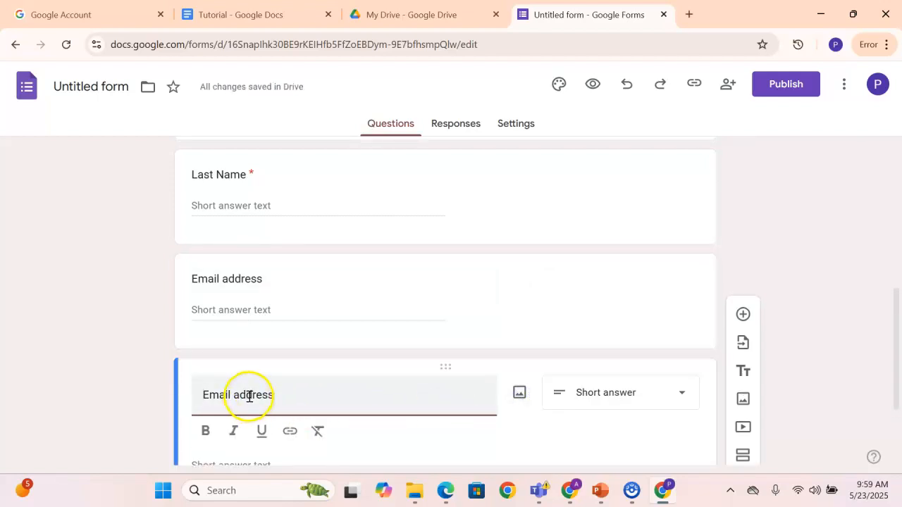
{"action": "scroll", "coordinate": [490, 368], "scroll_direction": "down", "scroll_amount": 1}
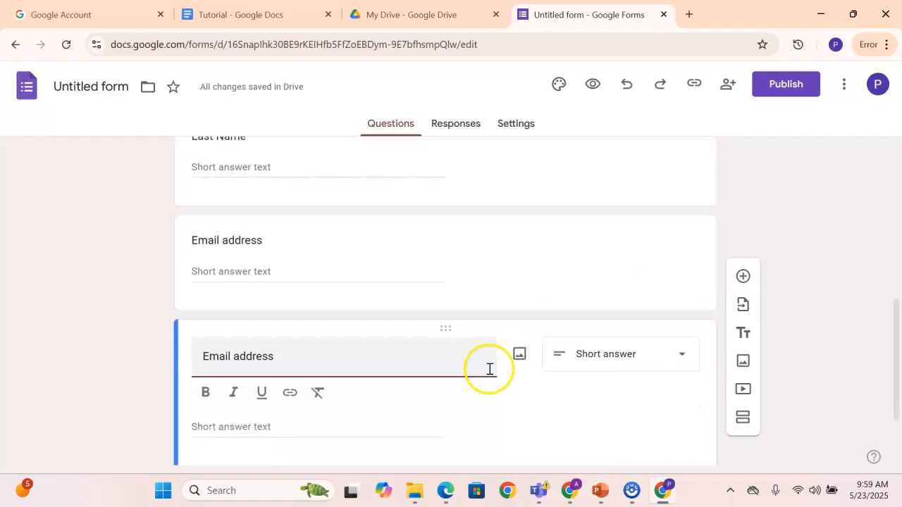
{"action": "scroll", "coordinate": [494, 388], "scroll_direction": "down", "scroll_amount": 1}
{"action": "scroll", "coordinate": [501, 418], "scroll_direction": "down", "scroll_amount": 1}
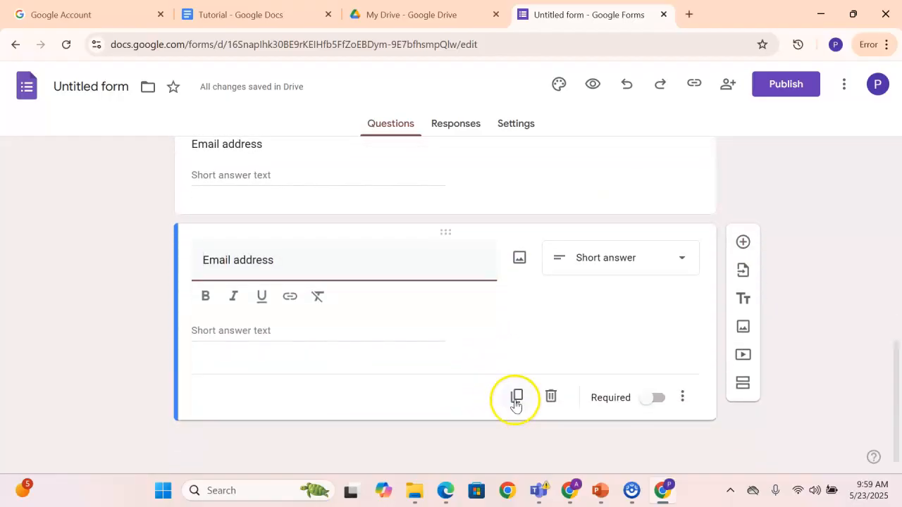
{"action": "left_click", "coordinate": [517, 398]}
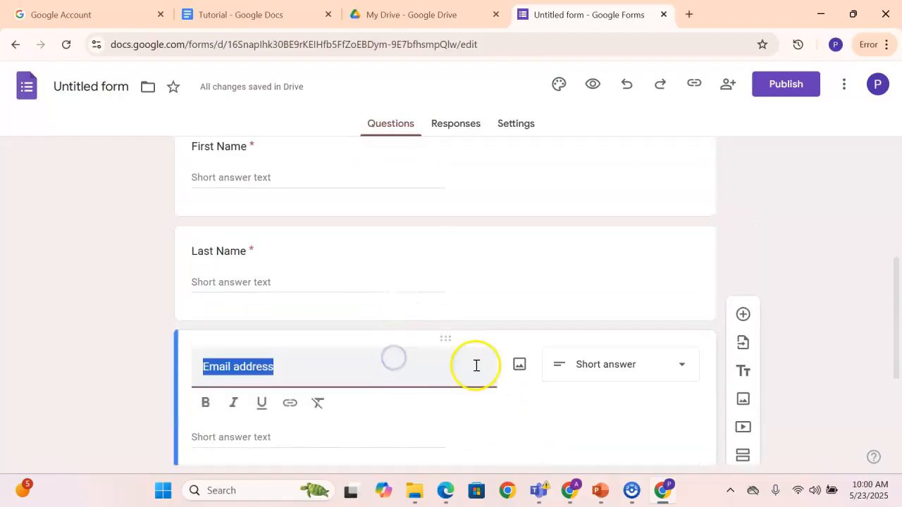
{"action": "scroll", "coordinate": [493, 370], "scroll_direction": "down", "scroll_amount": 3}
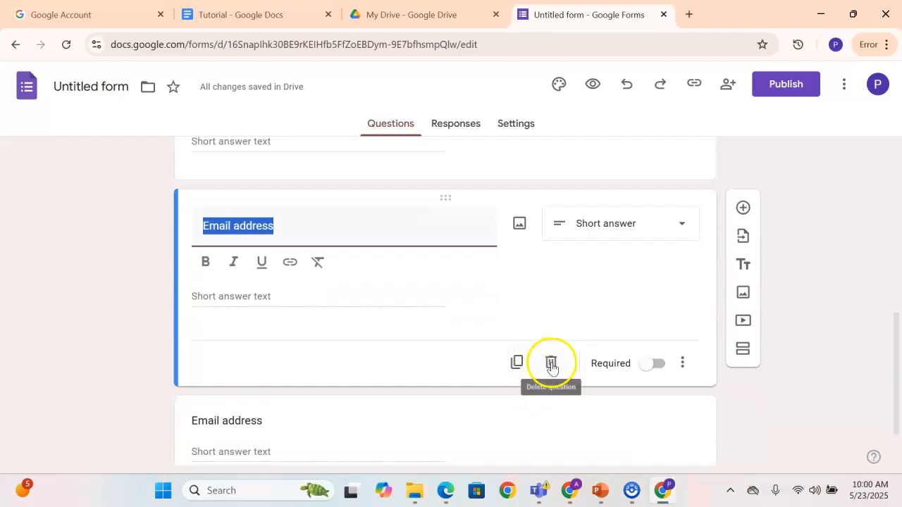
{"action": "left_click", "coordinate": [649, 363]}
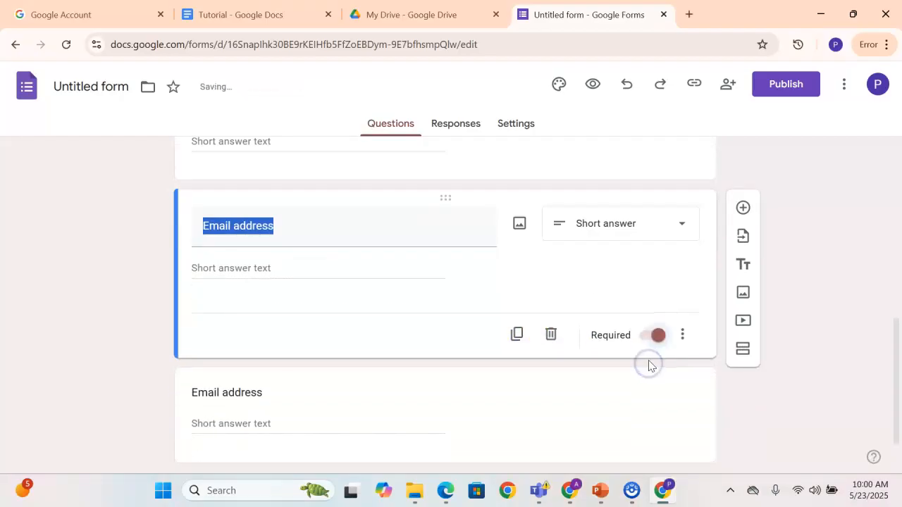
Add response validation to the required Email address question and look through its rule types
{"action": "left_click", "coordinate": [683, 337]}
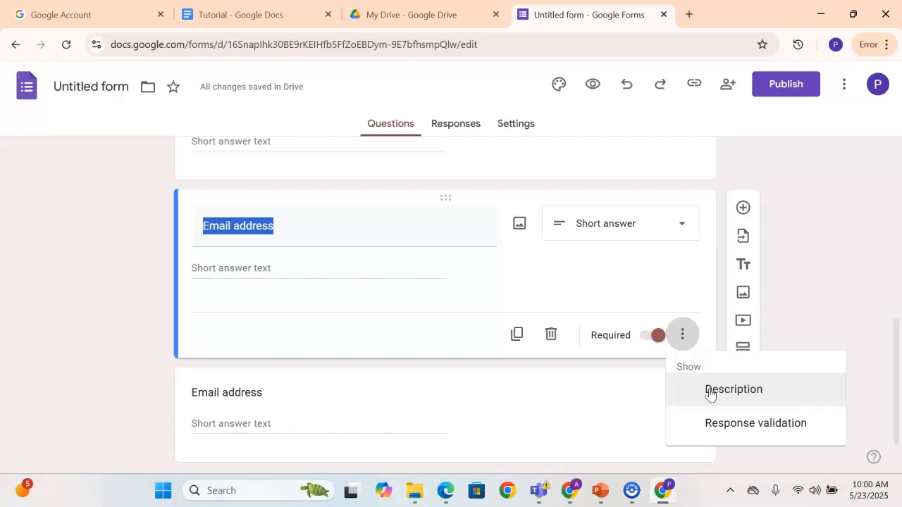
{"action": "left_click", "coordinate": [718, 423]}
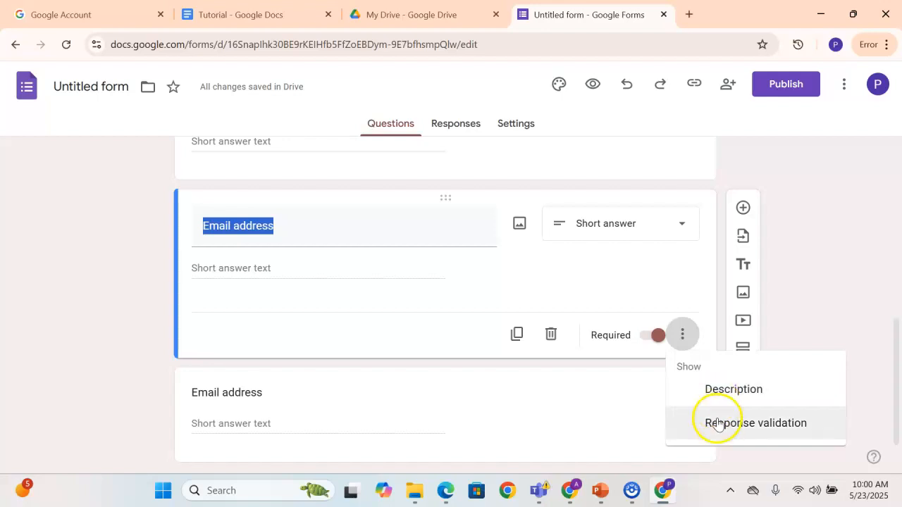
{"action": "left_click", "coordinate": [719, 424]}
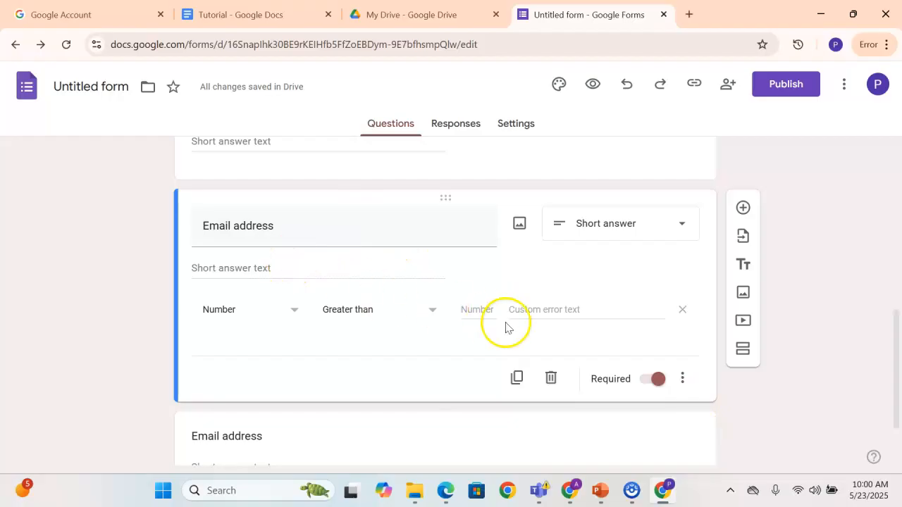
{"action": "left_click", "coordinate": [681, 377]}
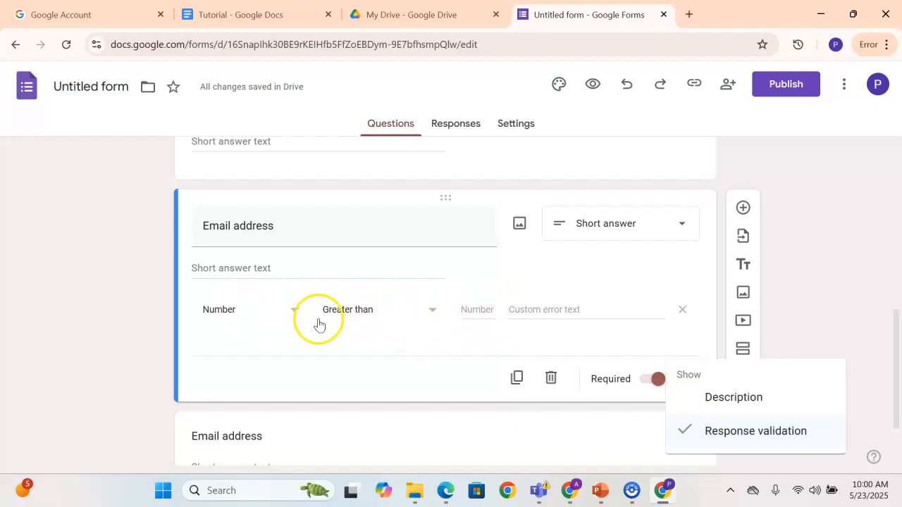
{"action": "left_click", "coordinate": [293, 317]}
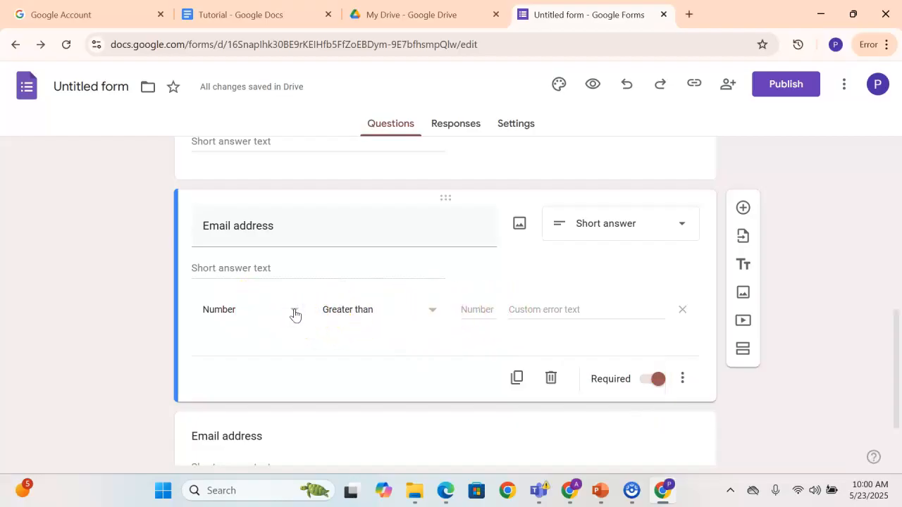
{"action": "left_click", "coordinate": [296, 315]}
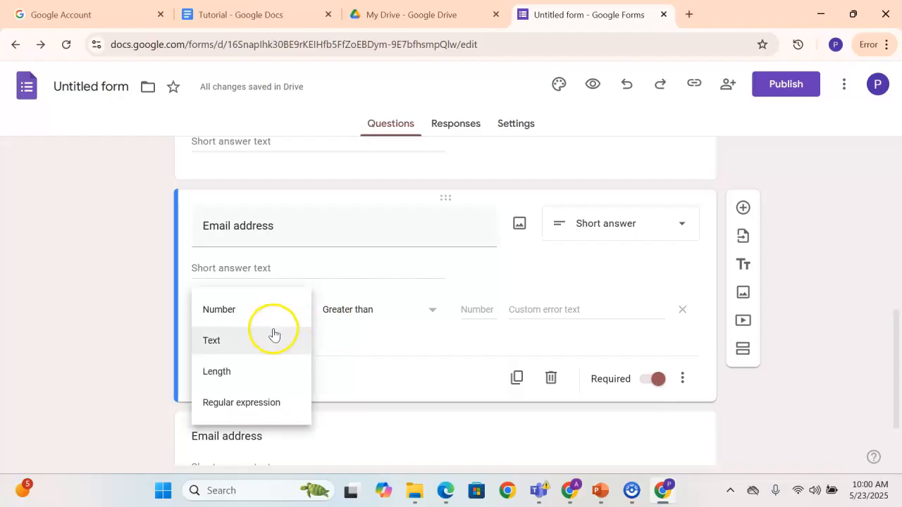
{"action": "left_click", "coordinate": [261, 318]}
{"action": "left_click", "coordinate": [334, 314]}
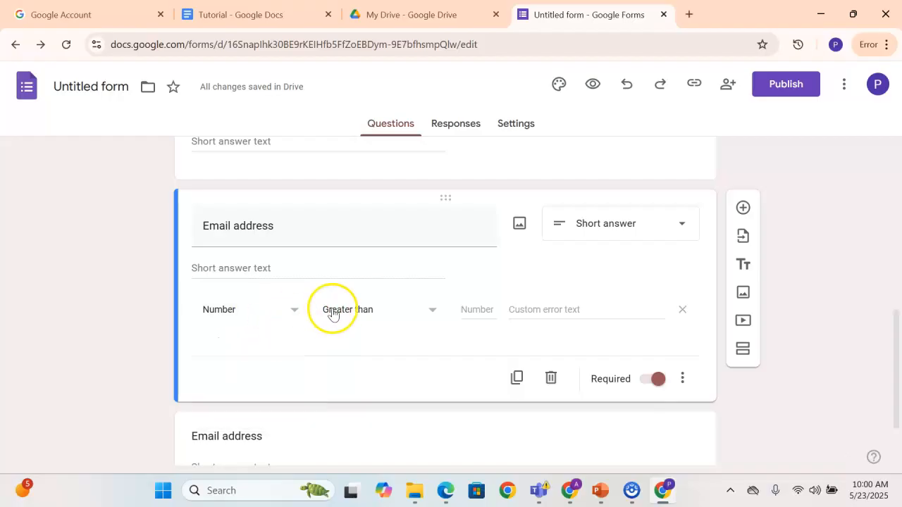
Try a Text rule with the Email condition on the Email address question, and turn its response validation off
{"action": "left_click", "coordinate": [296, 315]}
{"action": "left_click", "coordinate": [273, 336]}
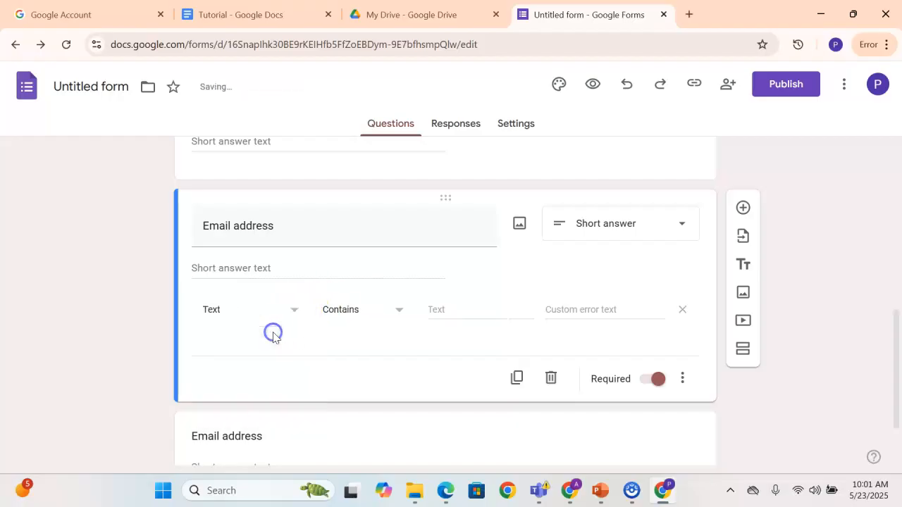
{"action": "left_click", "coordinate": [398, 312]}
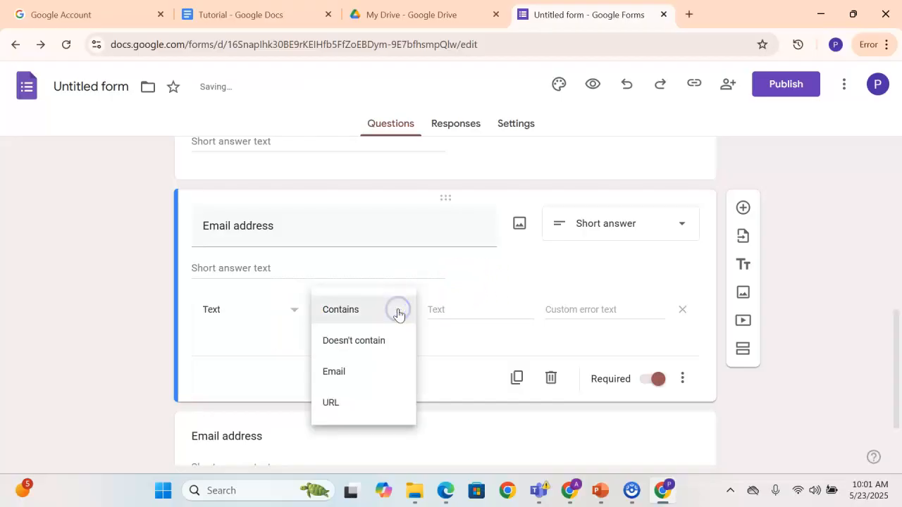
{"action": "left_click", "coordinate": [359, 371]}
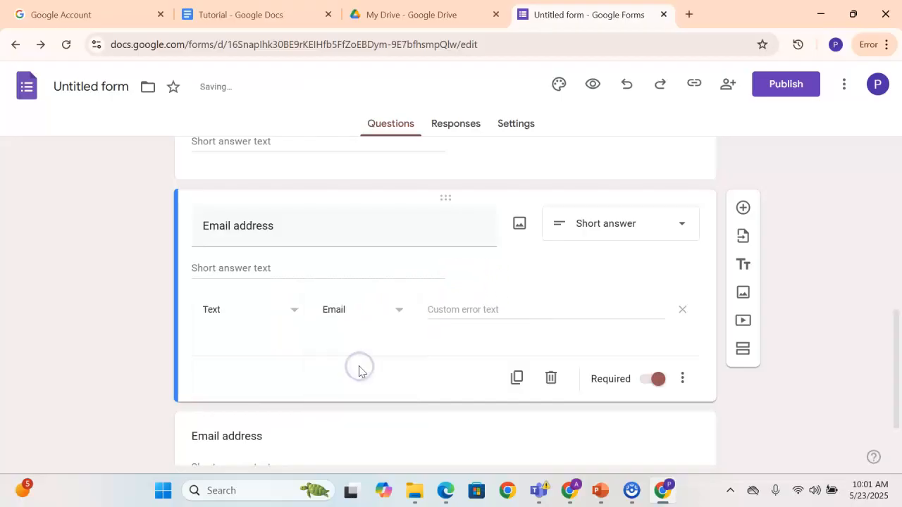
{"action": "left_click", "coordinate": [682, 379]}
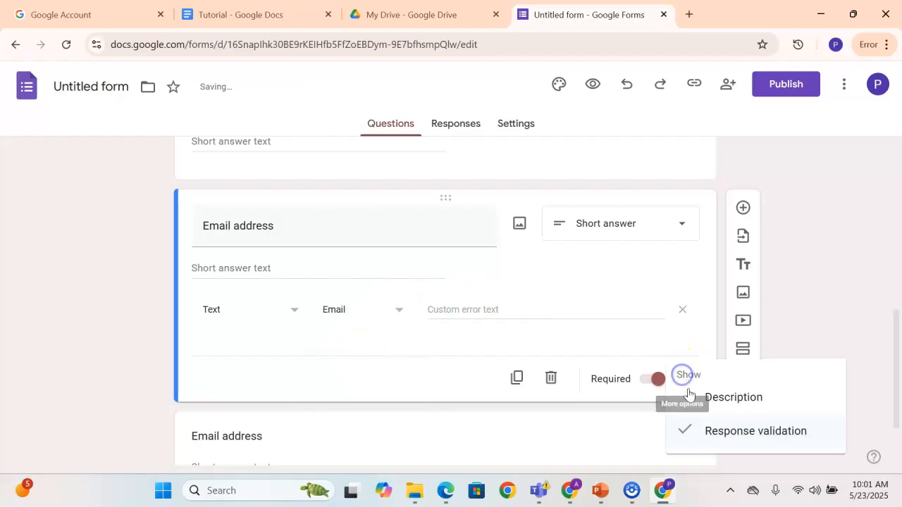
{"action": "left_click", "coordinate": [709, 428]}
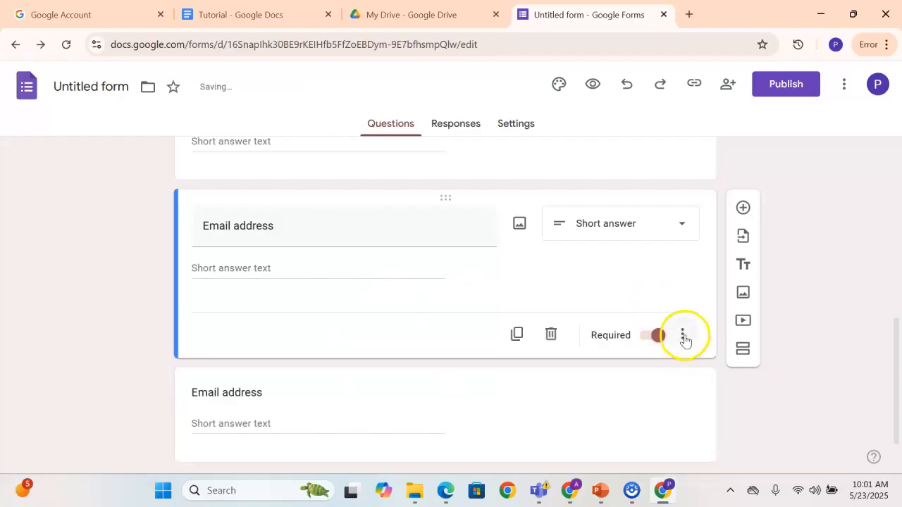
Turn on response validation for the required Email address question and set the rule to Text with the Email condition
{"action": "left_click", "coordinate": [684, 337]}
{"action": "left_click", "coordinate": [726, 427]}
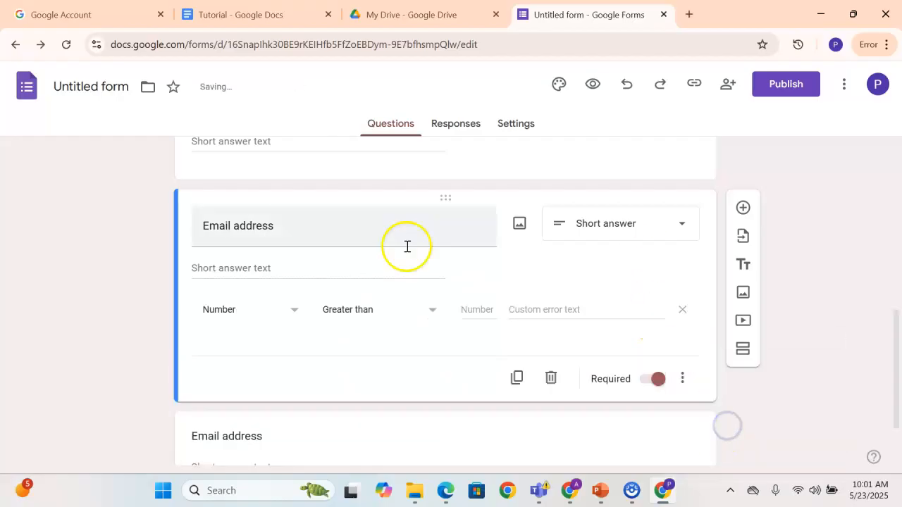
{"action": "left_click", "coordinate": [294, 316]}
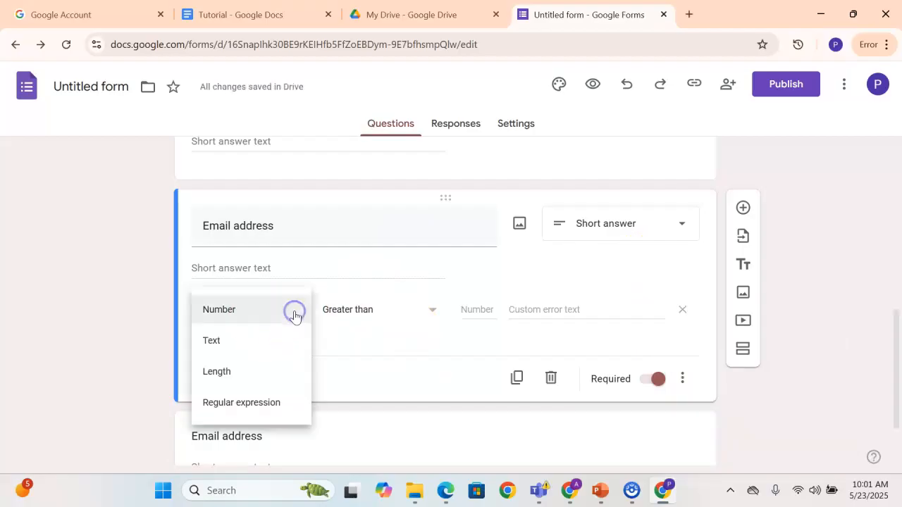
{"action": "left_click", "coordinate": [245, 343]}
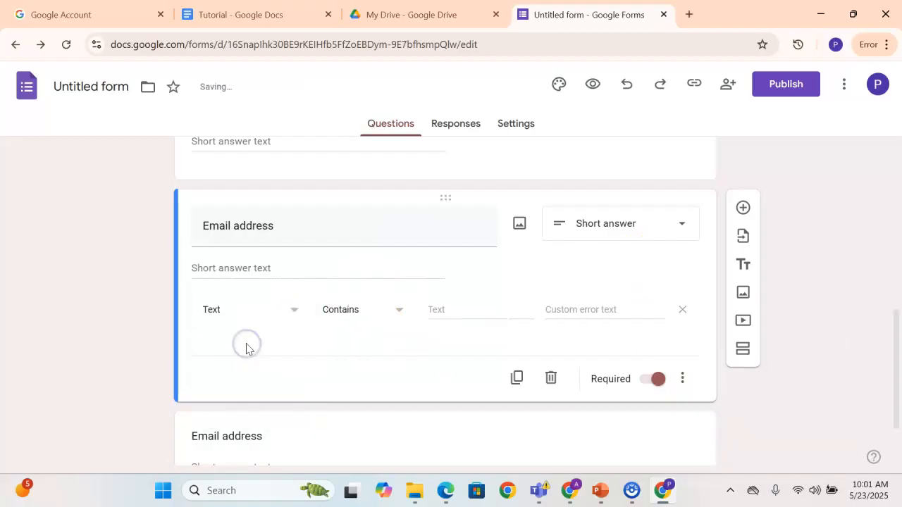
{"action": "left_click", "coordinate": [399, 311]}
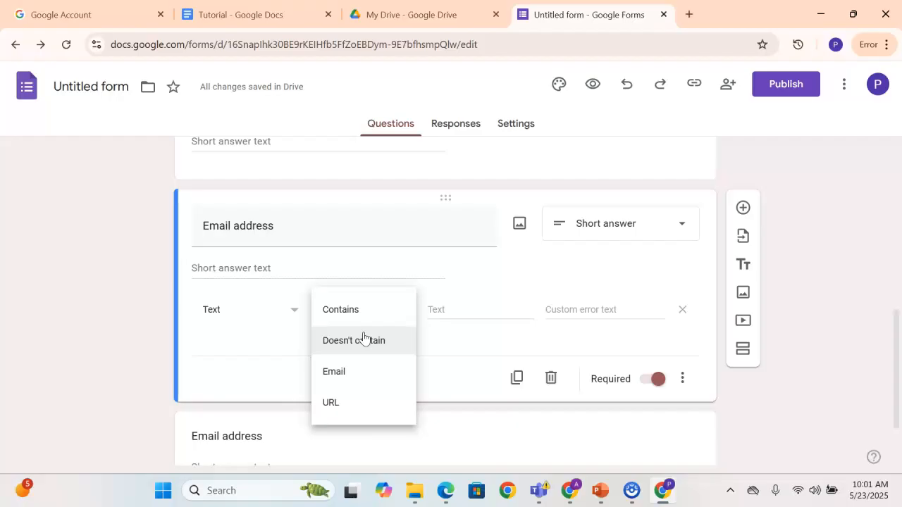
{"action": "left_click", "coordinate": [366, 344]}
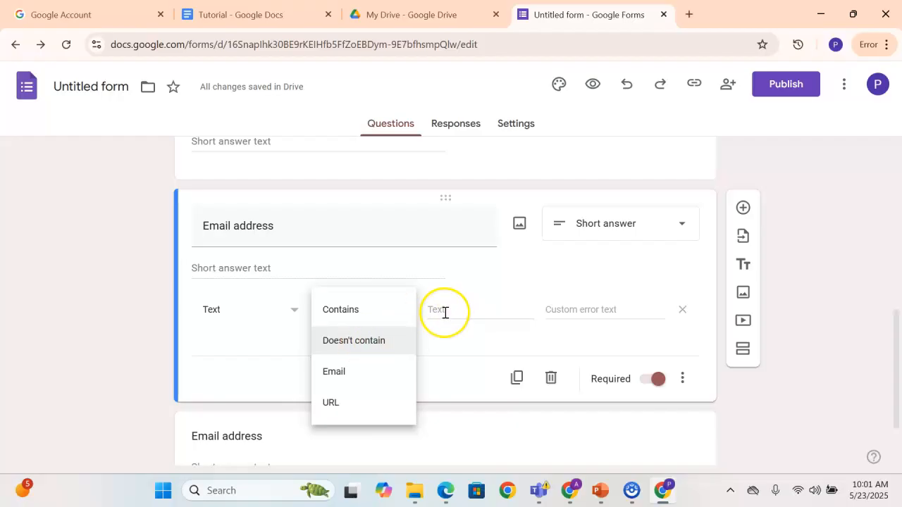
{"action": "left_click", "coordinate": [345, 311]}
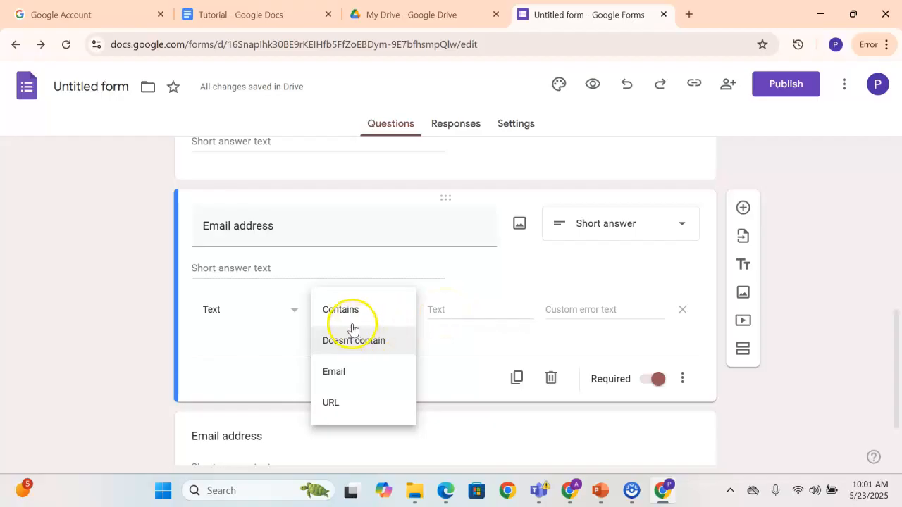
{"action": "left_click", "coordinate": [339, 376]}
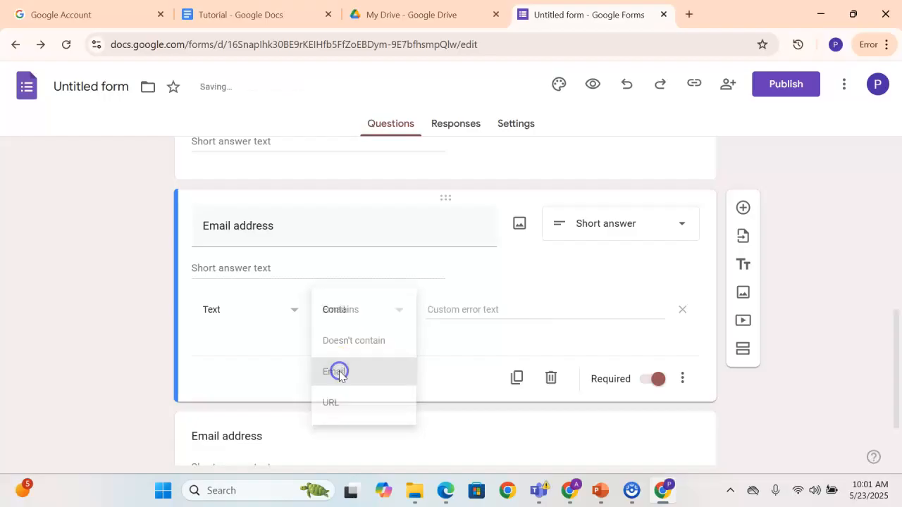
Set the email rule's custom error text to "Email Address format is wrong, please check again."
{"action": "left_click", "coordinate": [443, 315]}
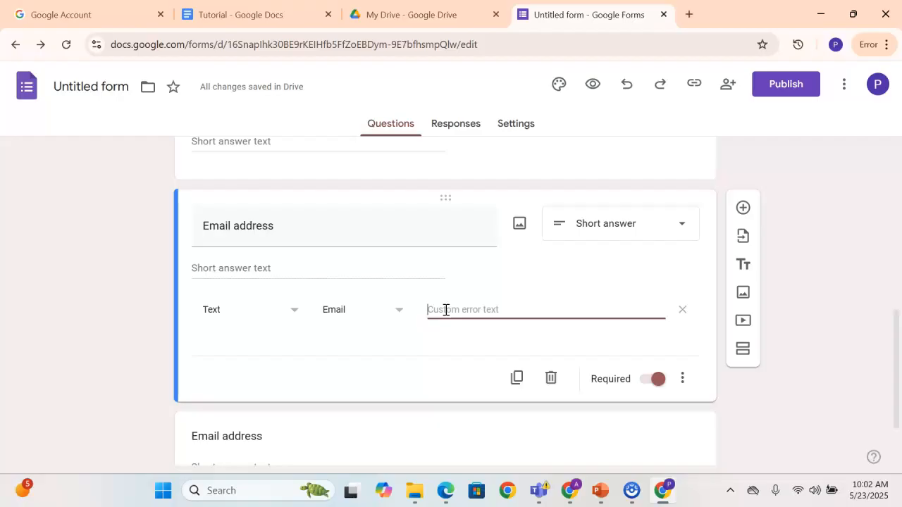
{"action": "type", "text": "P"}
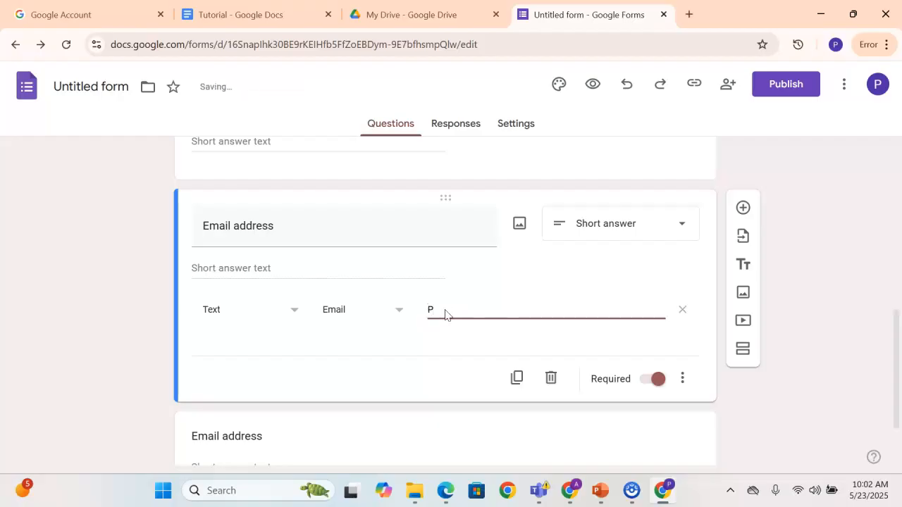
{"action": "type", "text": "leas"}
{"action": "key", "text": "BackSpace"}
{"action": "key", "text": "BackSpace"}
{"action": "type", "text": "Email Address format is wrong,"}
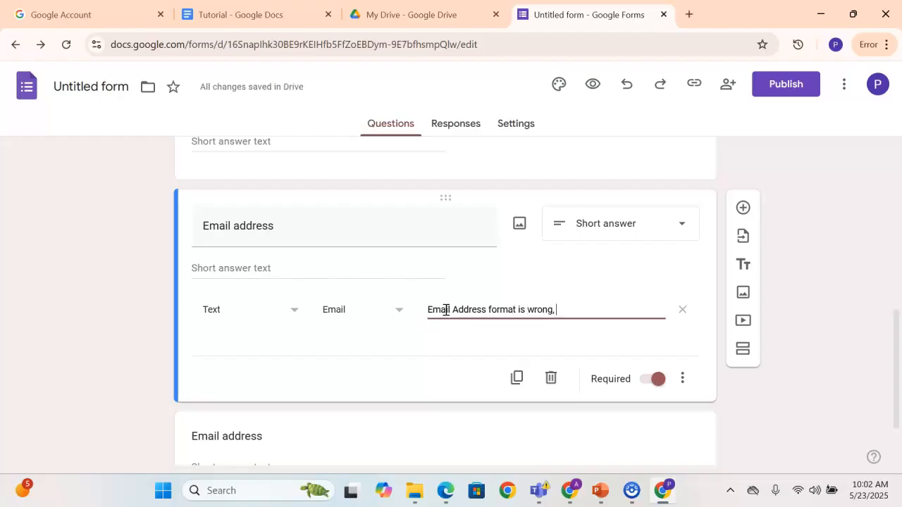
{"action": "type", "text": " please check again."}
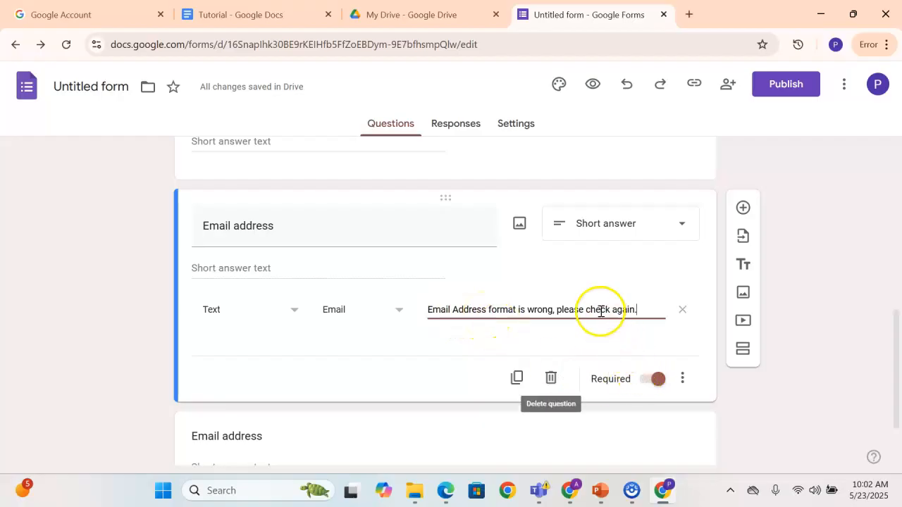
Retitle the duplicated Email address question at the end of the form "Salary Expectation"
{"action": "scroll", "coordinate": [560, 354], "scroll_direction": "down", "scroll_amount": 1}
{"action": "left_click", "coordinate": [344, 367]}
{"action": "left_click", "coordinate": [284, 292]}
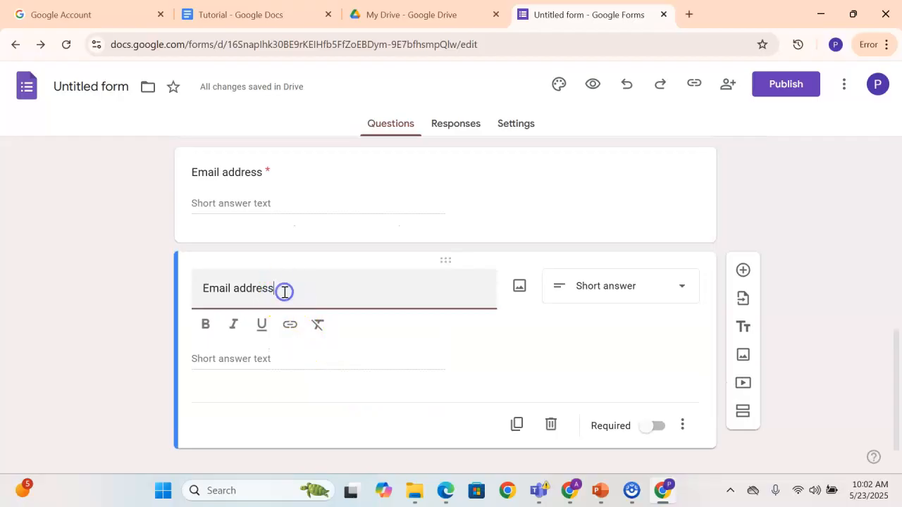
{"action": "key", "text": "BackSpace"}
{"action": "key", "text": "BackSpace"}
{"action": "key", "text": "BackSpace"}
{"action": "key", "text": "BackSpace"}
{"action": "key", "text": "BackSpace"}
{"action": "key", "text": "BackSpace"}
{"action": "key", "text": "BackSpace"}
{"action": "key", "text": "BackSpace"}
{"action": "key", "text": "BackSpace"}
{"action": "key", "text": "BackSpace"}
{"action": "key", "text": "BackSpace"}
{"action": "key", "text": "BackSpace"}
{"action": "key", "text": "BackSpace"}
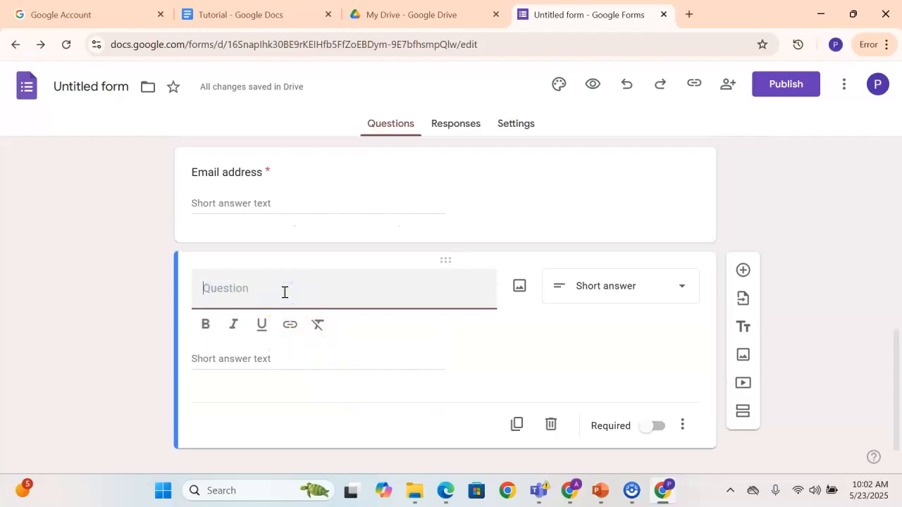
{"action": "type", "text": "Salar"}
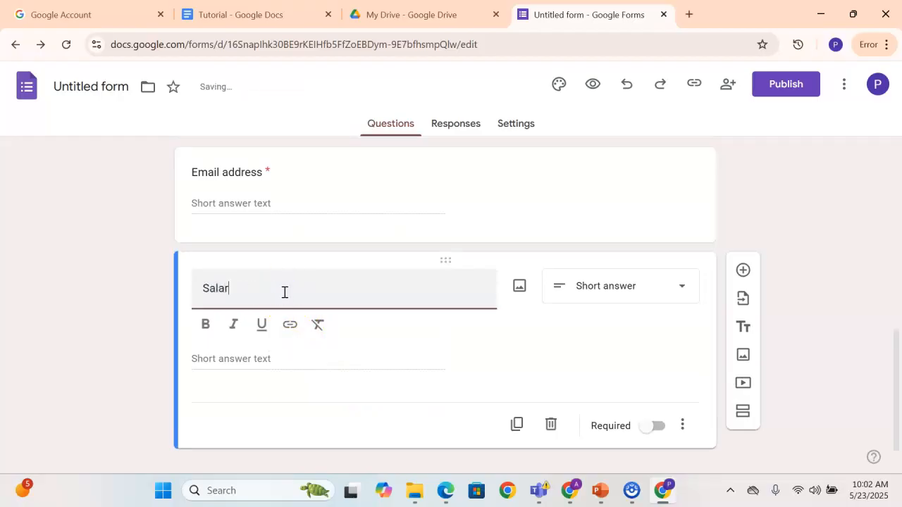
{"action": "type", "text": "y Expectation"}
Keep Salary Expectation as a short answer, turn on its response validation, and set the rule to Number with the Between condition
{"action": "left_click", "coordinate": [589, 289]}
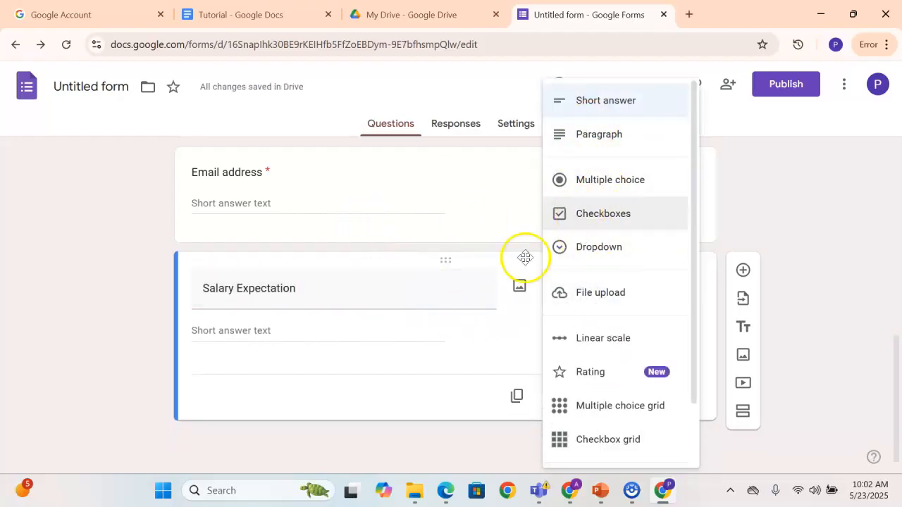
{"action": "left_click", "coordinate": [594, 100]}
{"action": "left_click", "coordinate": [682, 397]}
{"action": "left_click", "coordinate": [707, 428]}
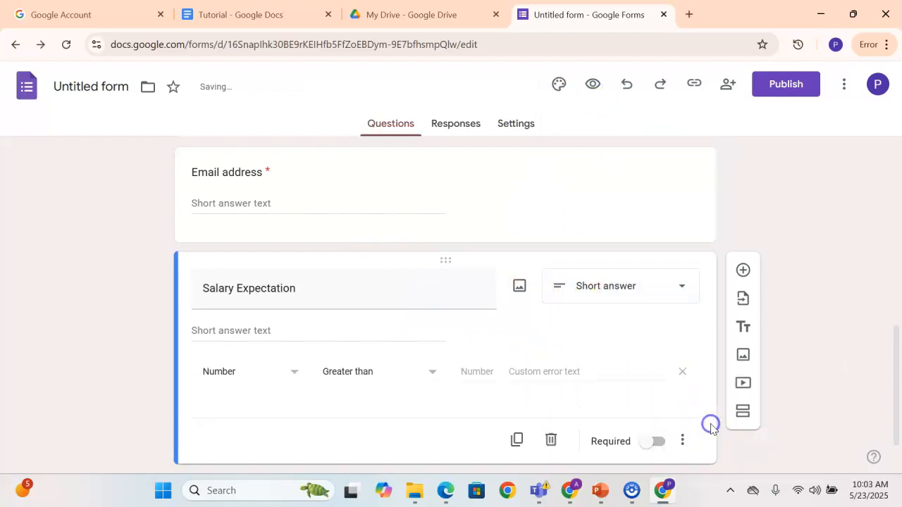
{"action": "left_click", "coordinate": [241, 376]}
{"action": "left_click", "coordinate": [234, 346]}
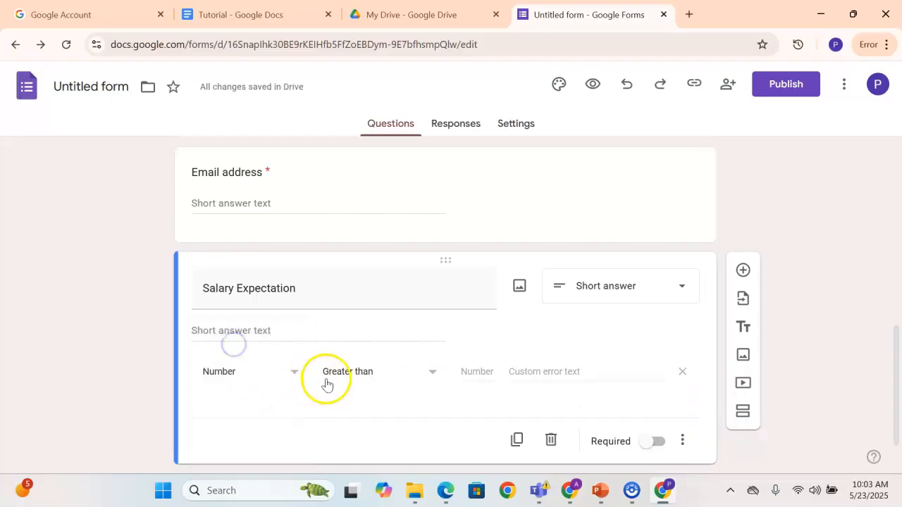
{"action": "left_click", "coordinate": [376, 371]}
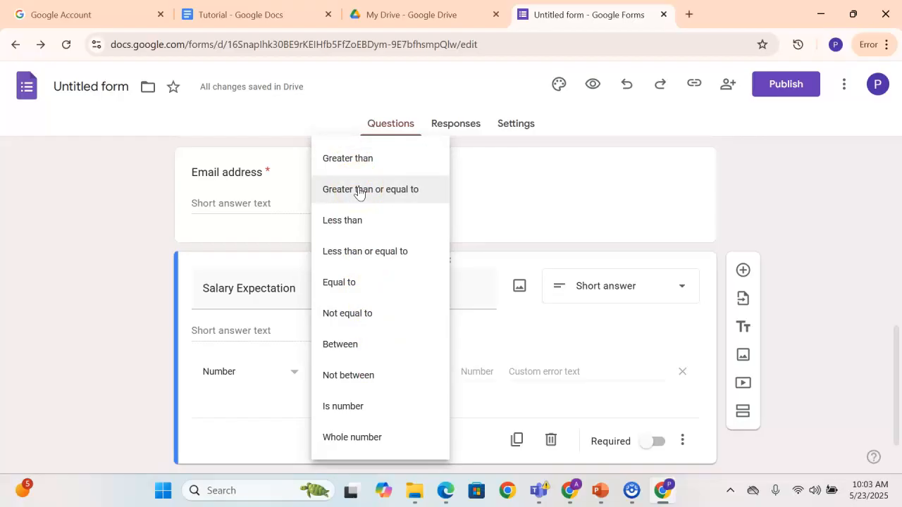
{"action": "left_click", "coordinate": [351, 160]}
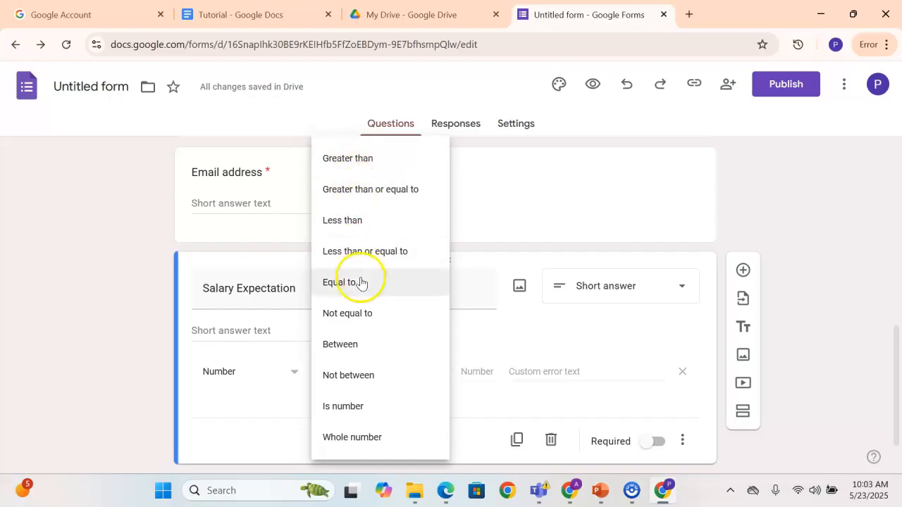
{"action": "left_click", "coordinate": [364, 343]}
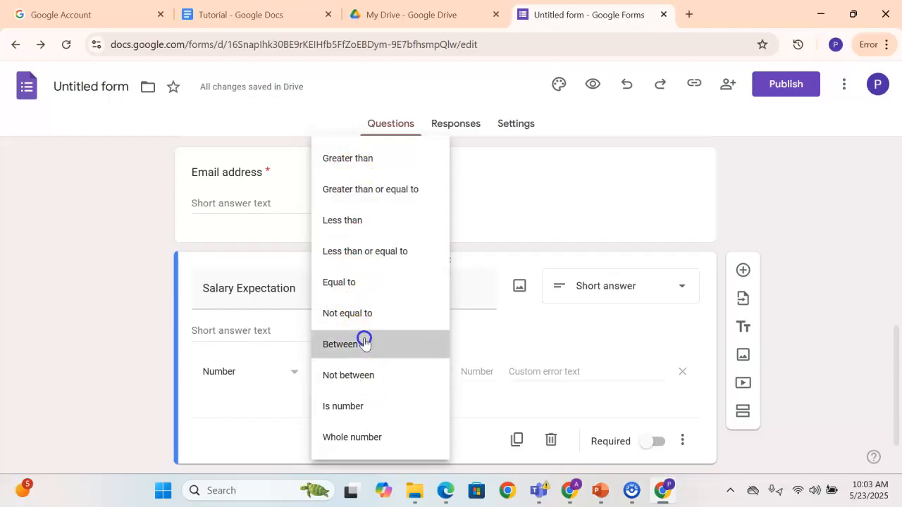
Set the limits of the Salary Expectation number rule to 70000 and 200000
{"action": "left_click", "coordinate": [481, 375]}
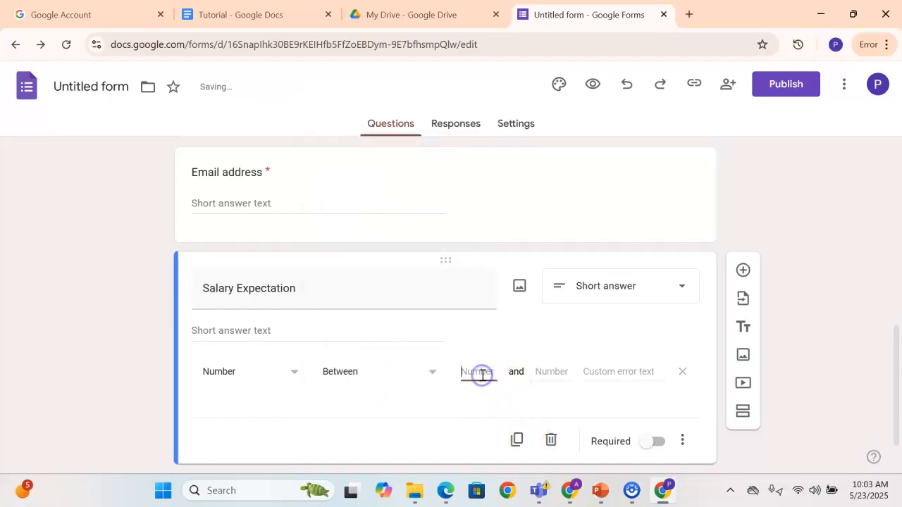
{"action": "type", "text": "70"}
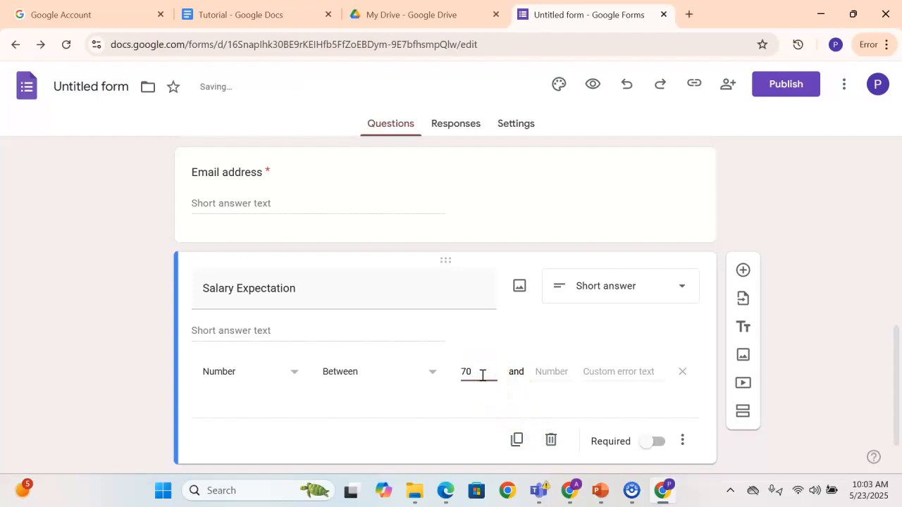
{"action": "left_click", "coordinate": [553, 372]}
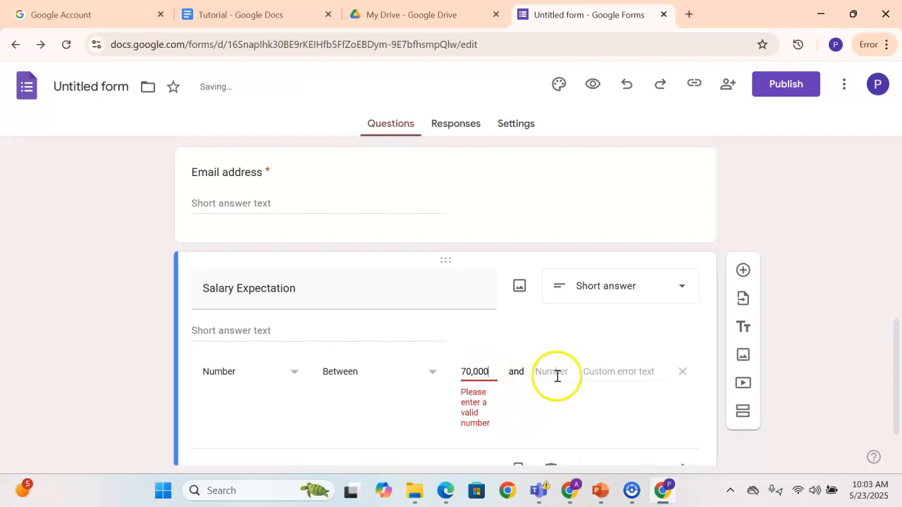
{"action": "key", "text": "BackSpace"}
{"action": "key", "text": "BackSpace"}
{"action": "key", "text": "BackSpace"}
{"action": "key", "text": "BackSpace"}
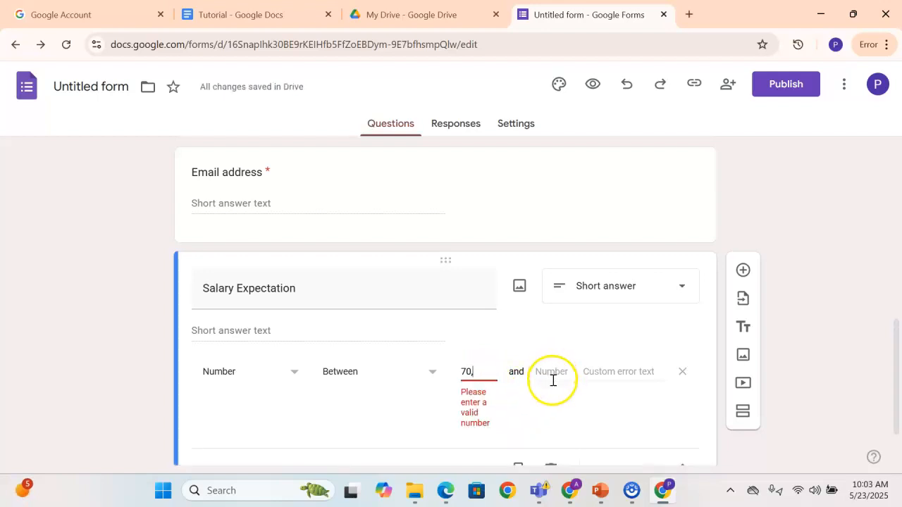
{"action": "type", "text": "0"}
{"action": "left_click", "coordinate": [543, 375]}
{"action": "type", "text": "2"}
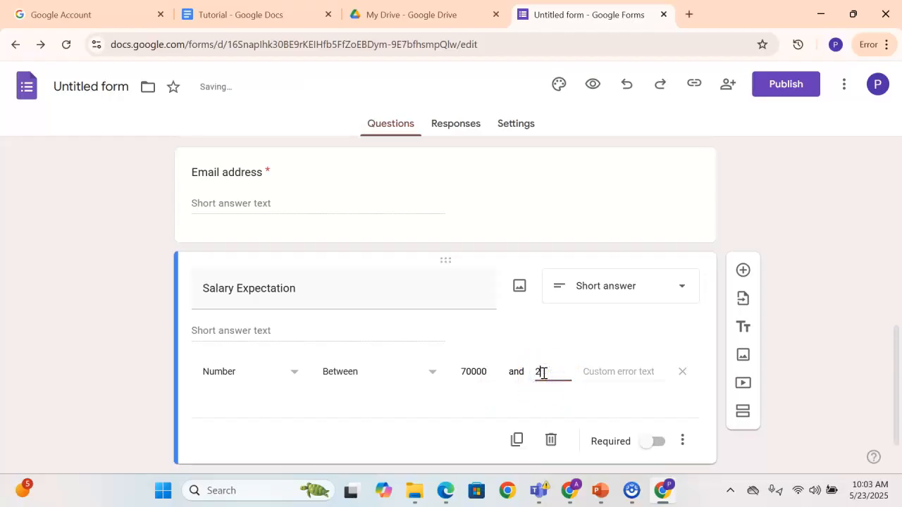
{"action": "type", "text": "00,000"}
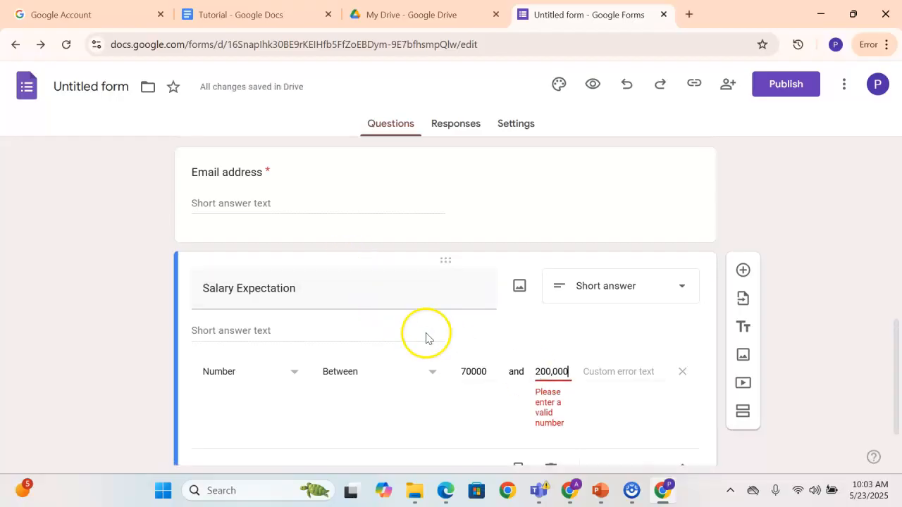
{"action": "key", "text": "BackSpace"}
Set the salary rule's custom error text to "Above Salary pay"
{"action": "left_click", "coordinate": [602, 374]}
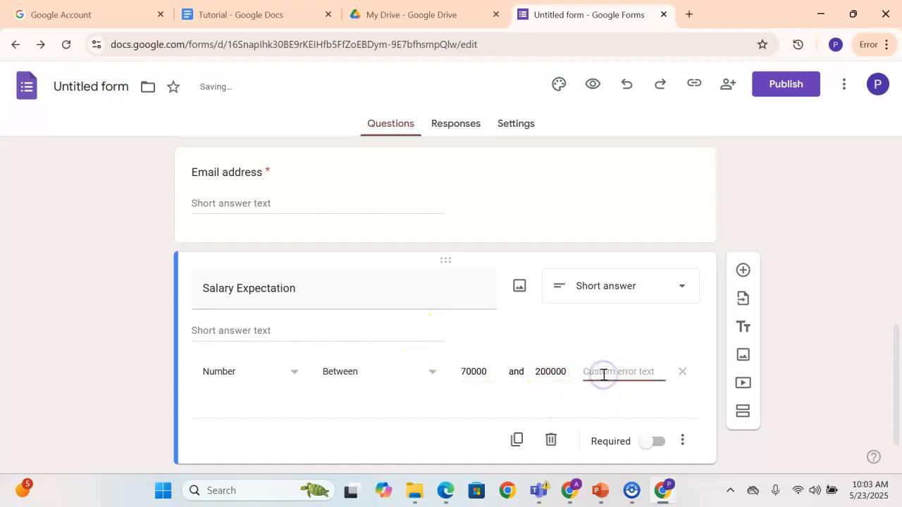
{"action": "type", "text": "B"}
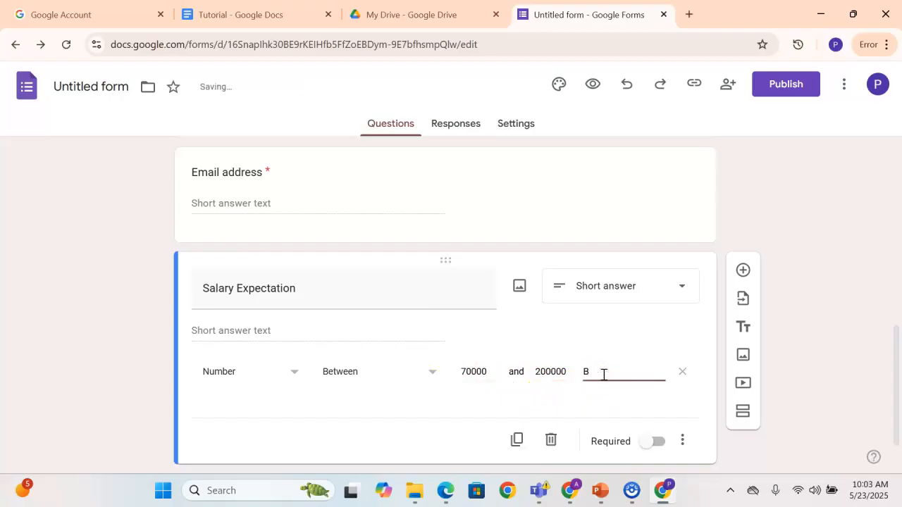
{"action": "key", "text": "BackSpace"}
{"action": "type", "text": "Above Salary pay"}
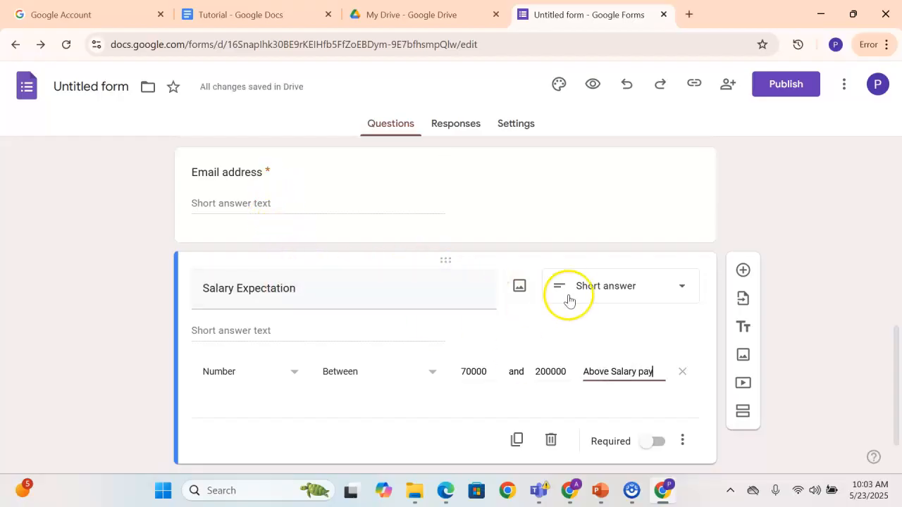
Make the Salary Expectation question required, leaving its response validation on
{"action": "left_click", "coordinate": [682, 441]}
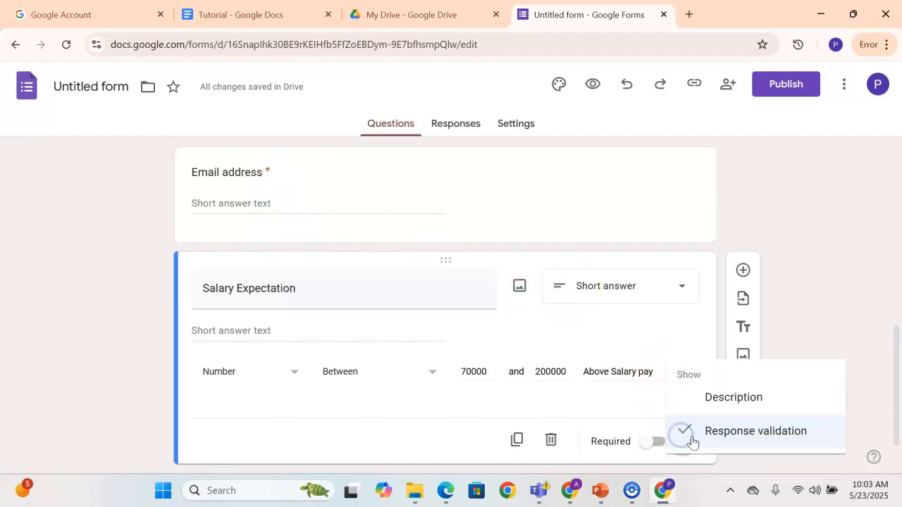
{"action": "left_click", "coordinate": [814, 295]}
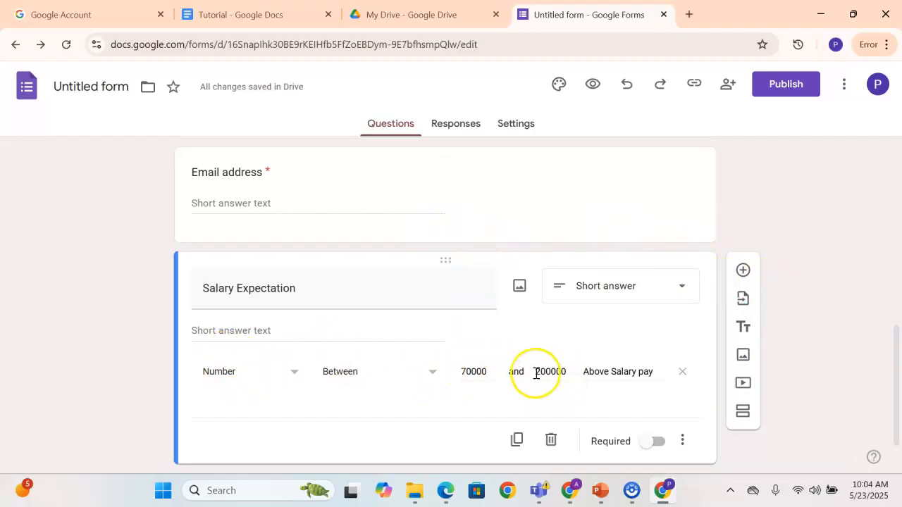
{"action": "left_click", "coordinate": [648, 441]}
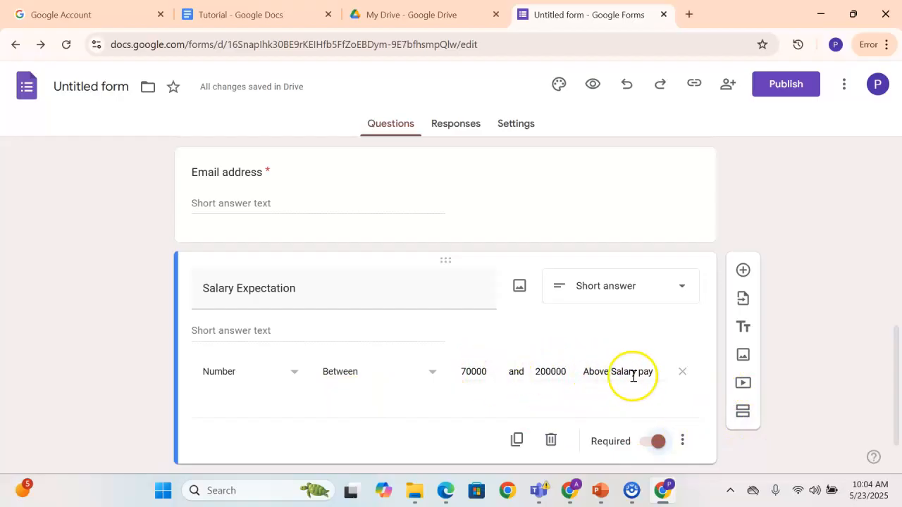
Insert "Below/" at the start of the salary rule's custom error text
{"action": "left_click", "coordinate": [470, 371]}
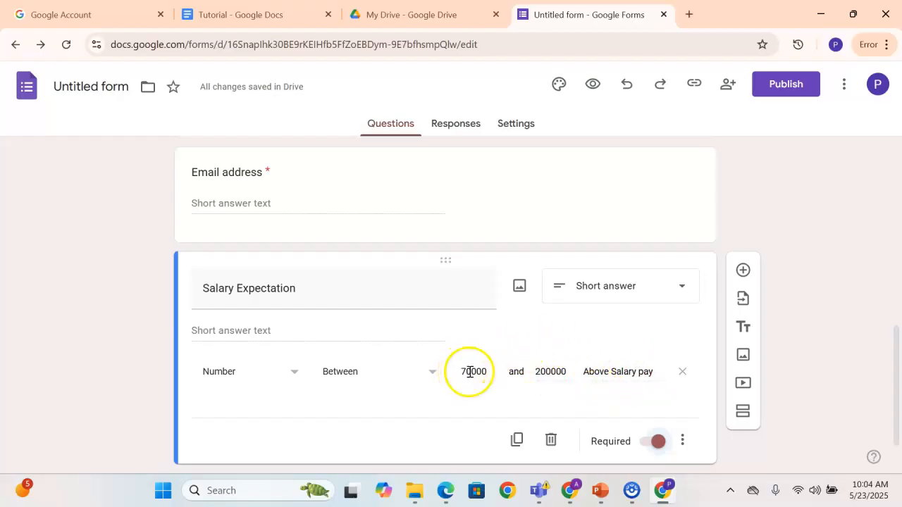
{"action": "left_click", "coordinate": [584, 375]}
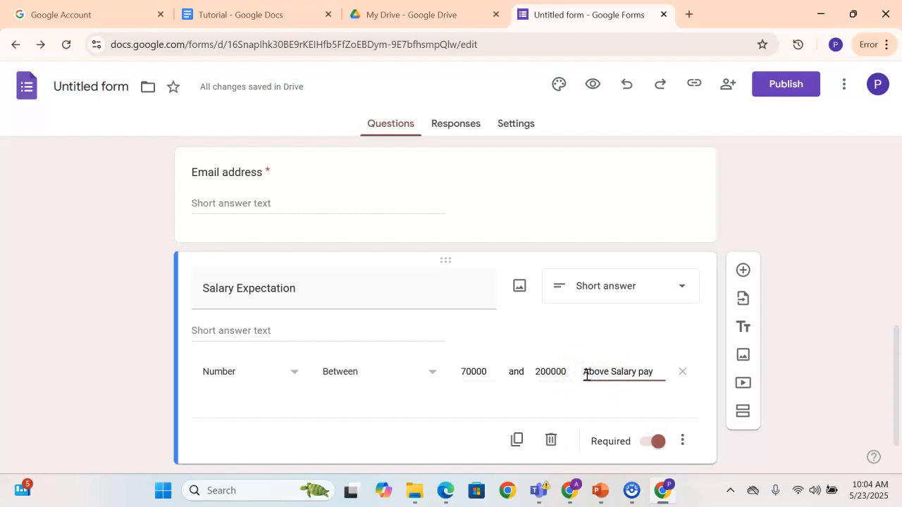
{"action": "type", "text": "Below/"}
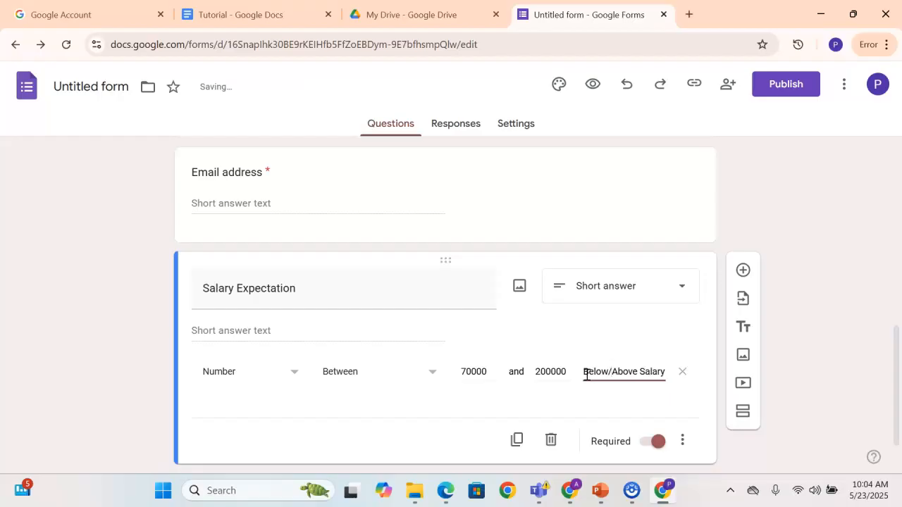
{"action": "left_click", "coordinate": [544, 362]}
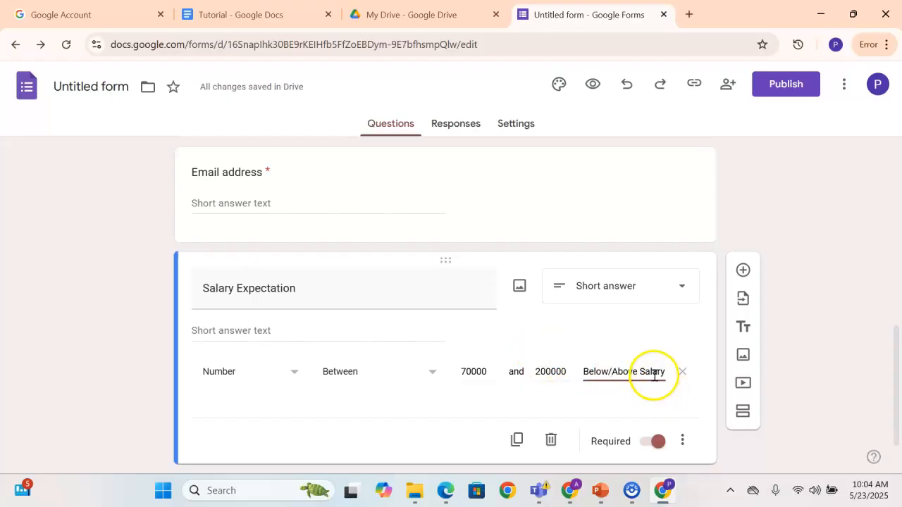
Add a new question below the Salary Expectation question
{"action": "scroll", "coordinate": [583, 358], "scroll_direction": "down", "scroll_amount": 1}
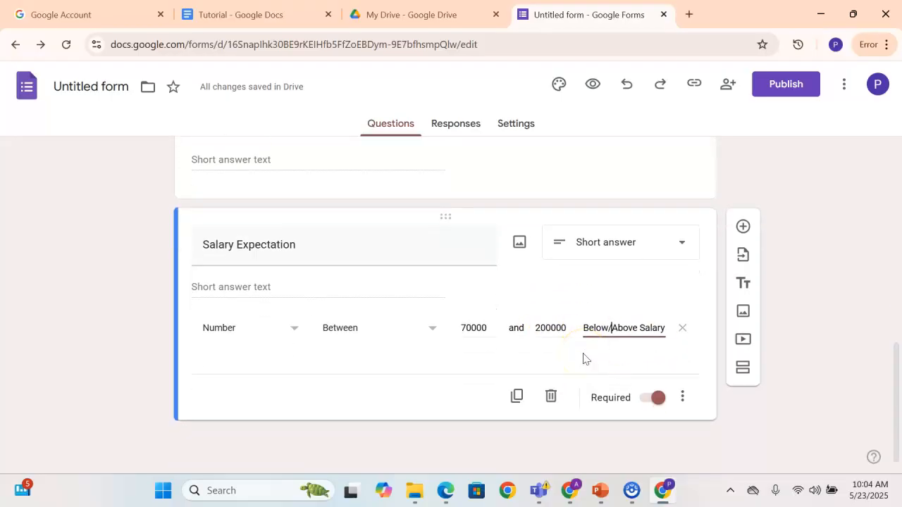
{"action": "left_click", "coordinate": [742, 228]}
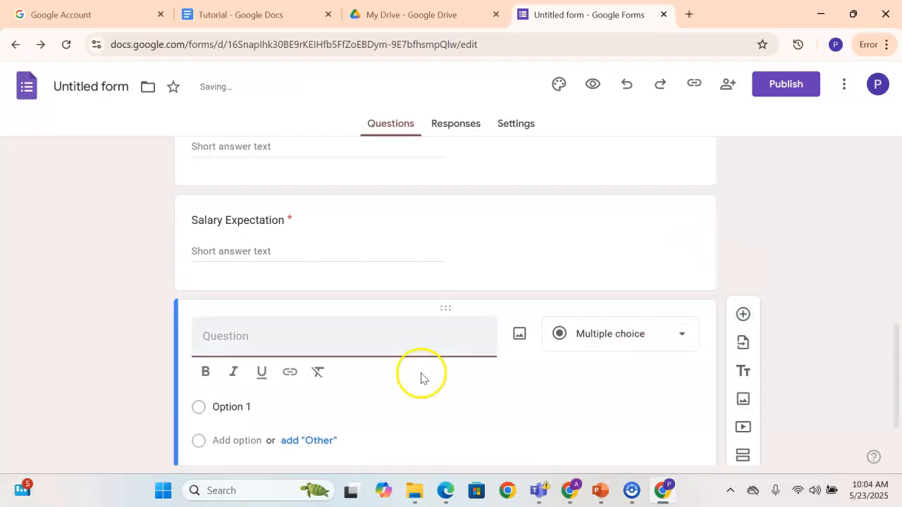
Review the Email address question's response validation rule and its available text conditions without changing them
{"action": "scroll", "coordinate": [285, 321], "scroll_direction": "up", "scroll_amount": 5}
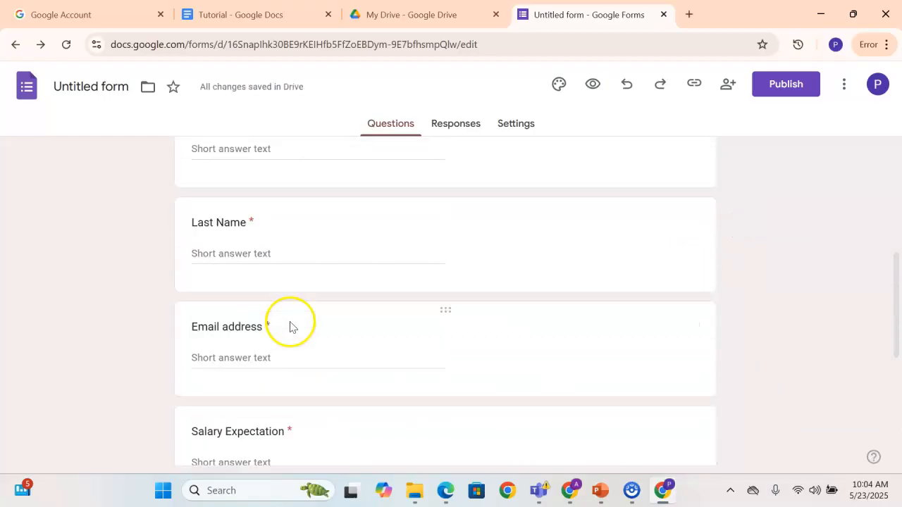
{"action": "scroll", "coordinate": [305, 365], "scroll_direction": "down", "scroll_amount": 3}
{"action": "left_click", "coordinate": [625, 301]}
{"action": "left_click", "coordinate": [683, 448]}
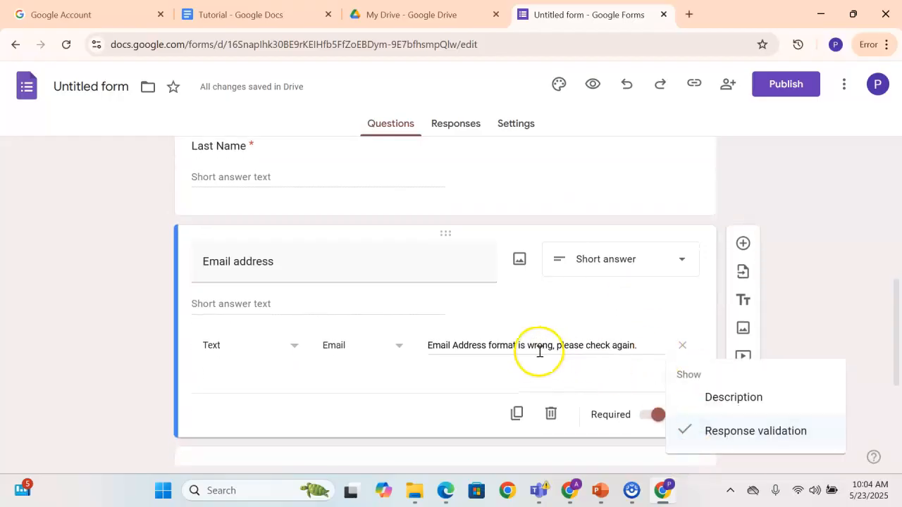
{"action": "left_click", "coordinate": [378, 349]}
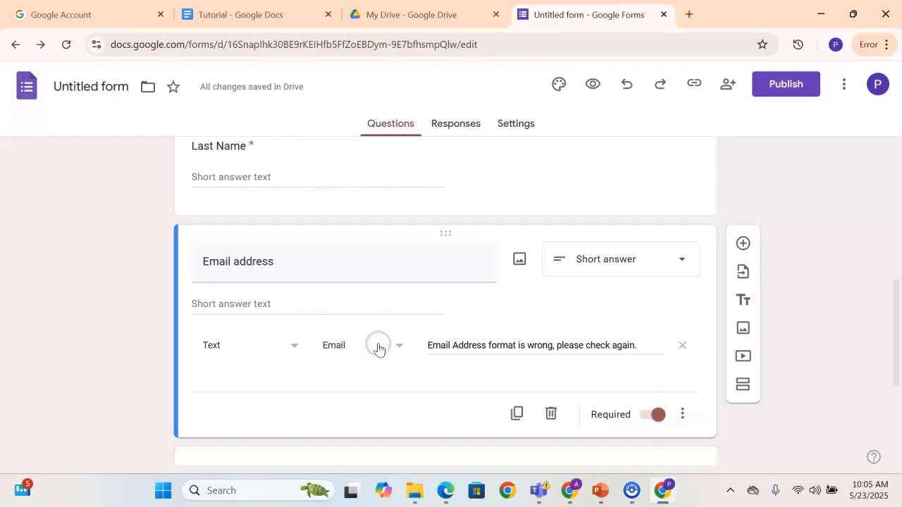
{"action": "left_click", "coordinate": [399, 348]}
{"action": "left_click", "coordinate": [355, 383]}
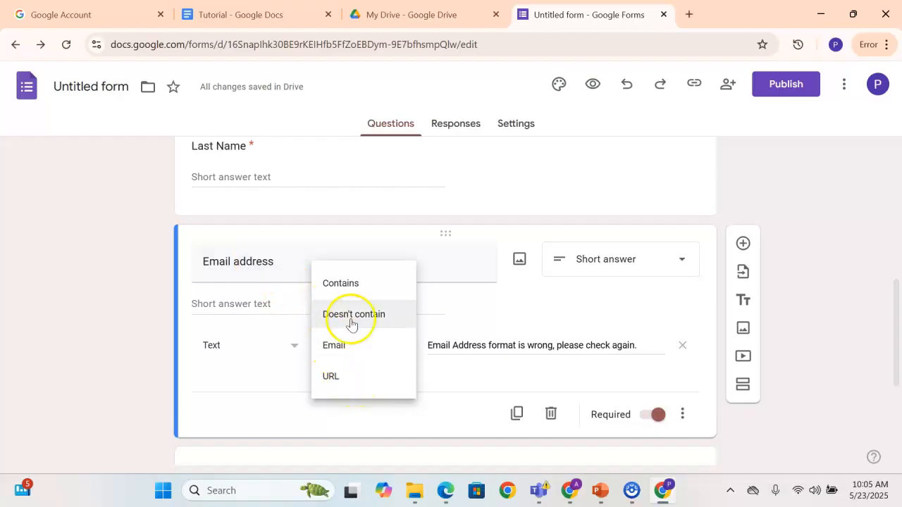
{"action": "left_click", "coordinate": [790, 372]}
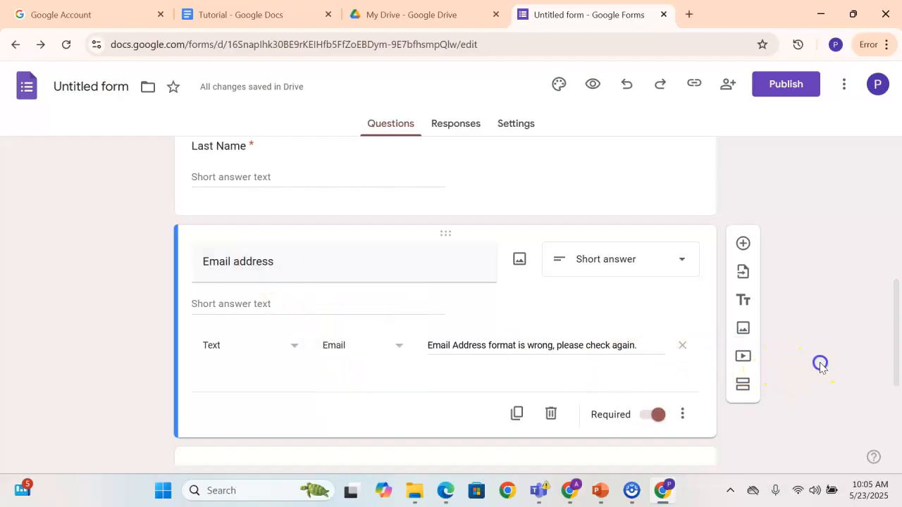
Title the new last question "what are your hobbies" and choose Multiple choice as its type, leaving it optional
{"action": "scroll", "coordinate": [458, 332], "scroll_direction": "down", "scroll_amount": 3}
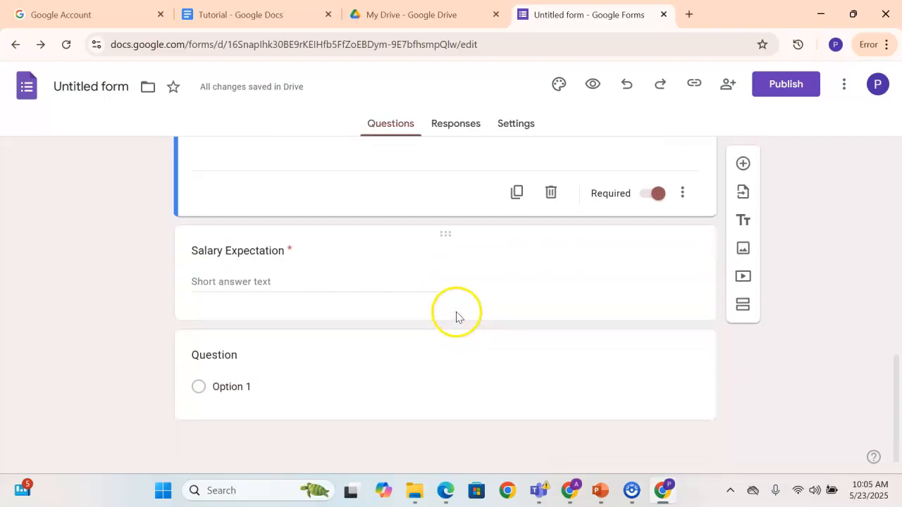
{"action": "left_click", "coordinate": [446, 351]}
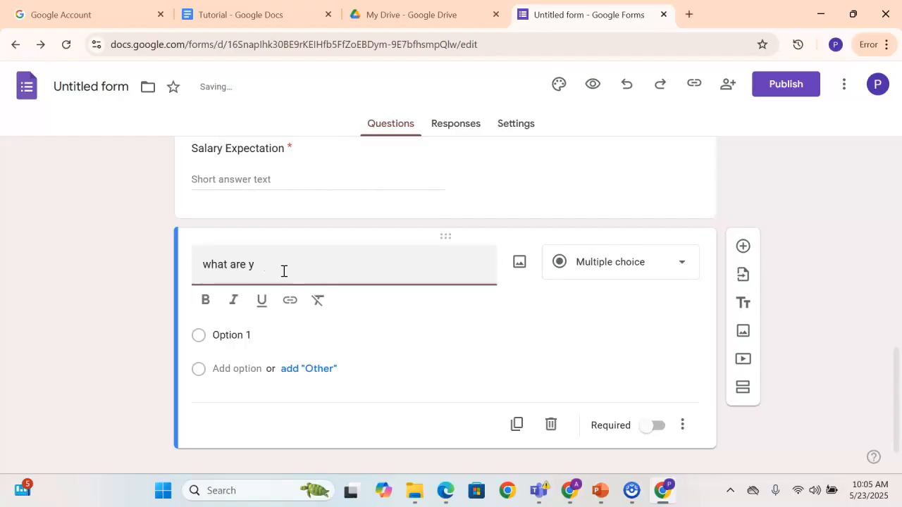
{"action": "type", "text": "s"}
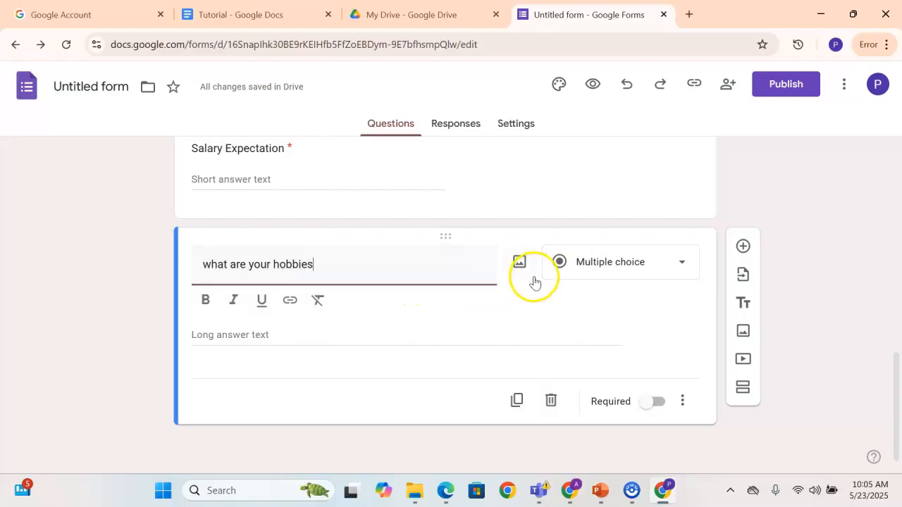
{"action": "left_click", "coordinate": [571, 272]}
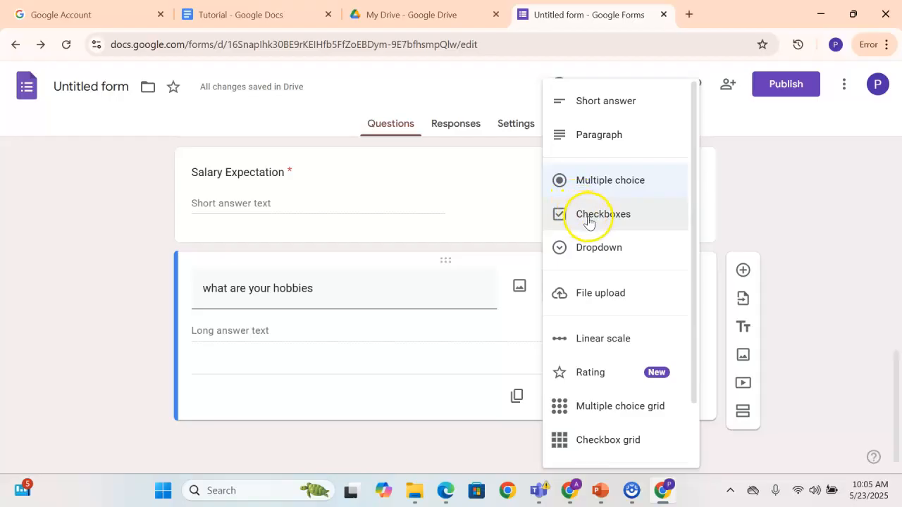
{"action": "left_click", "coordinate": [595, 182]}
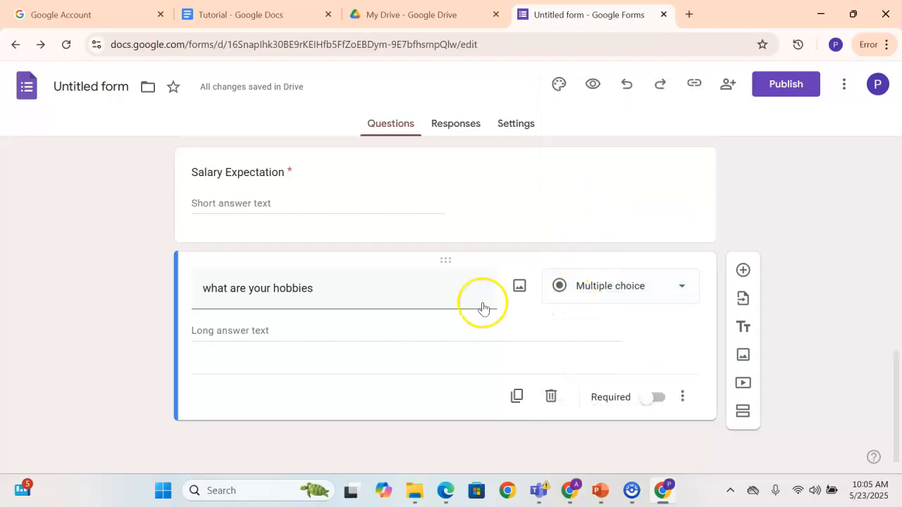
{"action": "left_click", "coordinate": [652, 398]}
{"action": "left_click", "coordinate": [657, 399]}
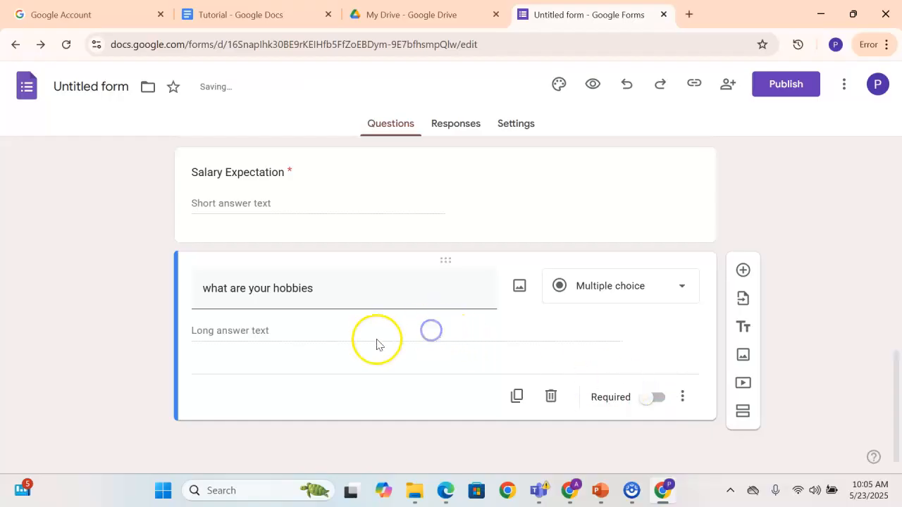
Try Dropdown as the hobbies question's type and return it to Multiple choice
{"action": "left_click", "coordinate": [630, 291]}
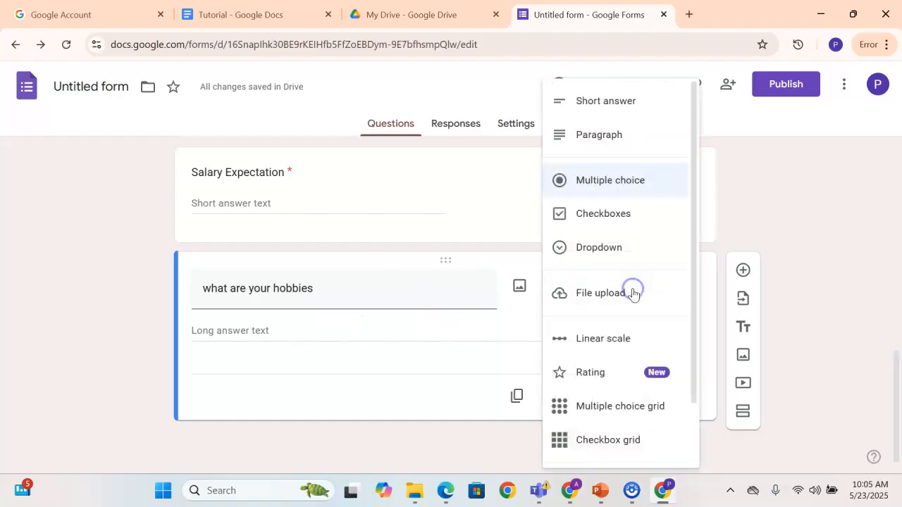
{"action": "left_click", "coordinate": [597, 246]}
{"action": "left_click", "coordinate": [632, 293]}
{"action": "left_click", "coordinate": [606, 180]}
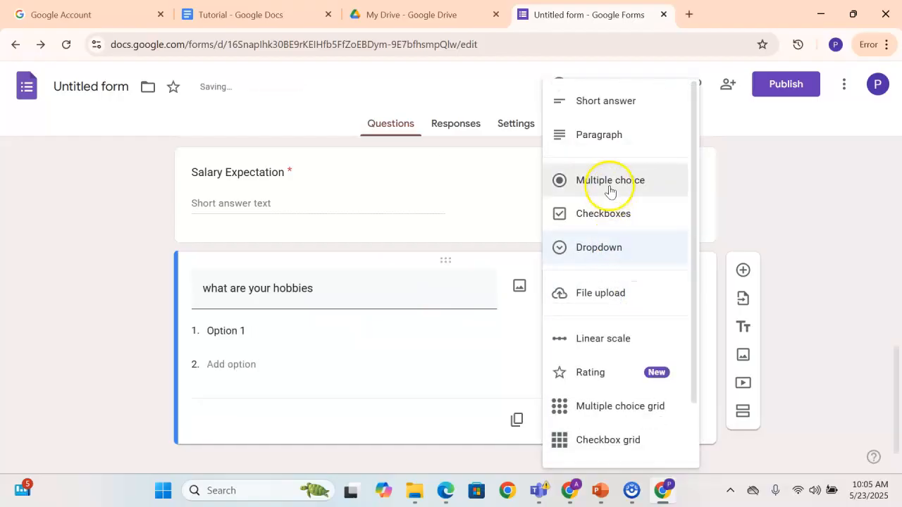
{"action": "left_click", "coordinate": [620, 286]}
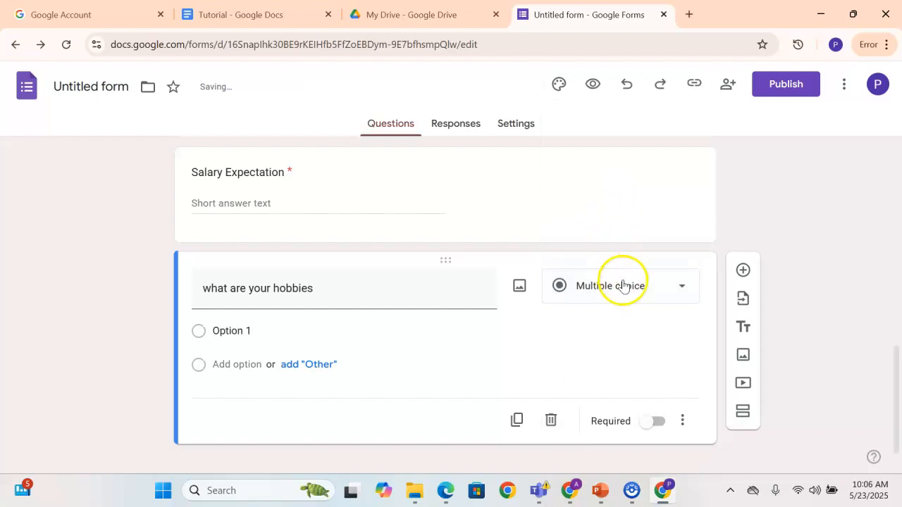
{"action": "left_click", "coordinate": [613, 188]}
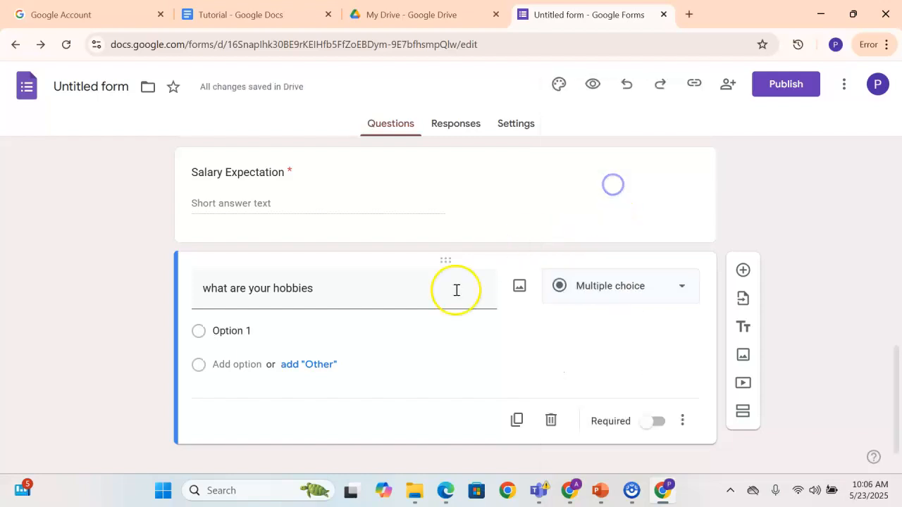
Rename the first option of the hobbies question to "Reading"
{"action": "left_click", "coordinate": [202, 334]}
{"action": "left_click", "coordinate": [243, 336]}
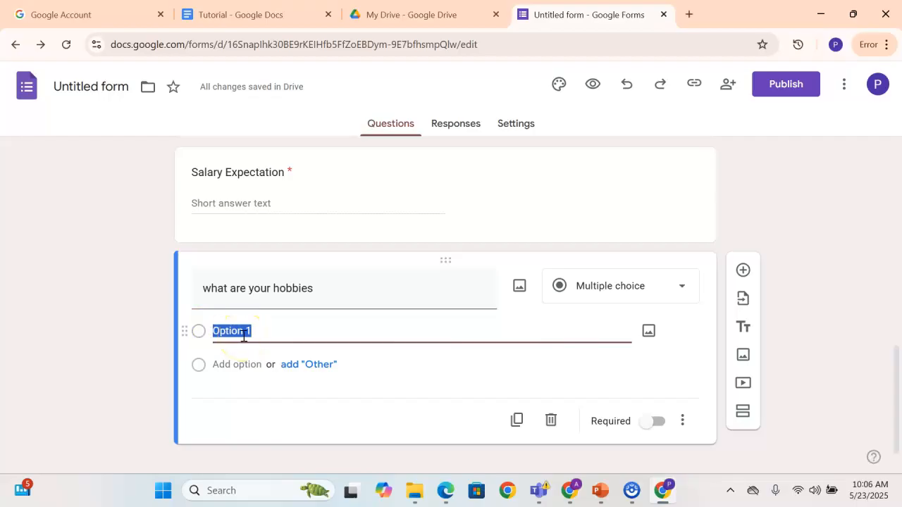
{"action": "key", "text": "BackSpace"}
{"action": "type", "text": "Reading"}
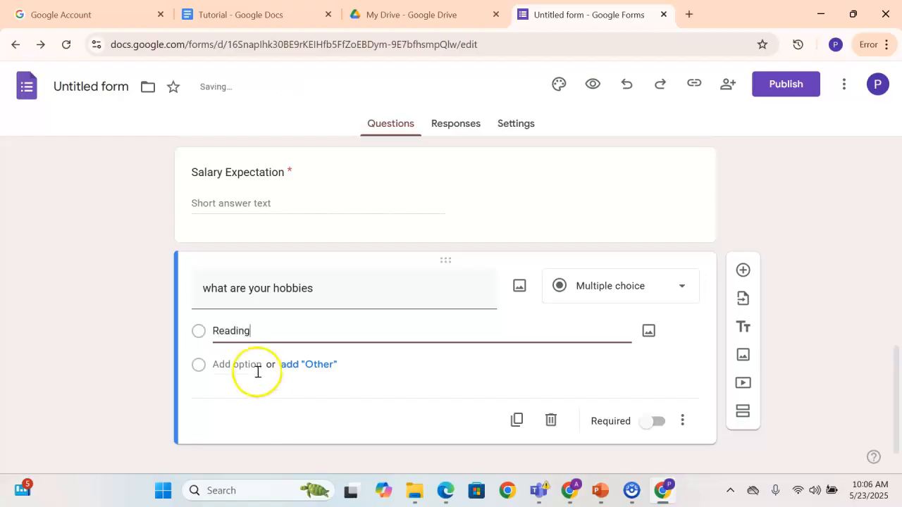
Add an "Other" choice and a second option named "Sleeping" to the hobbies question
{"action": "left_click", "coordinate": [288, 367]}
{"action": "left_click", "coordinate": [240, 366]}
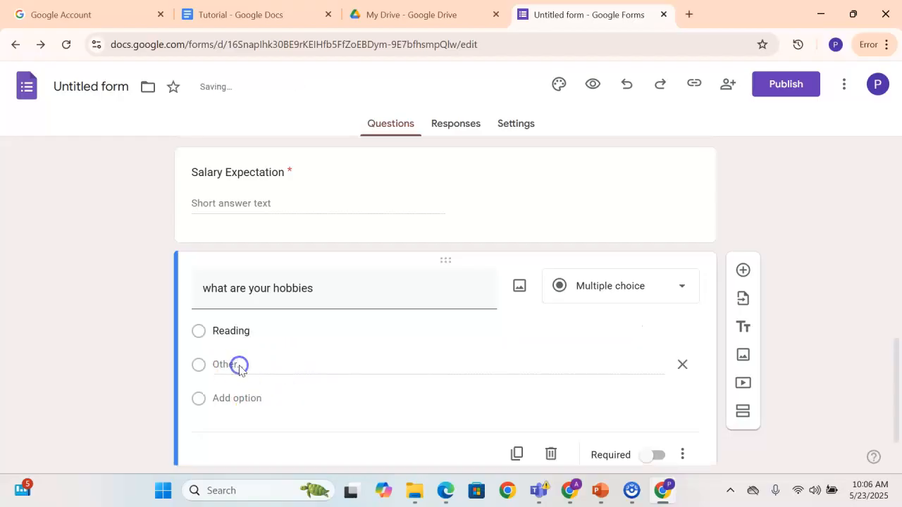
{"action": "left_click_drag", "start_coordinate": [224, 365], "coordinate": [228, 364]}
{"action": "left_click", "coordinate": [253, 364]}
{"action": "left_click", "coordinate": [201, 398]}
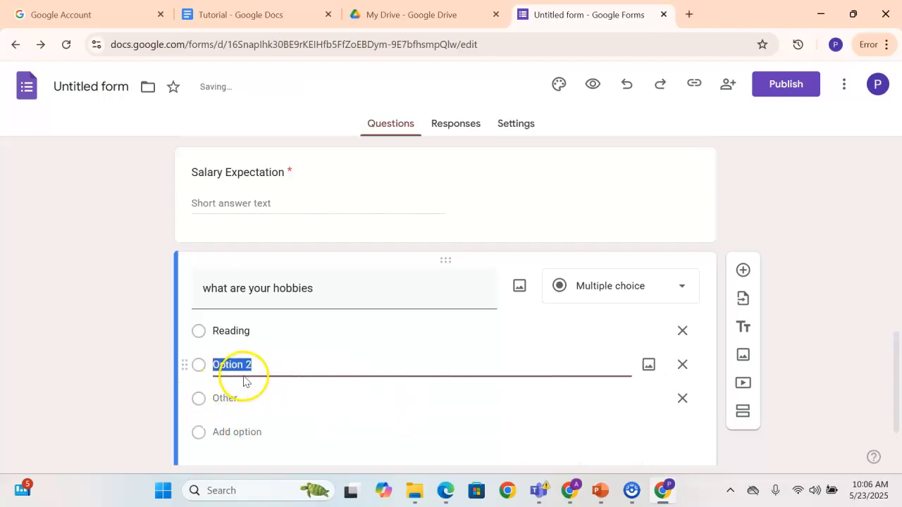
{"action": "key", "text": "BackSpace"}
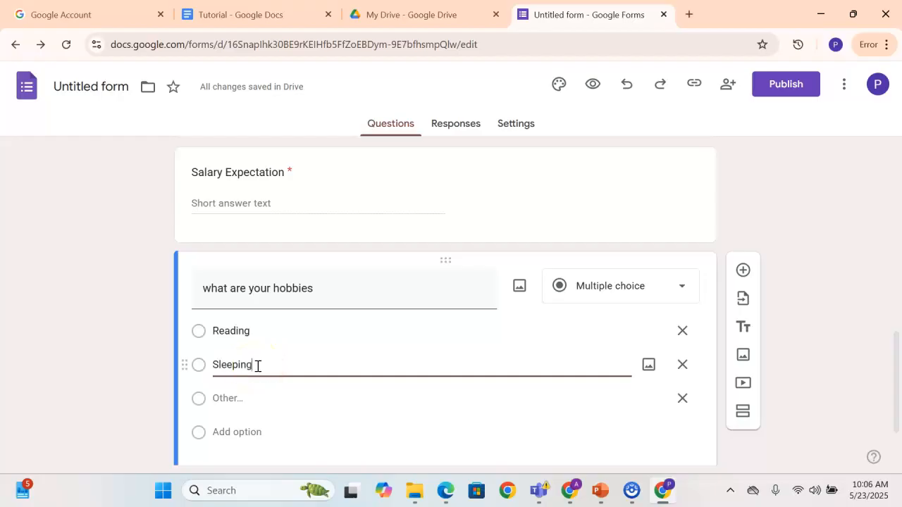
Add "Travelling" as the third option of the hobbies question
{"action": "left_click", "coordinate": [205, 434]}
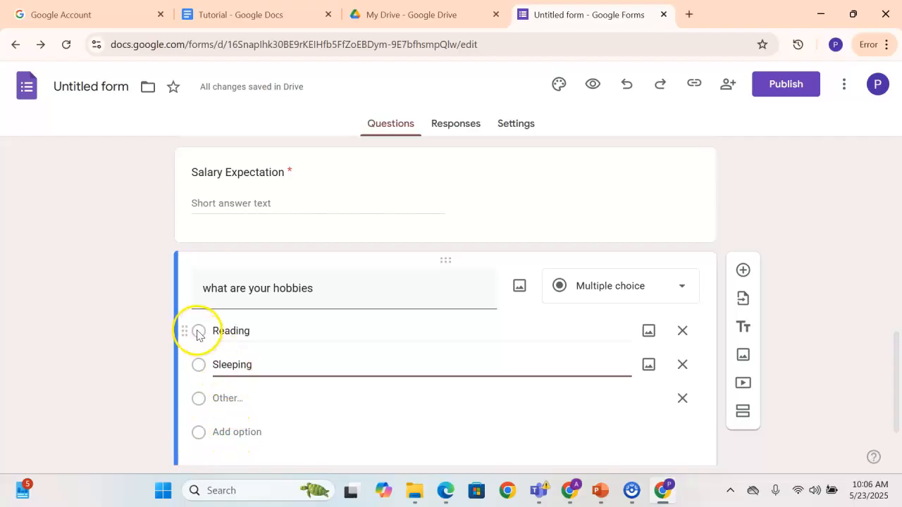
{"action": "left_click", "coordinate": [235, 431]}
{"action": "scroll", "coordinate": [237, 414], "scroll_direction": "down", "scroll_amount": 1}
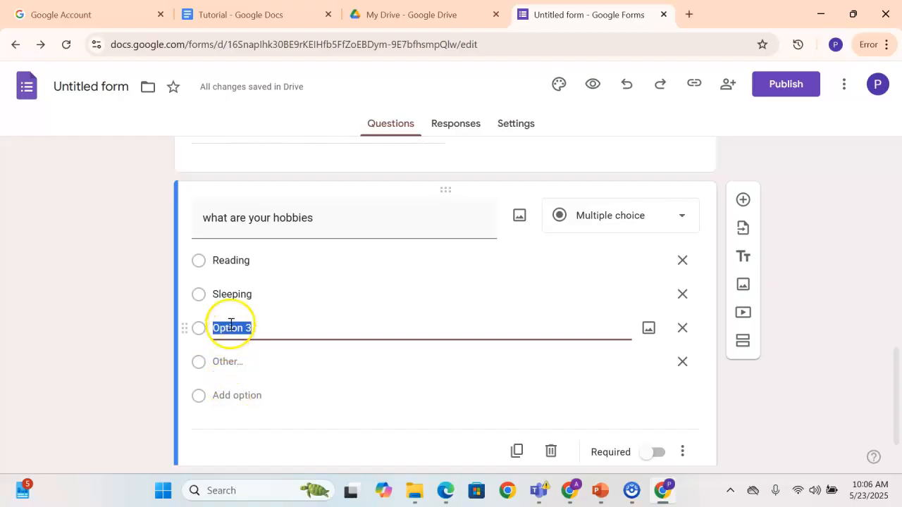
{"action": "key", "text": "BackSpace"}
{"action": "type", "text": "Travelling"}
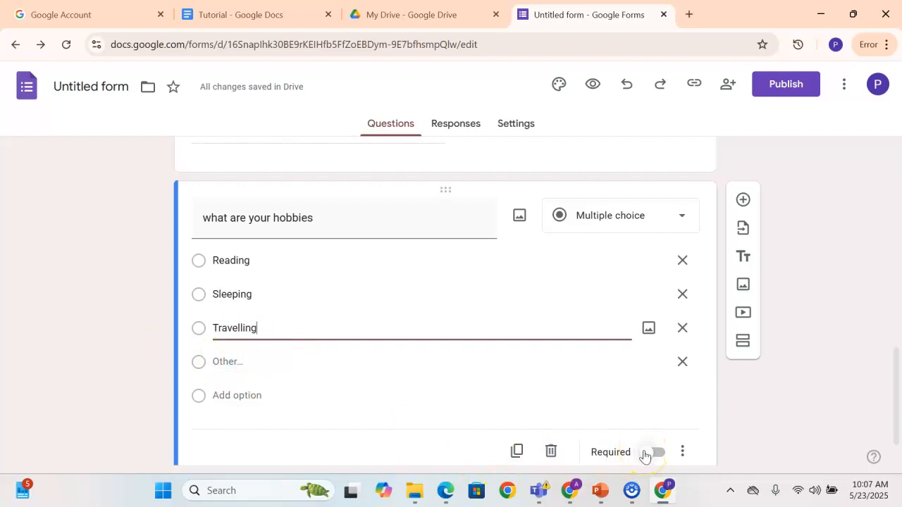
Make the hobbies question required, leaving its type as Multiple choice
{"action": "left_click", "coordinate": [644, 456]}
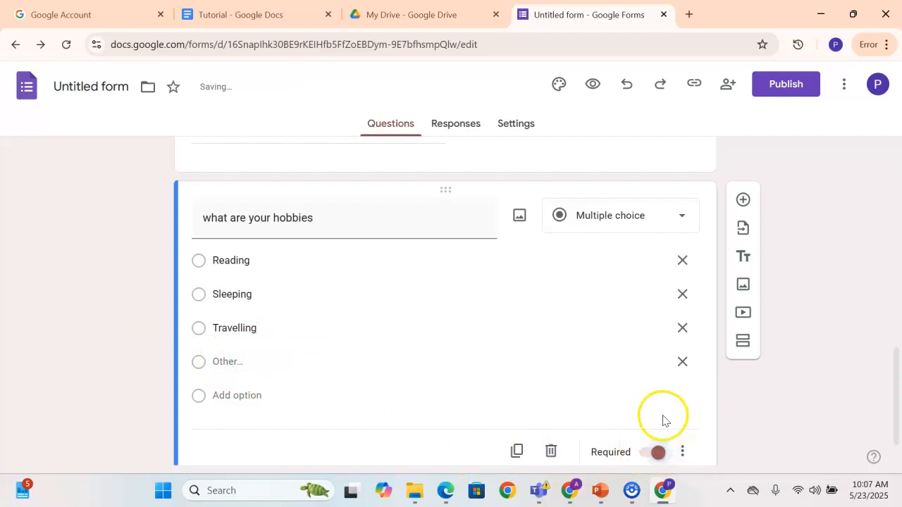
{"action": "scroll", "coordinate": [733, 409], "scroll_direction": "down", "scroll_amount": 1}
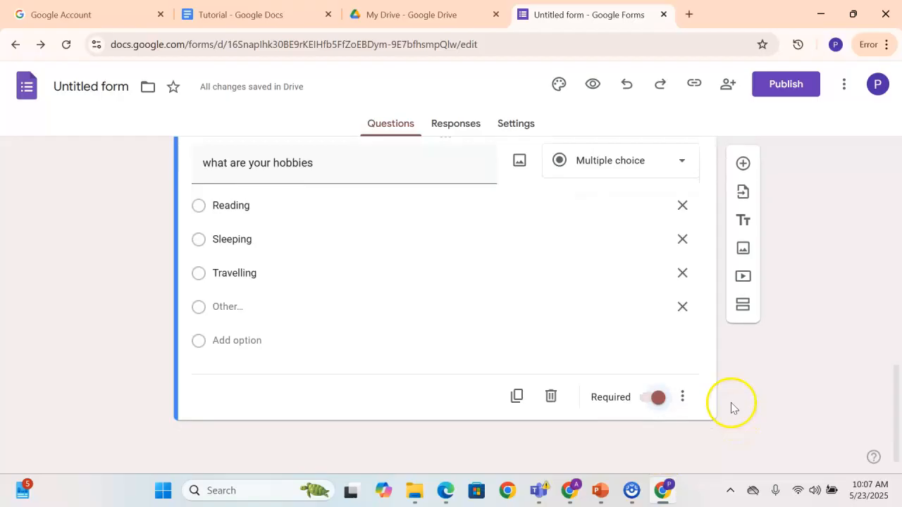
{"action": "left_click", "coordinate": [611, 170]}
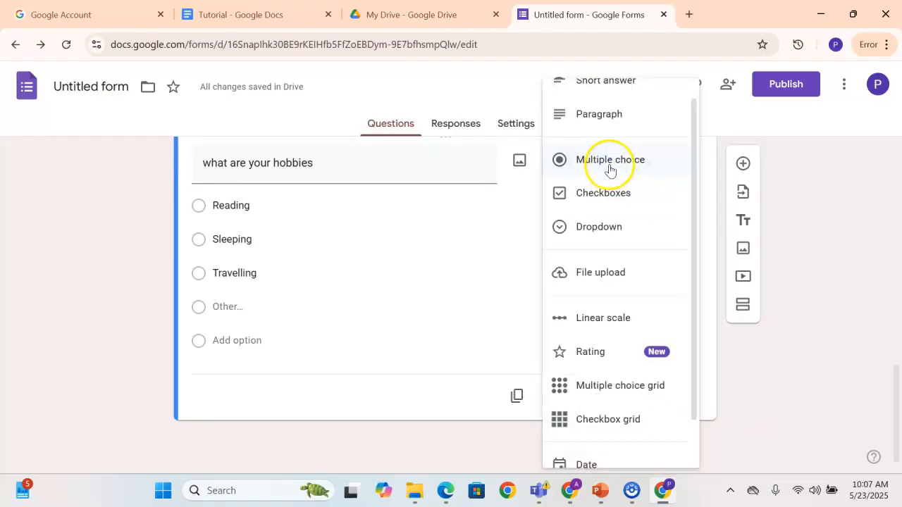
{"action": "left_click", "coordinate": [768, 349]}
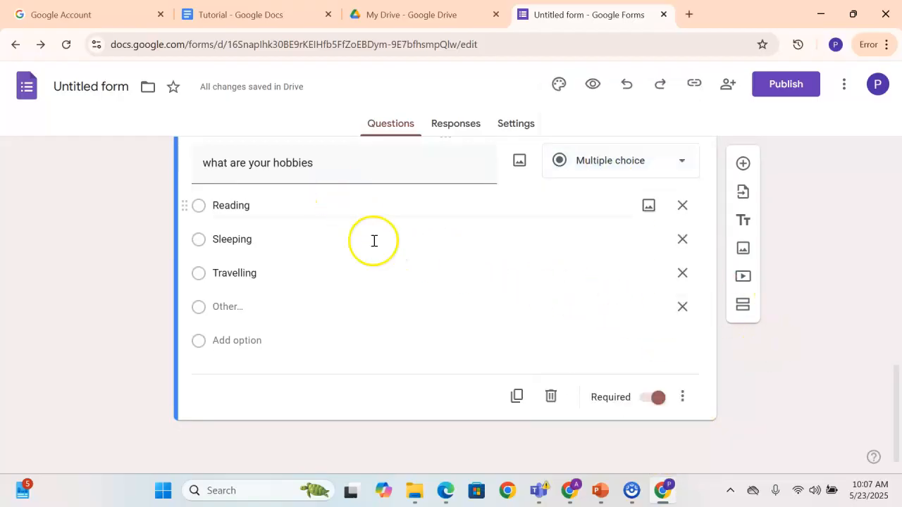
Duplicate the hobbies question and replace the copy's title with a new one beginning with "What"
{"action": "left_click", "coordinate": [517, 396]}
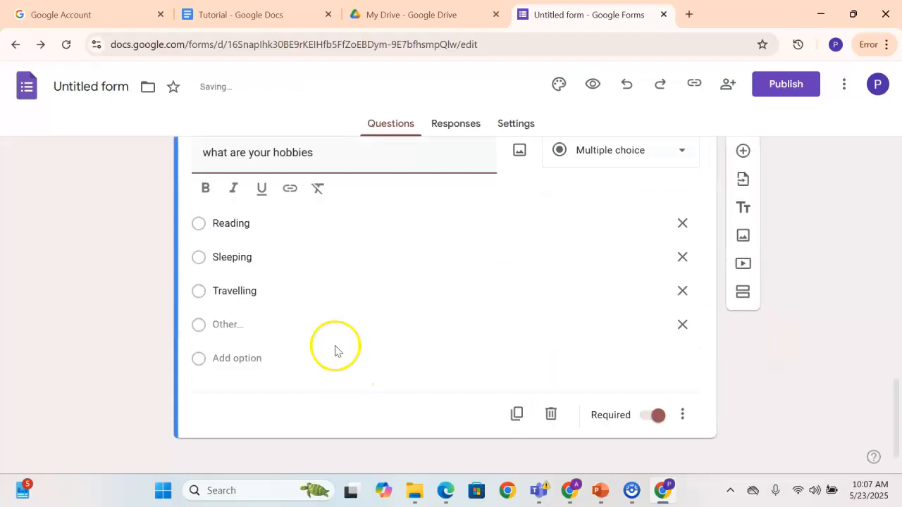
{"action": "left_click", "coordinate": [310, 153]}
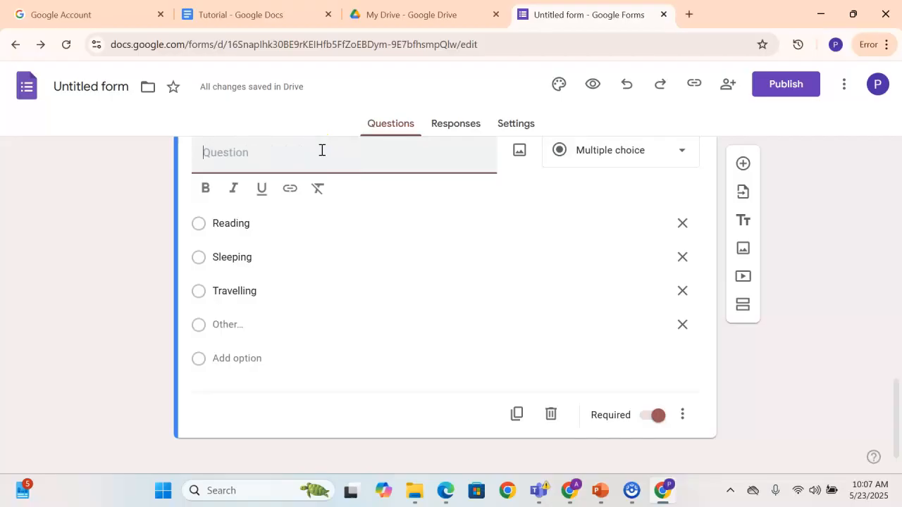
{"action": "type", "text": "What is Your Gender"}
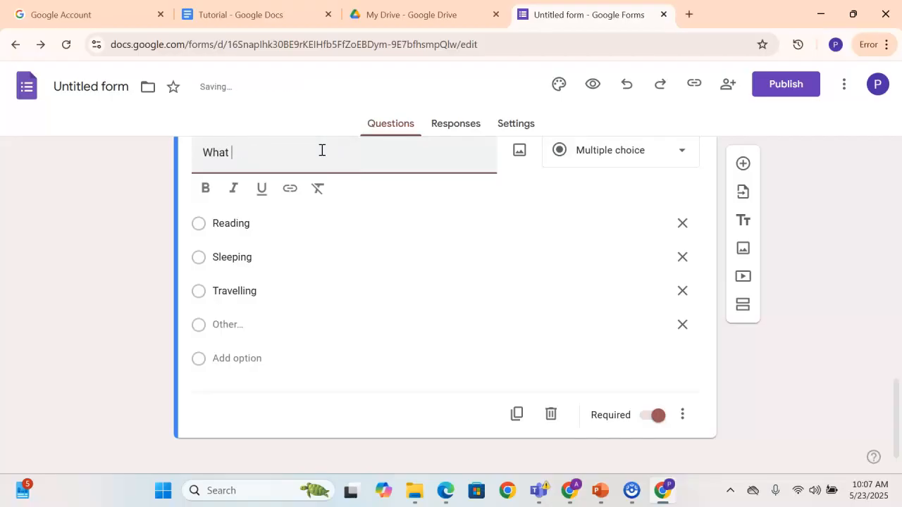
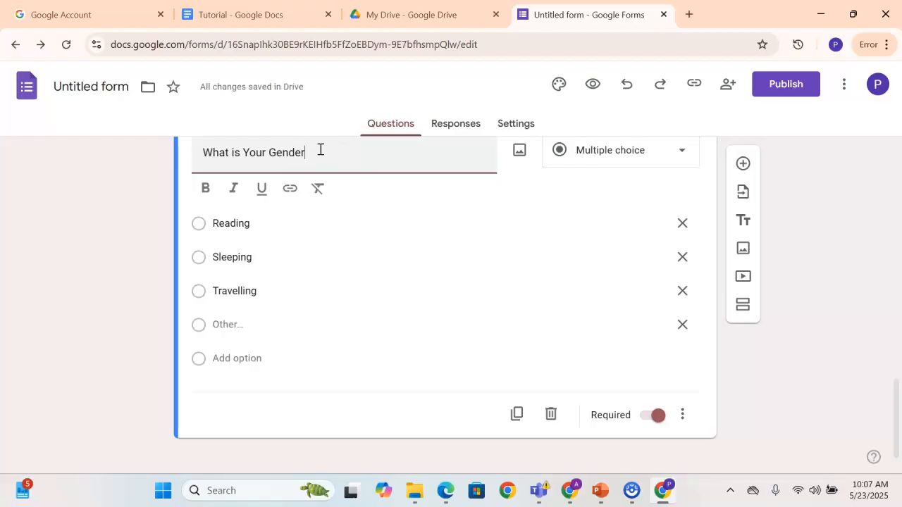
Change the "What is Your Gender" question's type to Checkboxes and remove every choice except "Sleeping"
{"action": "left_click", "coordinate": [608, 161]}
{"action": "left_click", "coordinate": [604, 183]}
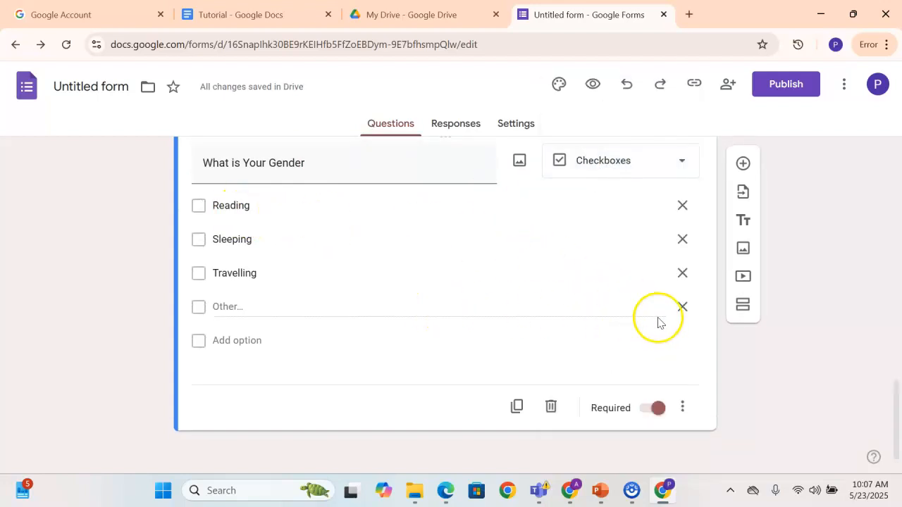
{"action": "left_click", "coordinate": [683, 307]}
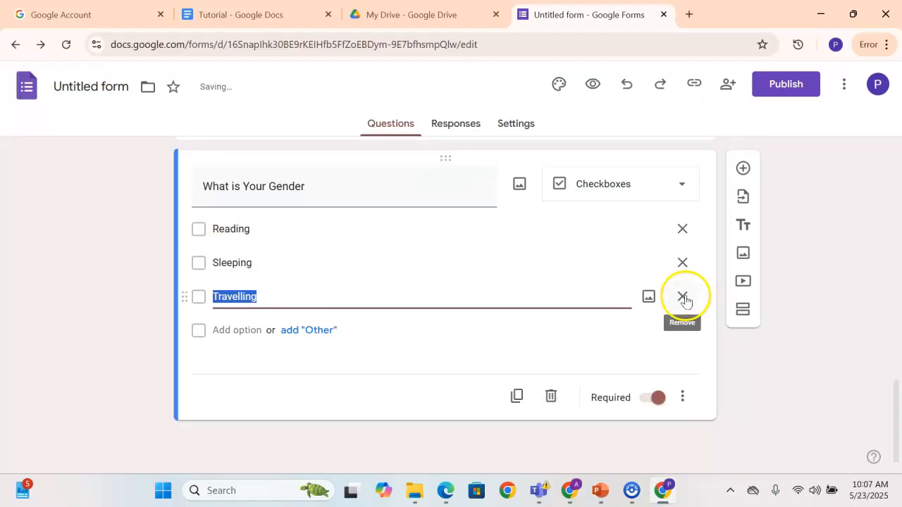
{"action": "left_click", "coordinate": [683, 299]}
{"action": "left_click", "coordinate": [682, 262]}
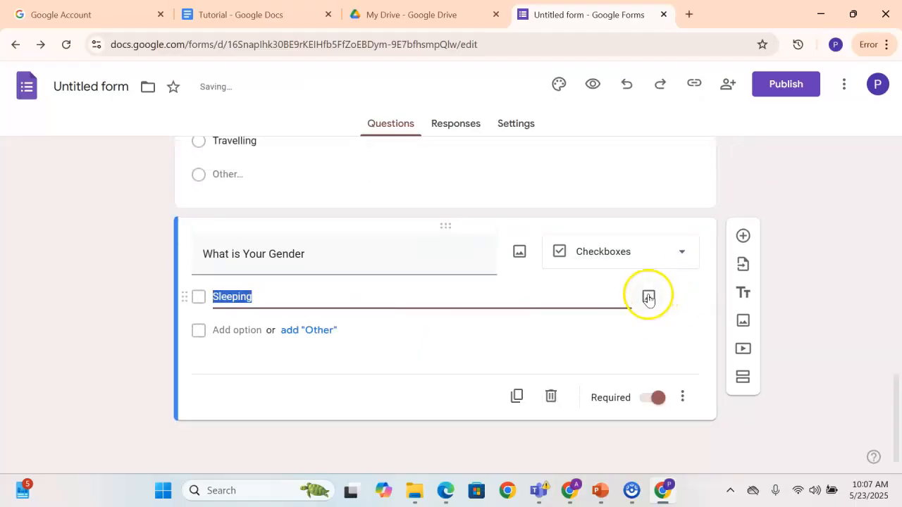
Try the Multiple choice type on the gender question and return it to Checkboxes
{"action": "left_click", "coordinate": [583, 257]}
{"action": "left_click", "coordinate": [579, 179]}
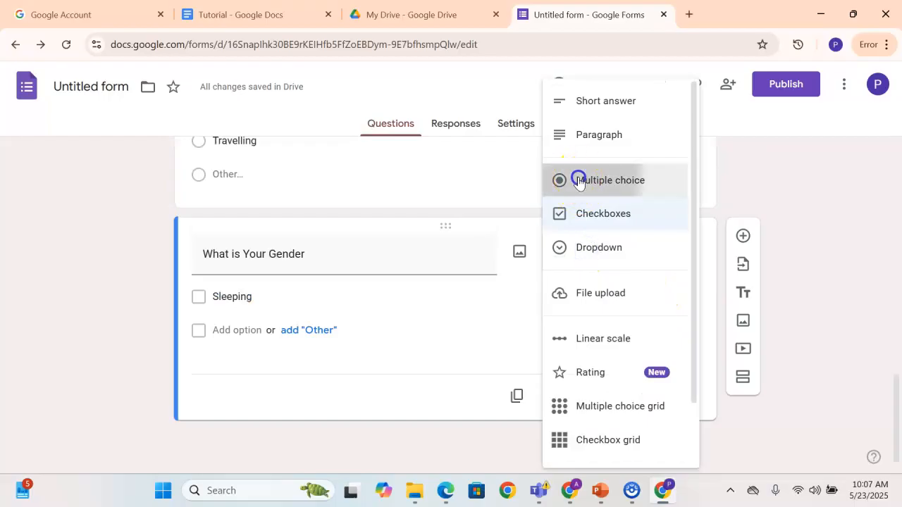
{"action": "left_click", "coordinate": [600, 263]}
{"action": "left_click", "coordinate": [594, 223]}
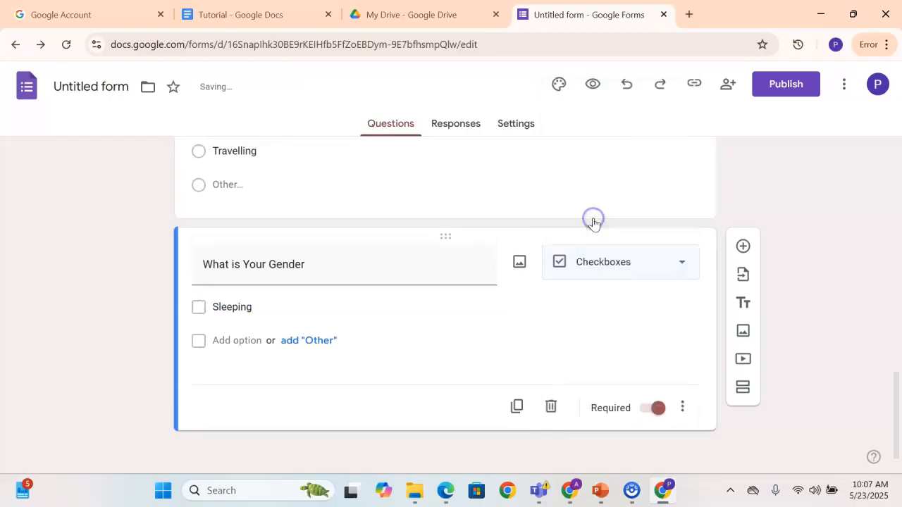
Replace the gender question's "Sleeping" option with "Female", and add an "Other" choice and the suggested "Male" option
{"action": "left_click", "coordinate": [255, 309]}
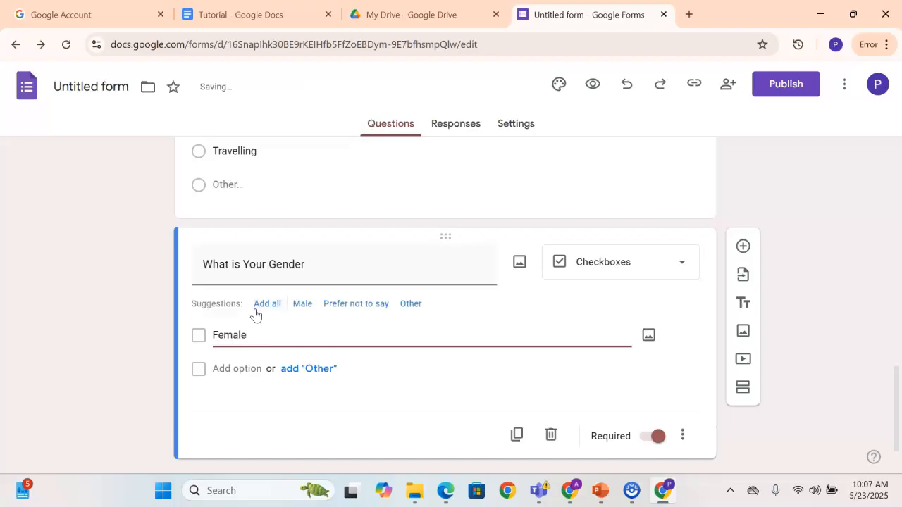
{"action": "left_click", "coordinate": [293, 370]}
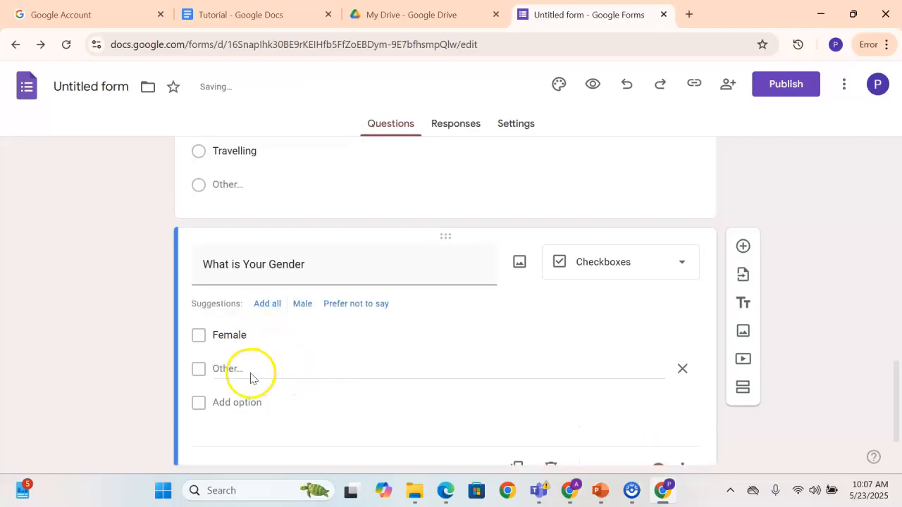
{"action": "left_click", "coordinate": [297, 308]}
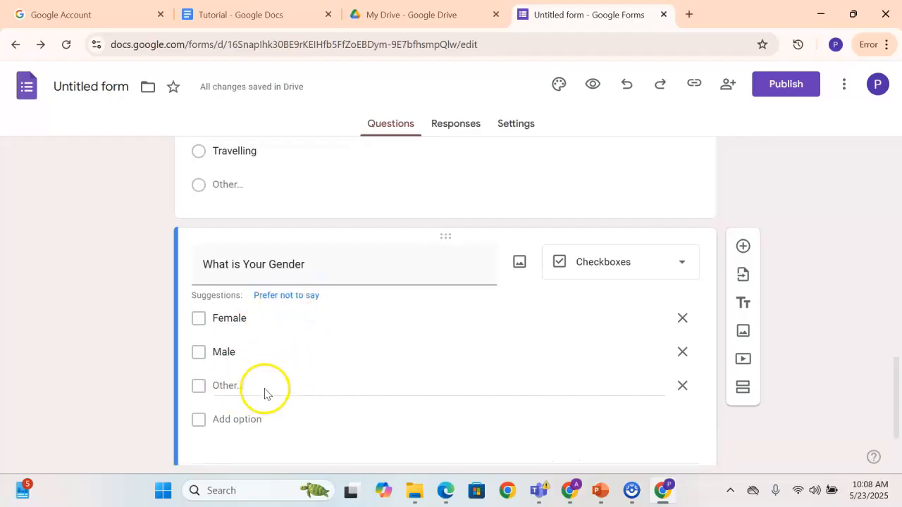
Remove the "Other" choice from the gender question
{"action": "scroll", "coordinate": [266, 386], "scroll_direction": "up", "scroll_amount": 2}
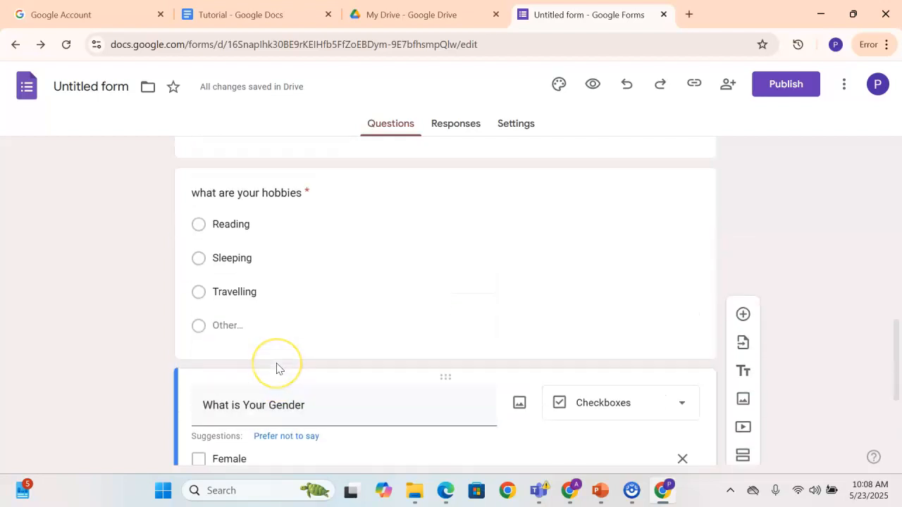
{"action": "scroll", "coordinate": [279, 352], "scroll_direction": "down", "scroll_amount": 3}
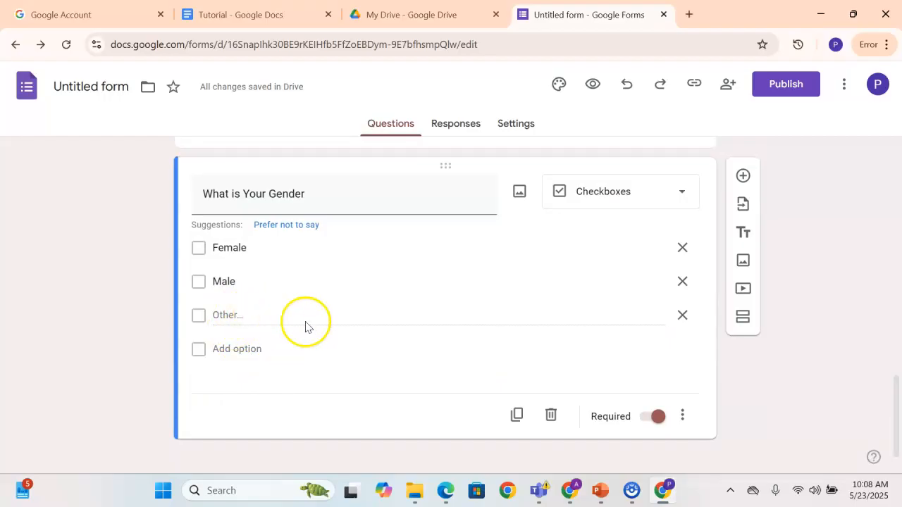
{"action": "left_click", "coordinate": [688, 318]}
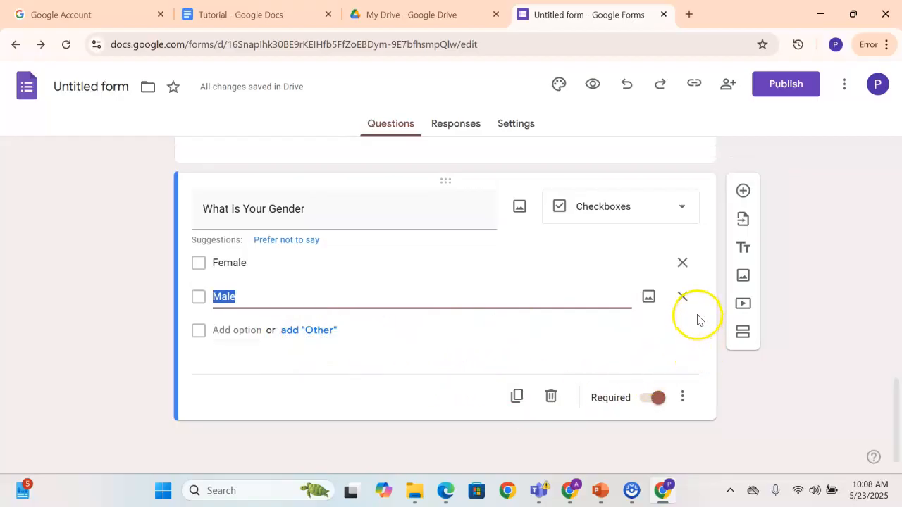
Add a Dropdown question titled "Favorite colour" below the gender question
{"action": "scroll", "coordinate": [285, 278], "scroll_direction": "up", "scroll_amount": 1}
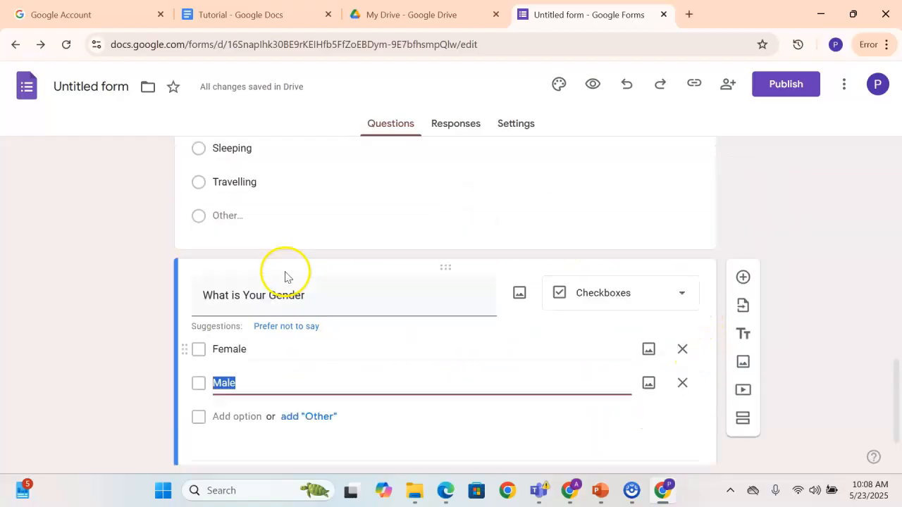
{"action": "scroll", "coordinate": [286, 276], "scroll_direction": "up", "scroll_amount": 2}
{"action": "scroll", "coordinate": [286, 271], "scroll_direction": "down", "scroll_amount": 3}
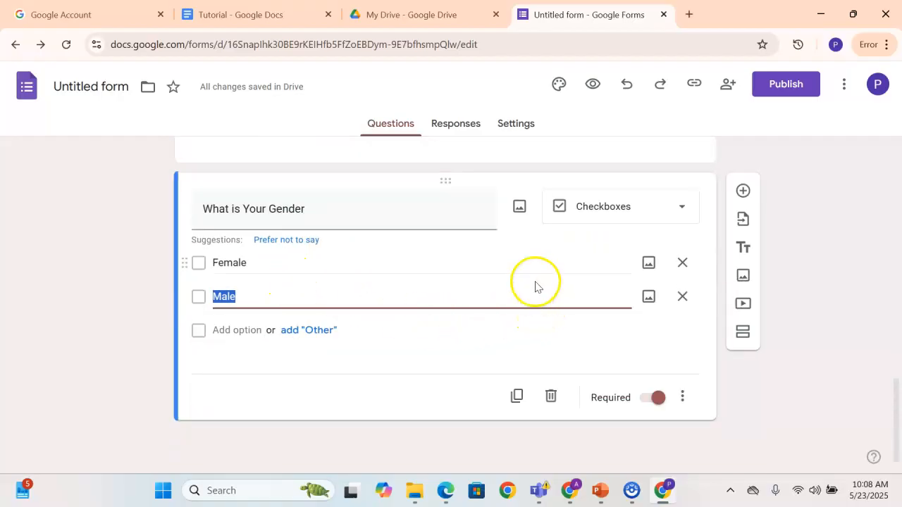
{"action": "left_click", "coordinate": [742, 192]}
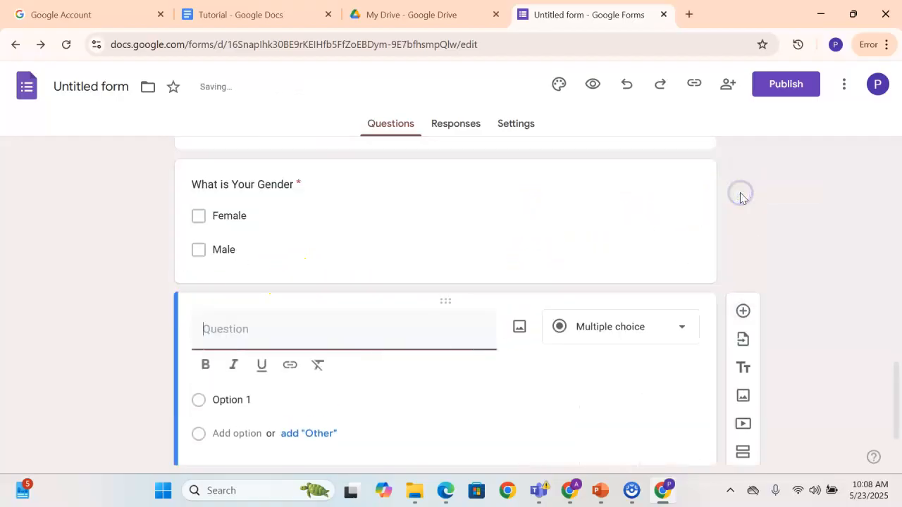
{"action": "left_click", "coordinate": [603, 343]}
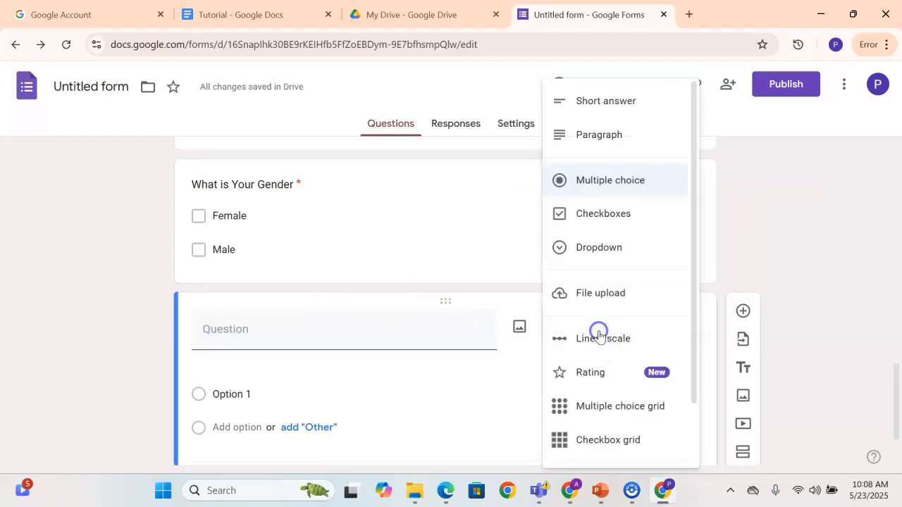
{"action": "left_click", "coordinate": [610, 254]}
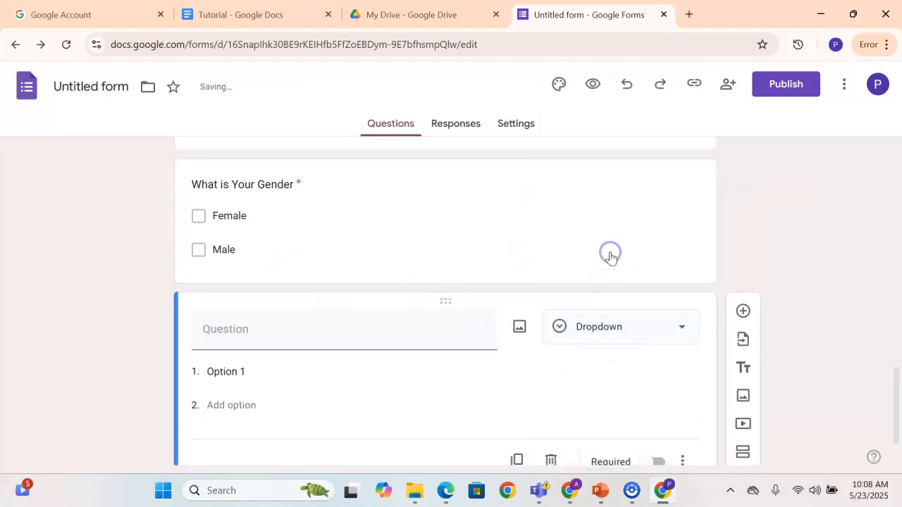
{"action": "left_click", "coordinate": [334, 338]}
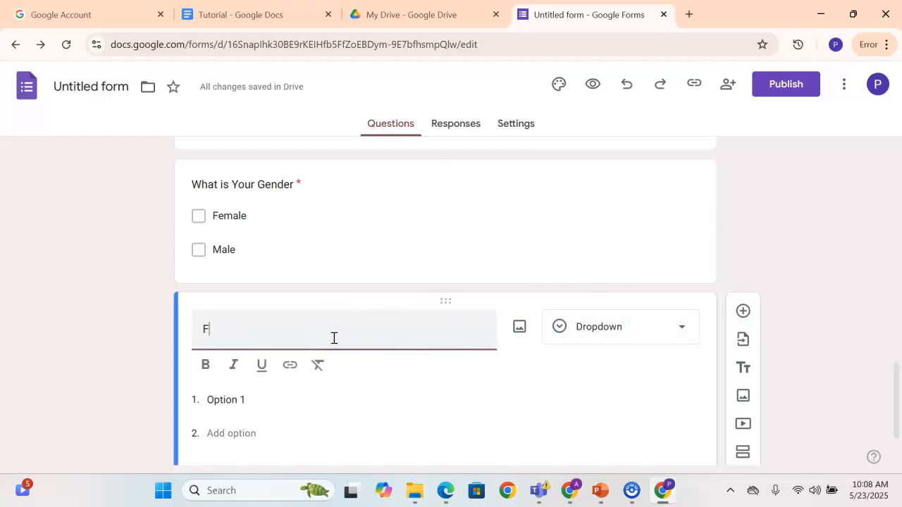
{"action": "type", "text": "Favoerite colour"}
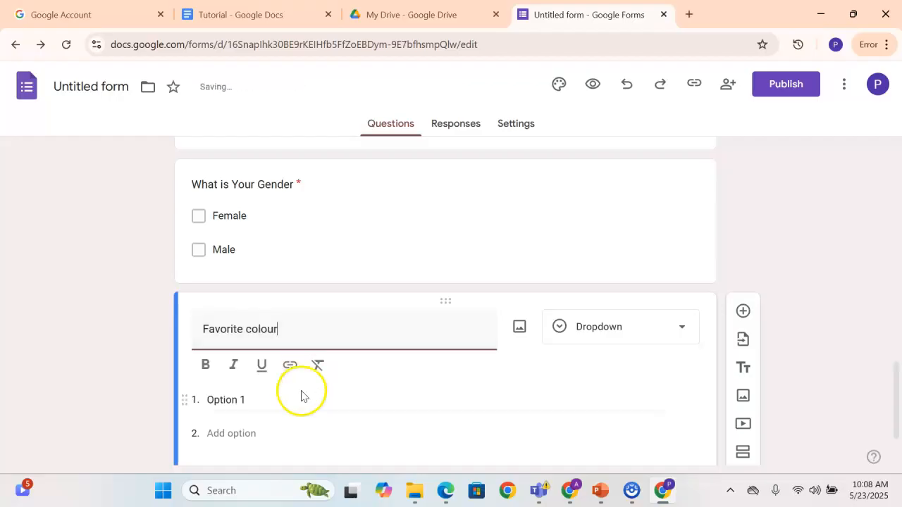
Enter "black", "White" and "Green" as the options of the favorite colour question
{"action": "left_click", "coordinate": [251, 399]}
{"action": "key", "text": "BackSpace"}
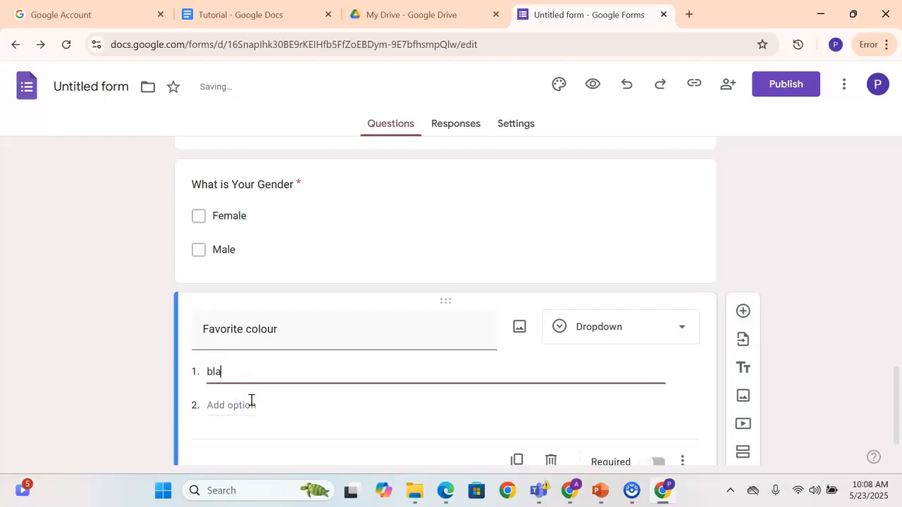
{"action": "type", "text": "black"}
{"action": "left_click", "coordinate": [252, 401]}
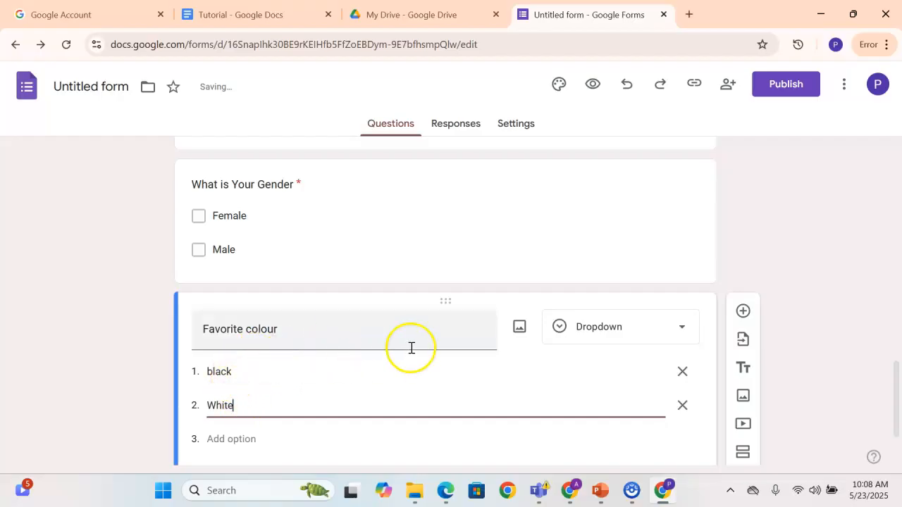
{"action": "left_click", "coordinate": [251, 438]}
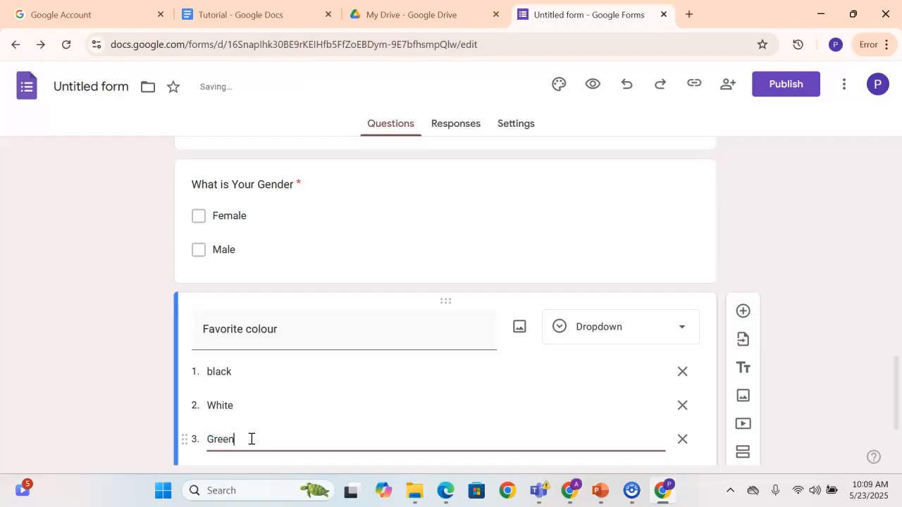
Add a new question titled "Kindly upload Resume here" after the favorite colour question
{"action": "scroll", "coordinate": [252, 436], "scroll_direction": "down", "scroll_amount": 2}
{"action": "left_click", "coordinate": [669, 196]}
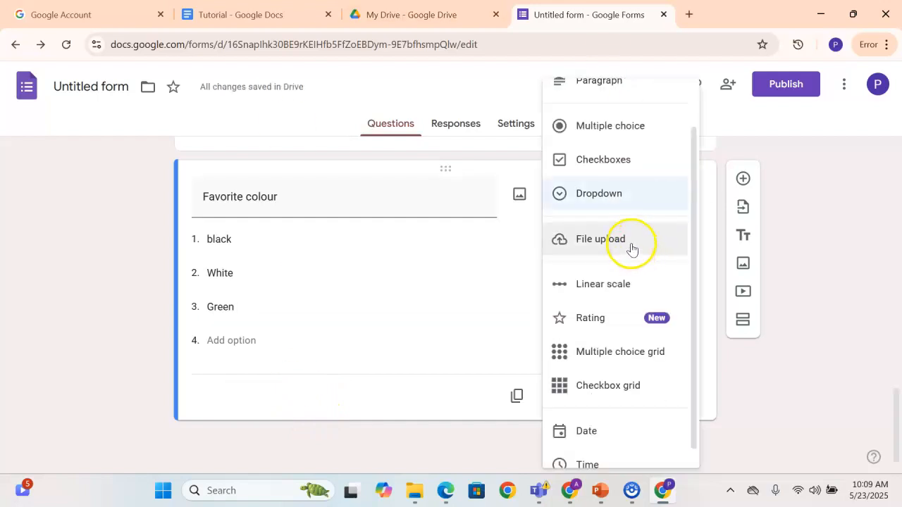
{"action": "left_click", "coordinate": [761, 362]}
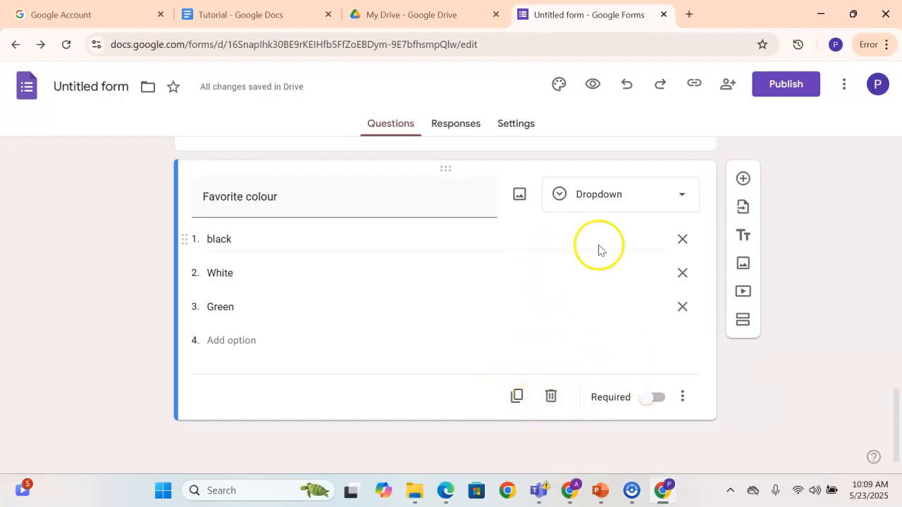
{"action": "left_click", "coordinate": [742, 179]}
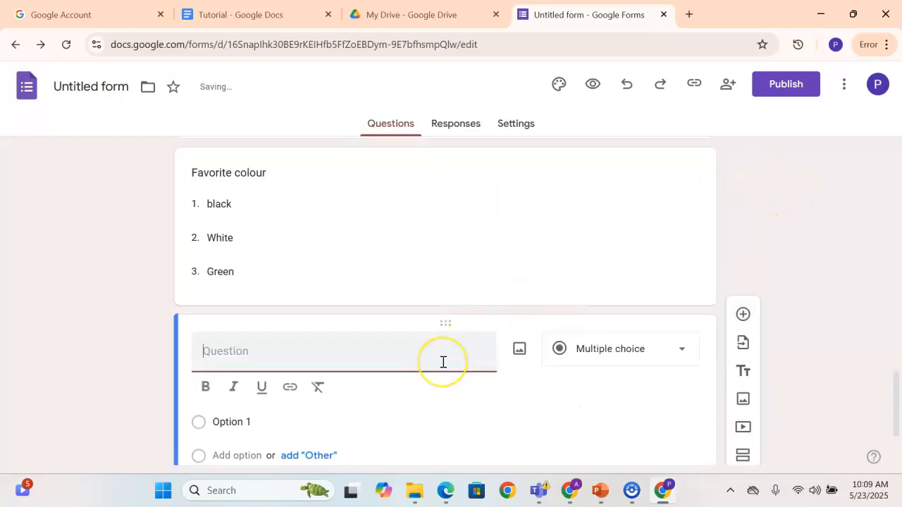
{"action": "type", "text": "Kindly upload Resume here"}
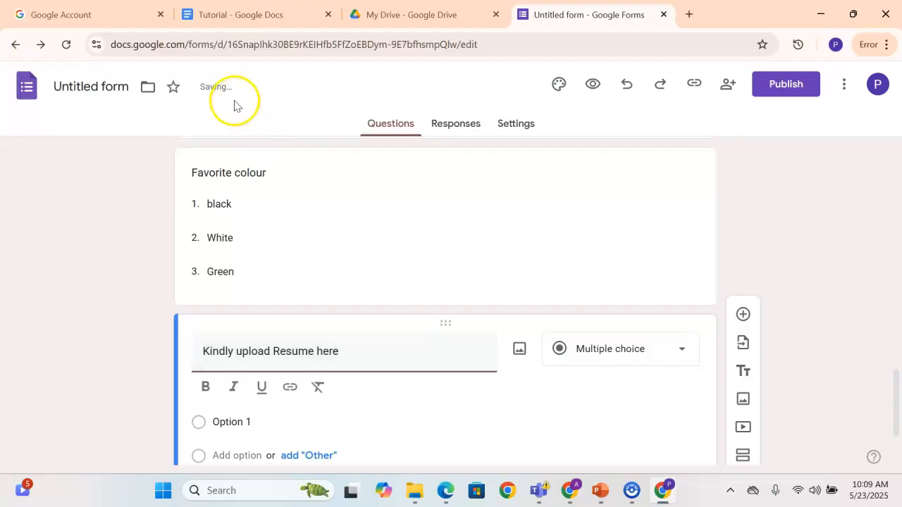
Change the resume question's type to File upload and allow respondents to upload files to Drive
{"action": "left_click", "coordinate": [550, 361]}
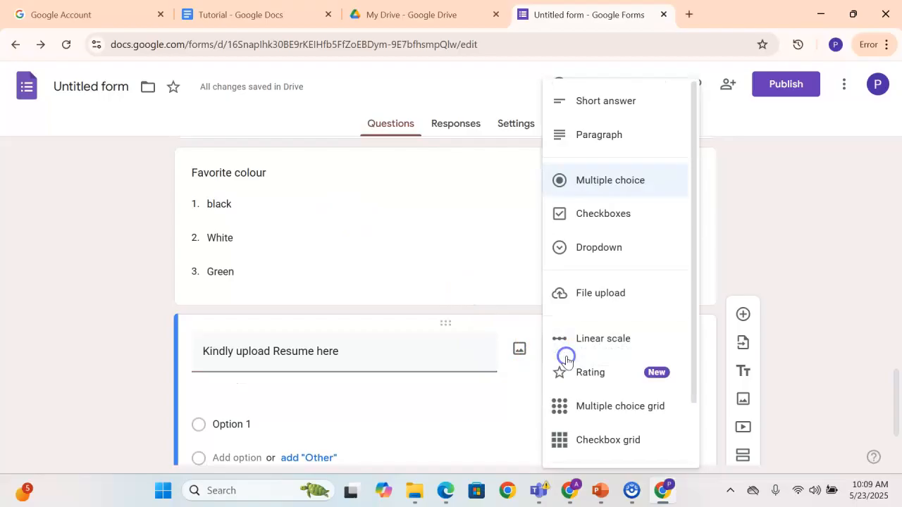
{"action": "left_click", "coordinate": [578, 292]}
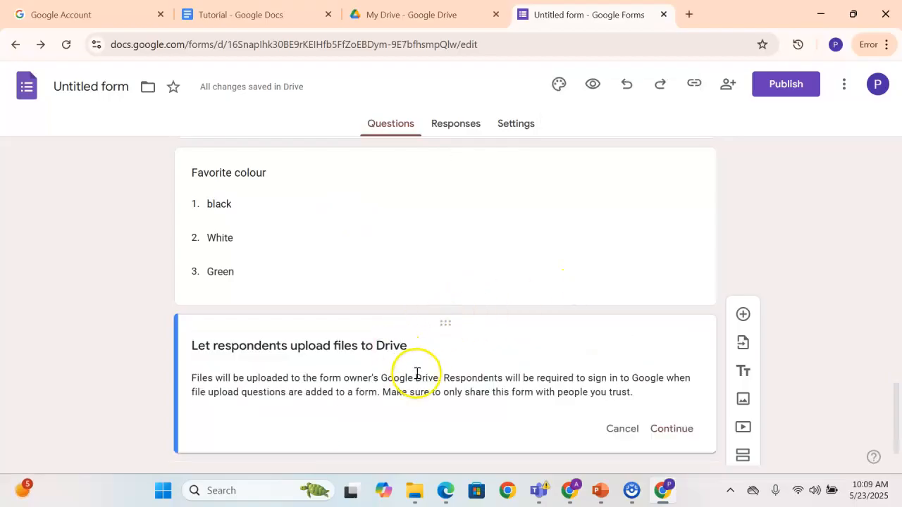
{"action": "scroll", "coordinate": [419, 374], "scroll_direction": "down", "scroll_amount": 1}
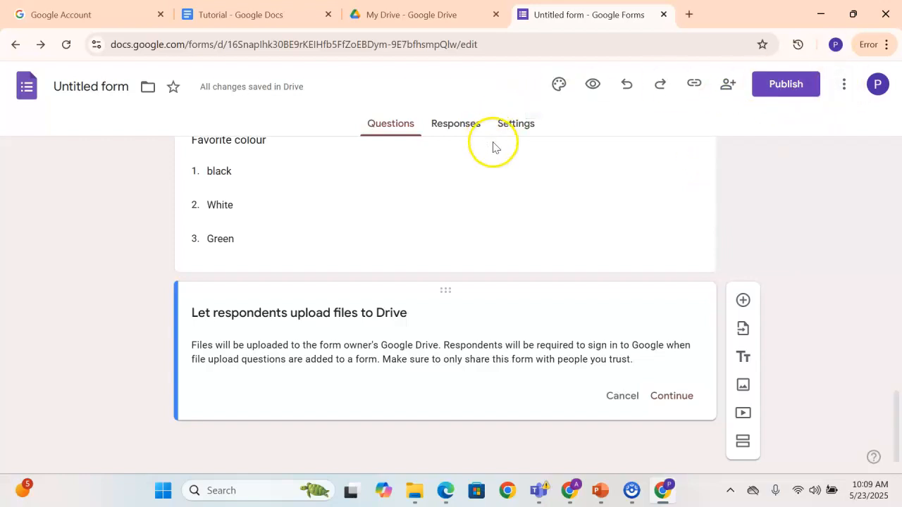
{"action": "left_click", "coordinate": [675, 398]}
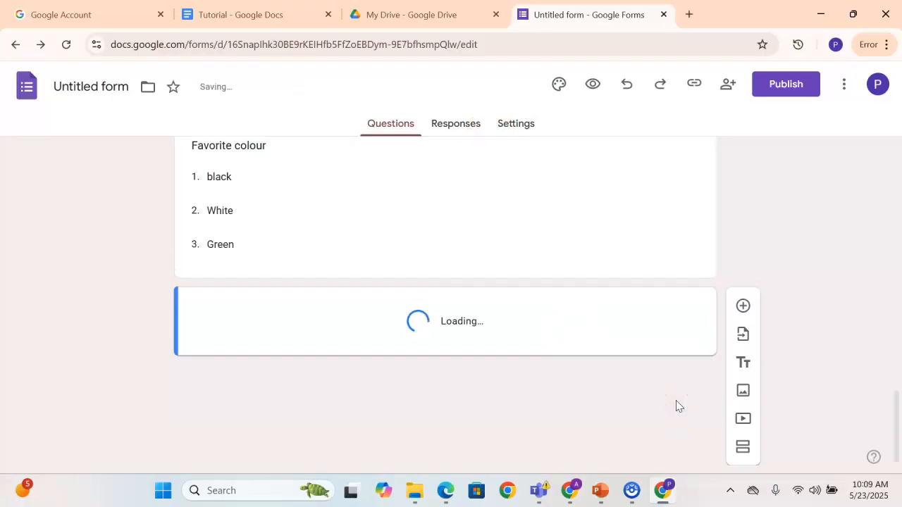
Set the resume upload's maximum file size to 10 MB and its maximum number of files to 1
{"action": "scroll", "coordinate": [450, 373], "scroll_direction": "down", "scroll_amount": 1}
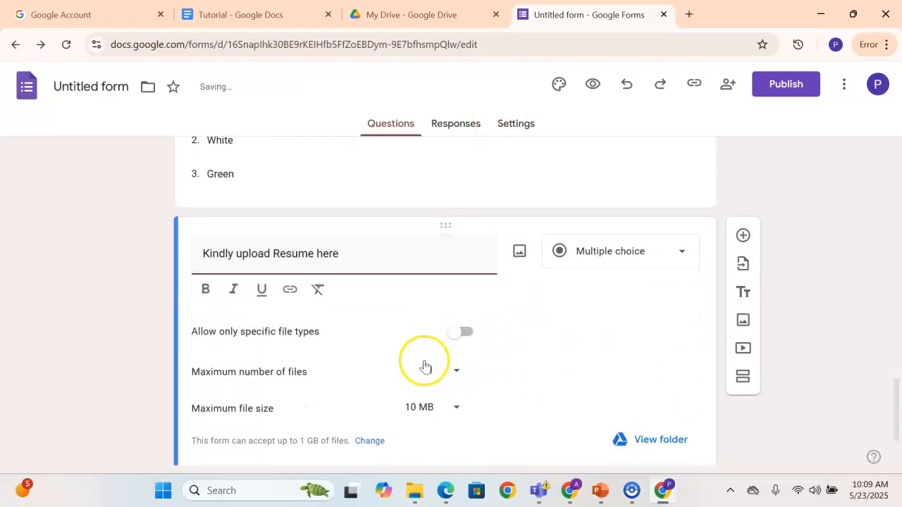
{"action": "scroll", "coordinate": [345, 341], "scroll_direction": "down", "scroll_amount": 1}
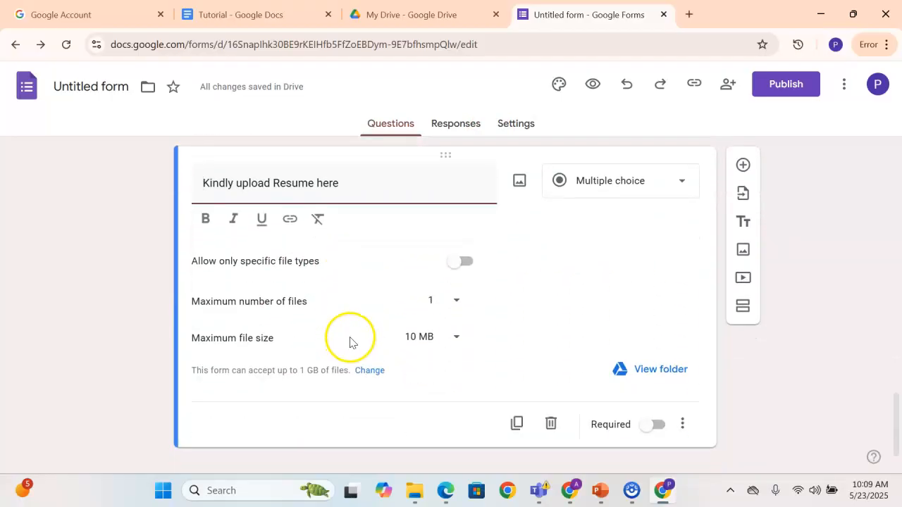
{"action": "left_click", "coordinate": [457, 338]}
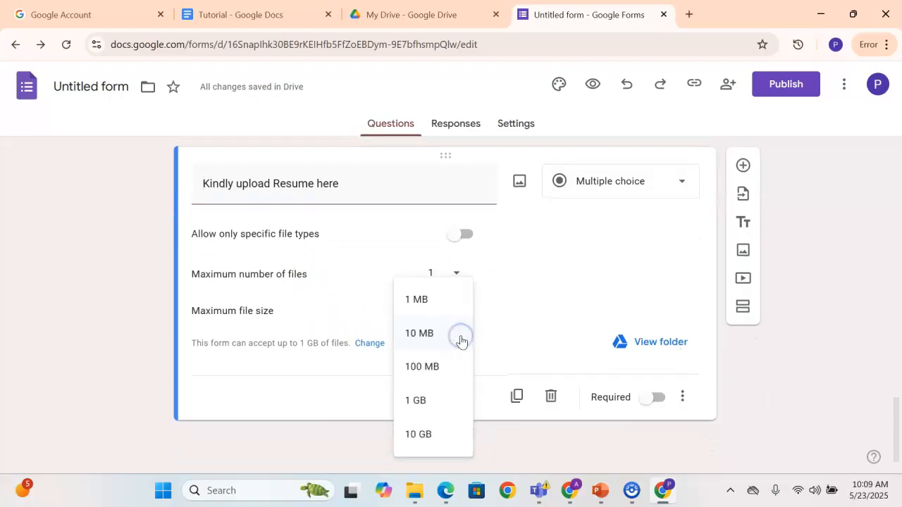
{"action": "left_click", "coordinate": [421, 337]}
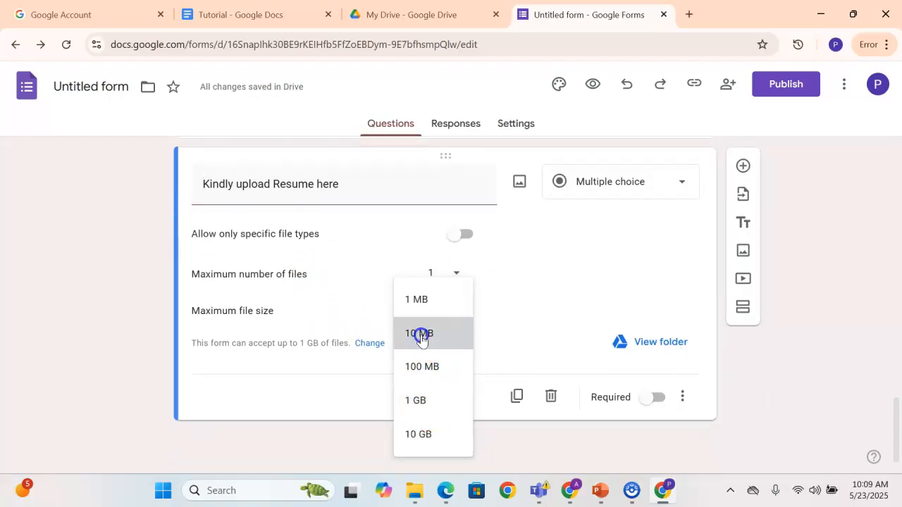
{"action": "left_click", "coordinate": [424, 319]}
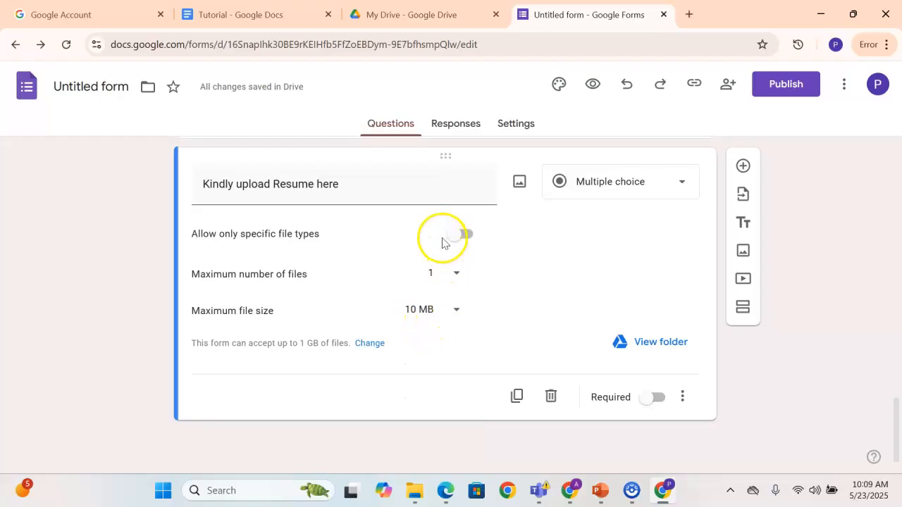
{"action": "left_click", "coordinate": [430, 275]}
{"action": "left_click", "coordinate": [434, 276]}
{"action": "left_click", "coordinate": [459, 235]}
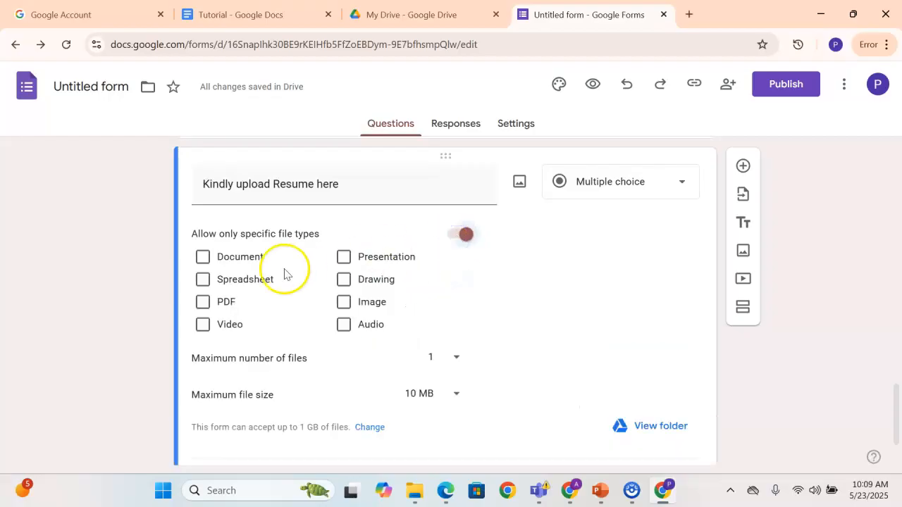
{"action": "left_click", "coordinate": [463, 234]}
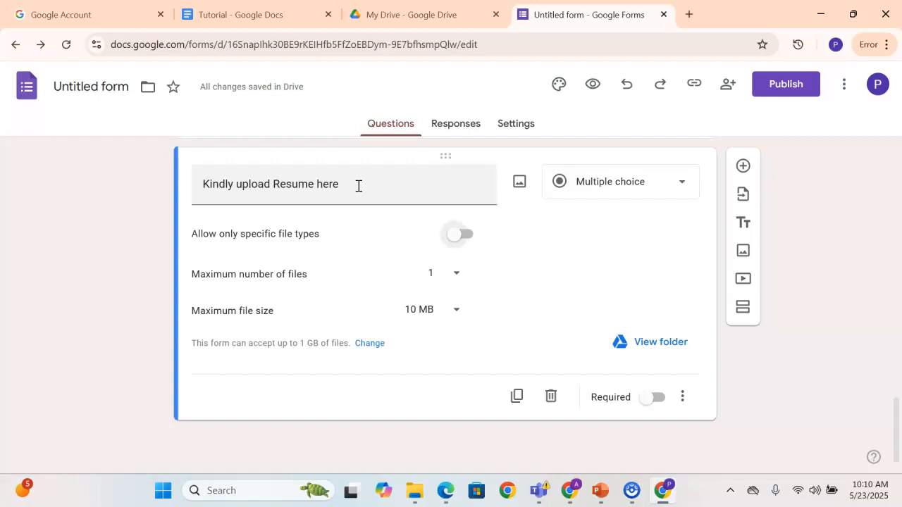
{"action": "left_click", "coordinate": [453, 313]}
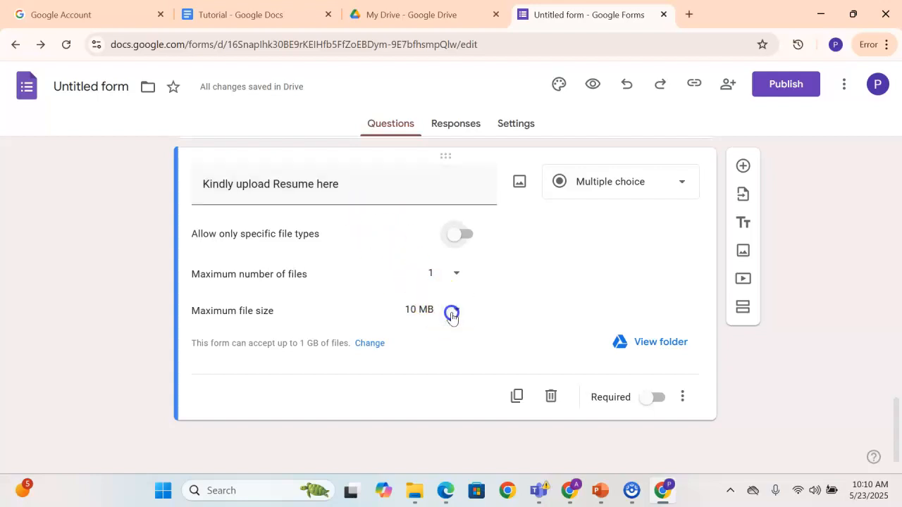
{"action": "left_click", "coordinate": [451, 311]}
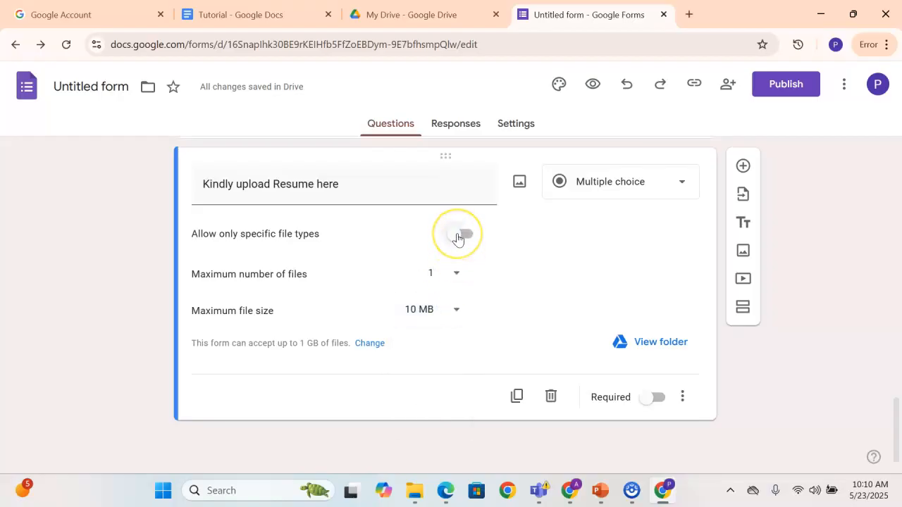
{"action": "left_click", "coordinate": [341, 185]}
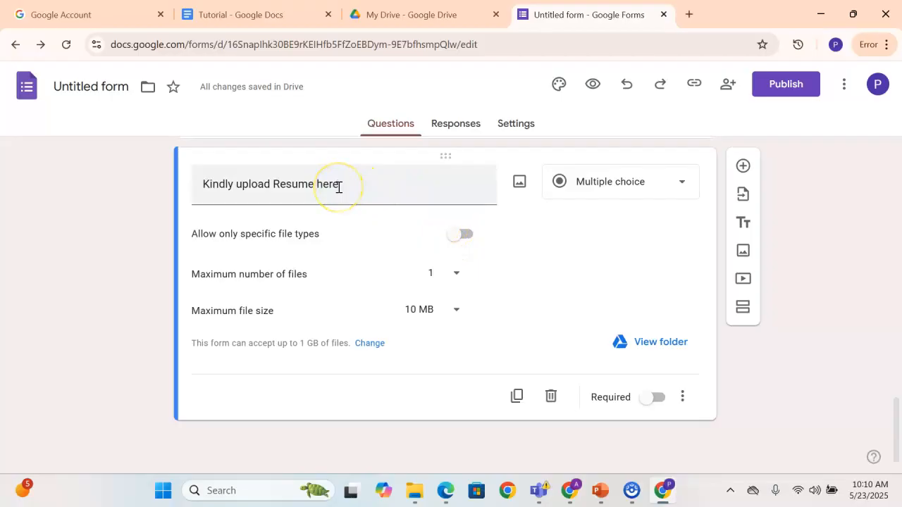
Restrict the resume upload to specific file types, allowing only Document and PDF
{"action": "left_click", "coordinate": [455, 235]}
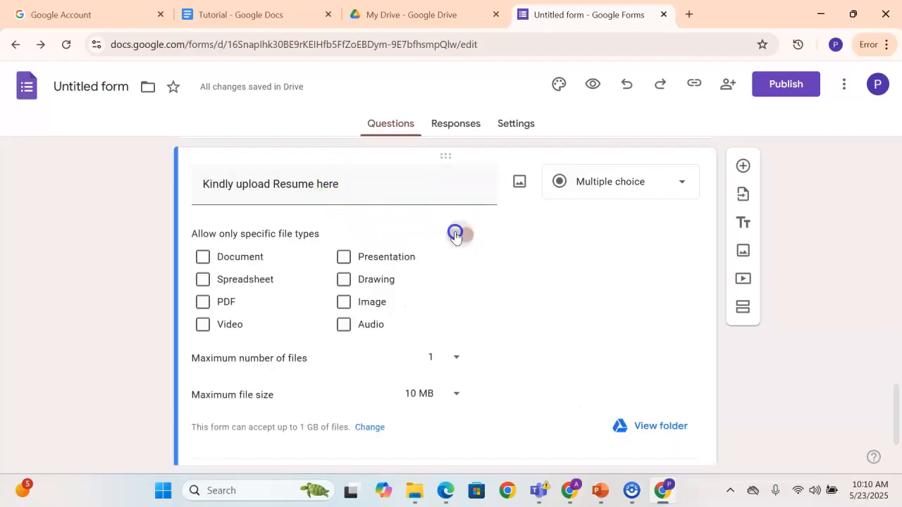
{"action": "left_click", "coordinate": [204, 304]}
{"action": "left_click", "coordinate": [203, 258]}
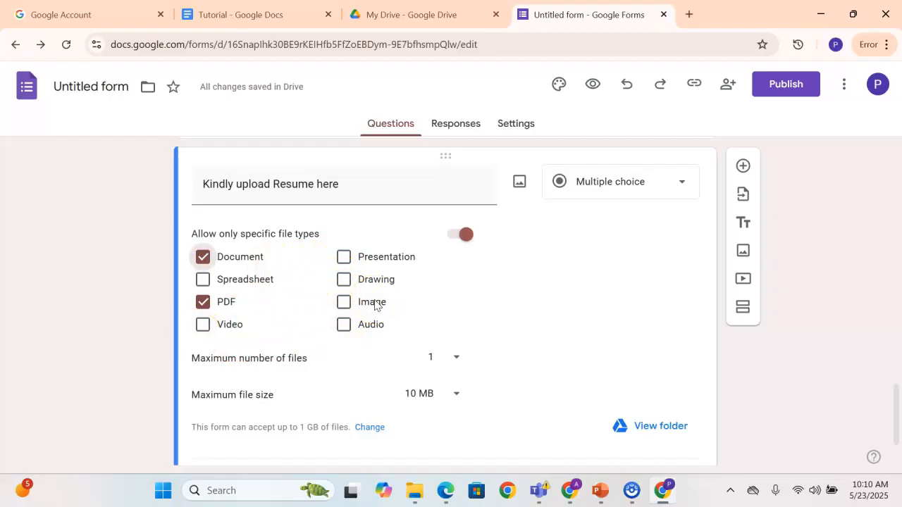
{"action": "left_click", "coordinate": [347, 305]}
{"action": "scroll", "coordinate": [620, 339], "scroll_direction": "down", "scroll_amount": 1}
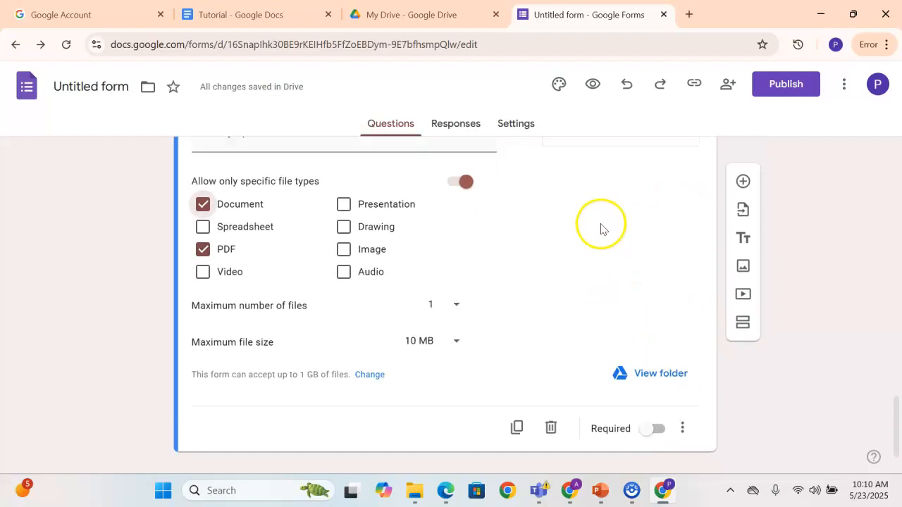
{"action": "scroll", "coordinate": [599, 225], "scroll_direction": "up", "scroll_amount": 2}
Set the resume question's type to File upload again and make the question required
{"action": "left_click", "coordinate": [613, 253]}
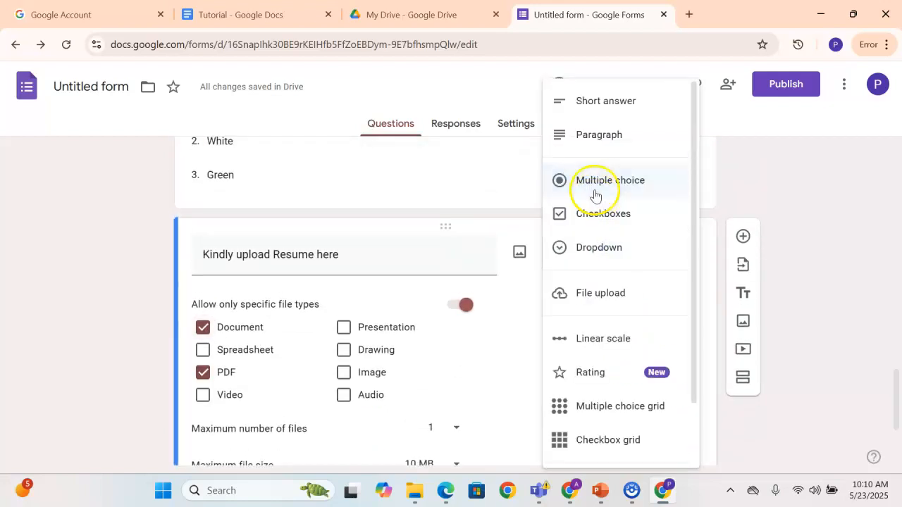
{"action": "left_click", "coordinate": [594, 295]}
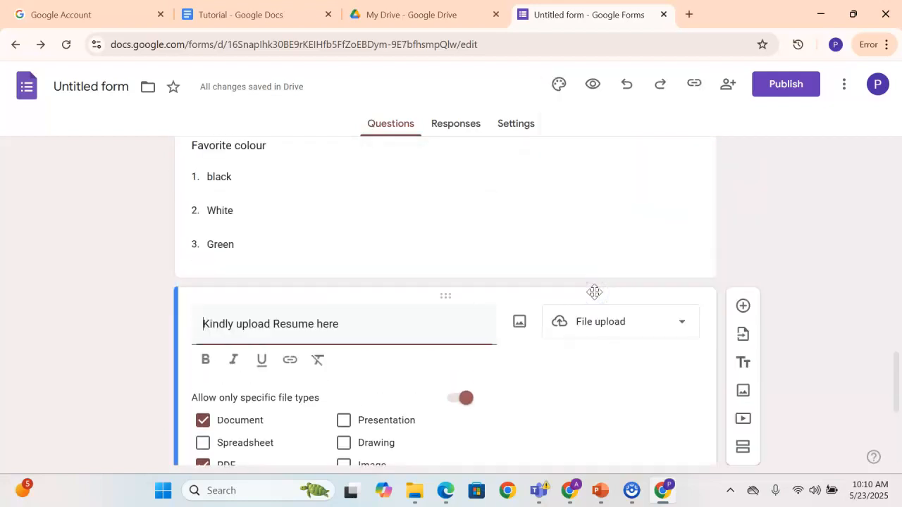
{"action": "scroll", "coordinate": [594, 292], "scroll_direction": "down", "scroll_amount": 3}
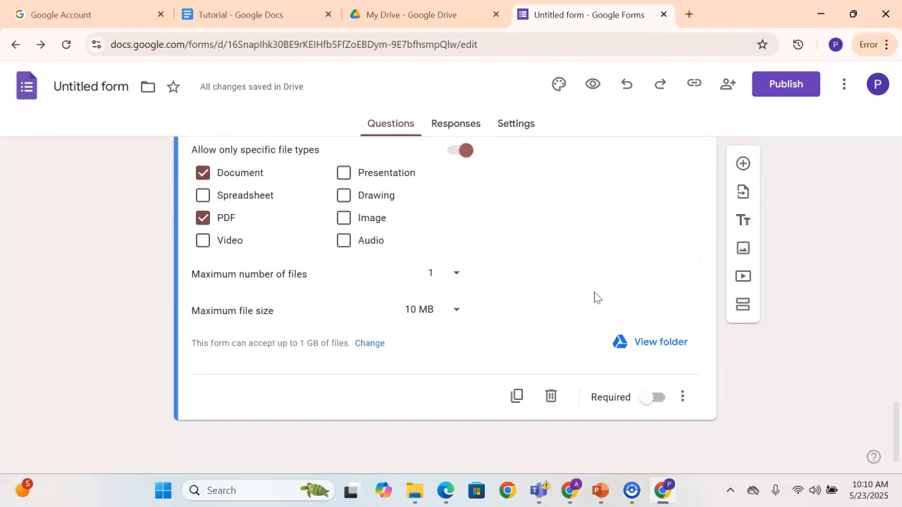
{"action": "left_click", "coordinate": [649, 399]}
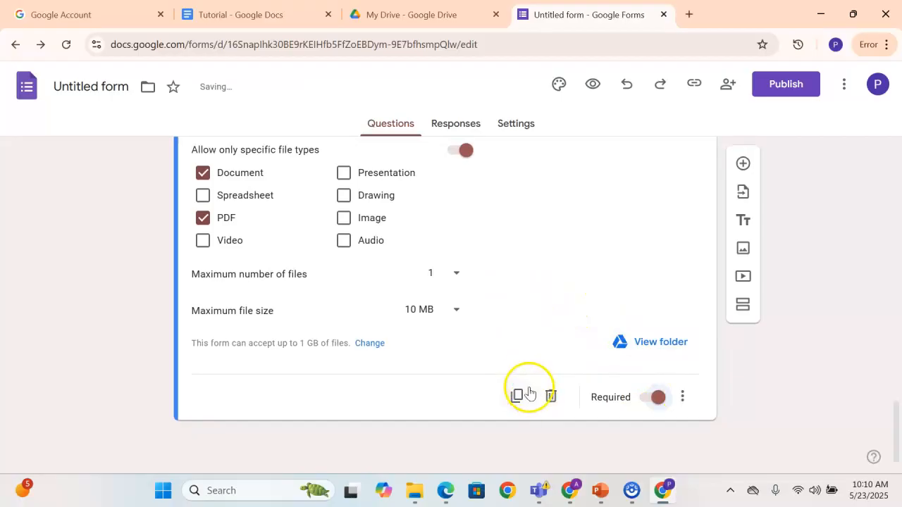
Add a Linear scale question titled "Communication Skills" after the resume upload question
{"action": "scroll", "coordinate": [525, 288], "scroll_direction": "up", "scroll_amount": 4}
{"action": "scroll", "coordinate": [525, 288], "scroll_direction": "down", "scroll_amount": 3}
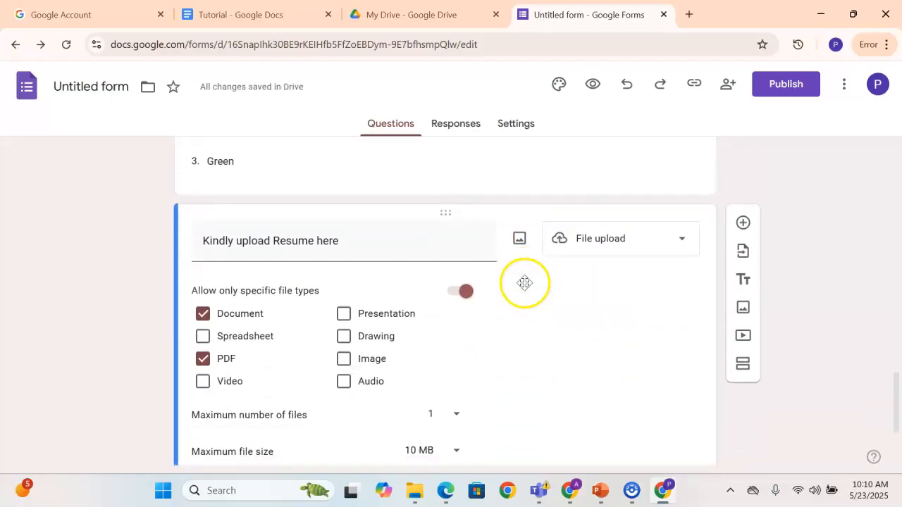
{"action": "scroll", "coordinate": [525, 288], "scroll_direction": "up", "scroll_amount": 1}
{"action": "scroll", "coordinate": [604, 249], "scroll_direction": "down", "scroll_amount": 3}
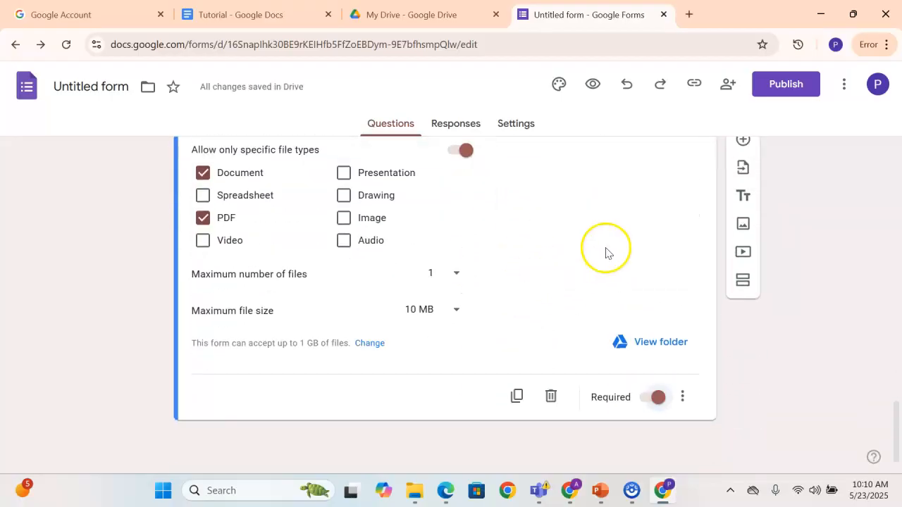
{"action": "scroll", "coordinate": [685, 287], "scroll_direction": "up", "scroll_amount": 3}
{"action": "left_click", "coordinate": [742, 294]}
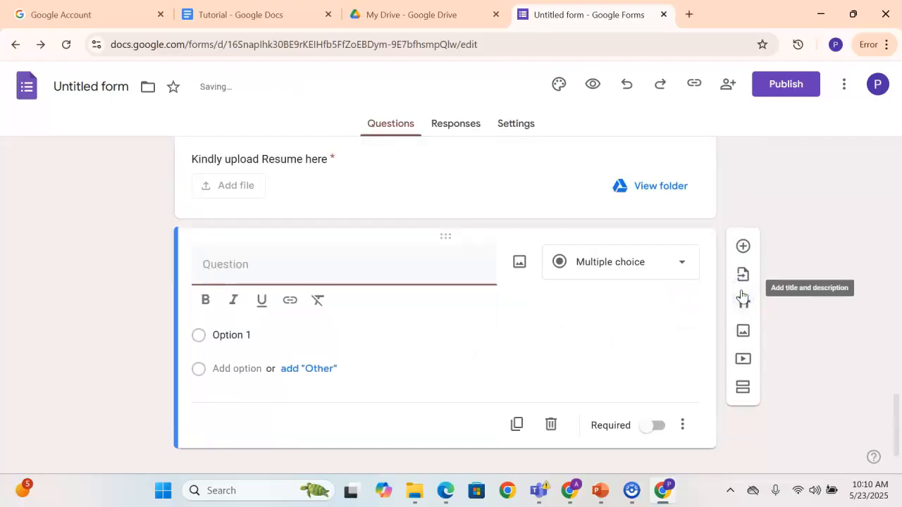
{"action": "left_click", "coordinate": [606, 264]}
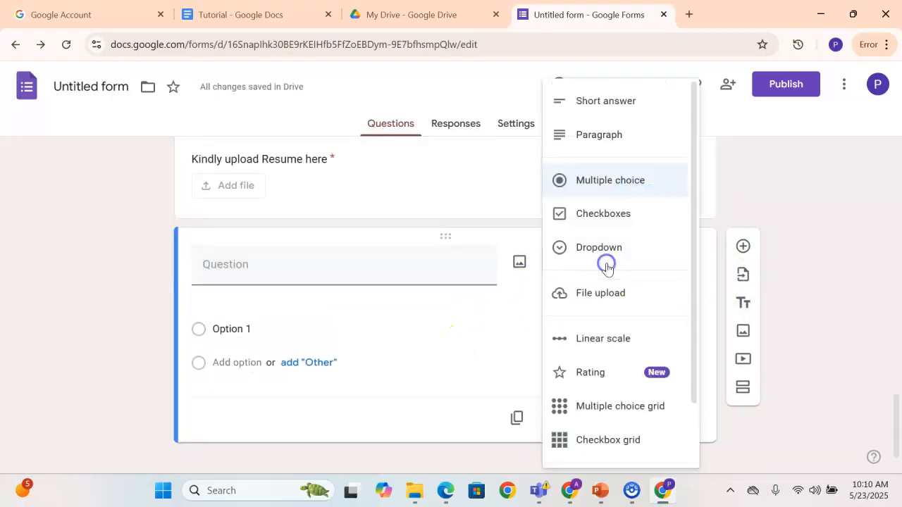
{"action": "left_click", "coordinate": [609, 340]}
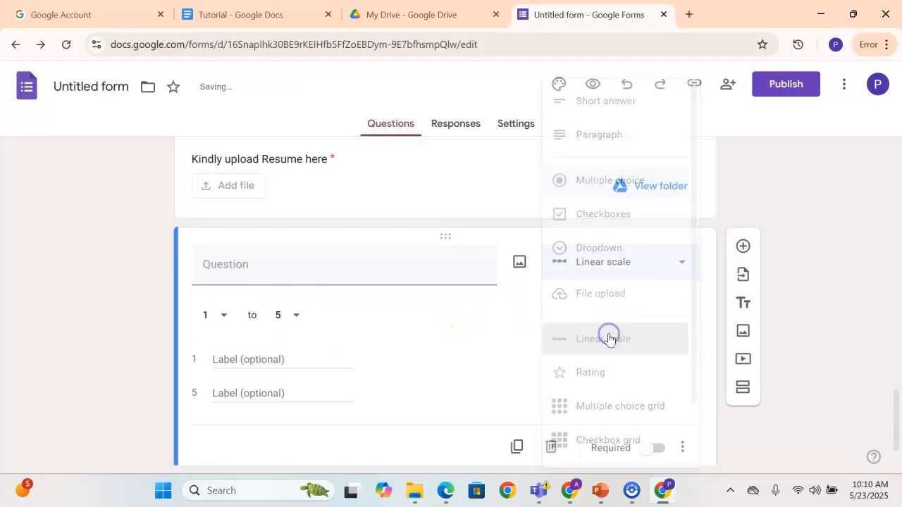
{"action": "left_click", "coordinate": [270, 272]}
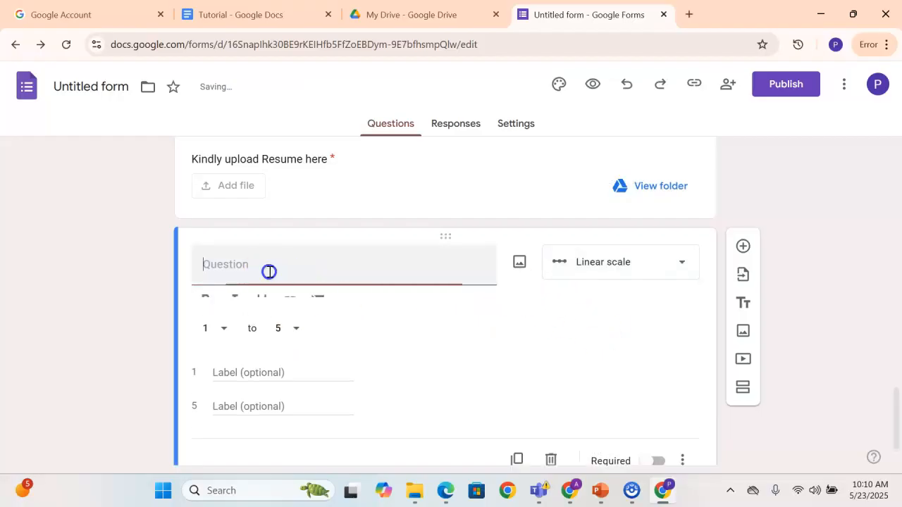
{"action": "key", "text": "BackSpace"}
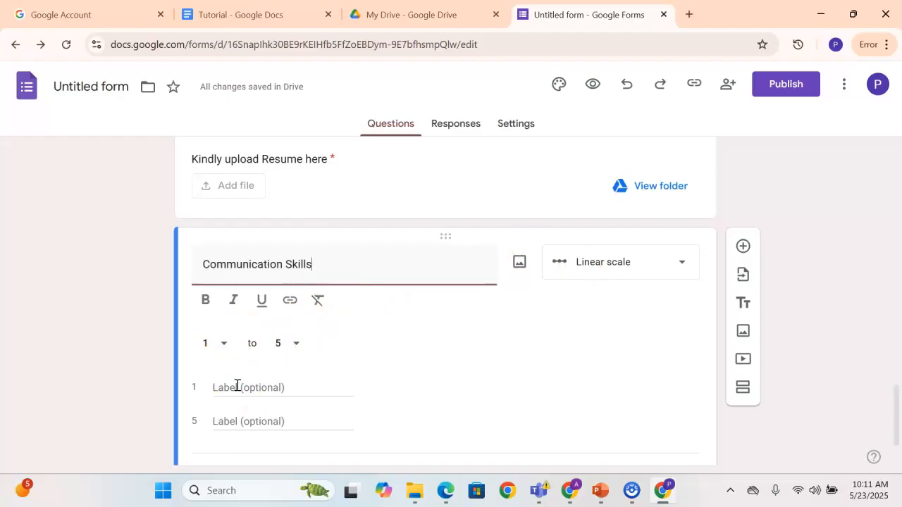
Label the communication scale's 1 as "Lowest" and 5 as "Highest", and make the question required
{"action": "left_click", "coordinate": [238, 386]}
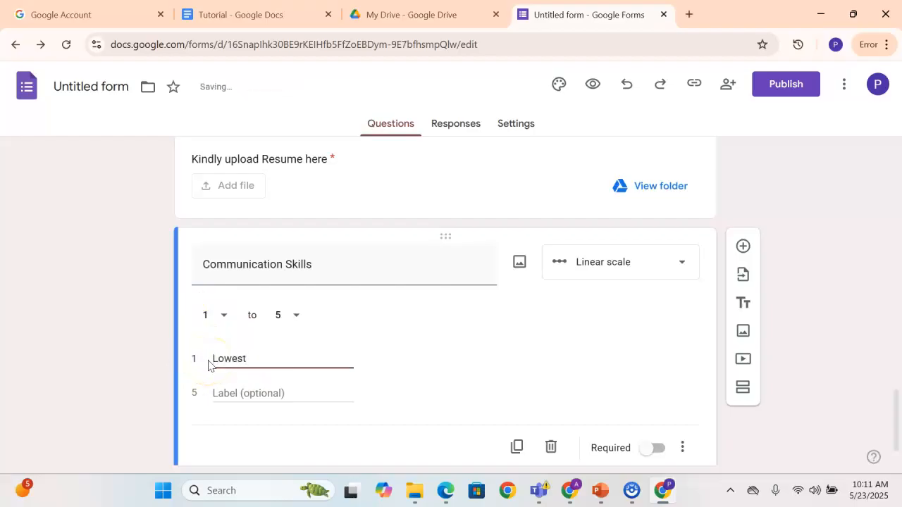
{"action": "left_click", "coordinate": [232, 389]}
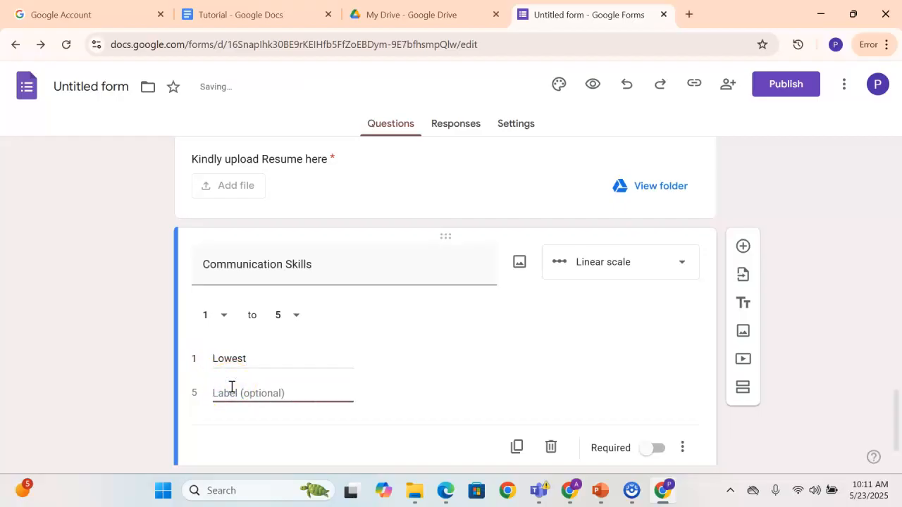
{"action": "type", "text": "Highest"}
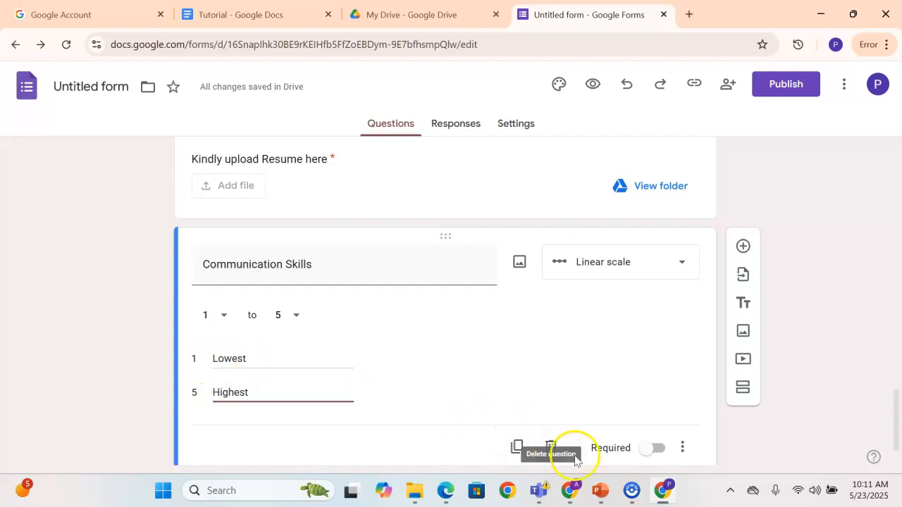
{"action": "left_click", "coordinate": [653, 448]}
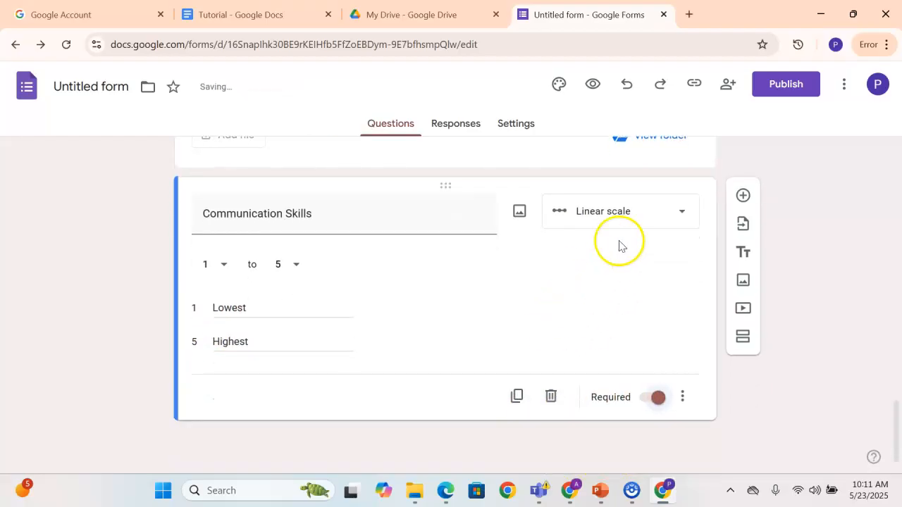
Add a new question after Communication Skills and try the Rating type with 10 star levels
{"action": "left_click", "coordinate": [742, 198]}
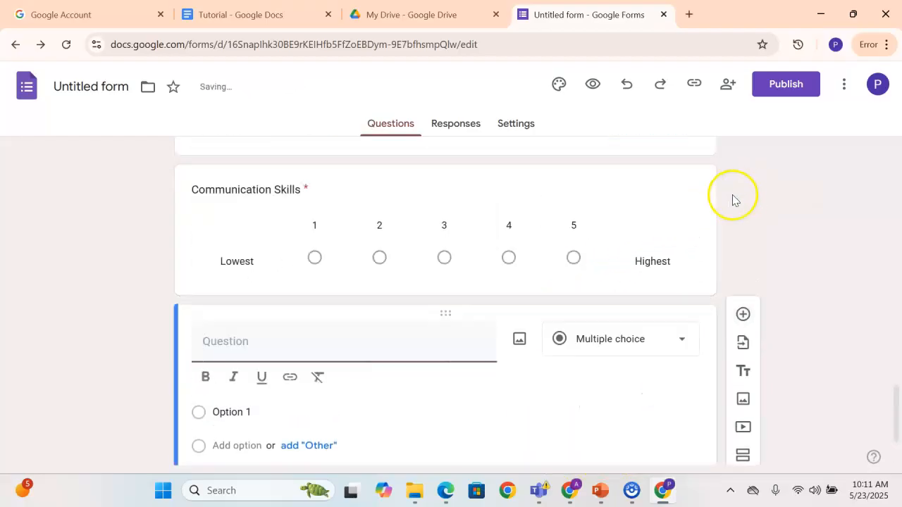
{"action": "scroll", "coordinate": [514, 294], "scroll_direction": "up", "scroll_amount": 5}
{"action": "scroll", "coordinate": [514, 294], "scroll_direction": "down", "scroll_amount": 3}
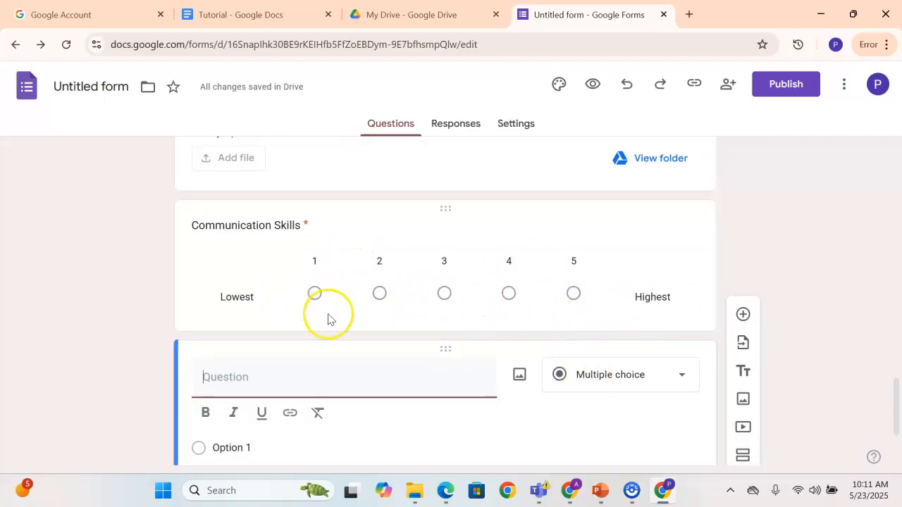
{"action": "left_click", "coordinate": [601, 390]}
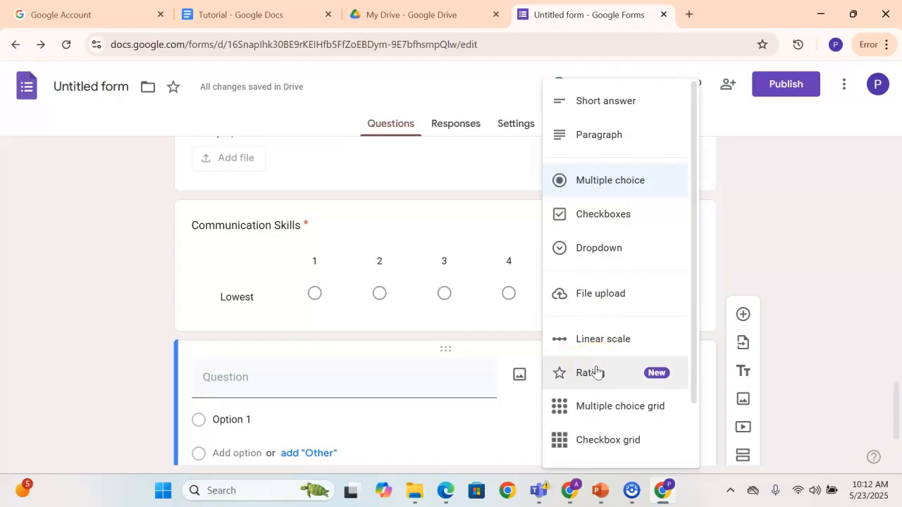
{"action": "left_click", "coordinate": [595, 374]}
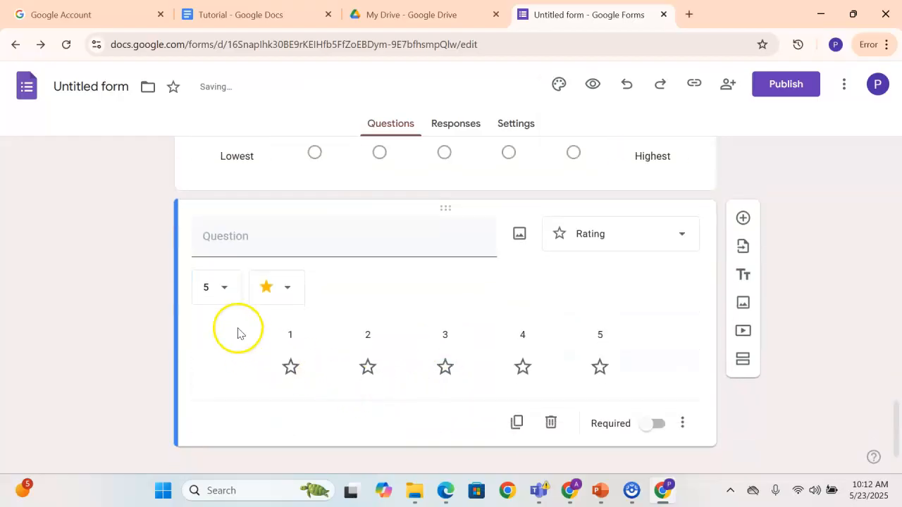
{"action": "left_click", "coordinate": [222, 286]}
{"action": "left_click", "coordinate": [208, 434]}
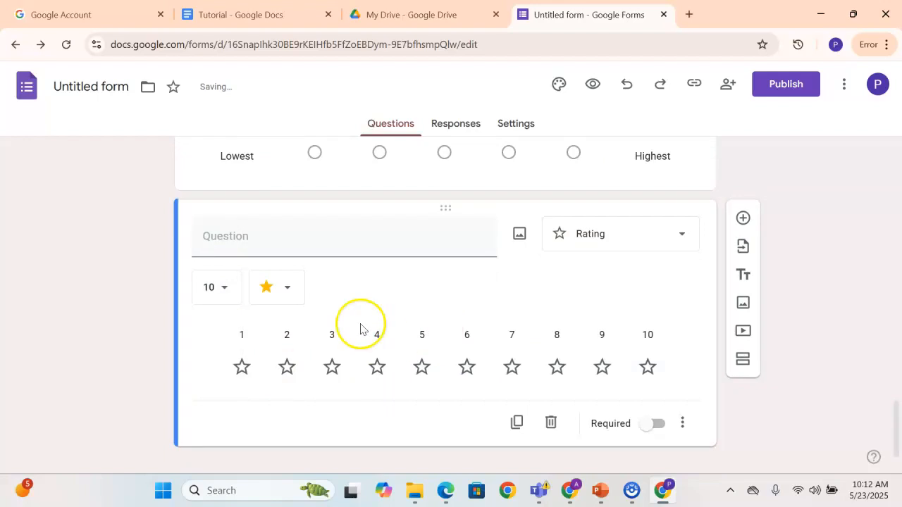
{"action": "left_click", "coordinate": [468, 370]}
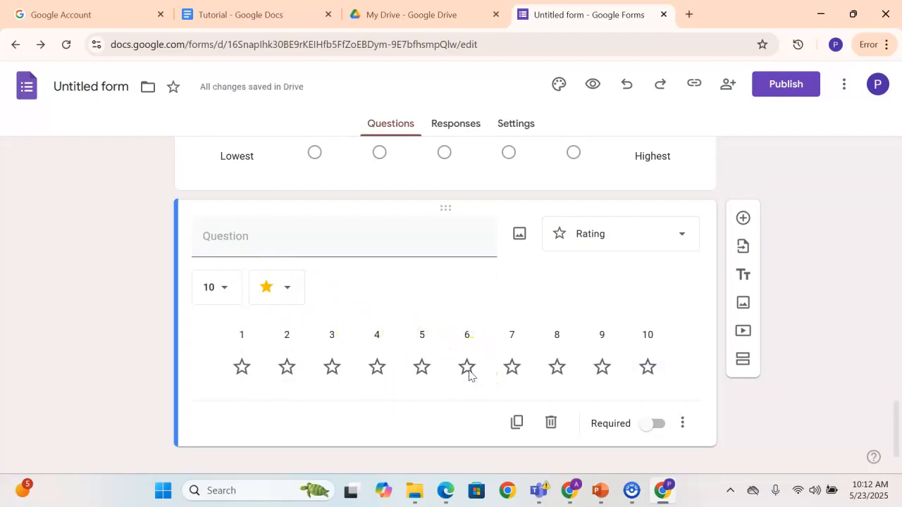
{"action": "left_click", "coordinate": [513, 369]}
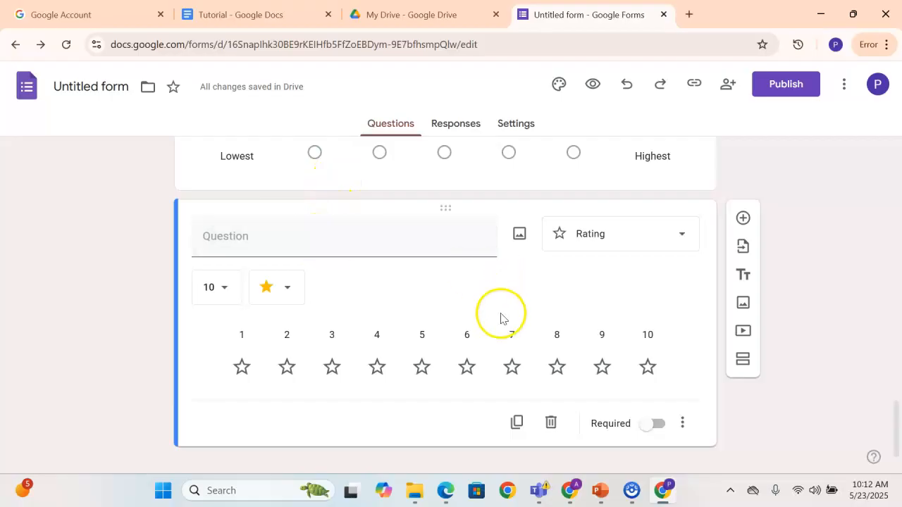
Try the Multiple choice grid and Checkbox grid types on the untitled question, and delete that question
{"action": "left_click", "coordinate": [582, 240]}
{"action": "left_click", "coordinate": [571, 332]}
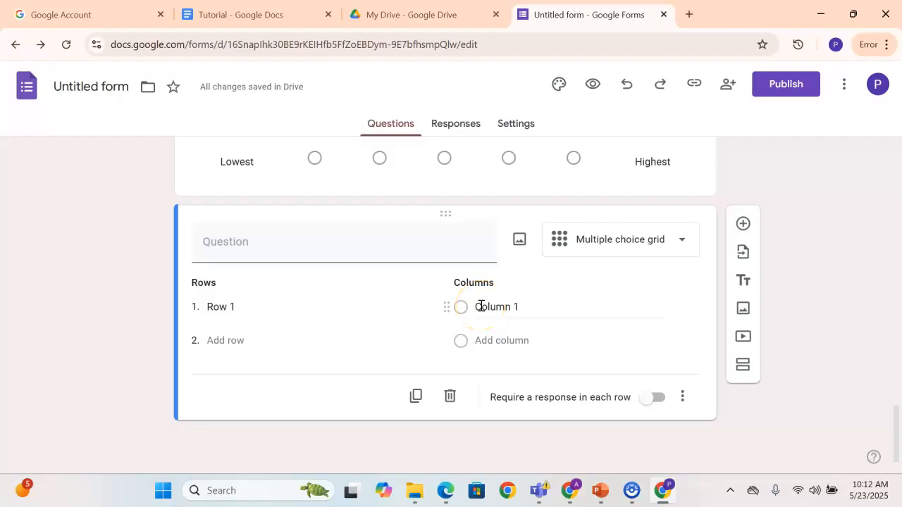
{"action": "left_click", "coordinate": [564, 238]}
{"action": "left_click", "coordinate": [582, 373]}
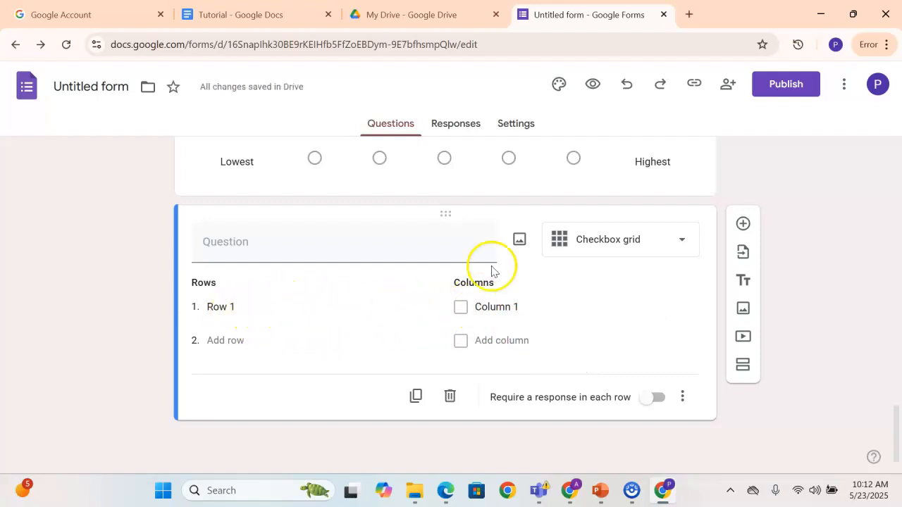
{"action": "left_click", "coordinate": [571, 238]}
{"action": "left_click", "coordinate": [797, 202]}
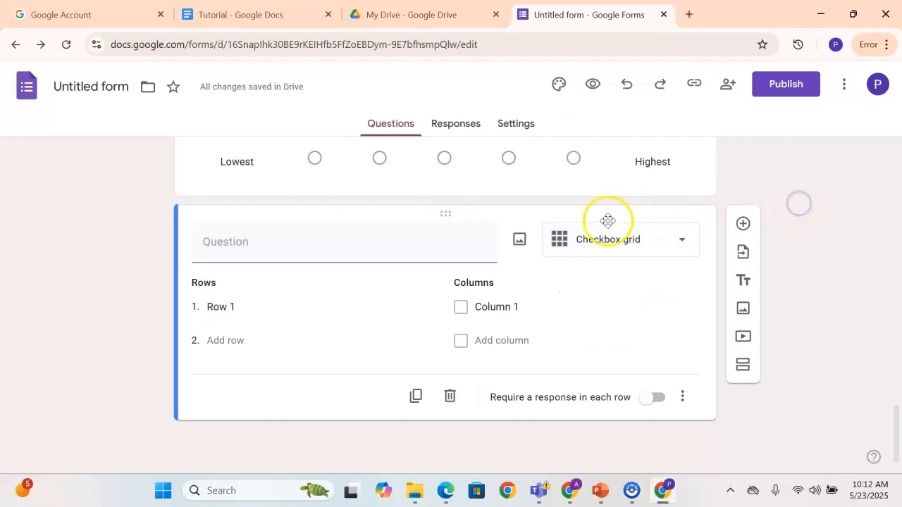
{"action": "left_click", "coordinate": [450, 395]}
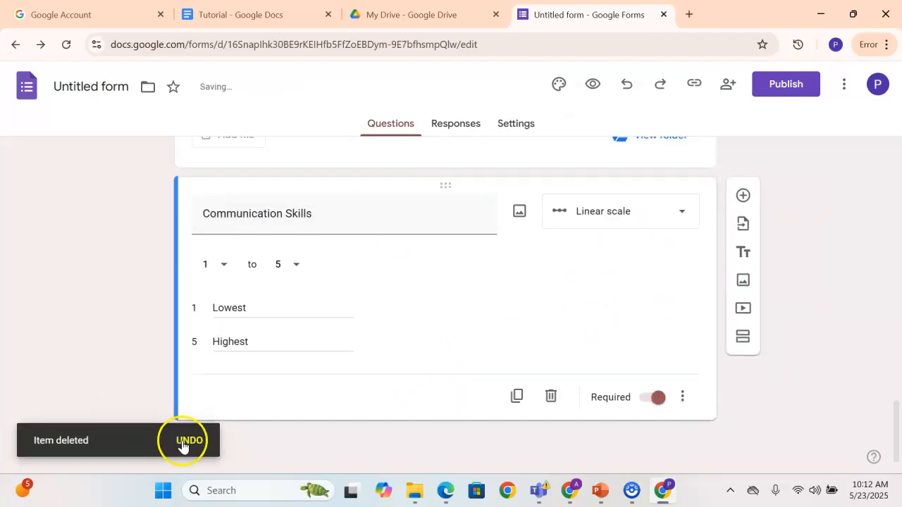
{"action": "scroll", "coordinate": [437, 303], "scroll_direction": "up", "scroll_amount": 3}
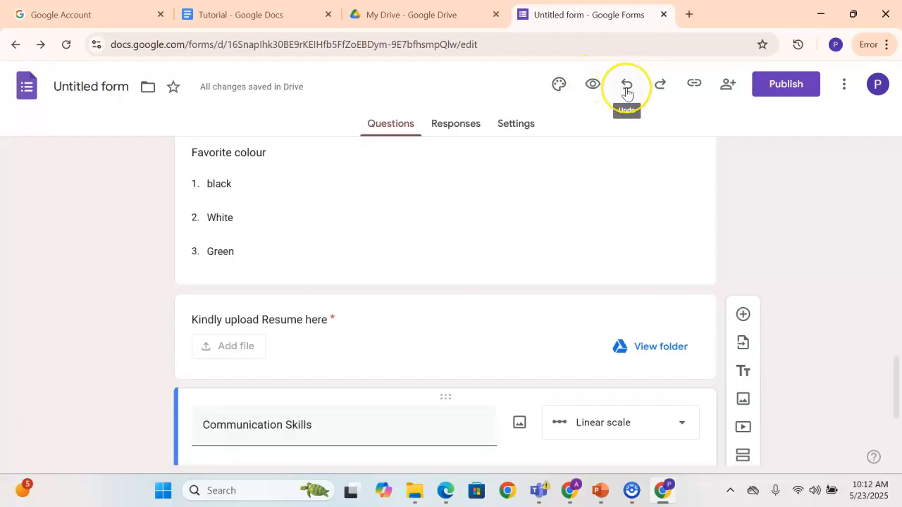
{"action": "left_click", "coordinate": [659, 91]}
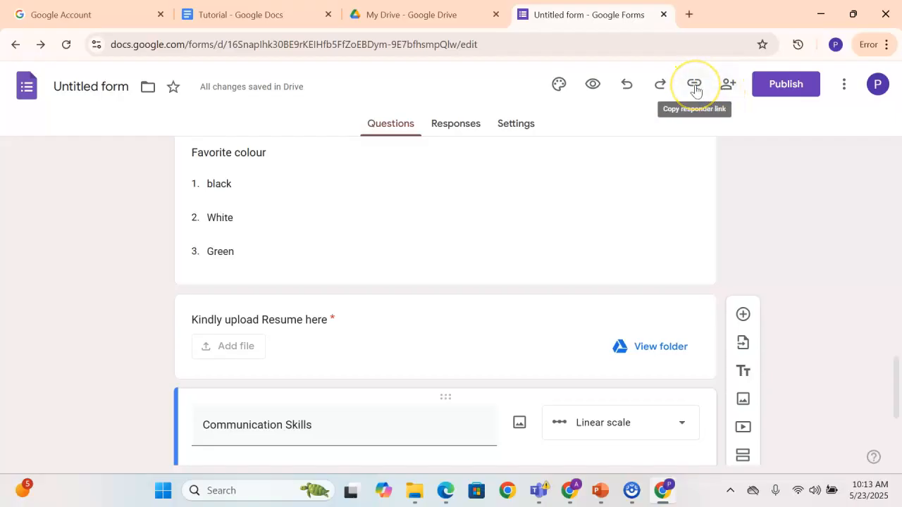
{"action": "left_click", "coordinate": [726, 91]}
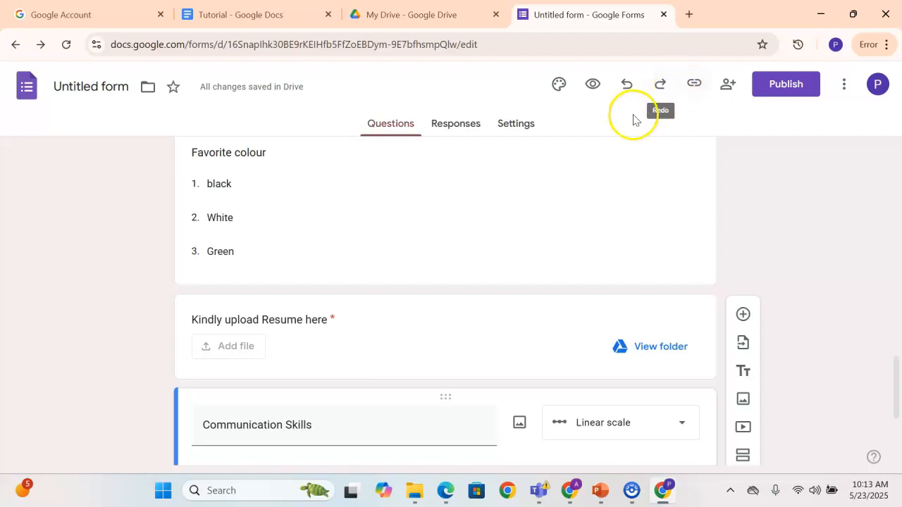
{"action": "left_click", "coordinate": [726, 88]}
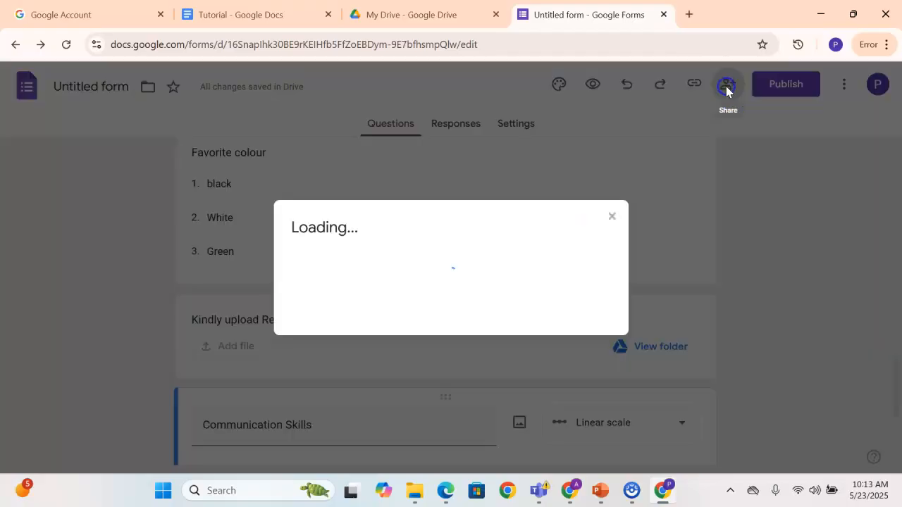
{"action": "left_click", "coordinate": [612, 217]}
Open the job application form's preview and examine its header, description, email consent and name questions
{"action": "scroll", "coordinate": [573, 150], "scroll_direction": "up", "scroll_amount": 3}
{"action": "scroll", "coordinate": [575, 134], "scroll_direction": "up", "scroll_amount": 2}
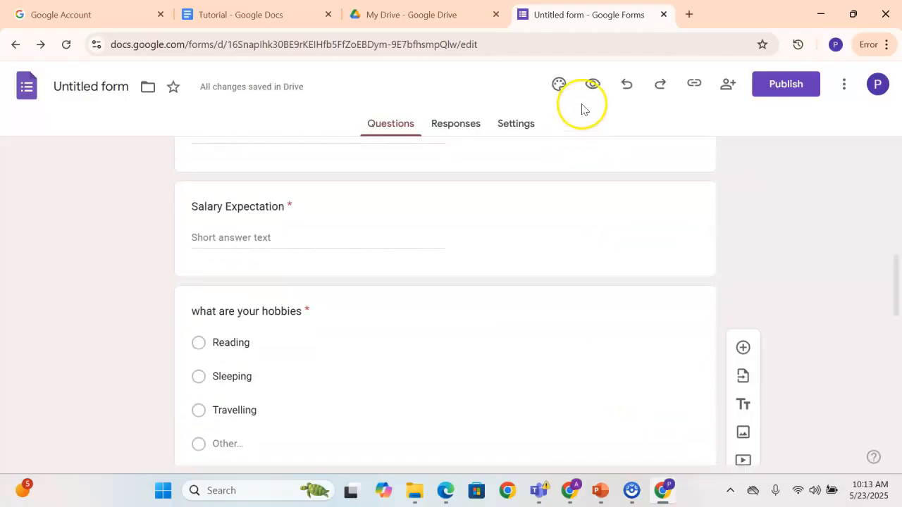
{"action": "left_click", "coordinate": [592, 84]}
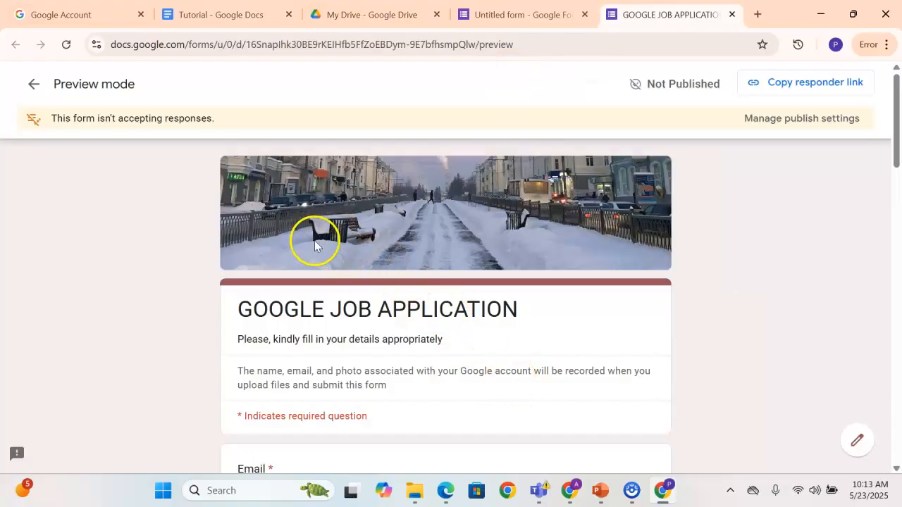
{"action": "scroll", "coordinate": [316, 239], "scroll_direction": "down", "scroll_amount": 1}
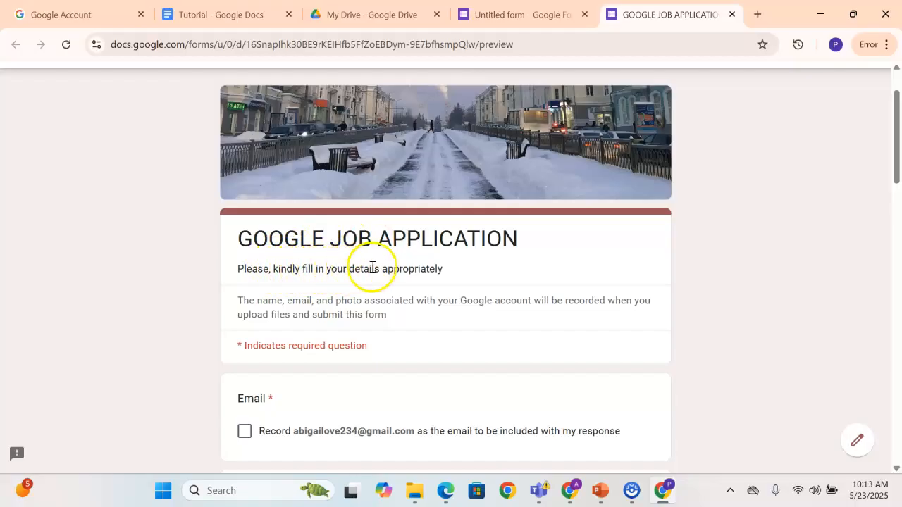
{"action": "scroll", "coordinate": [373, 269], "scroll_direction": "down", "scroll_amount": 1}
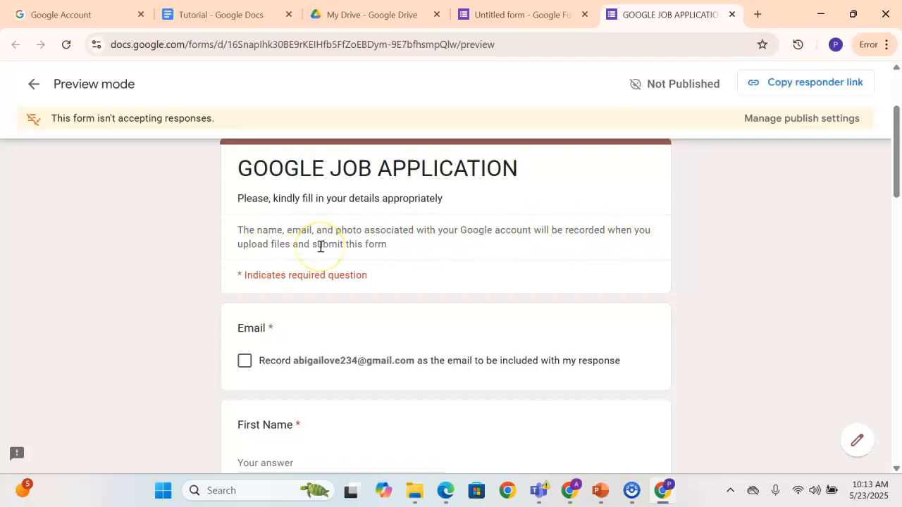
{"action": "scroll", "coordinate": [325, 247], "scroll_direction": "down", "scroll_amount": 2}
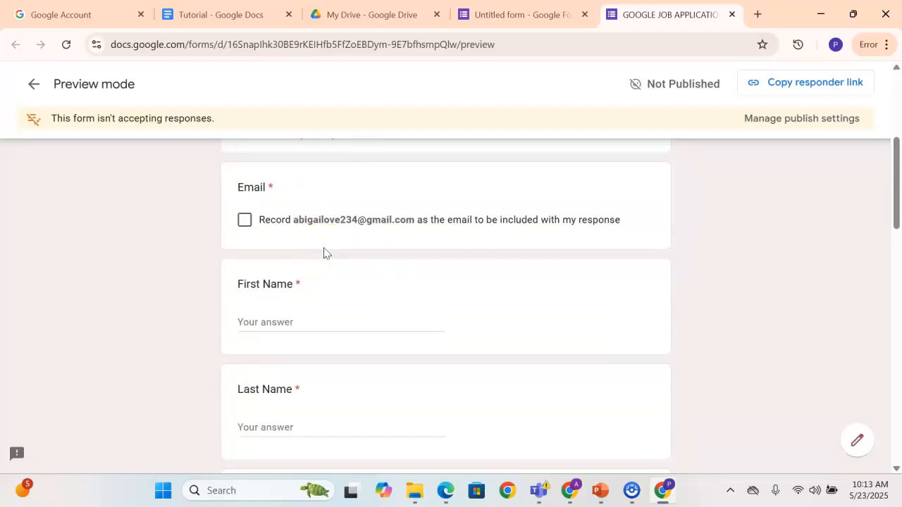
{"action": "scroll", "coordinate": [325, 250], "scroll_direction": "down", "scroll_amount": 1}
{"action": "scroll", "coordinate": [325, 250], "scroll_direction": "up", "scroll_amount": 5}
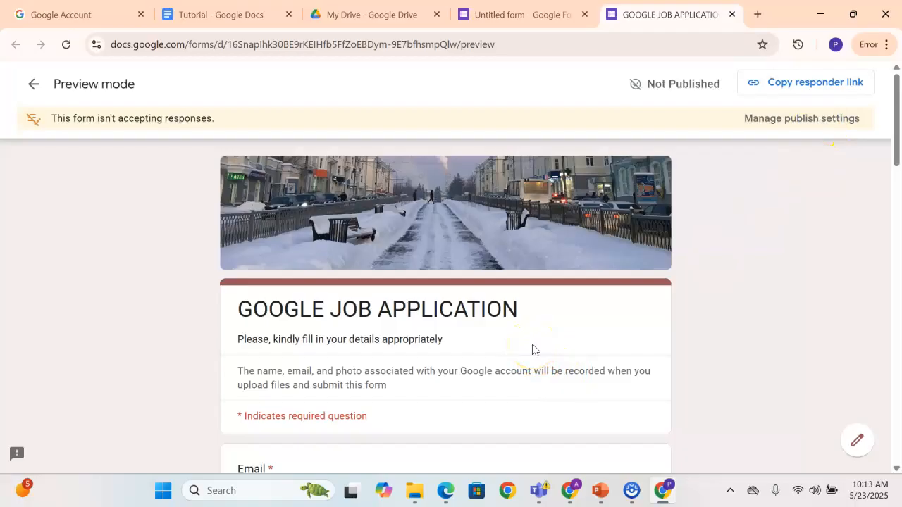
{"action": "scroll", "coordinate": [507, 349], "scroll_direction": "down", "scroll_amount": 4}
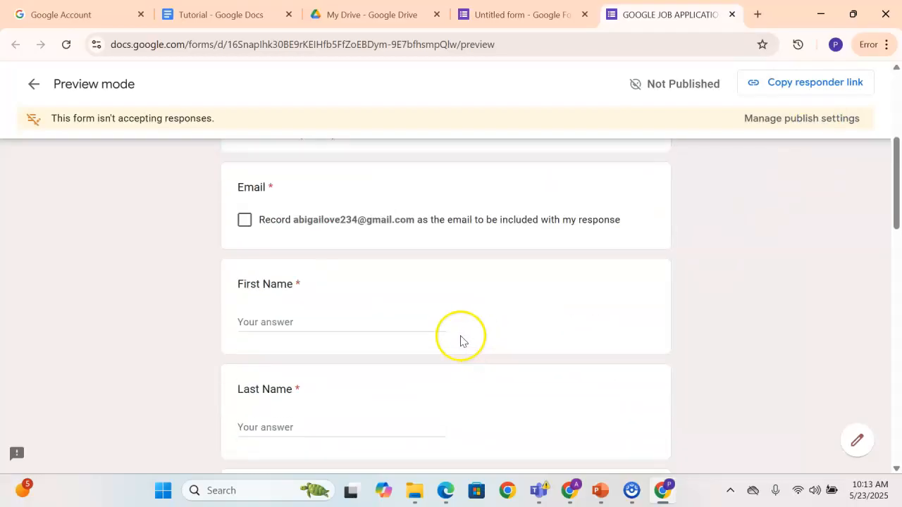
{"action": "scroll", "coordinate": [459, 338], "scroll_direction": "up", "scroll_amount": 1}
Tick the box to record the account email with the response, and enter the First Name field without filling it
{"action": "left_click", "coordinate": [245, 290]}
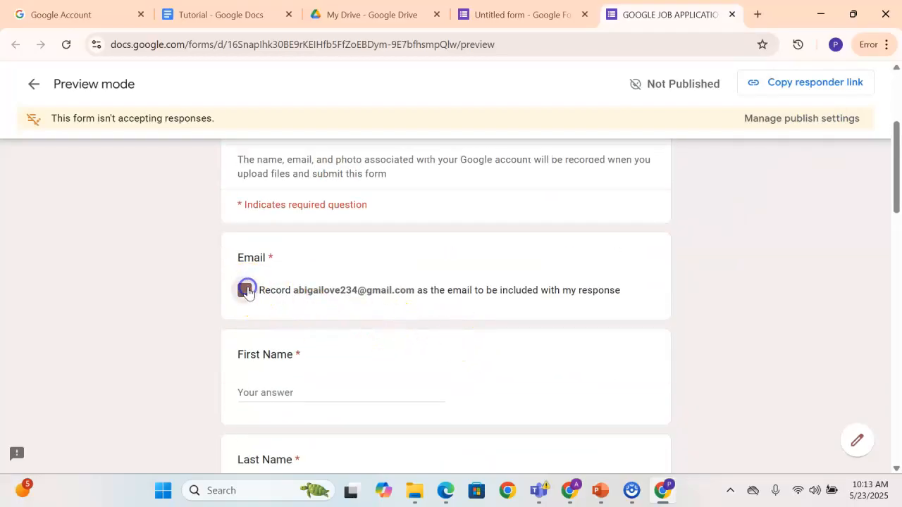
{"action": "scroll", "coordinate": [484, 279], "scroll_direction": "down", "scroll_amount": 1}
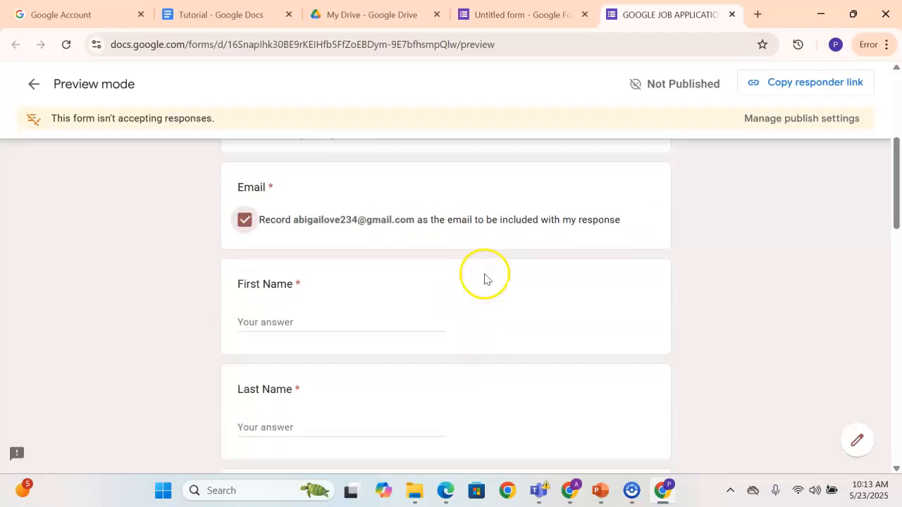
{"action": "left_click", "coordinate": [310, 321]}
{"action": "scroll", "coordinate": [310, 321], "scroll_direction": "down", "scroll_amount": 1}
{"action": "scroll", "coordinate": [310, 321], "scroll_direction": "down", "scroll_amount": 1}
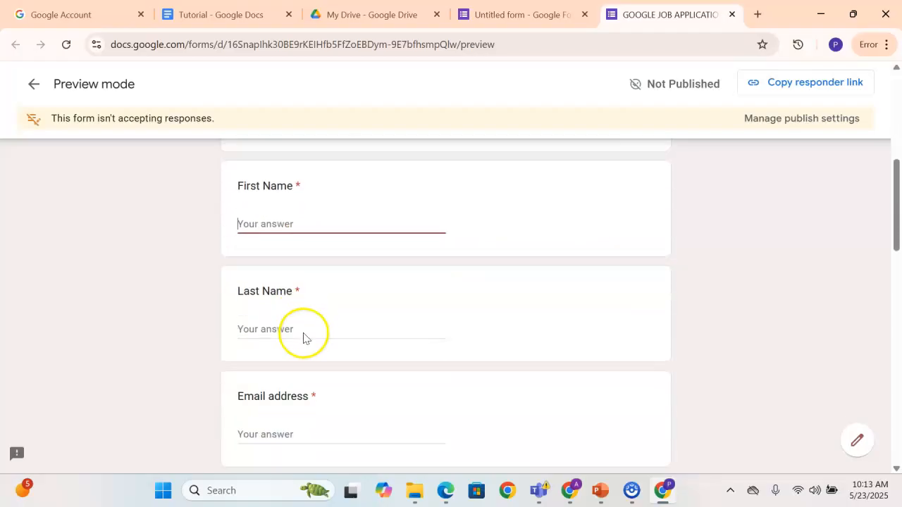
Test validation by entering an invalid Email address without an "@" and leaving Salary Expectation blank
{"action": "left_click", "coordinate": [290, 391]}
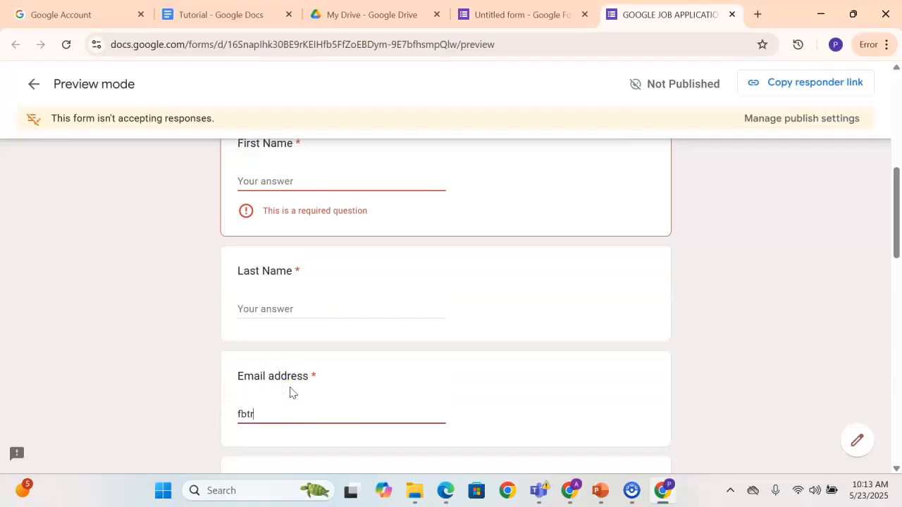
{"action": "scroll", "coordinate": [290, 393], "scroll_direction": "down", "scroll_amount": 1}
{"action": "left_click", "coordinate": [293, 440]}
{"action": "left_click", "coordinate": [280, 373]}
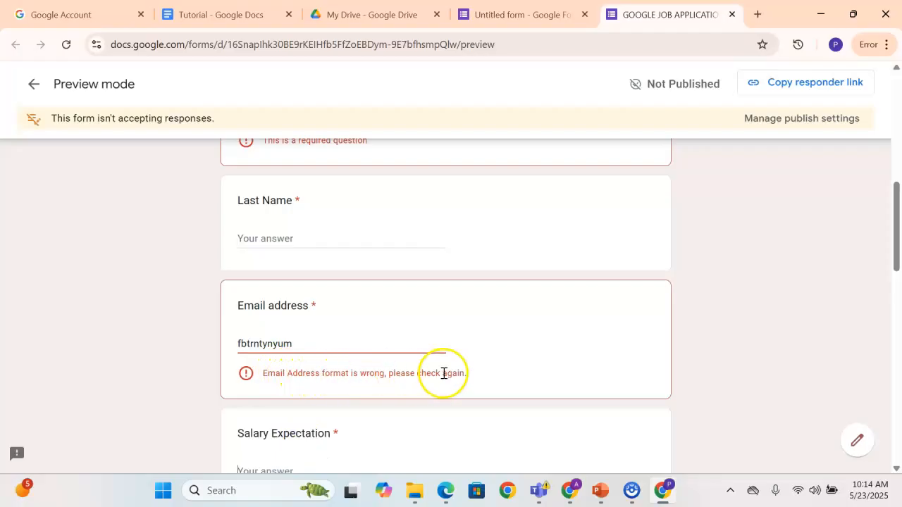
{"action": "left_click", "coordinate": [305, 343]}
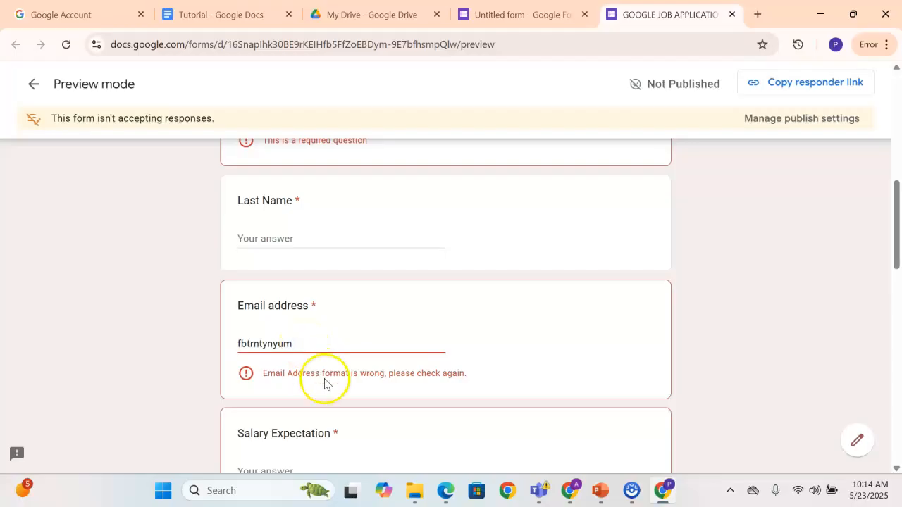
{"action": "left_click", "coordinate": [286, 469]}
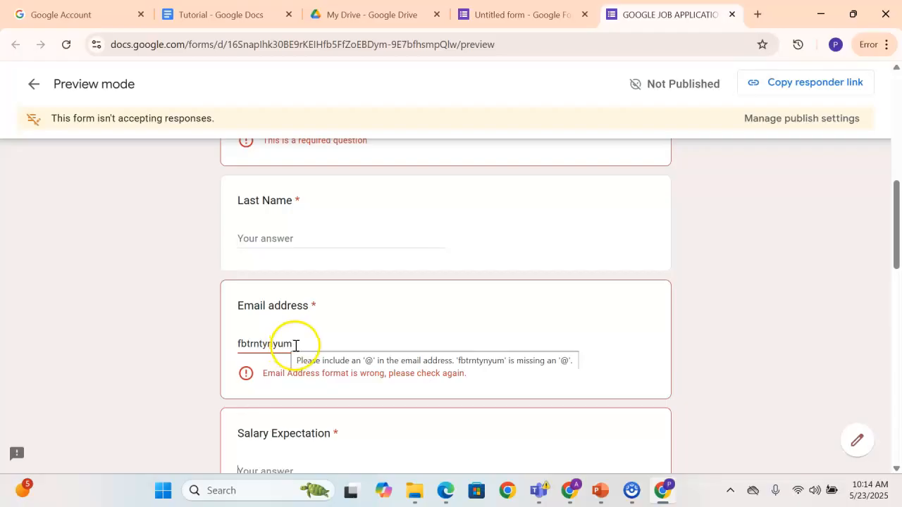
Test the required Last Name question by entering placeholder text, clearing it, and returning to Email address
{"action": "left_click", "coordinate": [266, 243]}
{"action": "left_click", "coordinate": [320, 344]}
{"action": "left_click", "coordinate": [302, 345]}
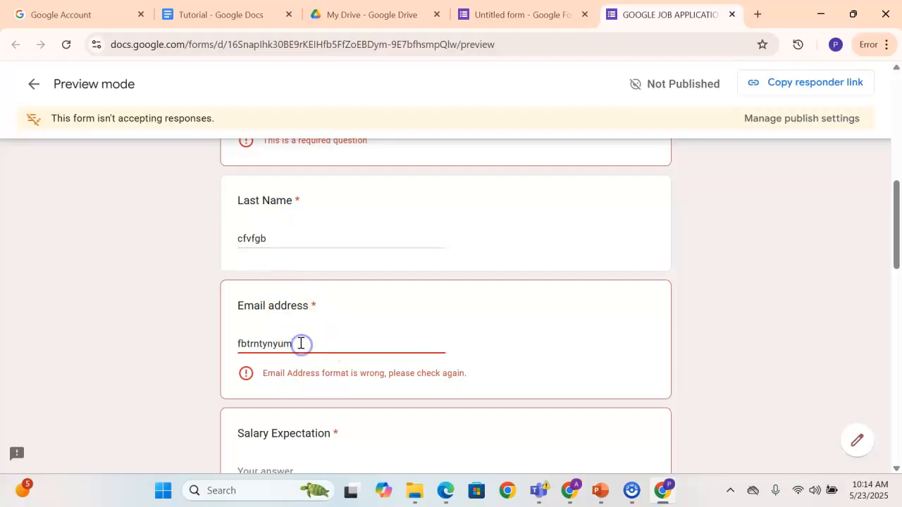
{"action": "left_click", "coordinate": [276, 238]}
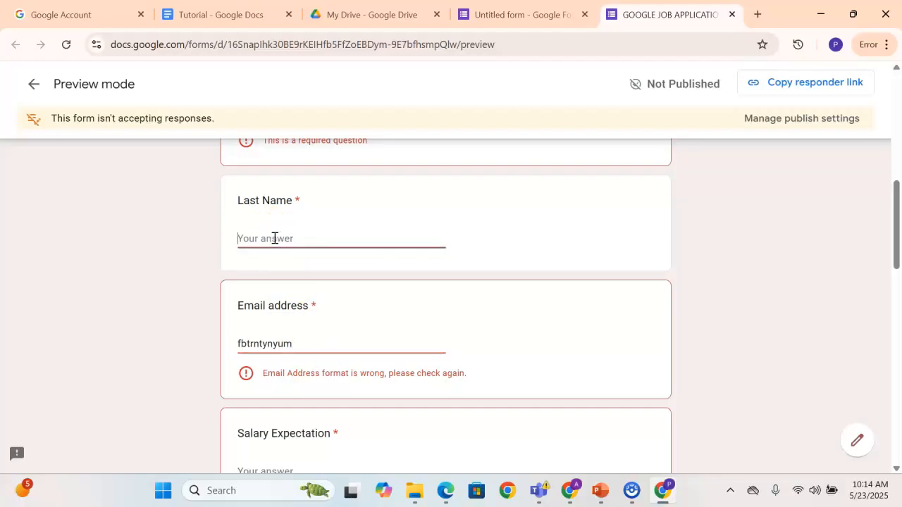
{"action": "left_click", "coordinate": [315, 342]}
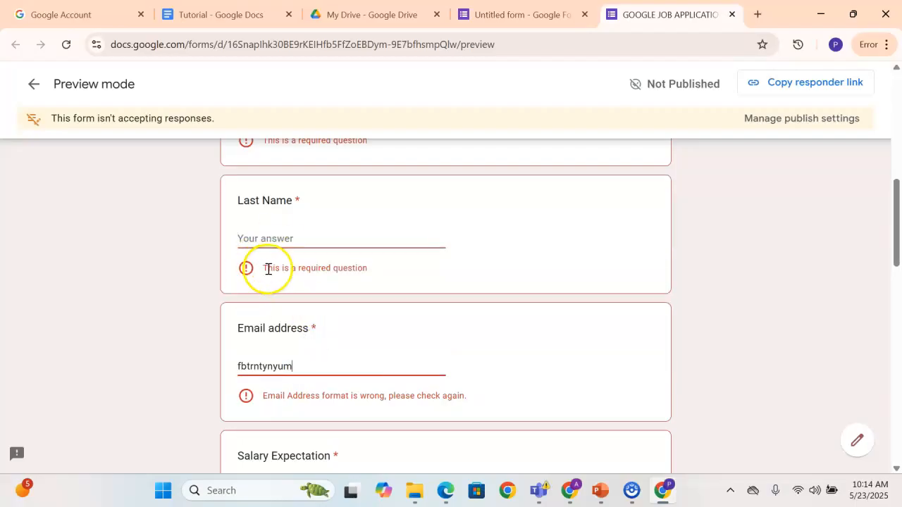
Try Reading, Sleeping, Travelling and Other in turn as the answer to the hobbies question
{"action": "scroll", "coordinate": [270, 268], "scroll_direction": "up", "scroll_amount": 2}
{"action": "scroll", "coordinate": [274, 252], "scroll_direction": "down", "scroll_amount": 5}
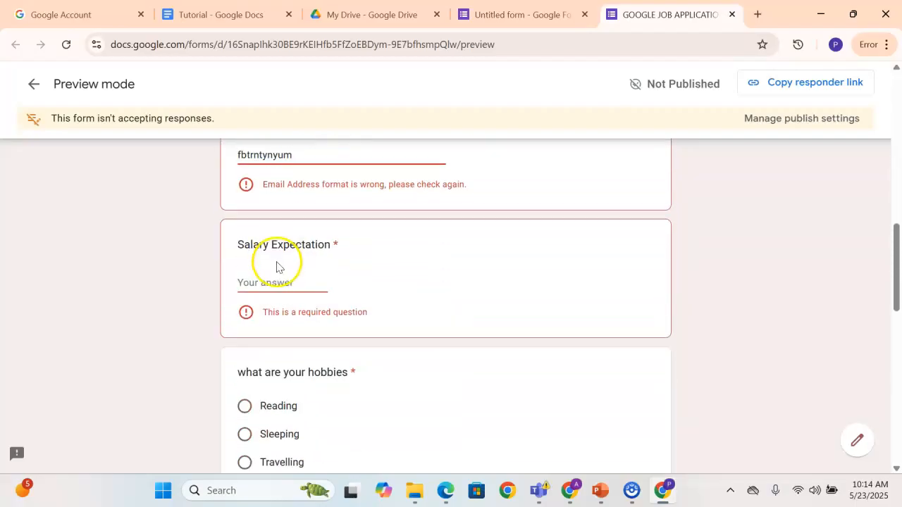
{"action": "scroll", "coordinate": [282, 262], "scroll_direction": "down", "scroll_amount": 3}
{"action": "scroll", "coordinate": [287, 263], "scroll_direction": "up", "scroll_amount": 1}
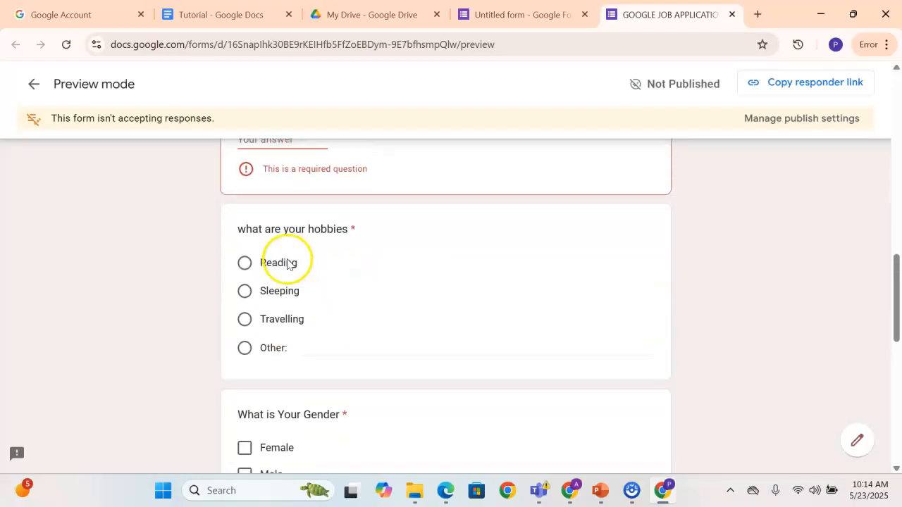
{"action": "left_click", "coordinate": [246, 263]}
{"action": "left_click", "coordinate": [245, 292]}
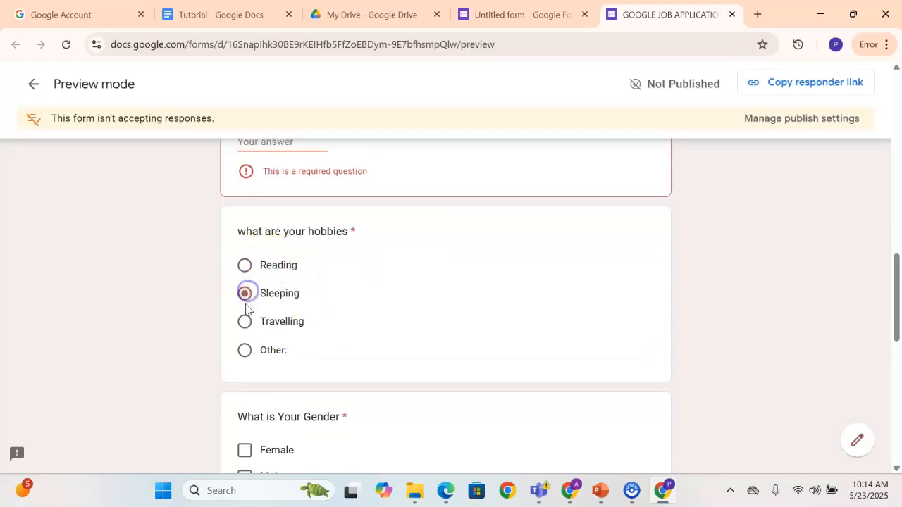
{"action": "left_click", "coordinate": [245, 321]}
{"action": "scroll", "coordinate": [247, 323], "scroll_direction": "down", "scroll_amount": 1}
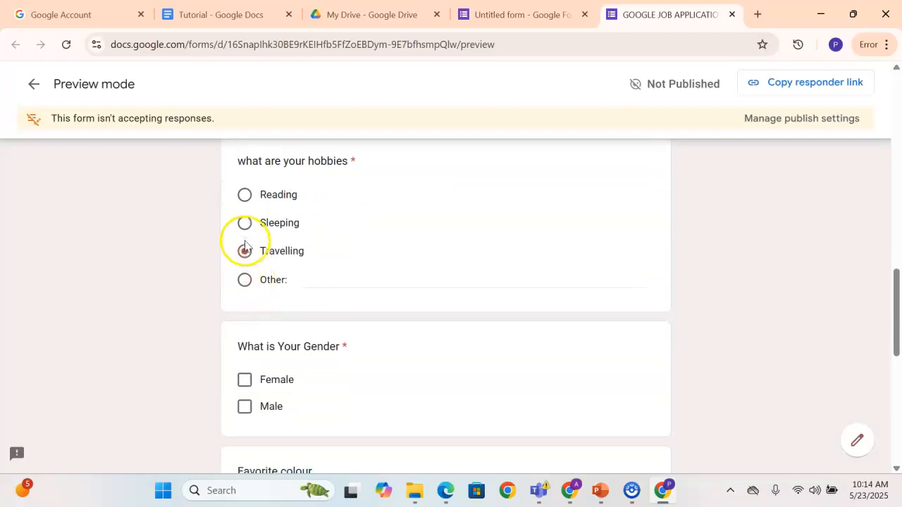
{"action": "left_click", "coordinate": [244, 202]}
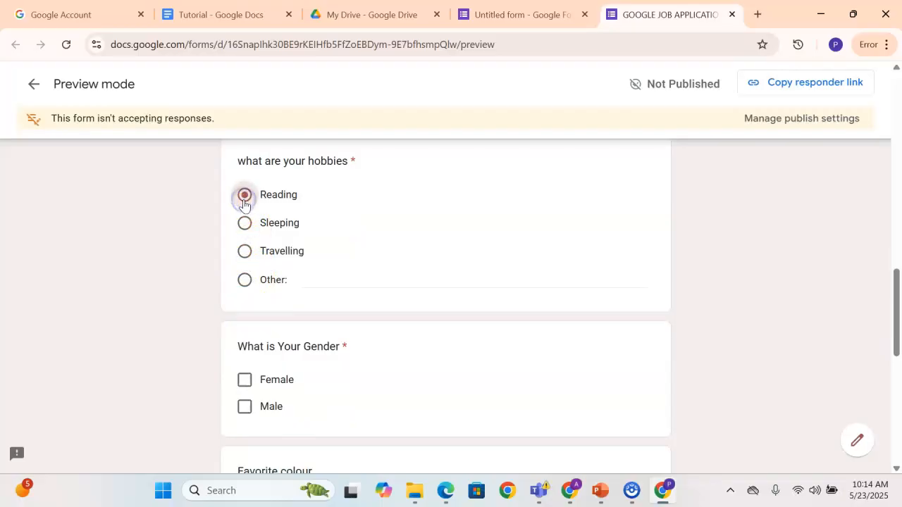
{"action": "left_click", "coordinate": [244, 223]}
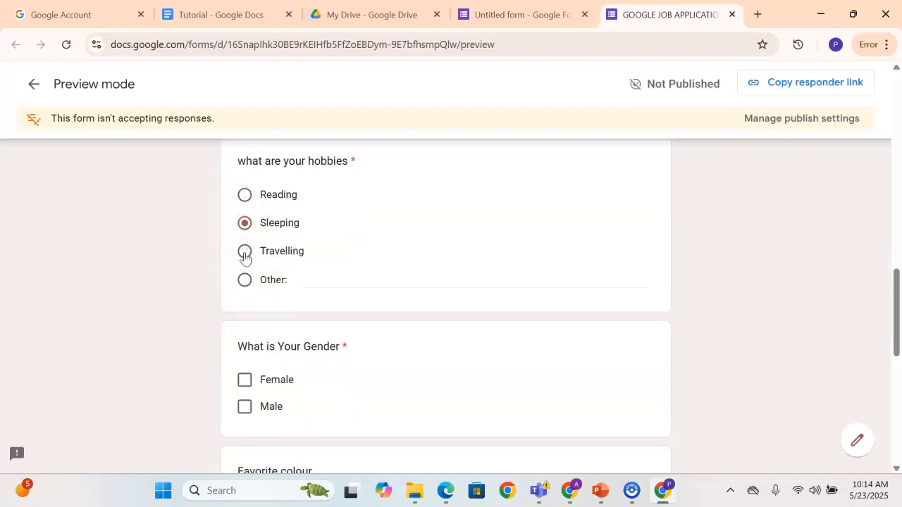
{"action": "left_click", "coordinate": [245, 279]}
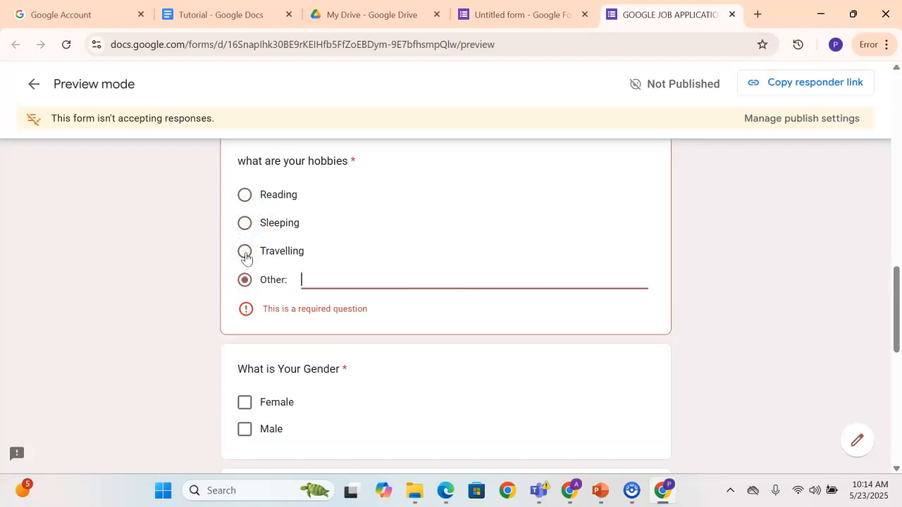
Switch the hobbies answer between the available options, including Other left empty, and settle on Sleeping
{"action": "left_click", "coordinate": [246, 253]}
{"action": "left_click", "coordinate": [245, 224]}
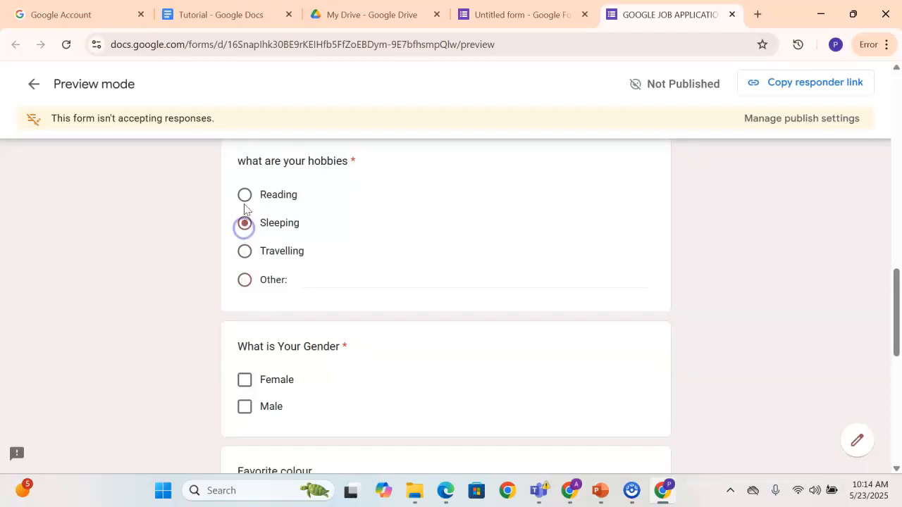
{"action": "left_click", "coordinate": [245, 201]}
{"action": "left_click", "coordinate": [245, 224]}
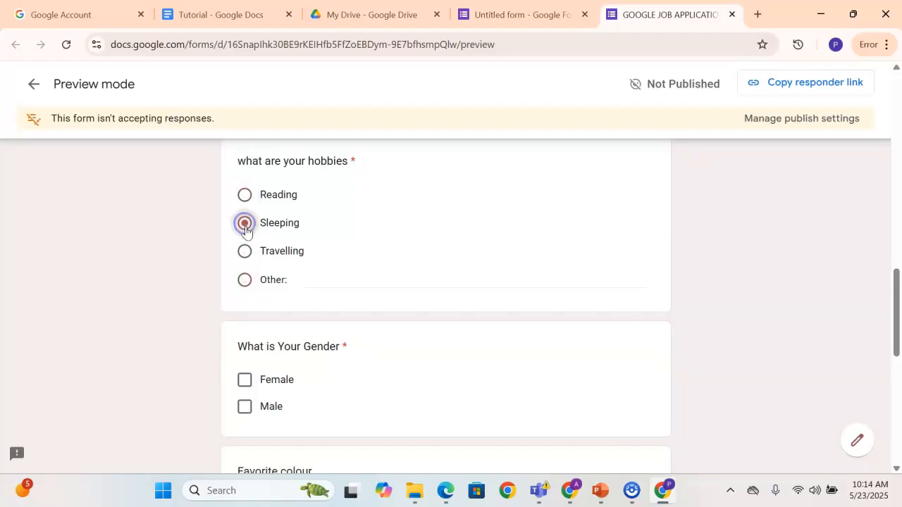
{"action": "scroll", "coordinate": [248, 303], "scroll_direction": "down", "scroll_amount": 1}
{"action": "left_click", "coordinate": [244, 210]}
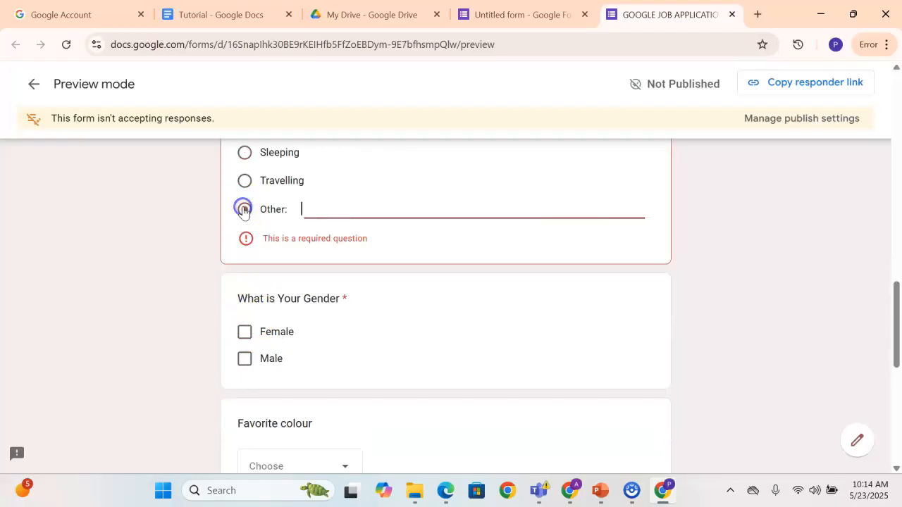
{"action": "scroll", "coordinate": [272, 215], "scroll_direction": "up", "scroll_amount": 1}
{"action": "left_click", "coordinate": [245, 223]}
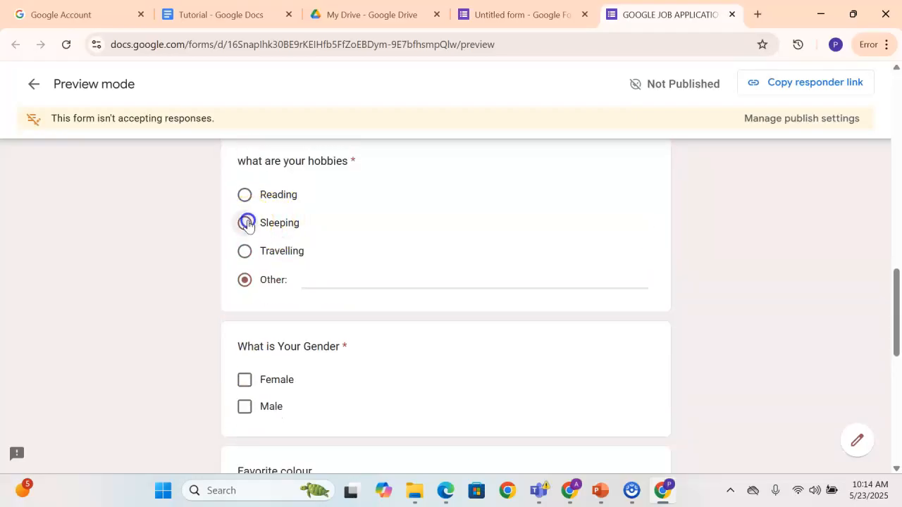
Test the gender question by ticking Female and Male together, clearing both, and ticking both again
{"action": "scroll", "coordinate": [264, 296], "scroll_direction": "down", "scroll_amount": 1}
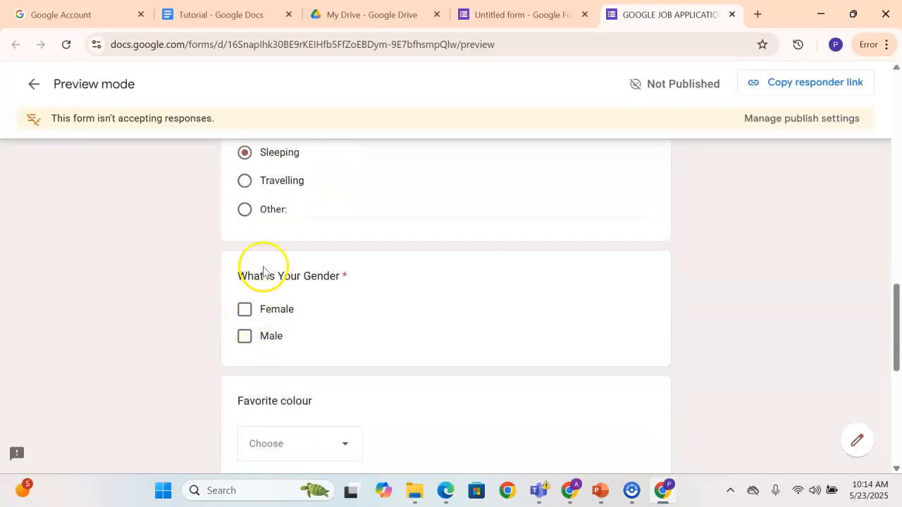
{"action": "scroll", "coordinate": [264, 264], "scroll_direction": "up", "scroll_amount": 3}
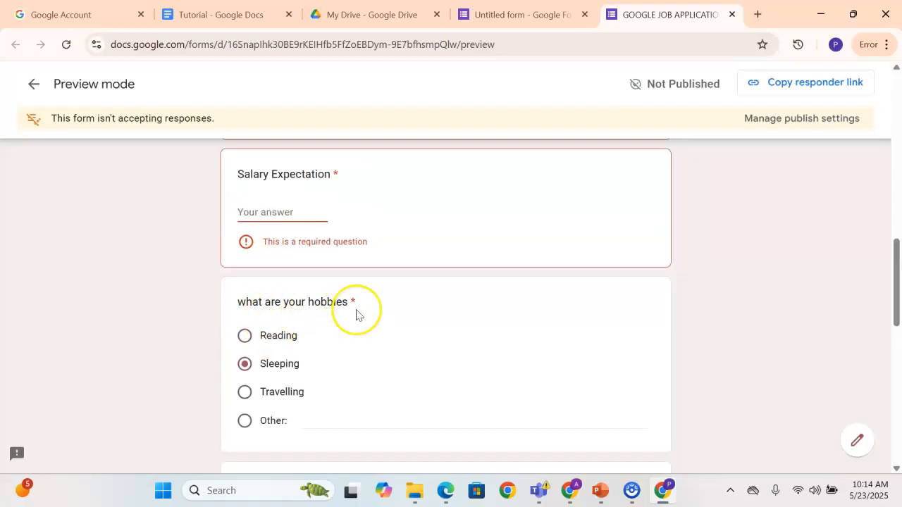
{"action": "scroll", "coordinate": [357, 314], "scroll_direction": "down", "scroll_amount": 1}
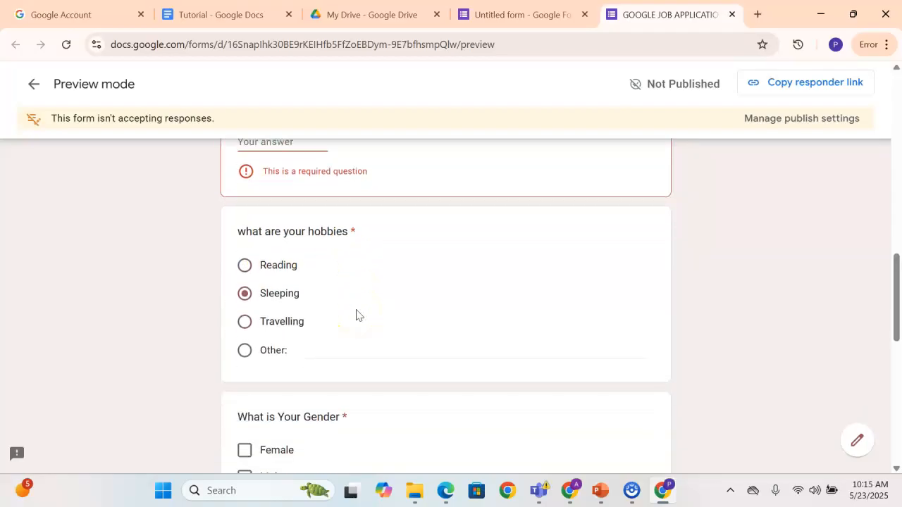
{"action": "scroll", "coordinate": [348, 310], "scroll_direction": "down", "scroll_amount": 1}
{"action": "scroll", "coordinate": [348, 310], "scroll_direction": "down", "scroll_amount": 1}
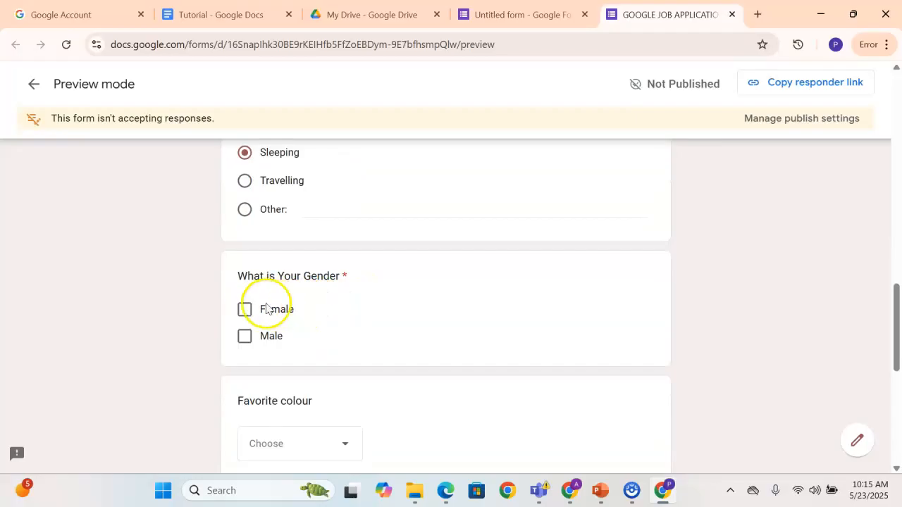
{"action": "left_click", "coordinate": [246, 311]}
{"action": "left_click", "coordinate": [247, 338]}
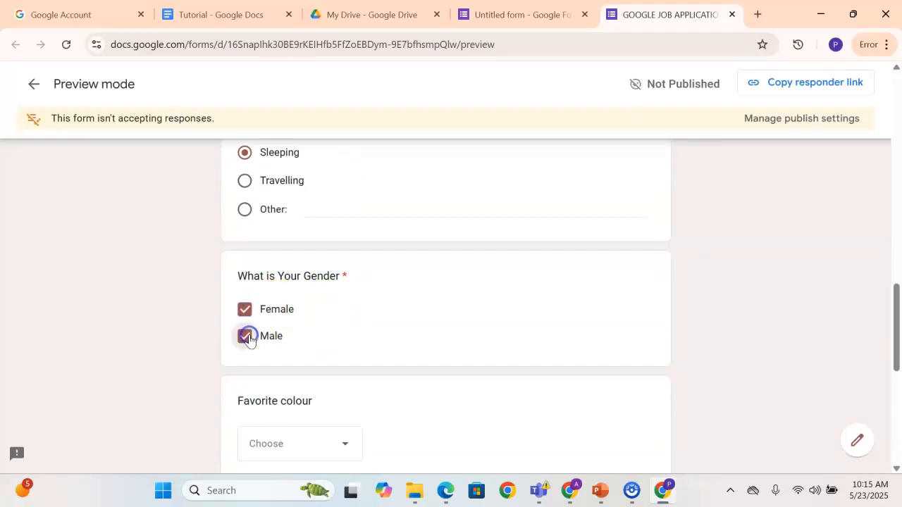
{"action": "left_click", "coordinate": [245, 338]}
{"action": "left_click", "coordinate": [246, 310]}
{"action": "left_click", "coordinate": [246, 338]}
{"action": "left_click", "coordinate": [246, 316]}
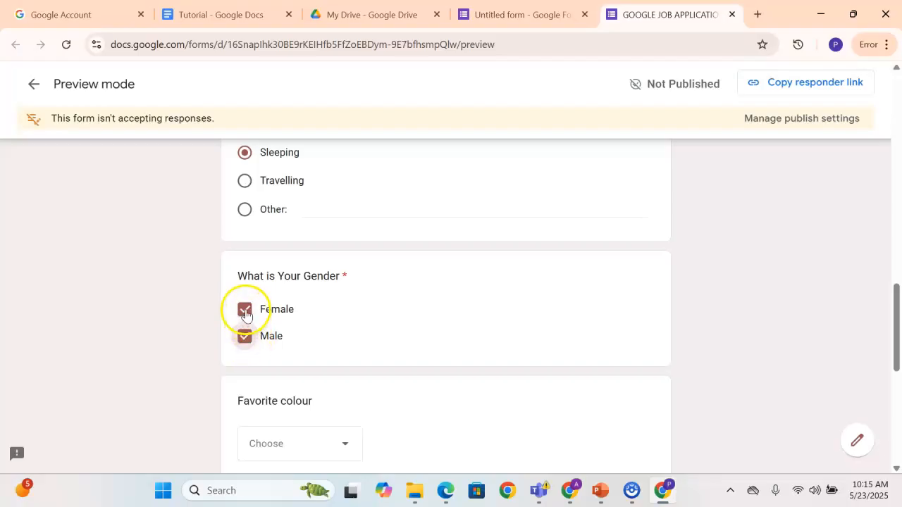
Compare with the hobbies question, and clear both Female and Male to test the gender question as required
{"action": "scroll", "coordinate": [264, 264], "scroll_direction": "up", "scroll_amount": 2}
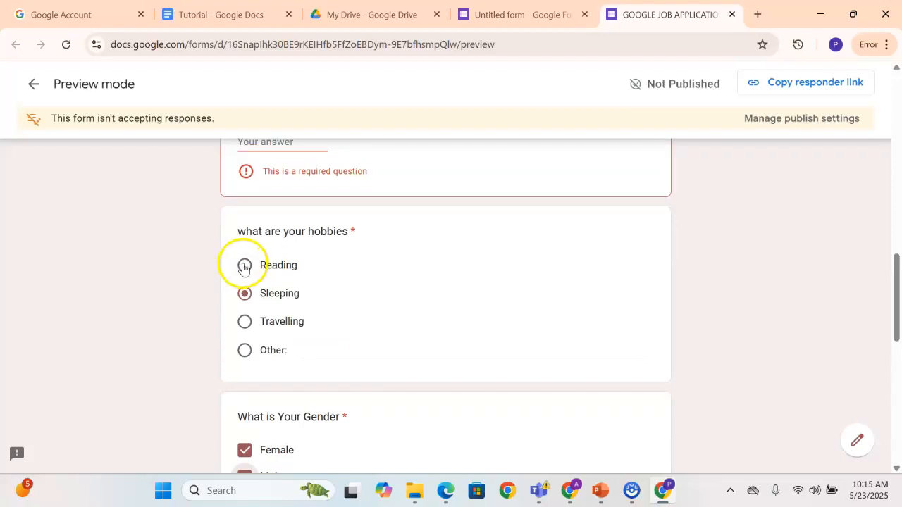
{"action": "scroll", "coordinate": [244, 296], "scroll_direction": "down", "scroll_amount": 1}
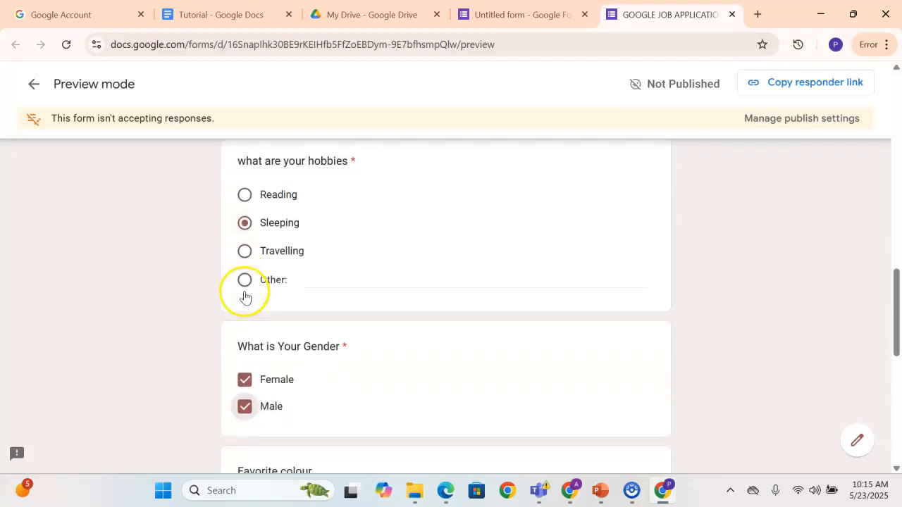
{"action": "left_click", "coordinate": [244, 381]}
{"action": "left_click", "coordinate": [245, 407]}
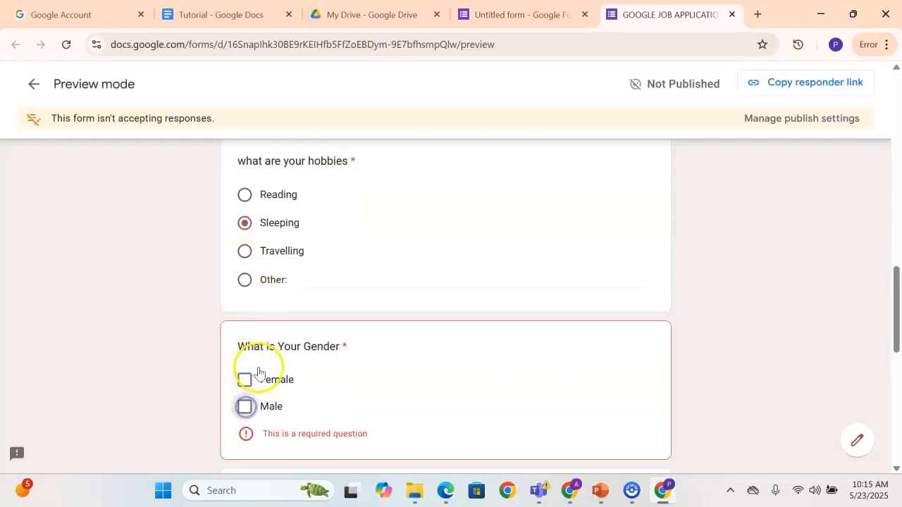
{"action": "scroll", "coordinate": [260, 371], "scroll_direction": "down", "scroll_amount": 1}
{"action": "scroll", "coordinate": [262, 351], "scroll_direction": "up", "scroll_amount": 10}
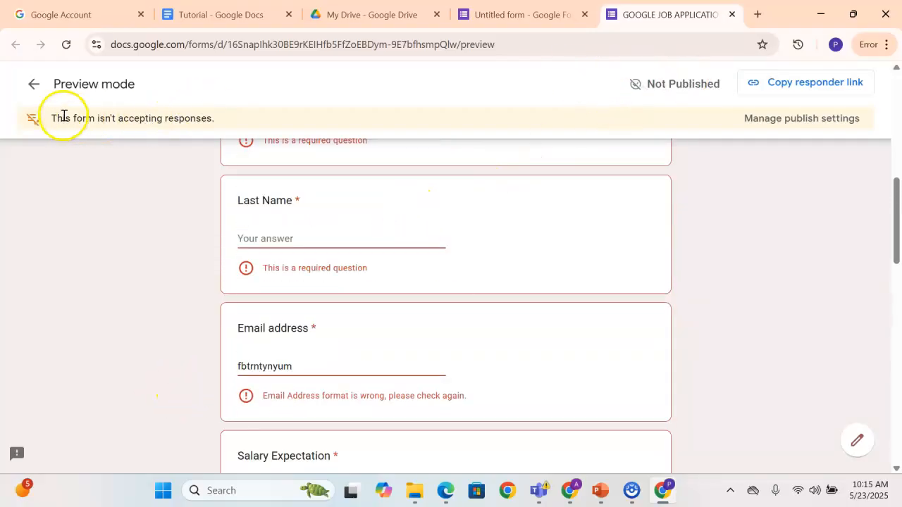
Leave preview mode and return to the gender question in the form editor
{"action": "left_click", "coordinate": [37, 85]}
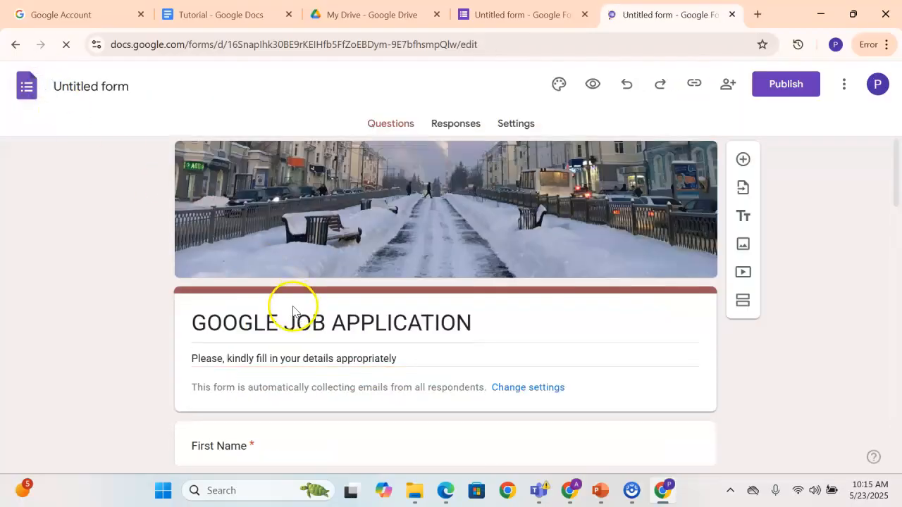
{"action": "scroll", "coordinate": [292, 302], "scroll_direction": "down", "scroll_amount": 8}
{"action": "scroll", "coordinate": [294, 306], "scroll_direction": "down", "scroll_amount": 1}
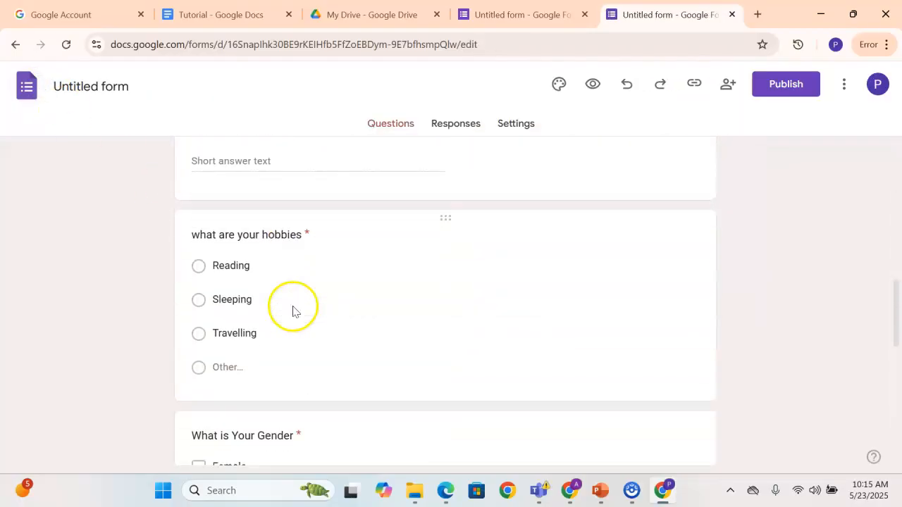
{"action": "scroll", "coordinate": [240, 339], "scroll_direction": "down", "scroll_amount": 2}
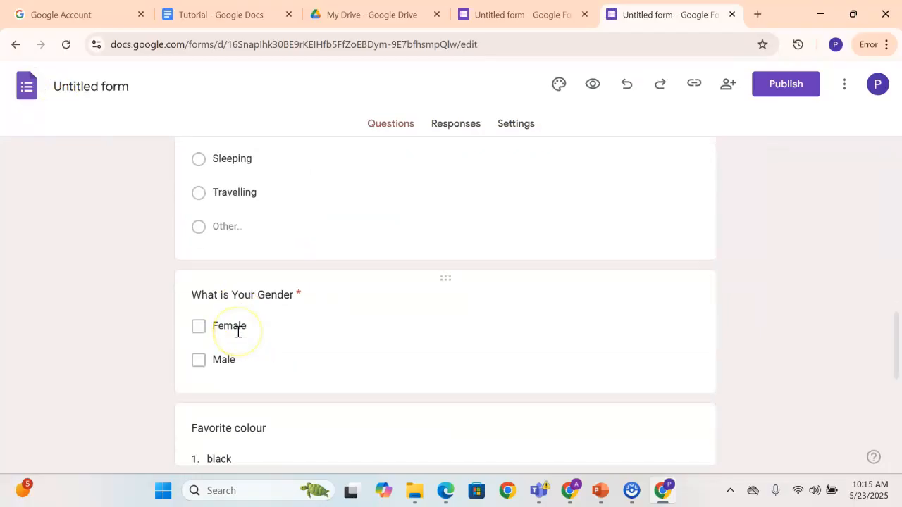
{"action": "scroll", "coordinate": [238, 331], "scroll_direction": "down", "scroll_amount": 1}
{"action": "scroll", "coordinate": [254, 233], "scroll_direction": "up", "scroll_amount": 12}
{"action": "scroll", "coordinate": [308, 348], "scroll_direction": "down", "scroll_amount": 12}
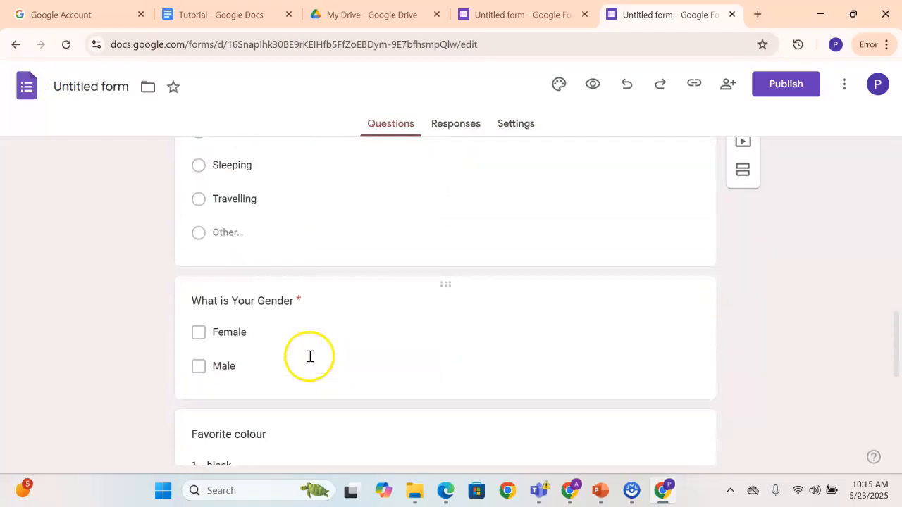
Apply Shuffle option order to the "What is Your Gender" question and recheck its additional options
{"action": "left_click", "coordinate": [308, 305]}
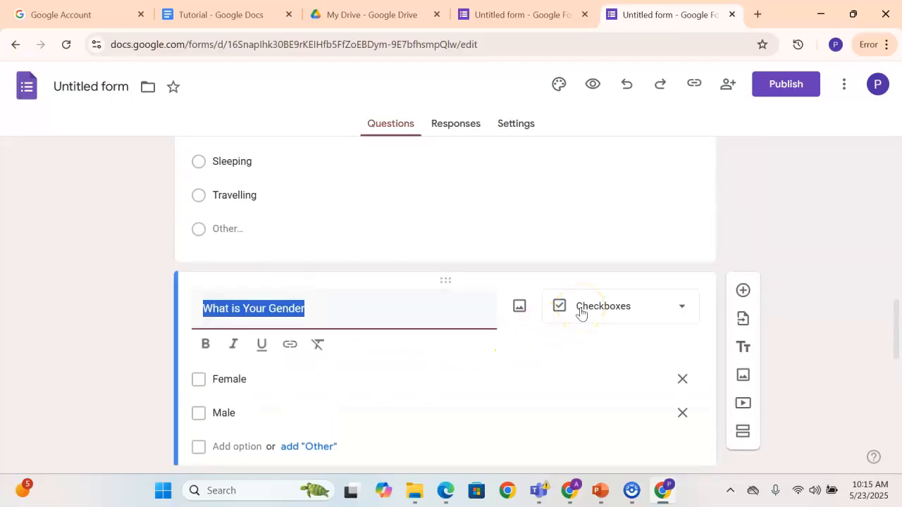
{"action": "scroll", "coordinate": [582, 312], "scroll_direction": "down", "scroll_amount": 3}
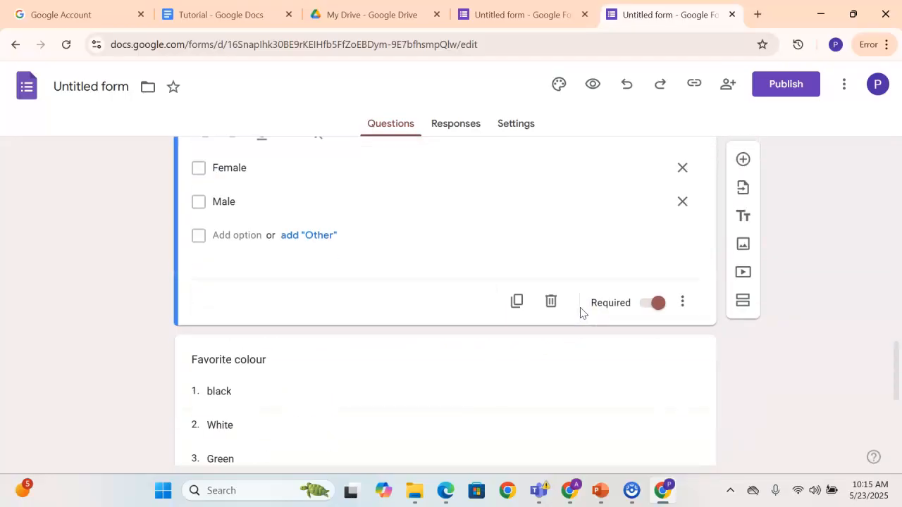
{"action": "left_click", "coordinate": [683, 300]}
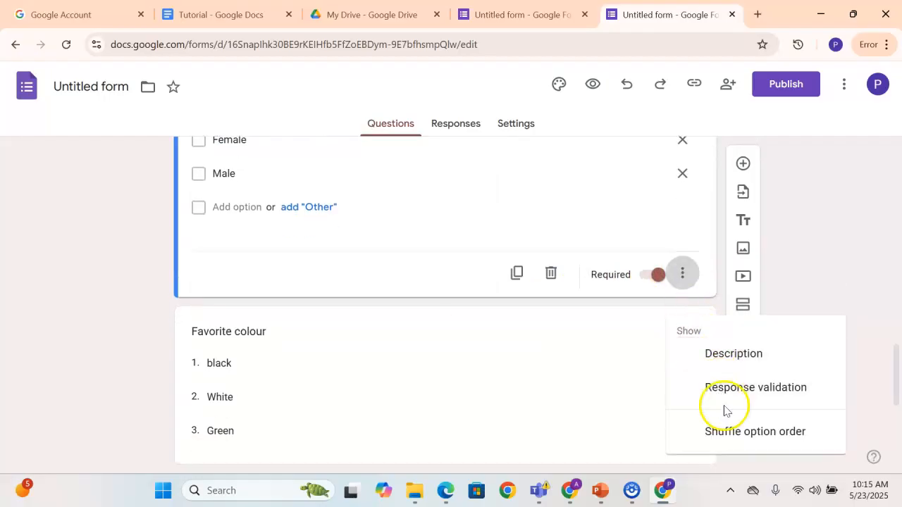
{"action": "left_click", "coordinate": [726, 430]}
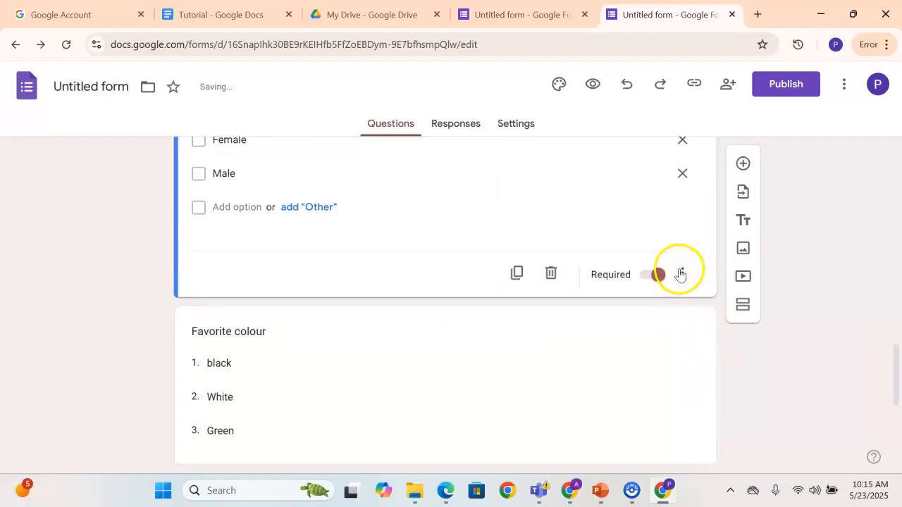
{"action": "scroll", "coordinate": [681, 271], "scroll_direction": "up", "scroll_amount": 2}
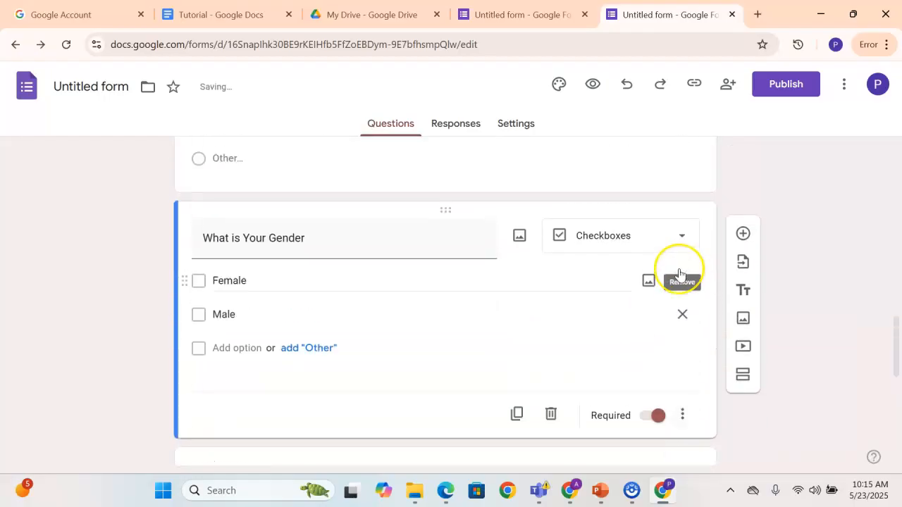
{"action": "left_click", "coordinate": [681, 417]}
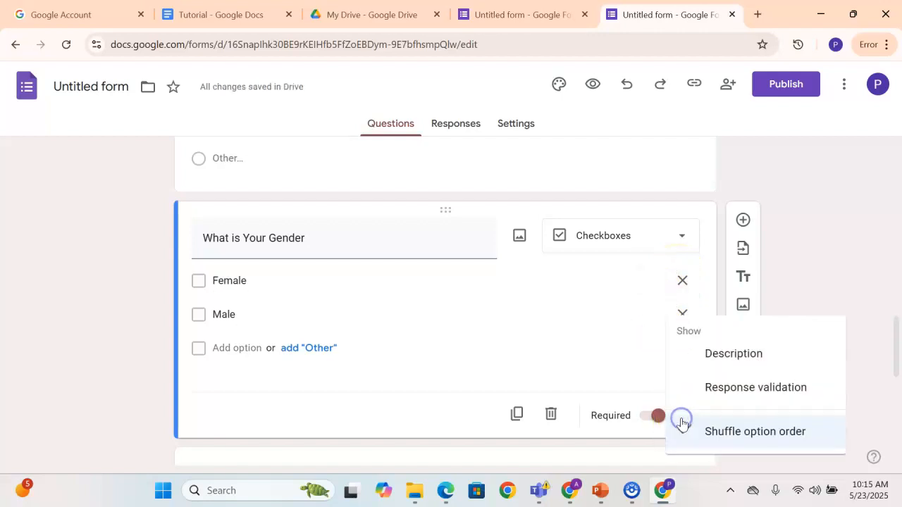
{"action": "left_click", "coordinate": [689, 420]}
{"action": "left_click", "coordinate": [799, 282]}
Review the question types available for the hobbies question and compare its setup with the gender question, keeping Multiple choice
{"action": "scroll", "coordinate": [480, 317], "scroll_direction": "up", "scroll_amount": 1}
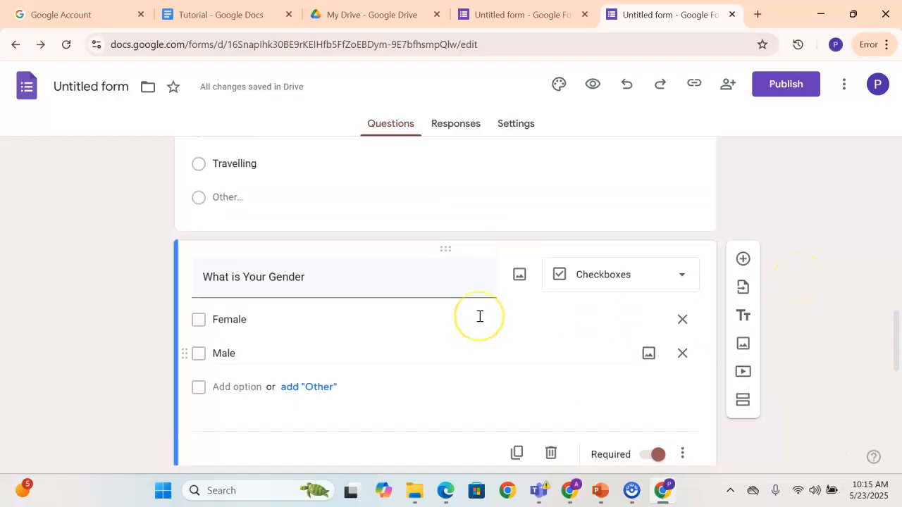
{"action": "scroll", "coordinate": [479, 318], "scroll_direction": "up", "scroll_amount": 3}
{"action": "scroll", "coordinate": [479, 320], "scroll_direction": "down", "scroll_amount": 4}
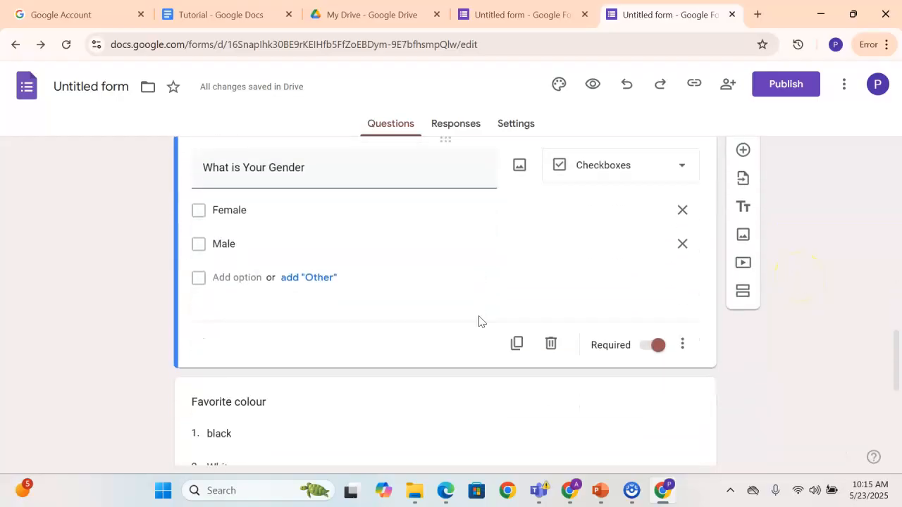
{"action": "scroll", "coordinate": [479, 321], "scroll_direction": "down", "scroll_amount": 2}
{"action": "scroll", "coordinate": [479, 321], "scroll_direction": "up", "scroll_amount": 4}
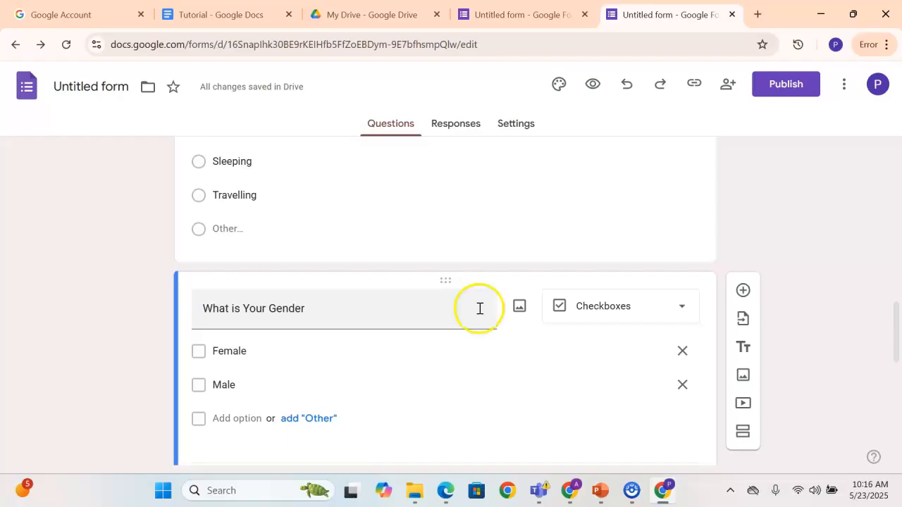
{"action": "scroll", "coordinate": [307, 332], "scroll_direction": "up", "scroll_amount": 1}
{"action": "scroll", "coordinate": [307, 332], "scroll_direction": "up", "scroll_amount": 2}
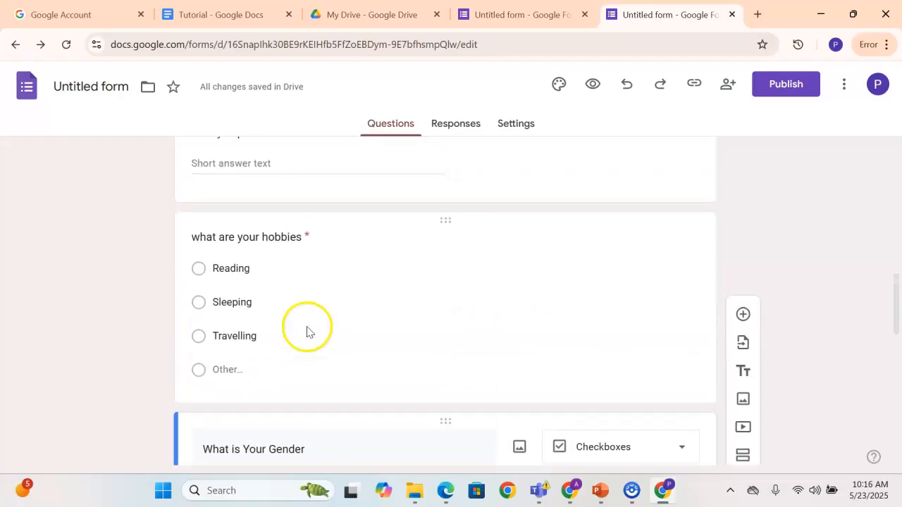
{"action": "left_click", "coordinate": [389, 308]}
{"action": "left_click", "coordinate": [585, 323]}
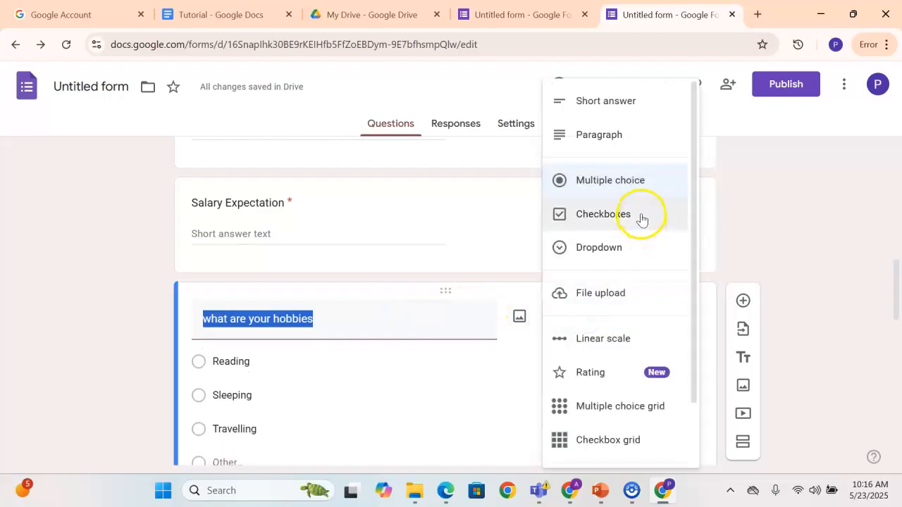
{"action": "left_click", "coordinate": [767, 232]}
{"action": "scroll", "coordinate": [434, 349], "scroll_direction": "down", "scroll_amount": 2}
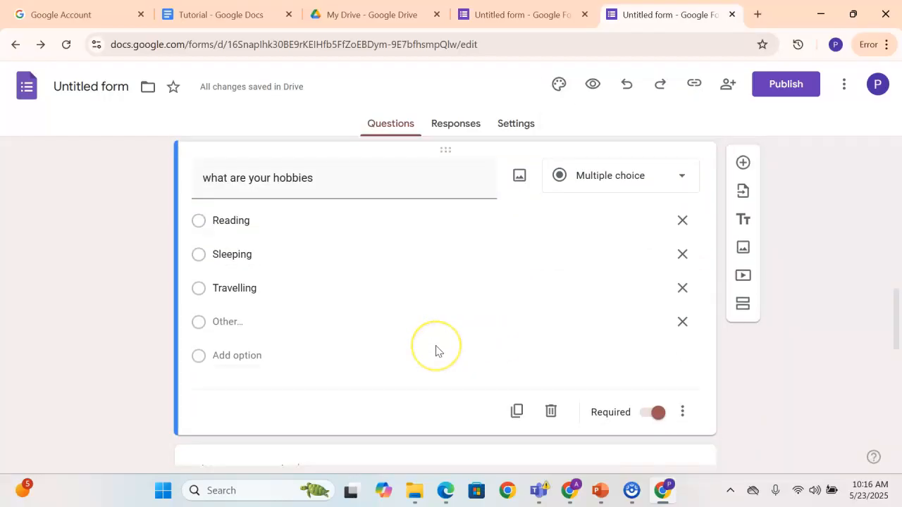
{"action": "scroll", "coordinate": [435, 350], "scroll_direction": "down", "scroll_amount": 2}
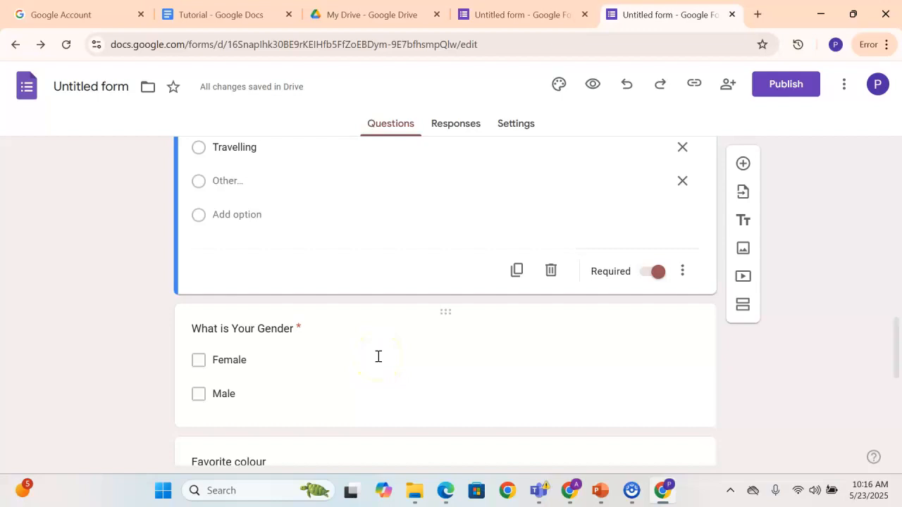
Start publishing the form and open the management settings for its responders
{"action": "scroll", "coordinate": [428, 258], "scroll_direction": "up", "scroll_amount": 6}
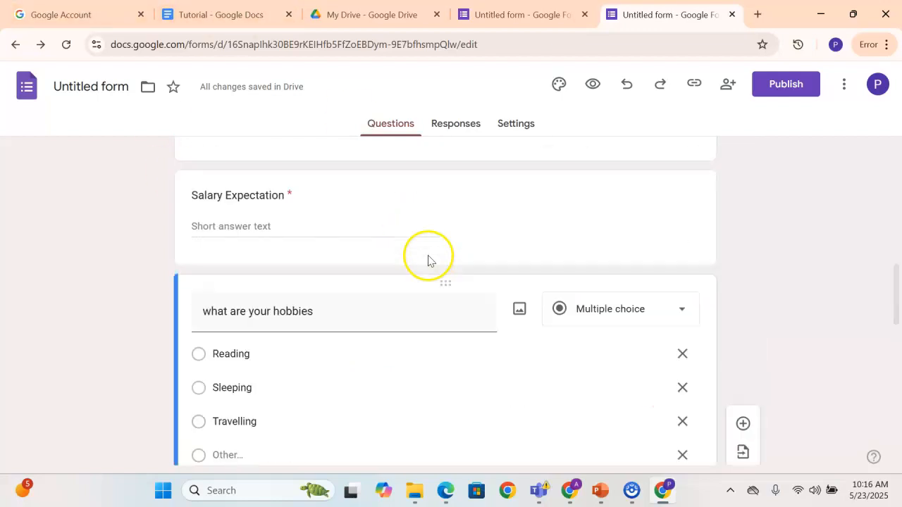
{"action": "scroll", "coordinate": [428, 261], "scroll_direction": "up", "scroll_amount": 3}
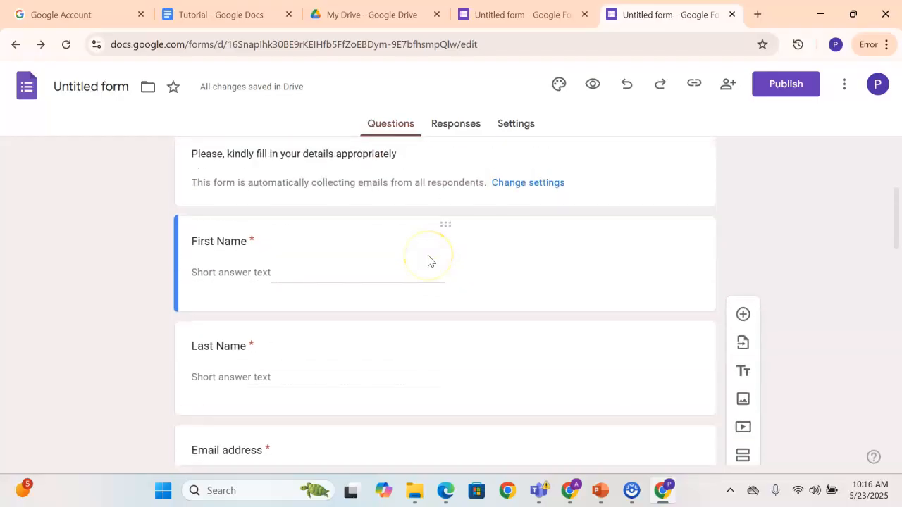
{"action": "scroll", "coordinate": [428, 261], "scroll_direction": "up", "scroll_amount": 3}
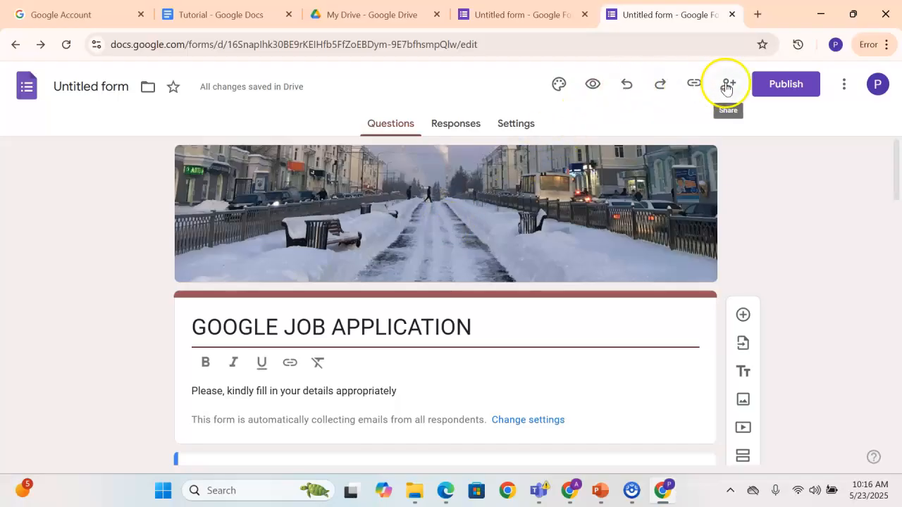
{"action": "left_click", "coordinate": [775, 86]}
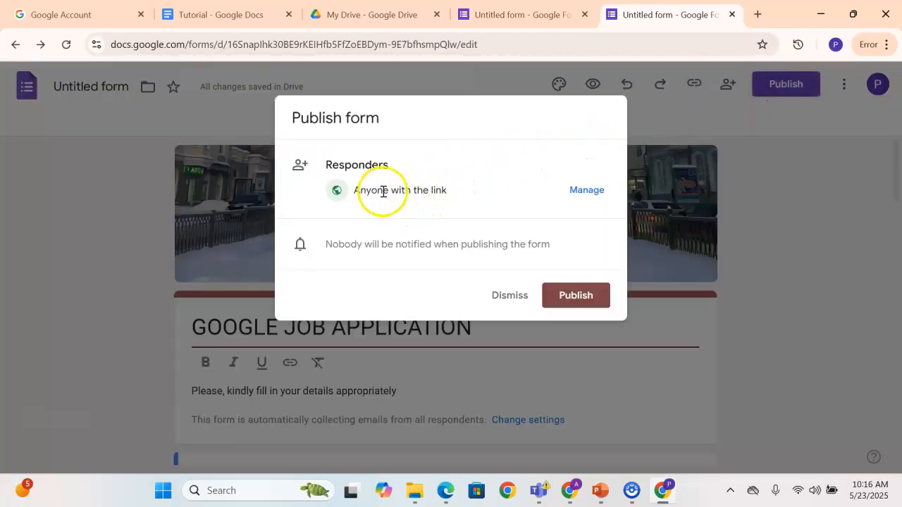
{"action": "left_click", "coordinate": [579, 191]}
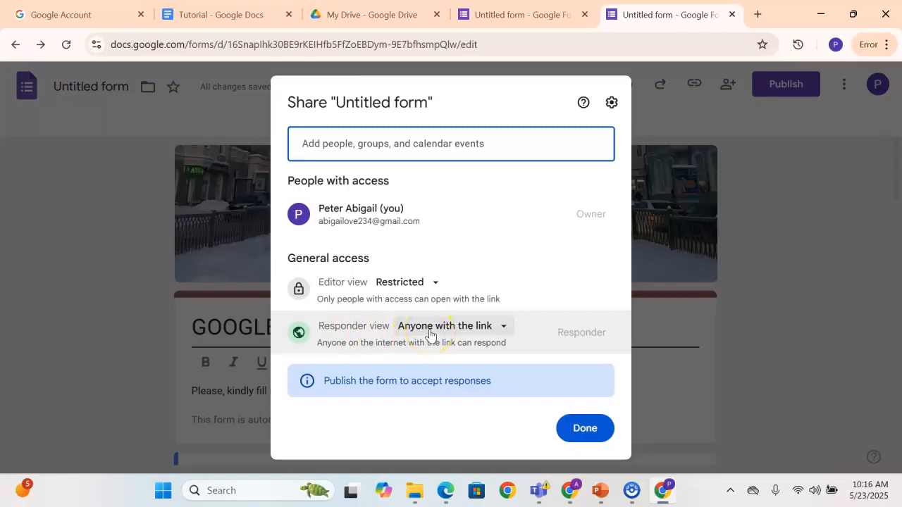
Set the form's editor view access to Anyone with the link and publish the form
{"action": "left_click", "coordinate": [421, 285]}
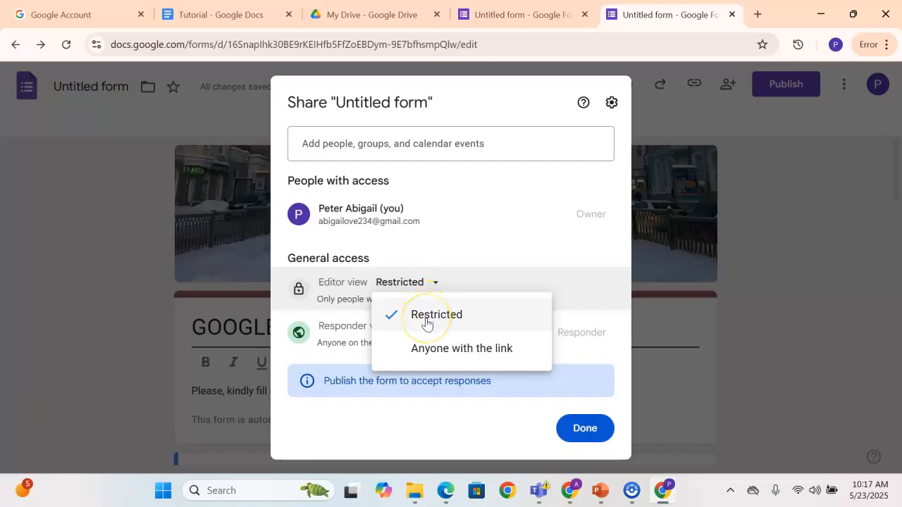
{"action": "left_click", "coordinate": [423, 251]}
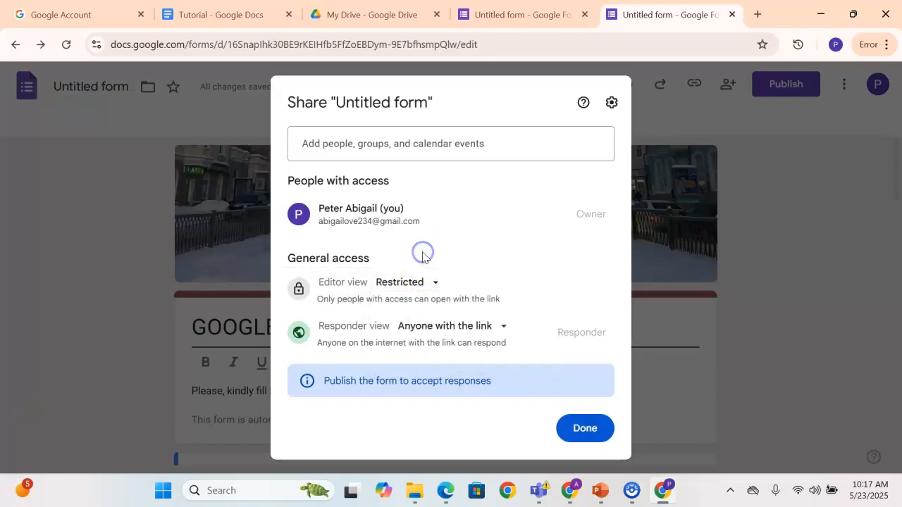
{"action": "left_click", "coordinate": [422, 290]}
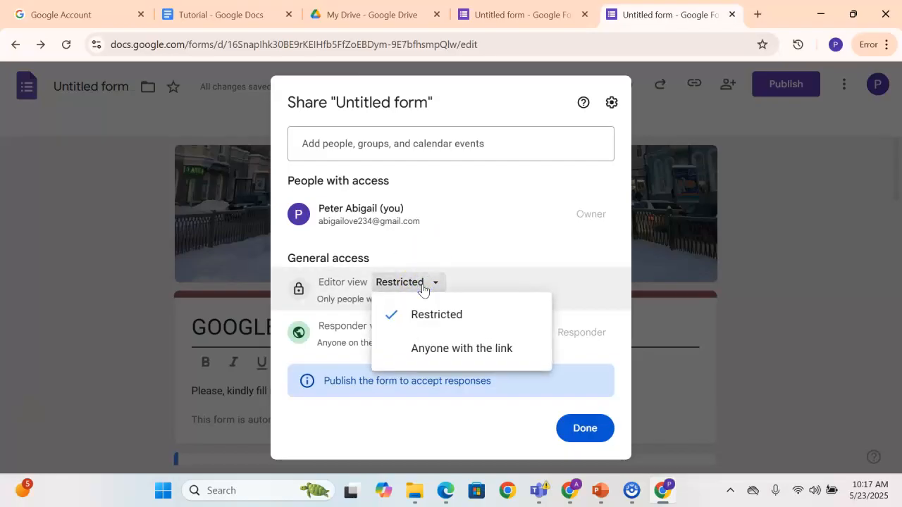
{"action": "left_click", "coordinate": [431, 250]}
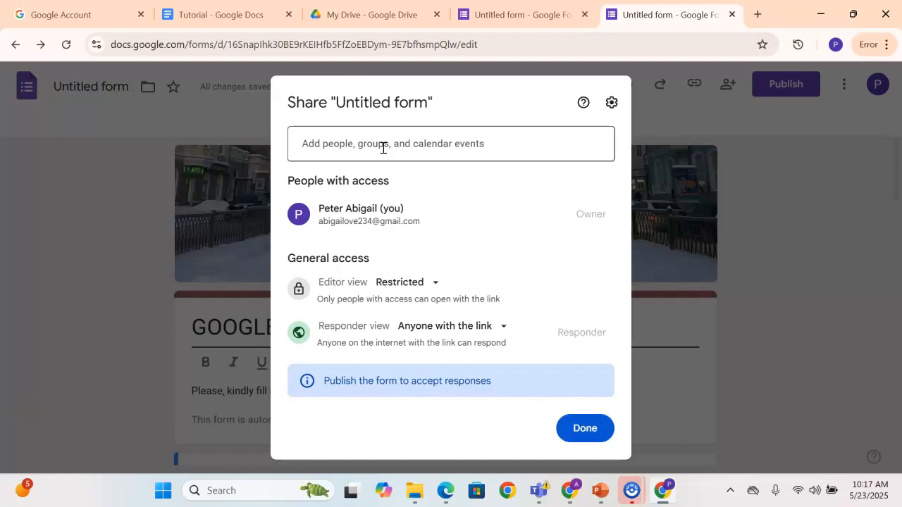
{"action": "left_click", "coordinate": [434, 283]}
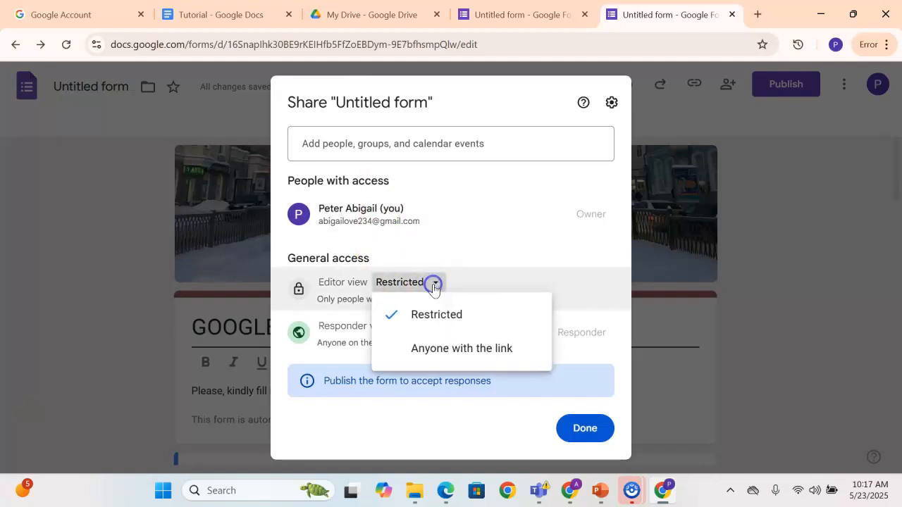
{"action": "left_click", "coordinate": [429, 351]}
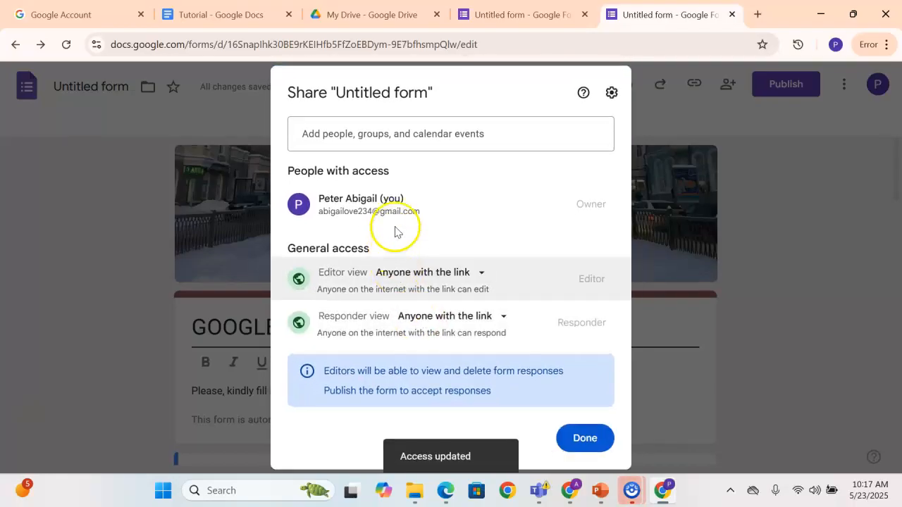
{"action": "left_click", "coordinate": [579, 438]}
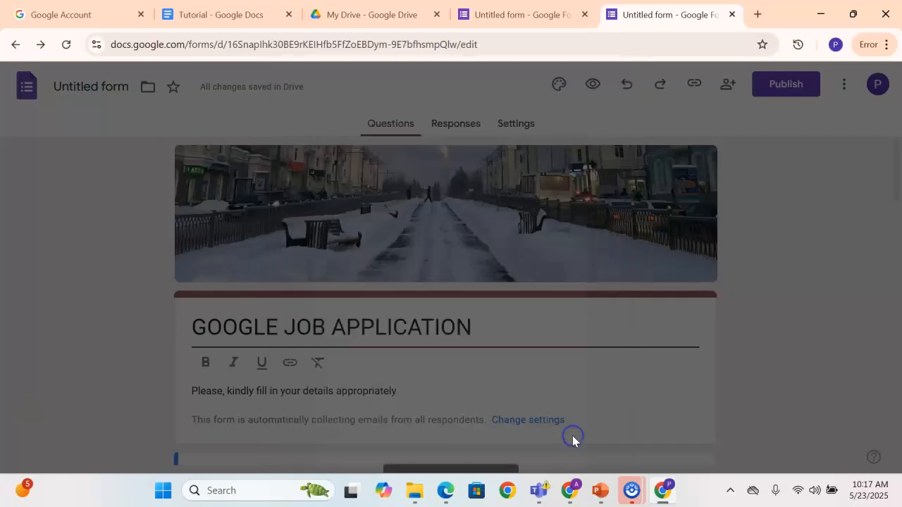
{"action": "left_click", "coordinate": [563, 296]}
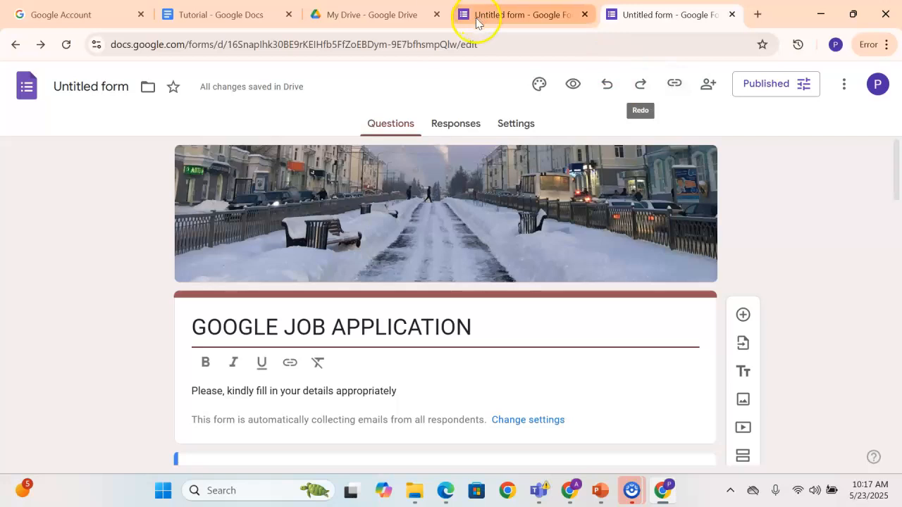
Switch to PowerPoint to review the slide on tools used by an administrative assistant, and return to the browser
{"action": "left_click", "coordinate": [600, 492]}
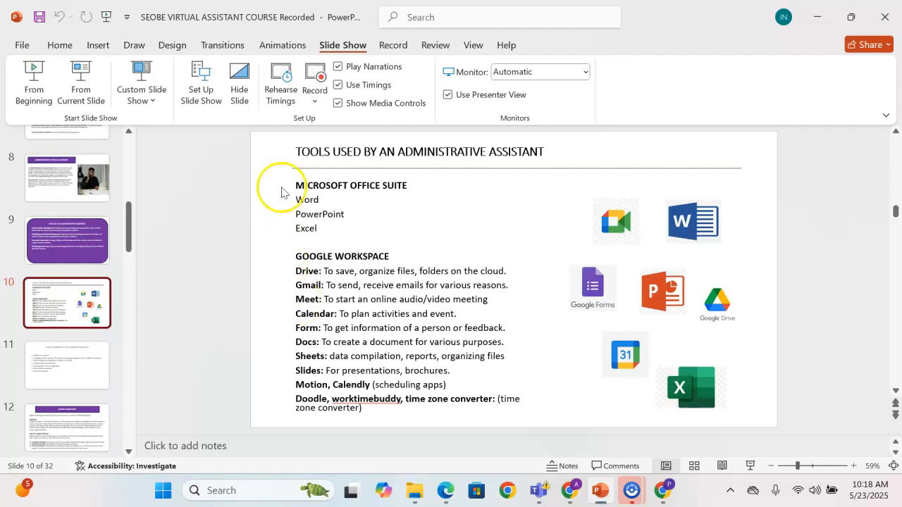
{"action": "mouse_move", "coordinate": [663, 495]}
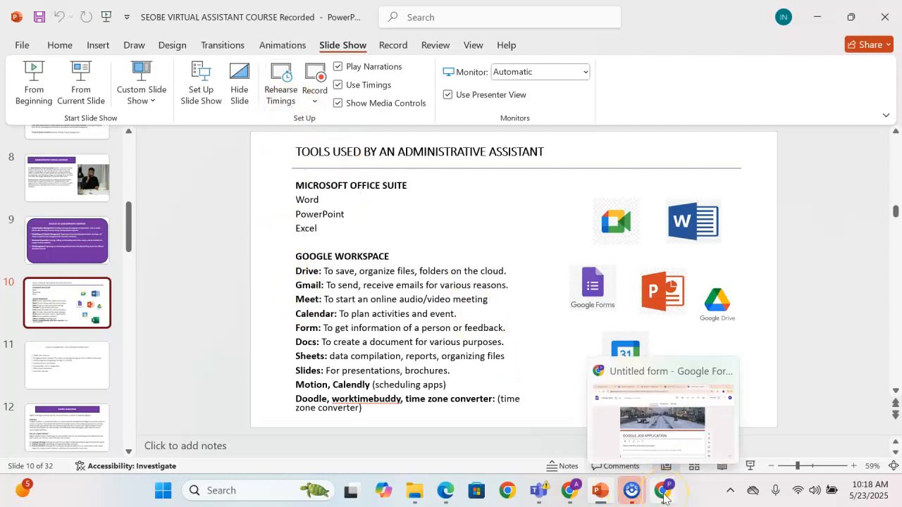
{"action": "left_click", "coordinate": [663, 496]}
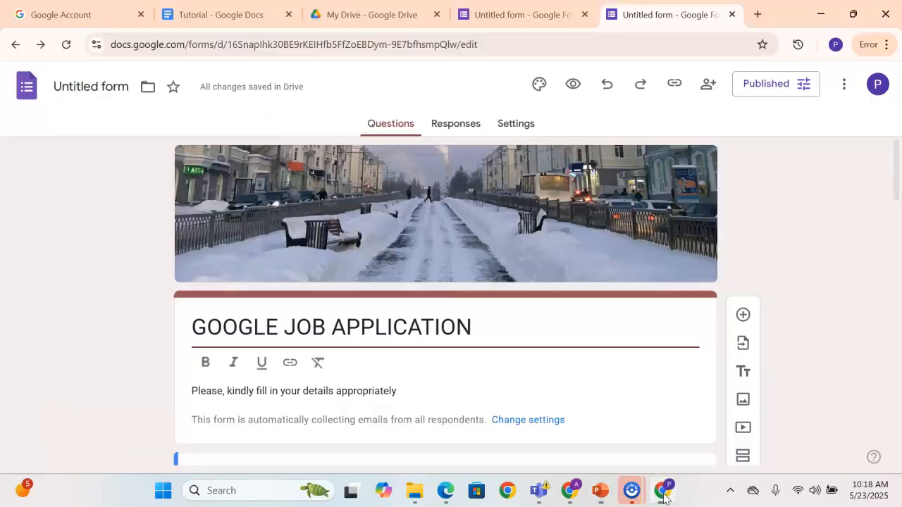
Open Google Meet from the Google apps in a new browser tab
{"action": "left_click", "coordinate": [759, 14]}
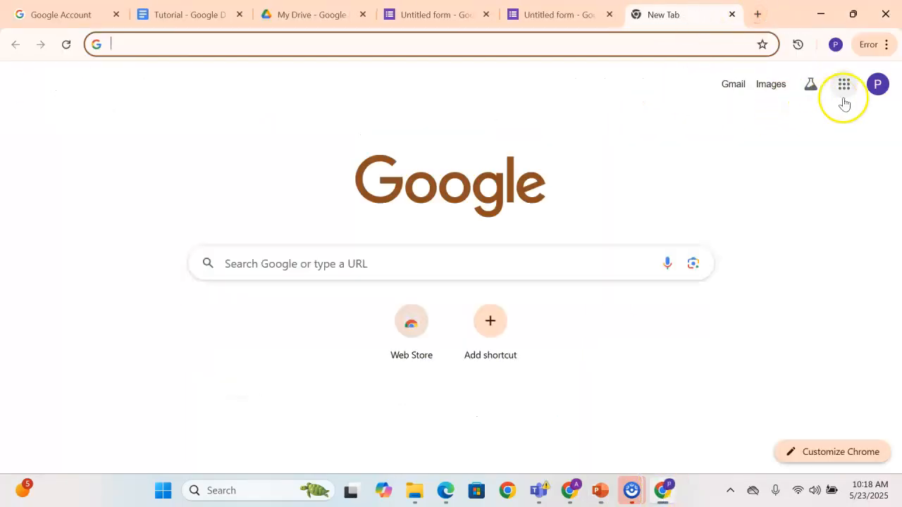
{"action": "left_click", "coordinate": [846, 84]}
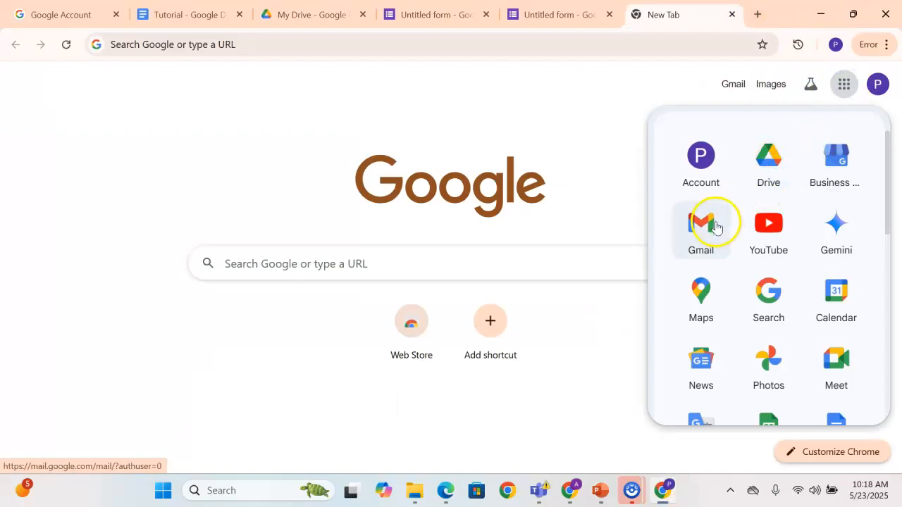
{"action": "scroll", "coordinate": [726, 247], "scroll_direction": "down", "scroll_amount": 1}
{"action": "left_click", "coordinate": [837, 296]}
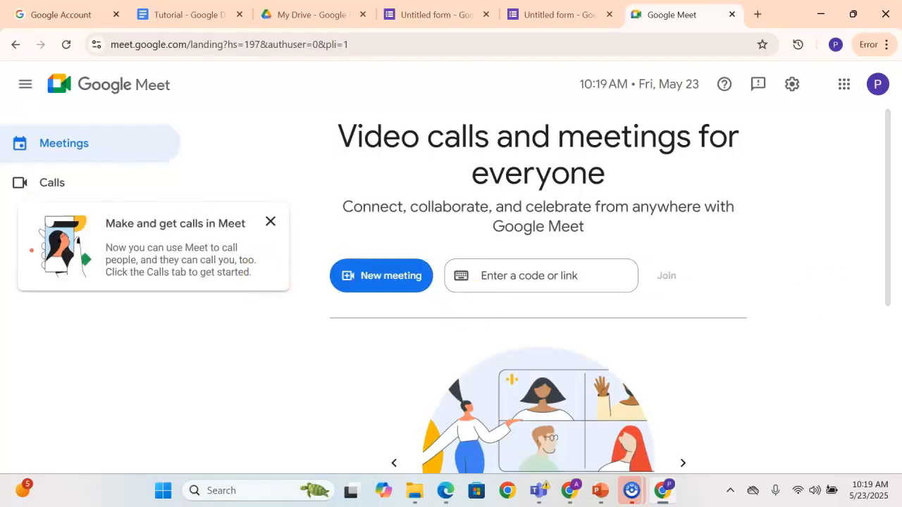
Create a meeting for later and dismiss its joining info
{"action": "left_click", "coordinate": [384, 282]}
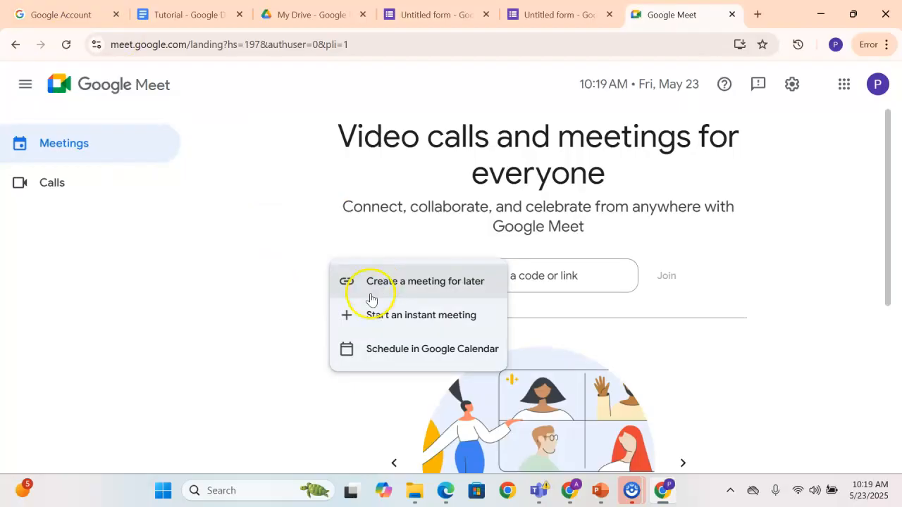
{"action": "left_click", "coordinate": [389, 286]}
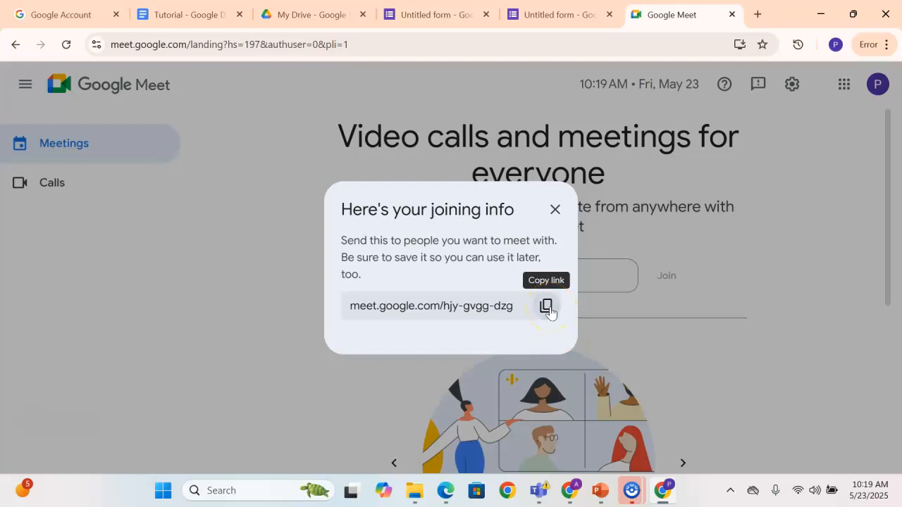
{"action": "left_click", "coordinate": [554, 209]}
Start an instant meeting, allow microphone and camera use for this time only, and dismiss the safety notice
{"action": "left_click", "coordinate": [384, 282]}
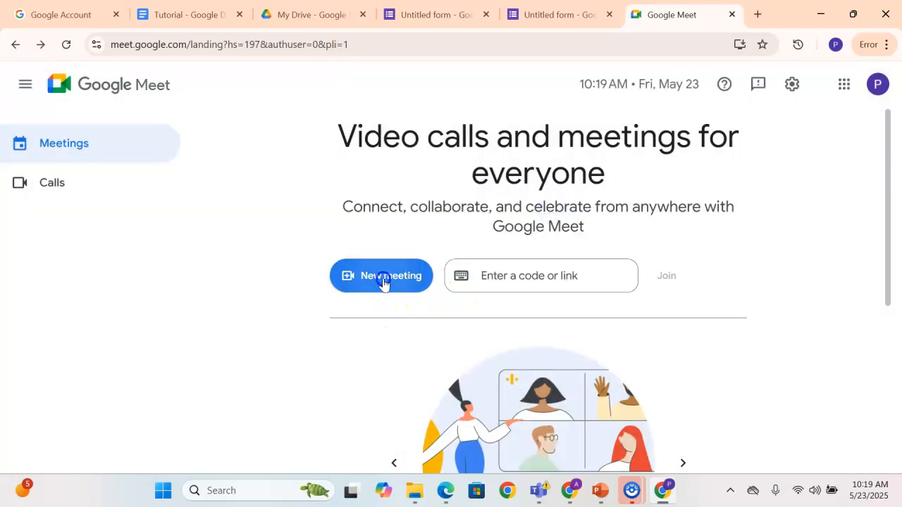
{"action": "left_click", "coordinate": [385, 314]}
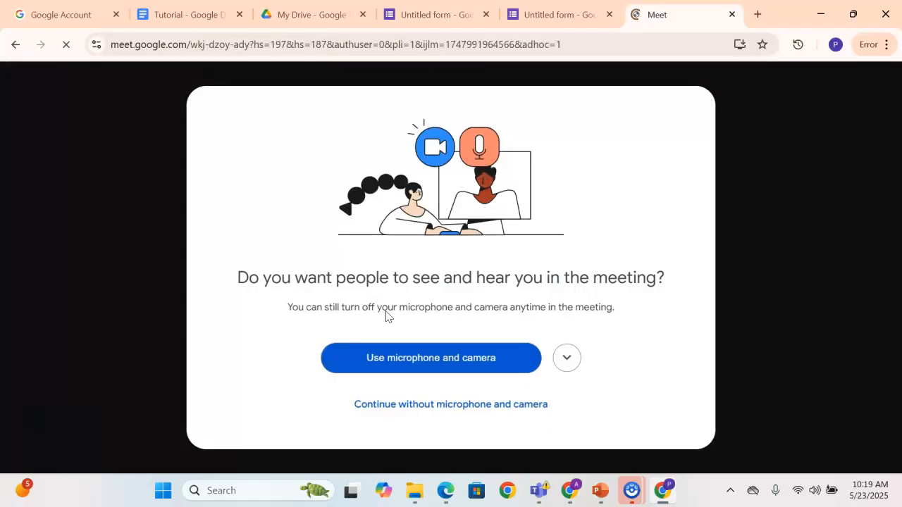
{"action": "left_click", "coordinate": [409, 361]}
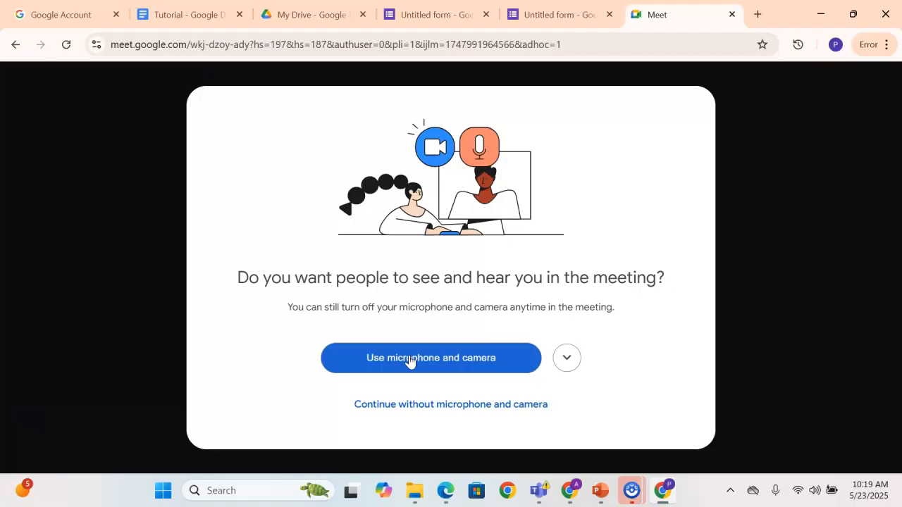
{"action": "left_click", "coordinate": [410, 360]}
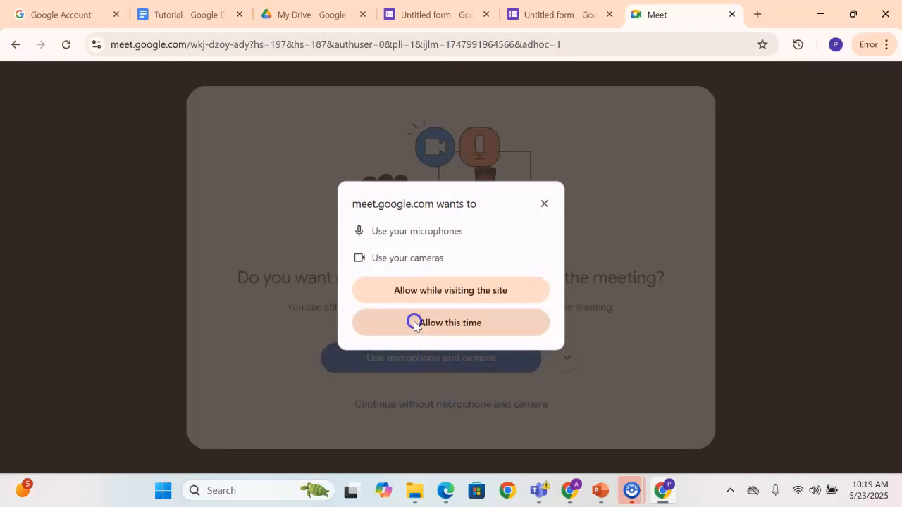
{"action": "left_click", "coordinate": [414, 323]}
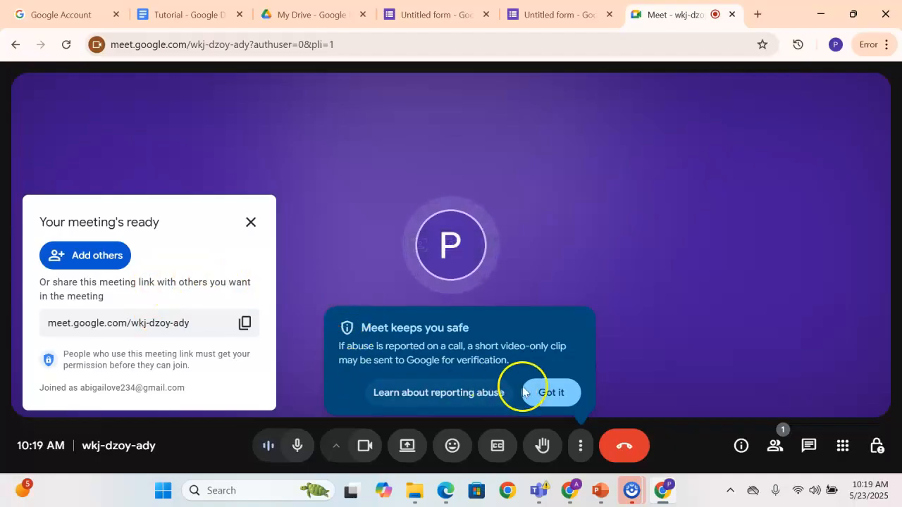
{"action": "left_click", "coordinate": [543, 391]}
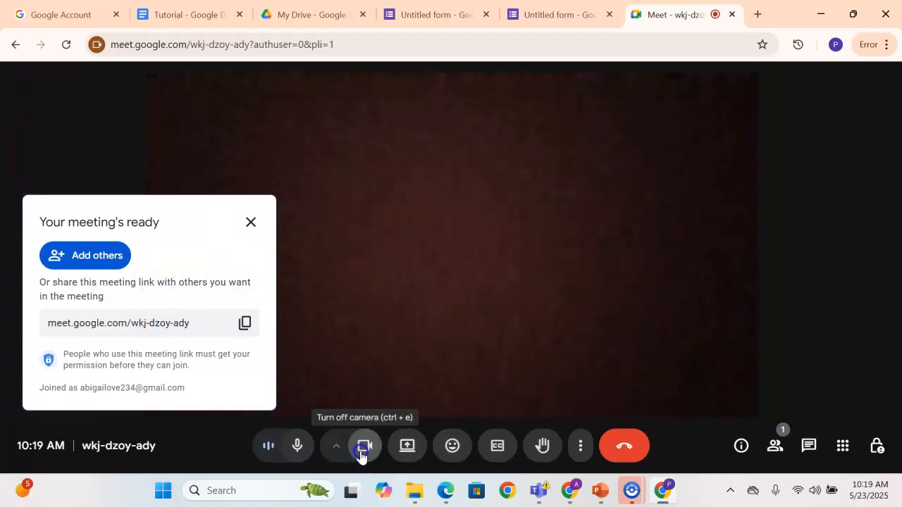
Turn off the camera and microphone in the meeting and dismiss the meeting link card
{"action": "left_click", "coordinate": [360, 453]}
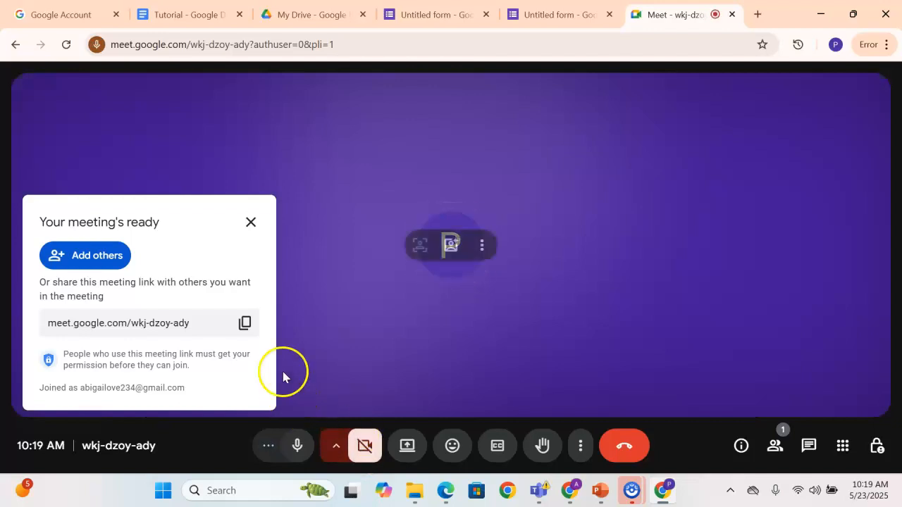
{"action": "left_click", "coordinate": [297, 446]}
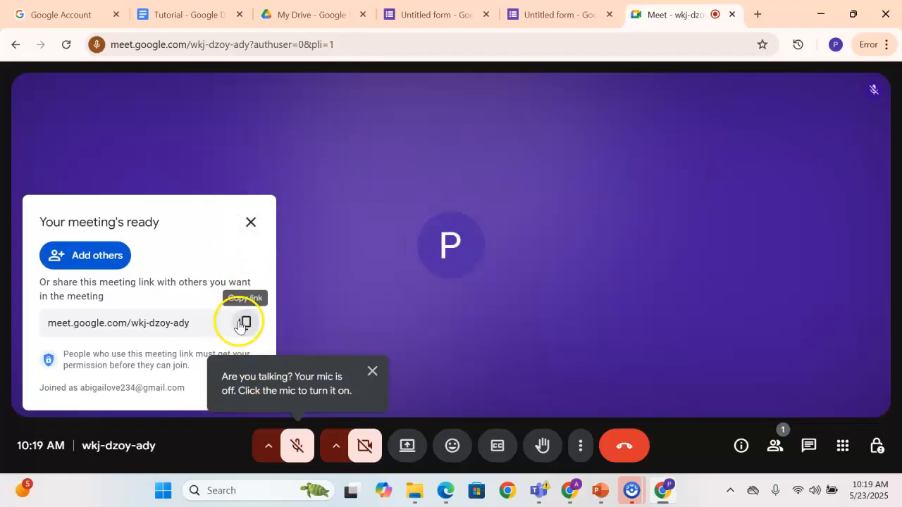
{"action": "left_click", "coordinate": [251, 223]}
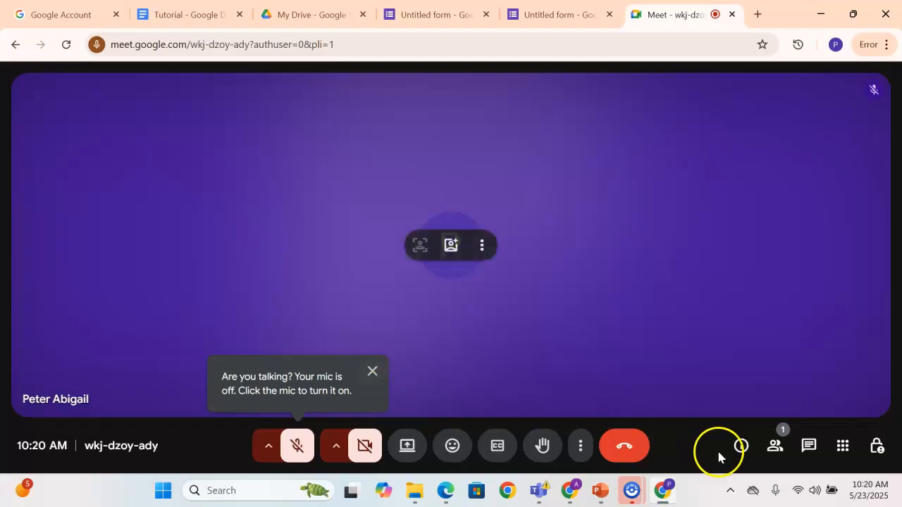
Send the in-call message "rerveret", pin it for everyone in the meeting, and close the chat
{"action": "left_click", "coordinate": [808, 447]}
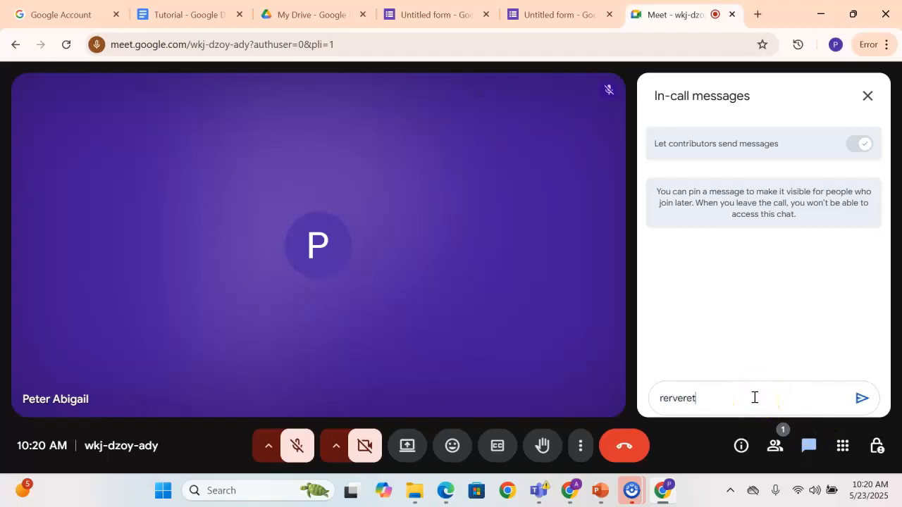
{"action": "type", "text": "rerveret"}
{"action": "left_click", "coordinate": [863, 398]}
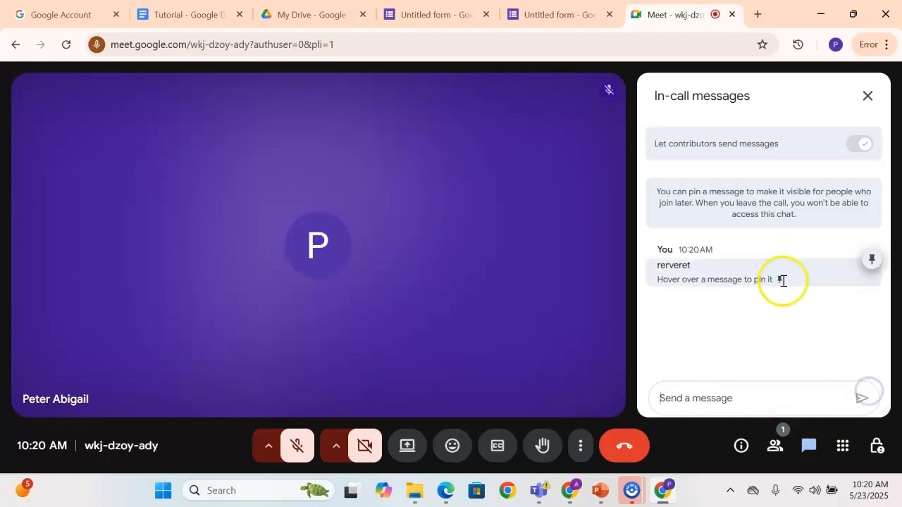
{"action": "left_click", "coordinate": [869, 263]}
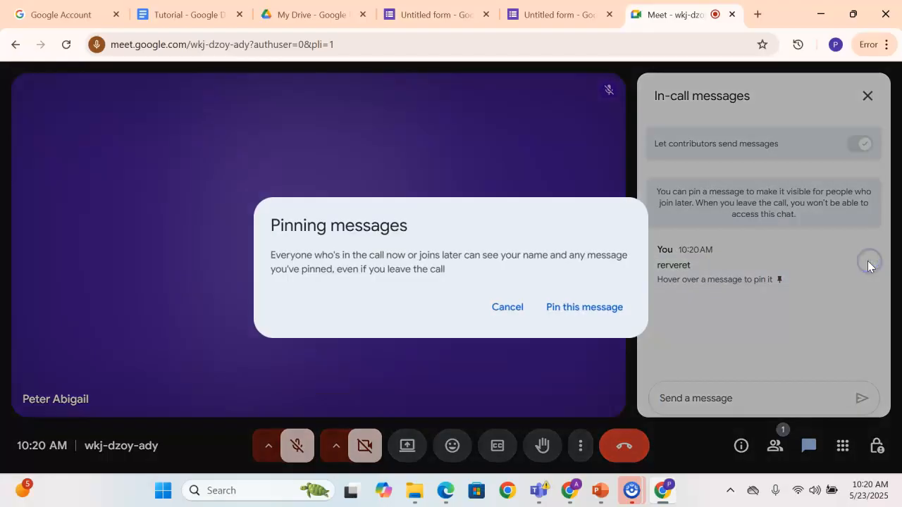
{"action": "left_click", "coordinate": [568, 310]}
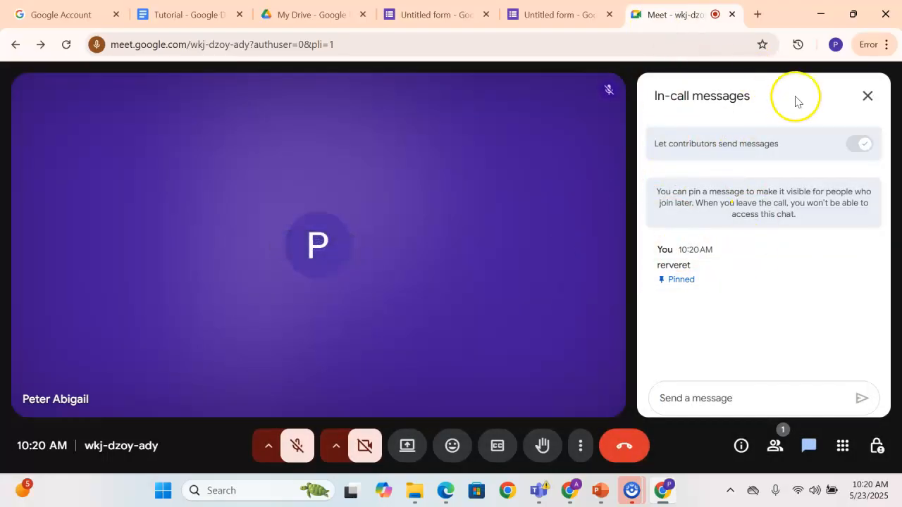
{"action": "left_click", "coordinate": [871, 100]}
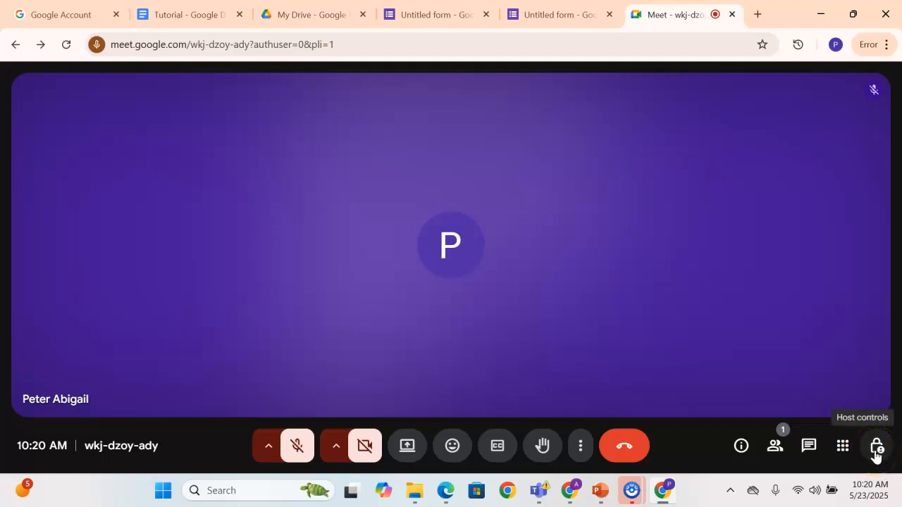
Turn on Host management for the meeting and review the contributor permissions and meeting access types
{"action": "left_click", "coordinate": [875, 451]}
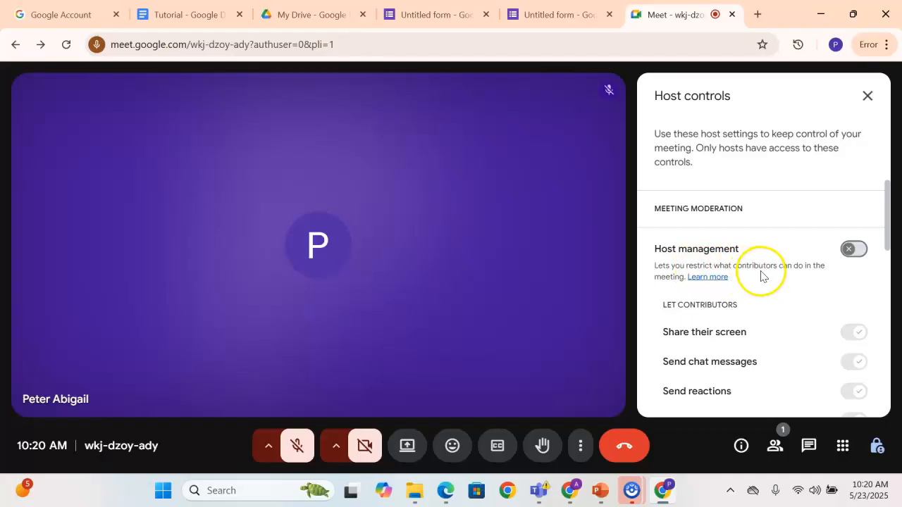
{"action": "left_click", "coordinate": [850, 249]}
{"action": "scroll", "coordinate": [837, 275], "scroll_direction": "down", "scroll_amount": 1}
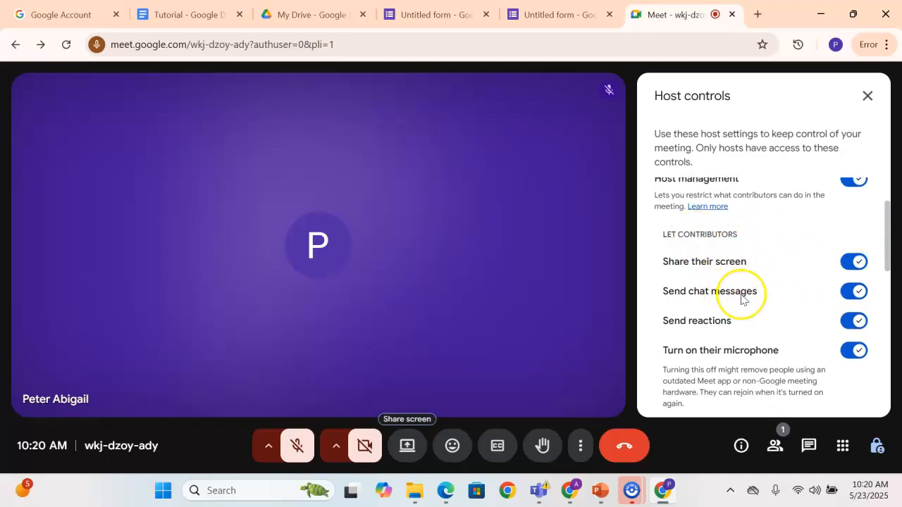
{"action": "scroll", "coordinate": [741, 300], "scroll_direction": "down", "scroll_amount": 1}
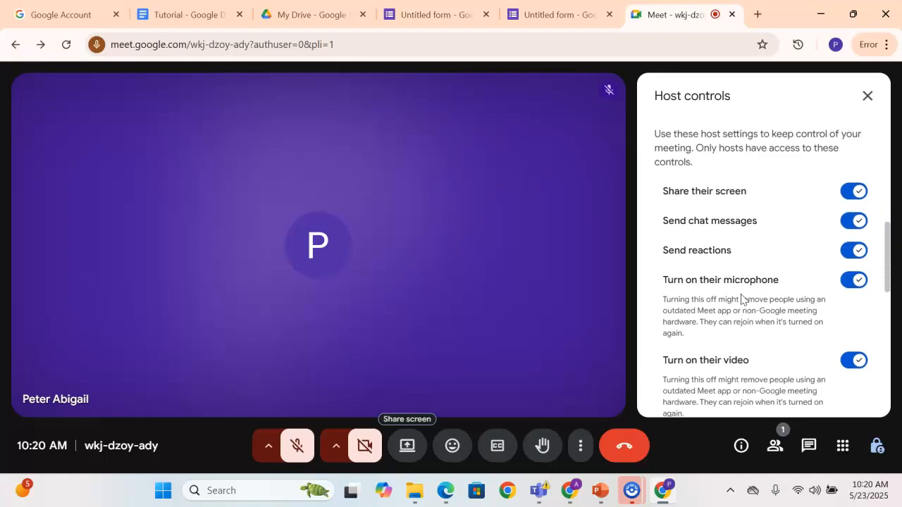
{"action": "scroll", "coordinate": [741, 299], "scroll_direction": "down", "scroll_amount": 3}
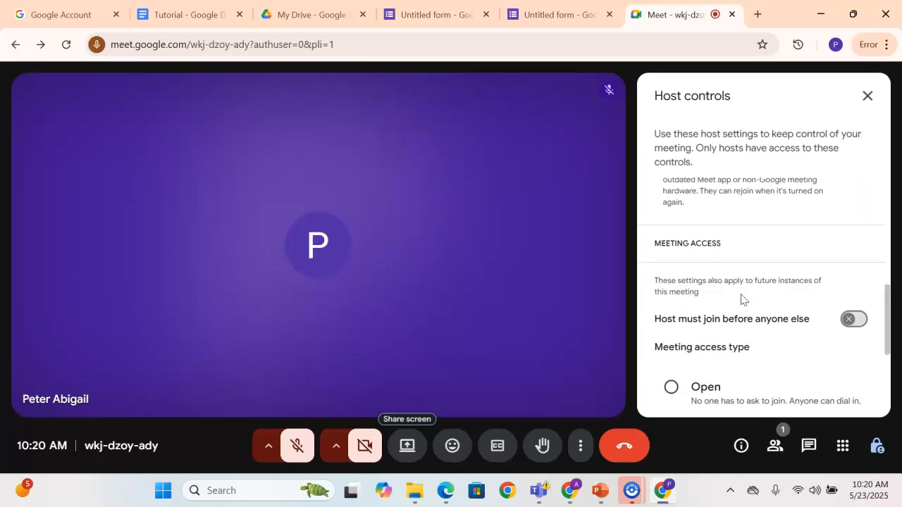
{"action": "scroll", "coordinate": [742, 300], "scroll_direction": "down", "scroll_amount": 1}
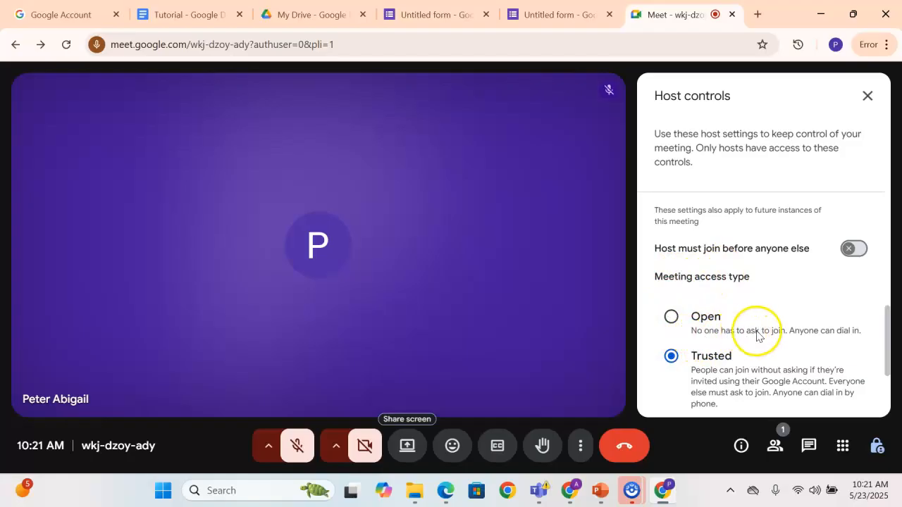
Examine the Open and Trusted meeting access types and the add-on activities setting, and close the host controls
{"action": "scroll", "coordinate": [757, 336], "scroll_direction": "down", "scroll_amount": 1}
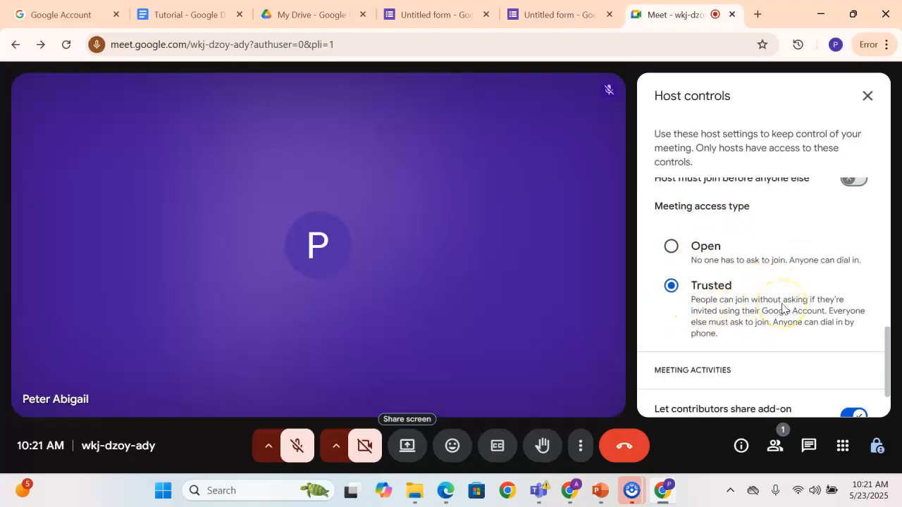
{"action": "scroll", "coordinate": [783, 308], "scroll_direction": "up", "scroll_amount": 1}
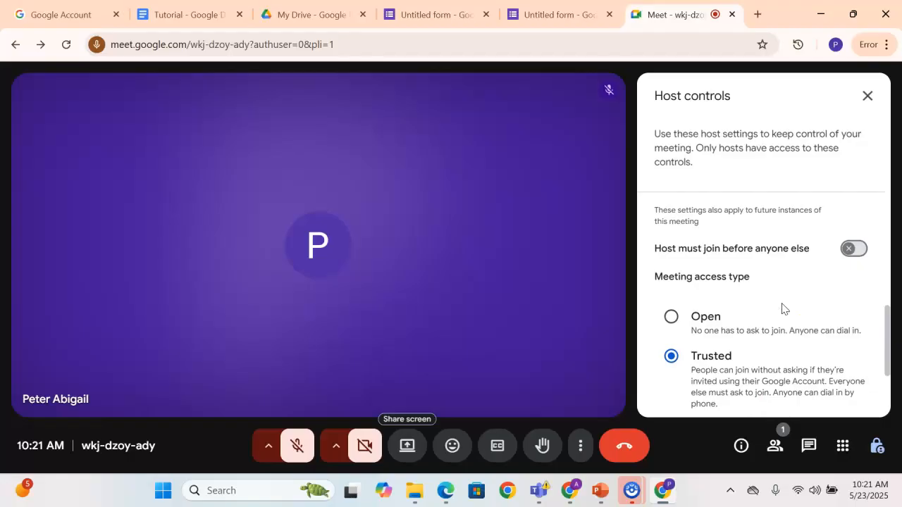
{"action": "scroll", "coordinate": [708, 303], "scroll_direction": "down", "scroll_amount": 1}
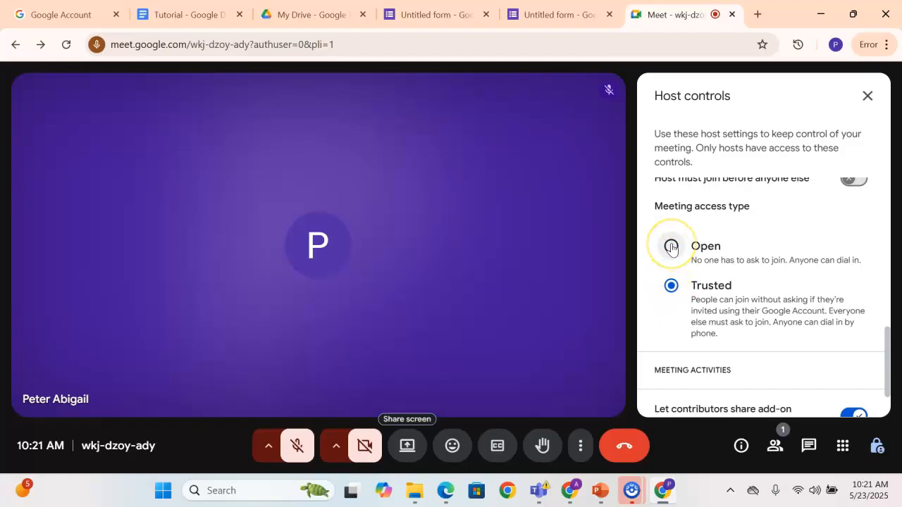
{"action": "scroll", "coordinate": [670, 299], "scroll_direction": "down", "scroll_amount": 2}
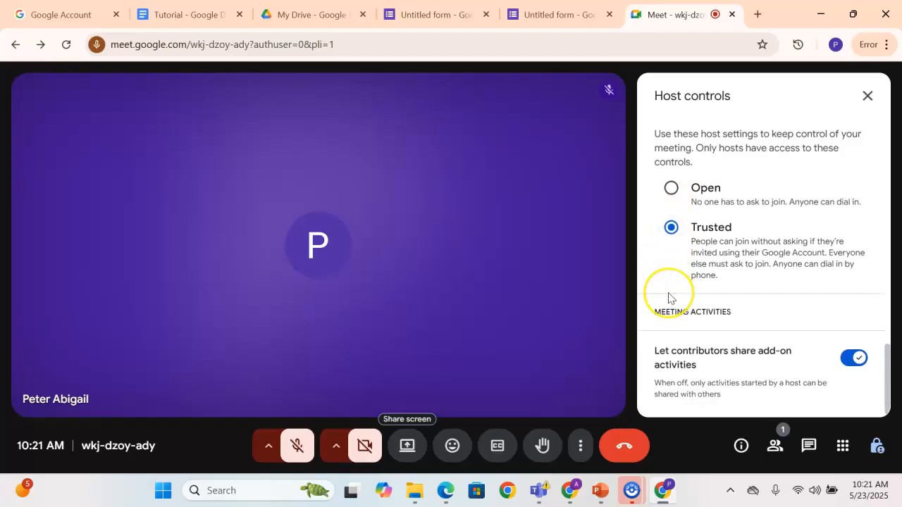
{"action": "scroll", "coordinate": [668, 296], "scroll_direction": "up", "scroll_amount": 3}
{"action": "scroll", "coordinate": [668, 297], "scroll_direction": "down", "scroll_amount": 1}
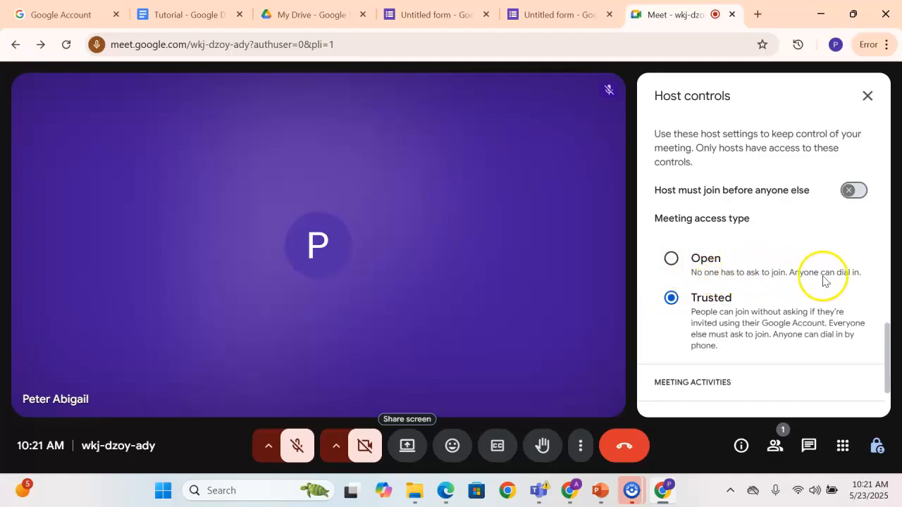
{"action": "scroll", "coordinate": [726, 310], "scroll_direction": "down", "scroll_amount": 2}
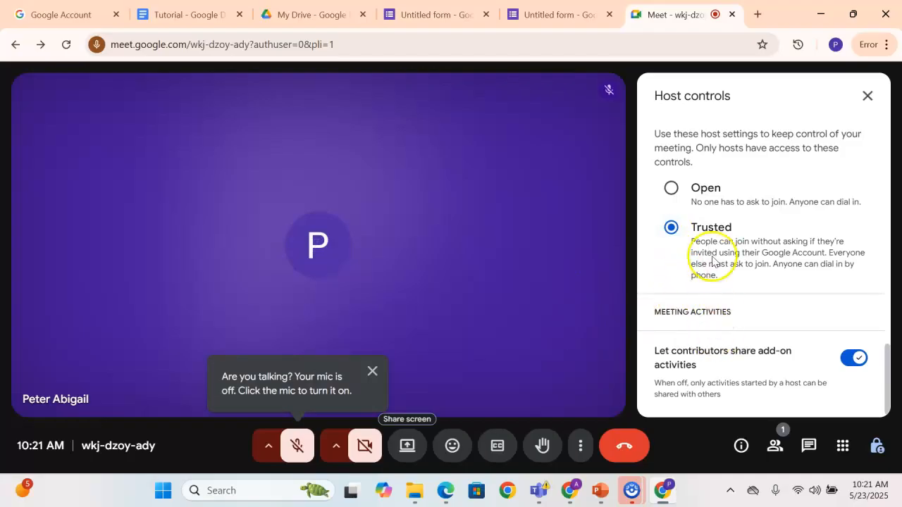
{"action": "left_click", "coordinate": [867, 96]}
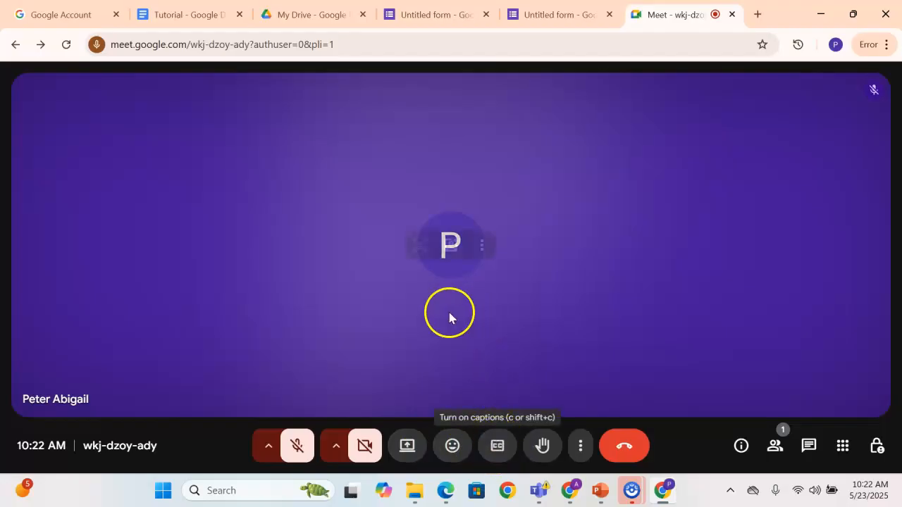
Look over the meeting's additional options and leave the call without ending it for everyone
{"action": "left_click", "coordinate": [580, 447]}
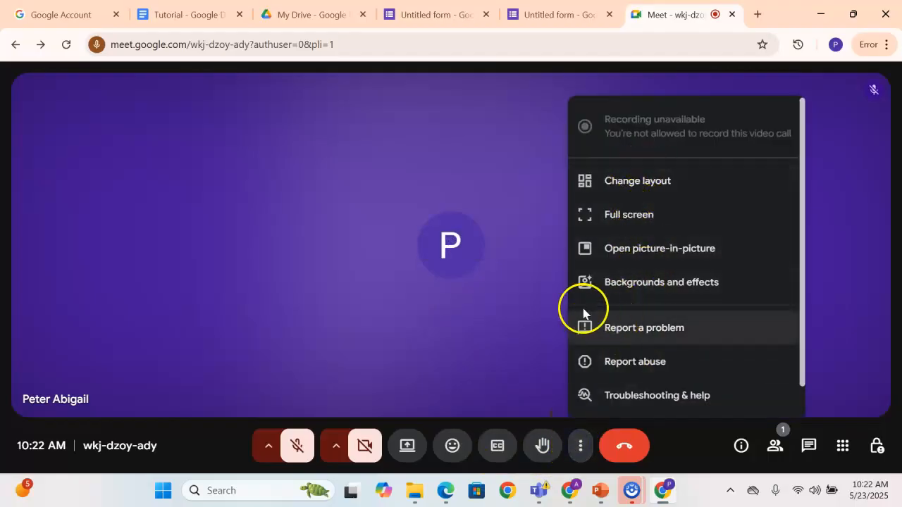
{"action": "left_click", "coordinate": [551, 301]}
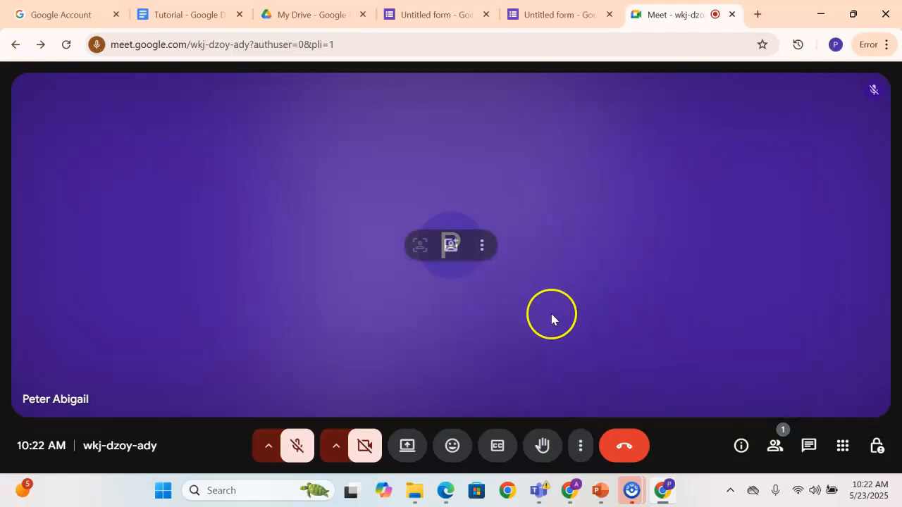
{"action": "left_click", "coordinate": [621, 451]}
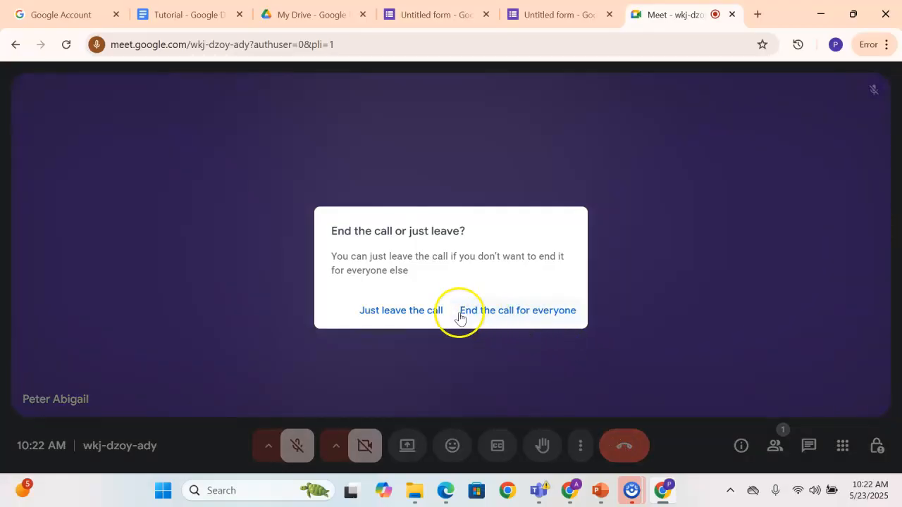
{"action": "left_click", "coordinate": [415, 313]}
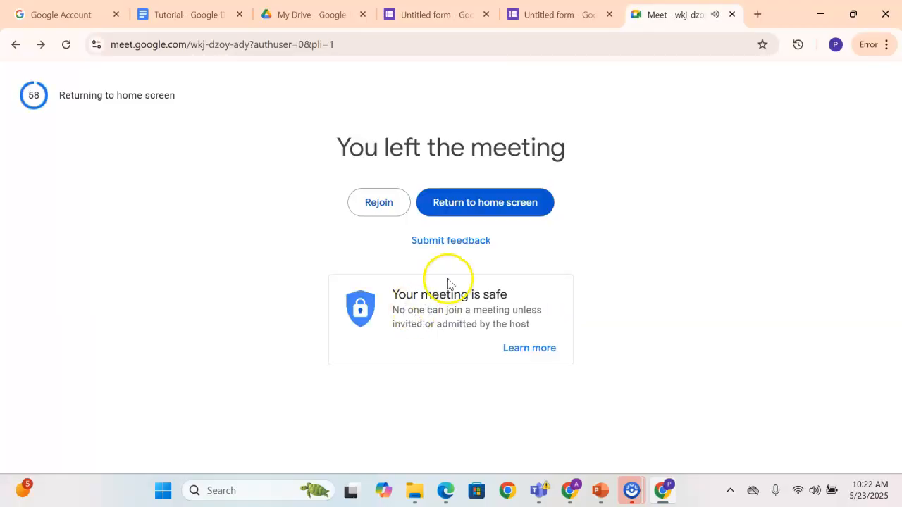
Switch to PowerPoint to check the slide on tools used by an administrative assistant, and return to Chrome
{"action": "left_click", "coordinate": [600, 490]}
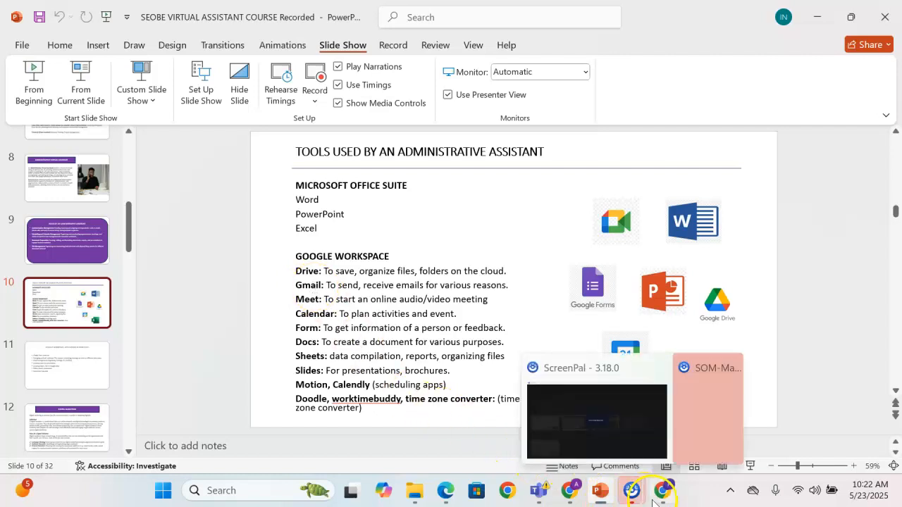
{"action": "left_click", "coordinate": [653, 501]}
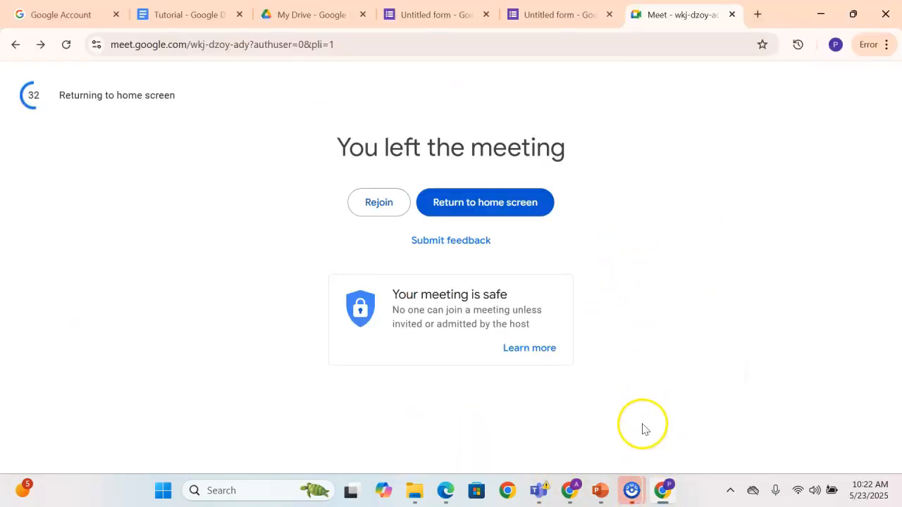
Open another Chrome window under the managed organization profile and close its Sent Mail tab
{"action": "left_click", "coordinate": [520, 486]}
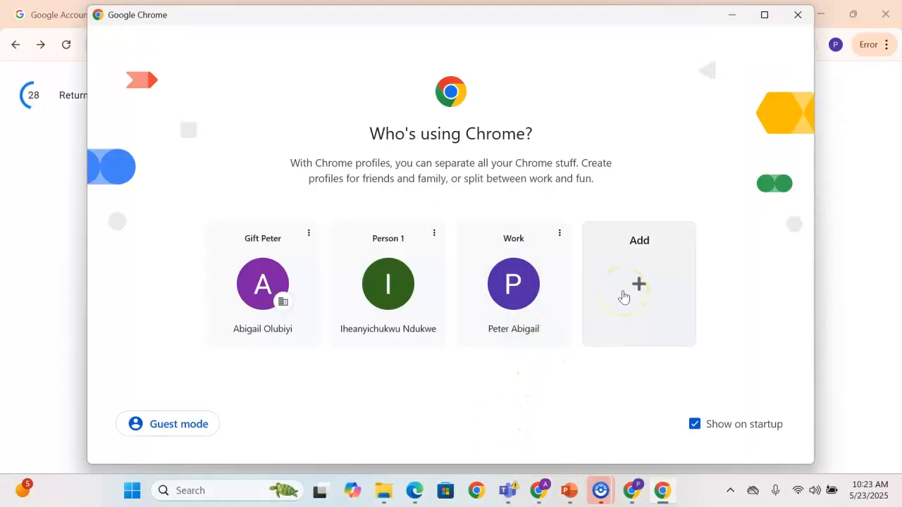
{"action": "left_click", "coordinate": [243, 271]}
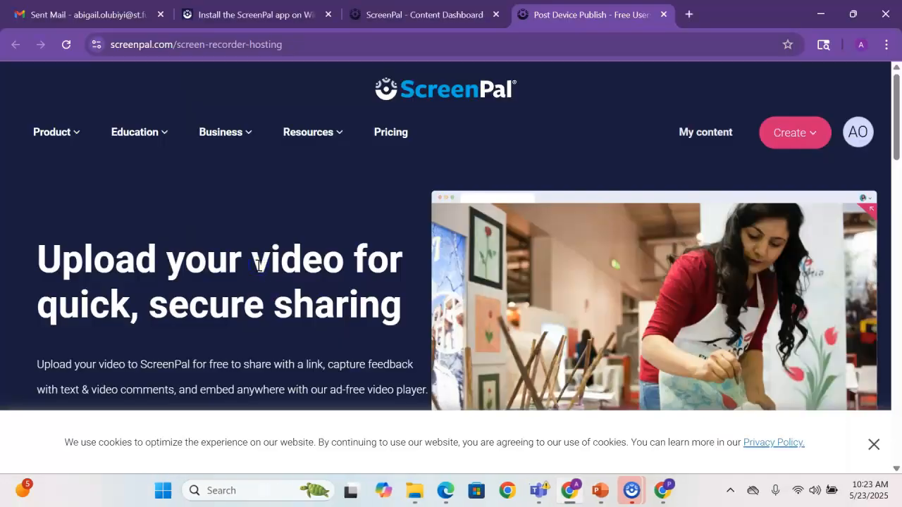
{"action": "left_click", "coordinate": [160, 15]}
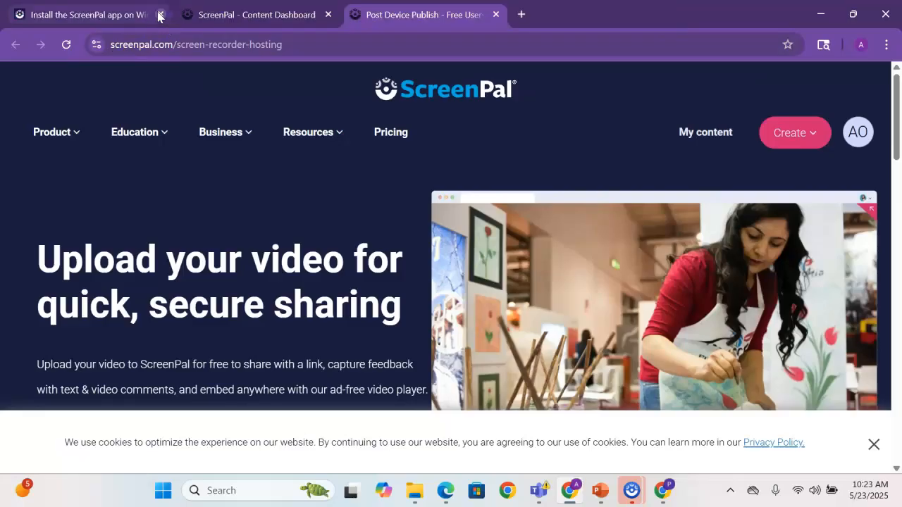
Open Gmail in a new tab of this profile, declining the Memory Saver offer
{"action": "left_click", "coordinate": [520, 16]}
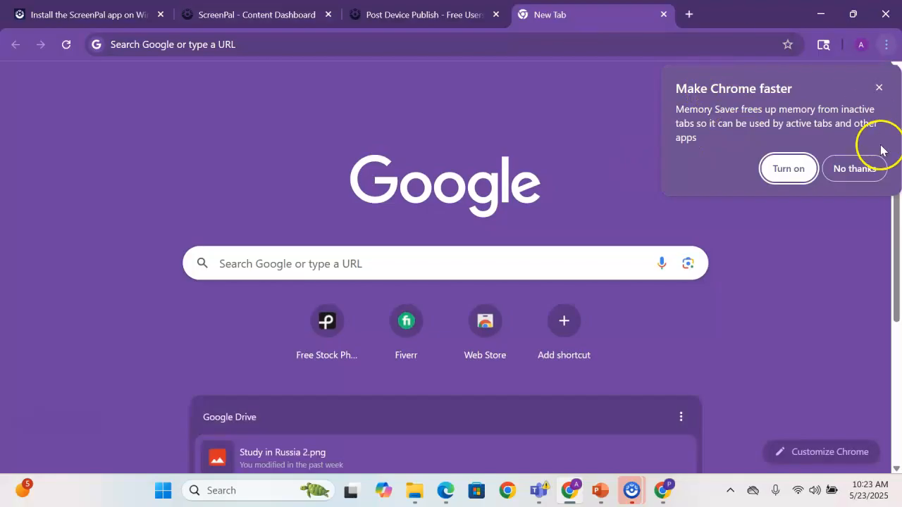
{"action": "left_click", "coordinate": [853, 171]}
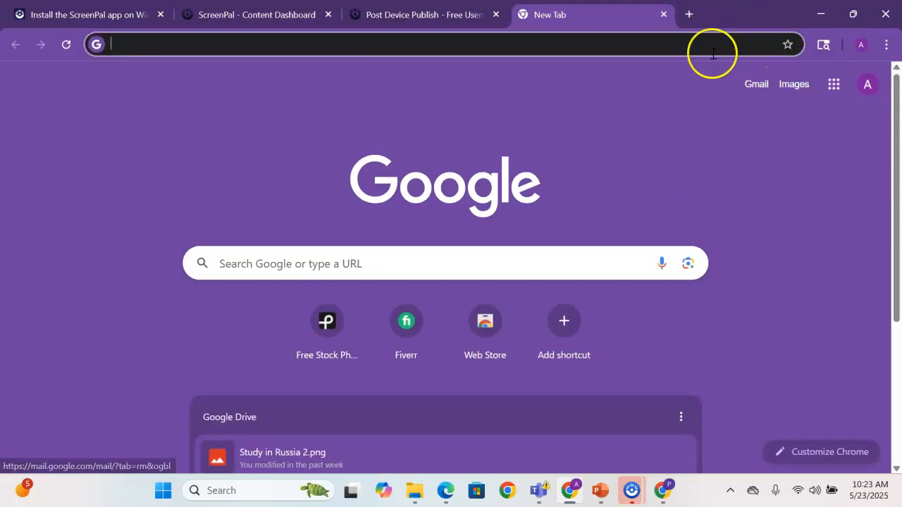
{"action": "left_click", "coordinate": [833, 84]}
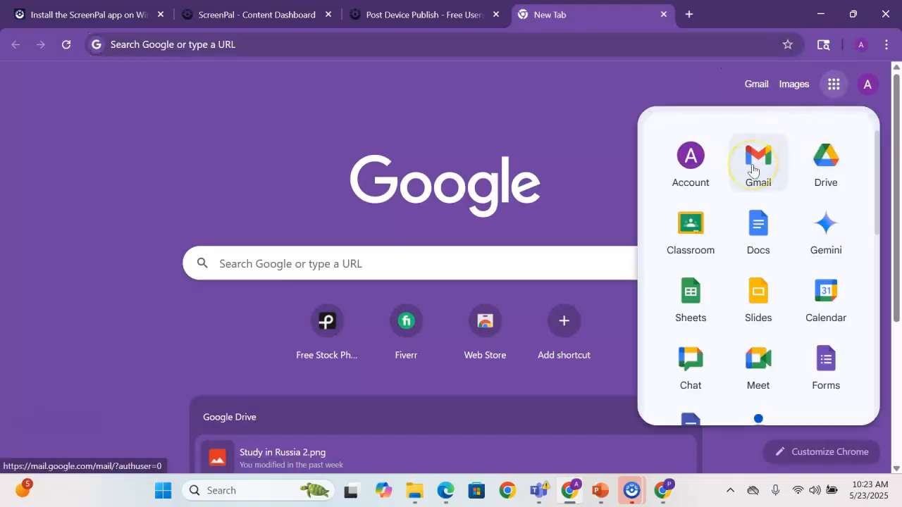
{"action": "left_click", "coordinate": [731, 84]}
{"action": "left_click", "coordinate": [759, 84]}
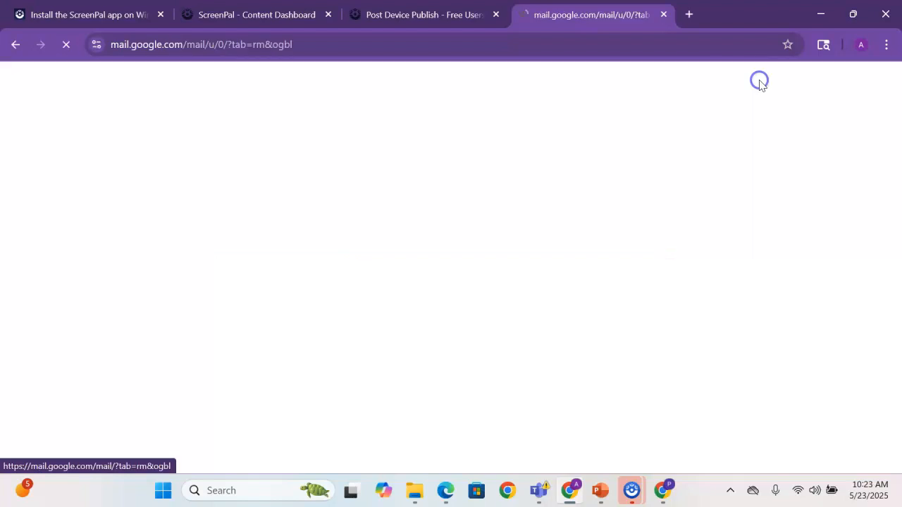